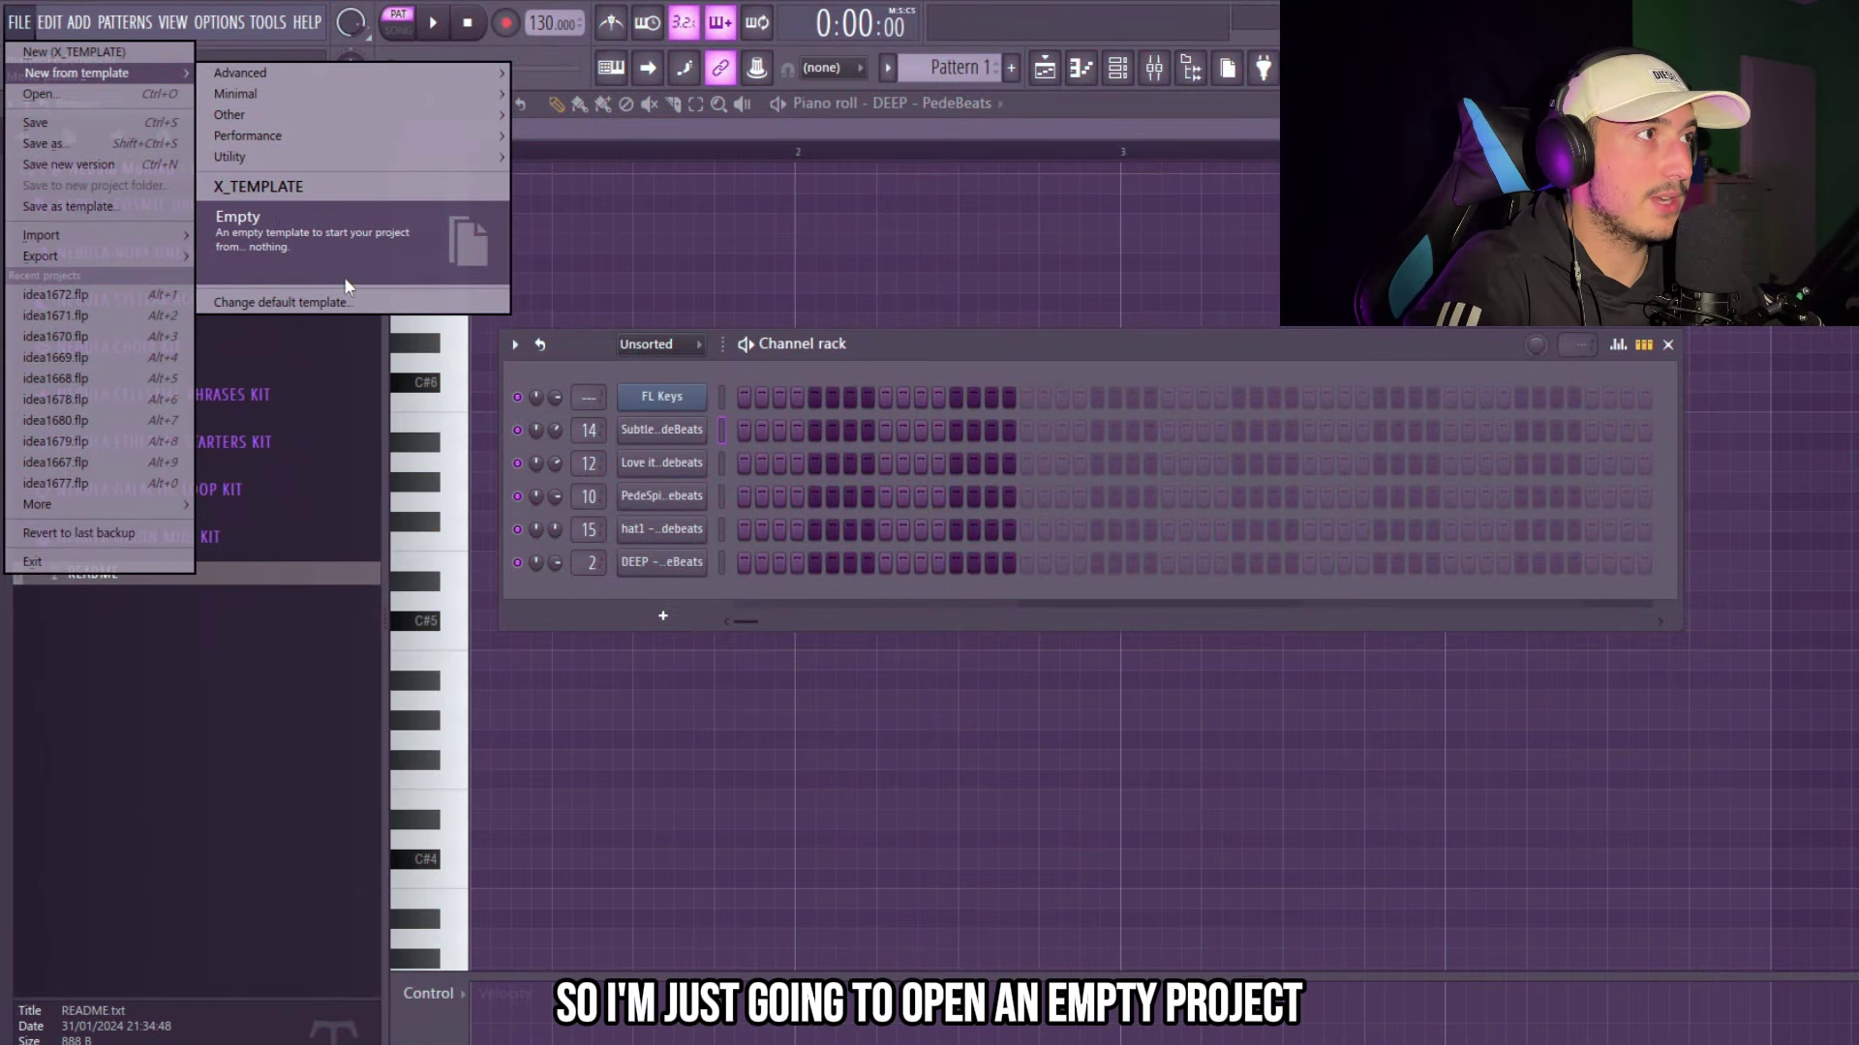
- Create a new project from the Empty template and adjust its tempo
{"action": "left_click", "coordinate": [391, 234]}
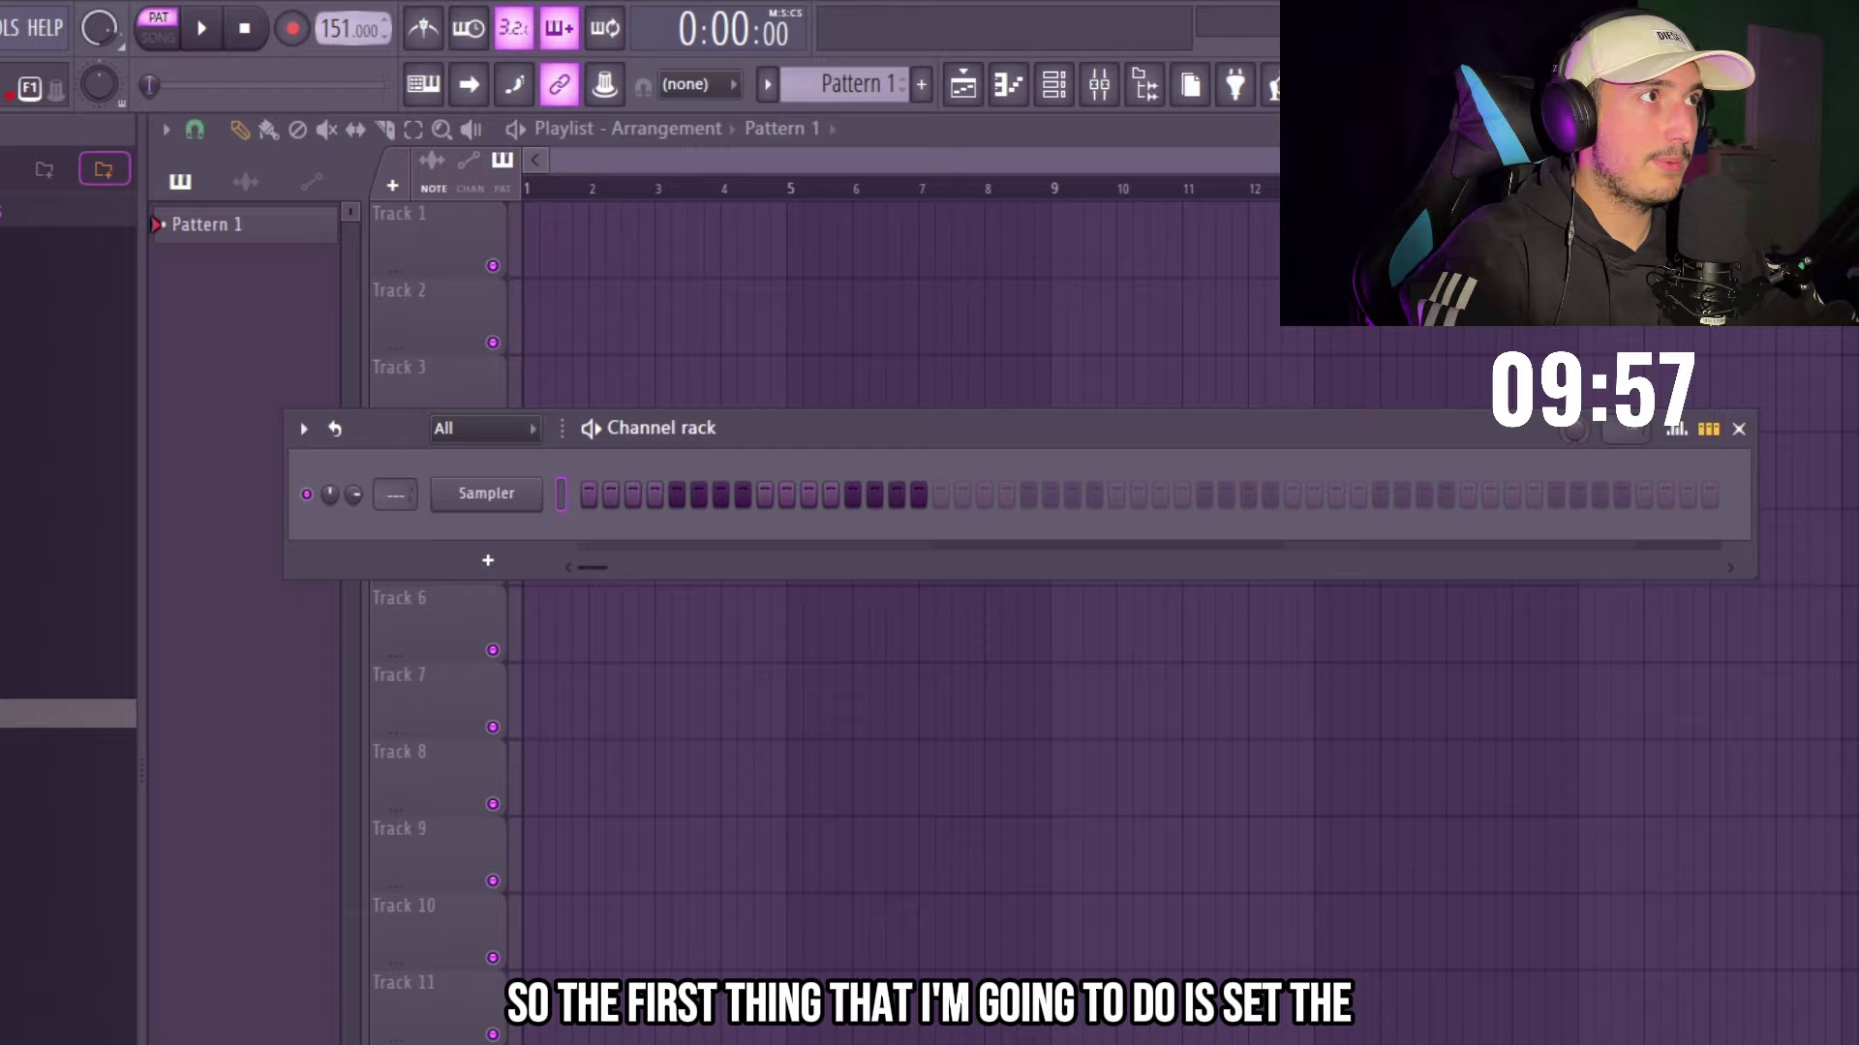
{"action": "left_click_drag", "start_coordinate": [348, 29], "coordinate": [349, 33]}
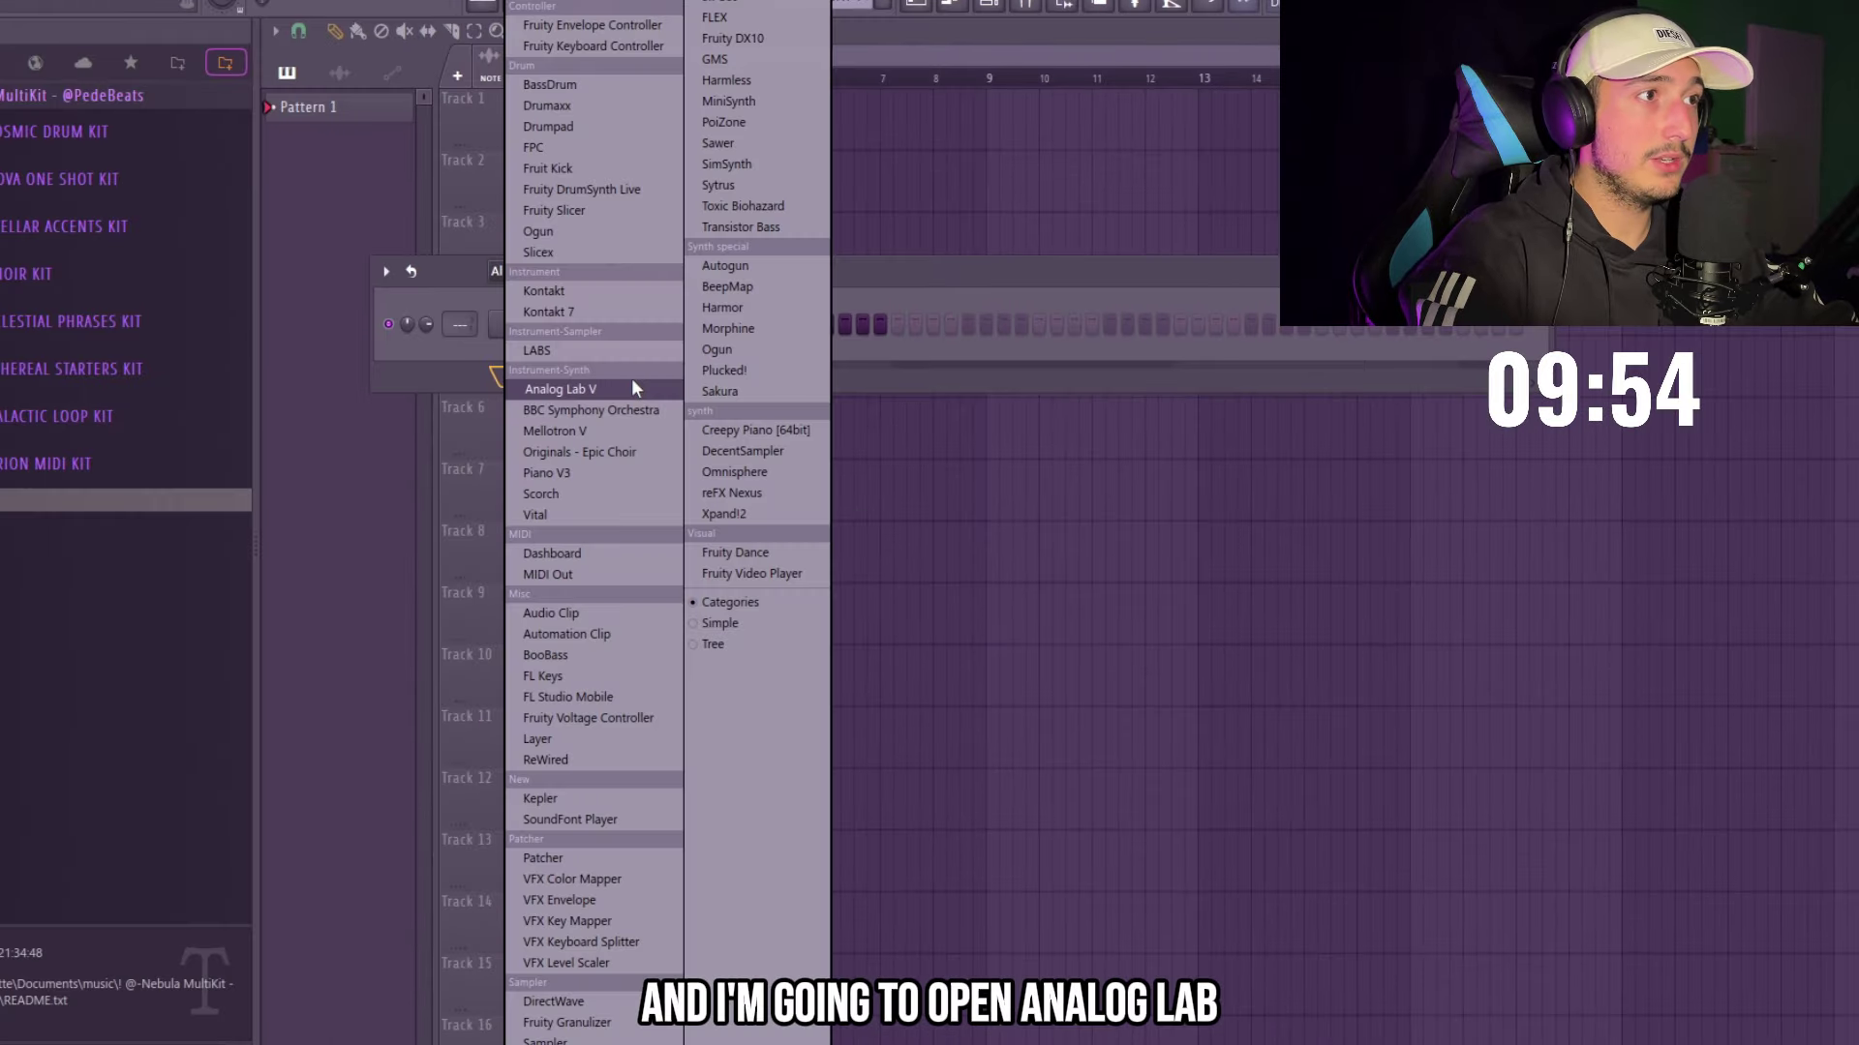
- Add an Analog Lab V instrument and load the Piano 10 preset from the CRYPTIC bank
{"action": "left_click", "coordinate": [632, 377]}
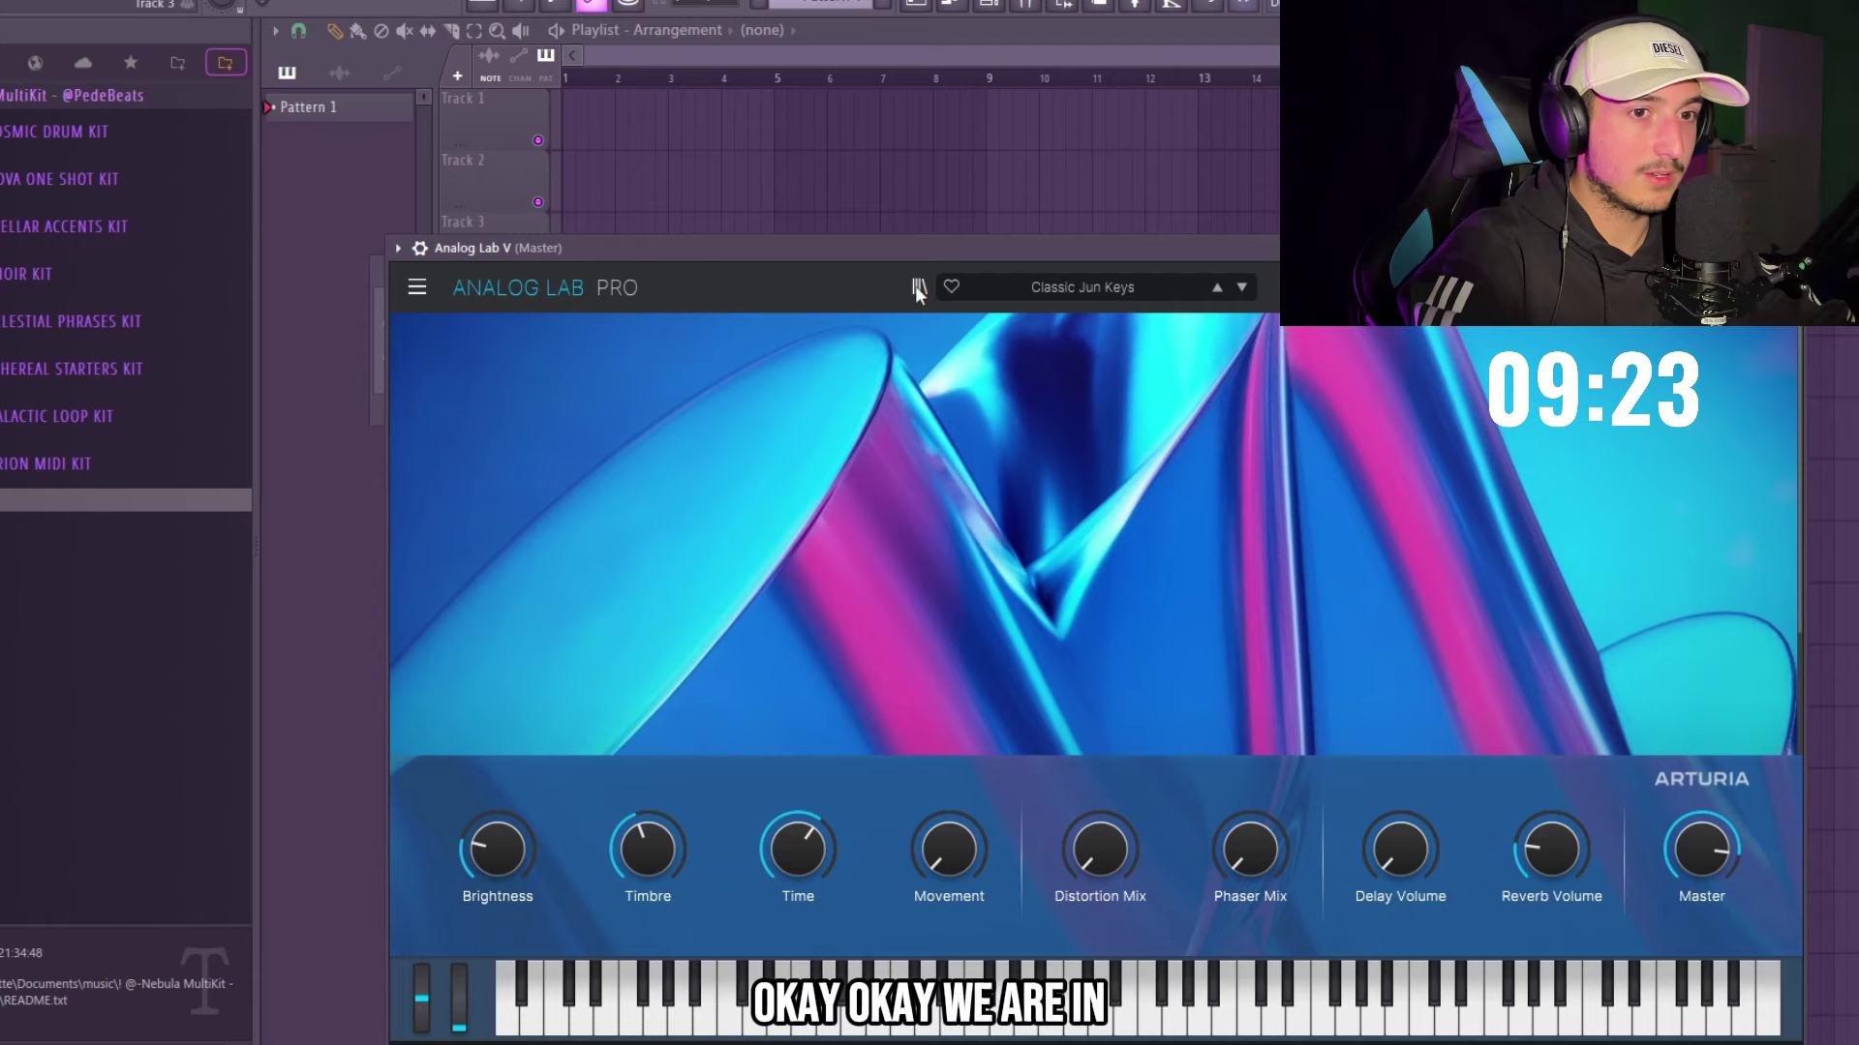
{"action": "key", "text": "ctrl+s"}
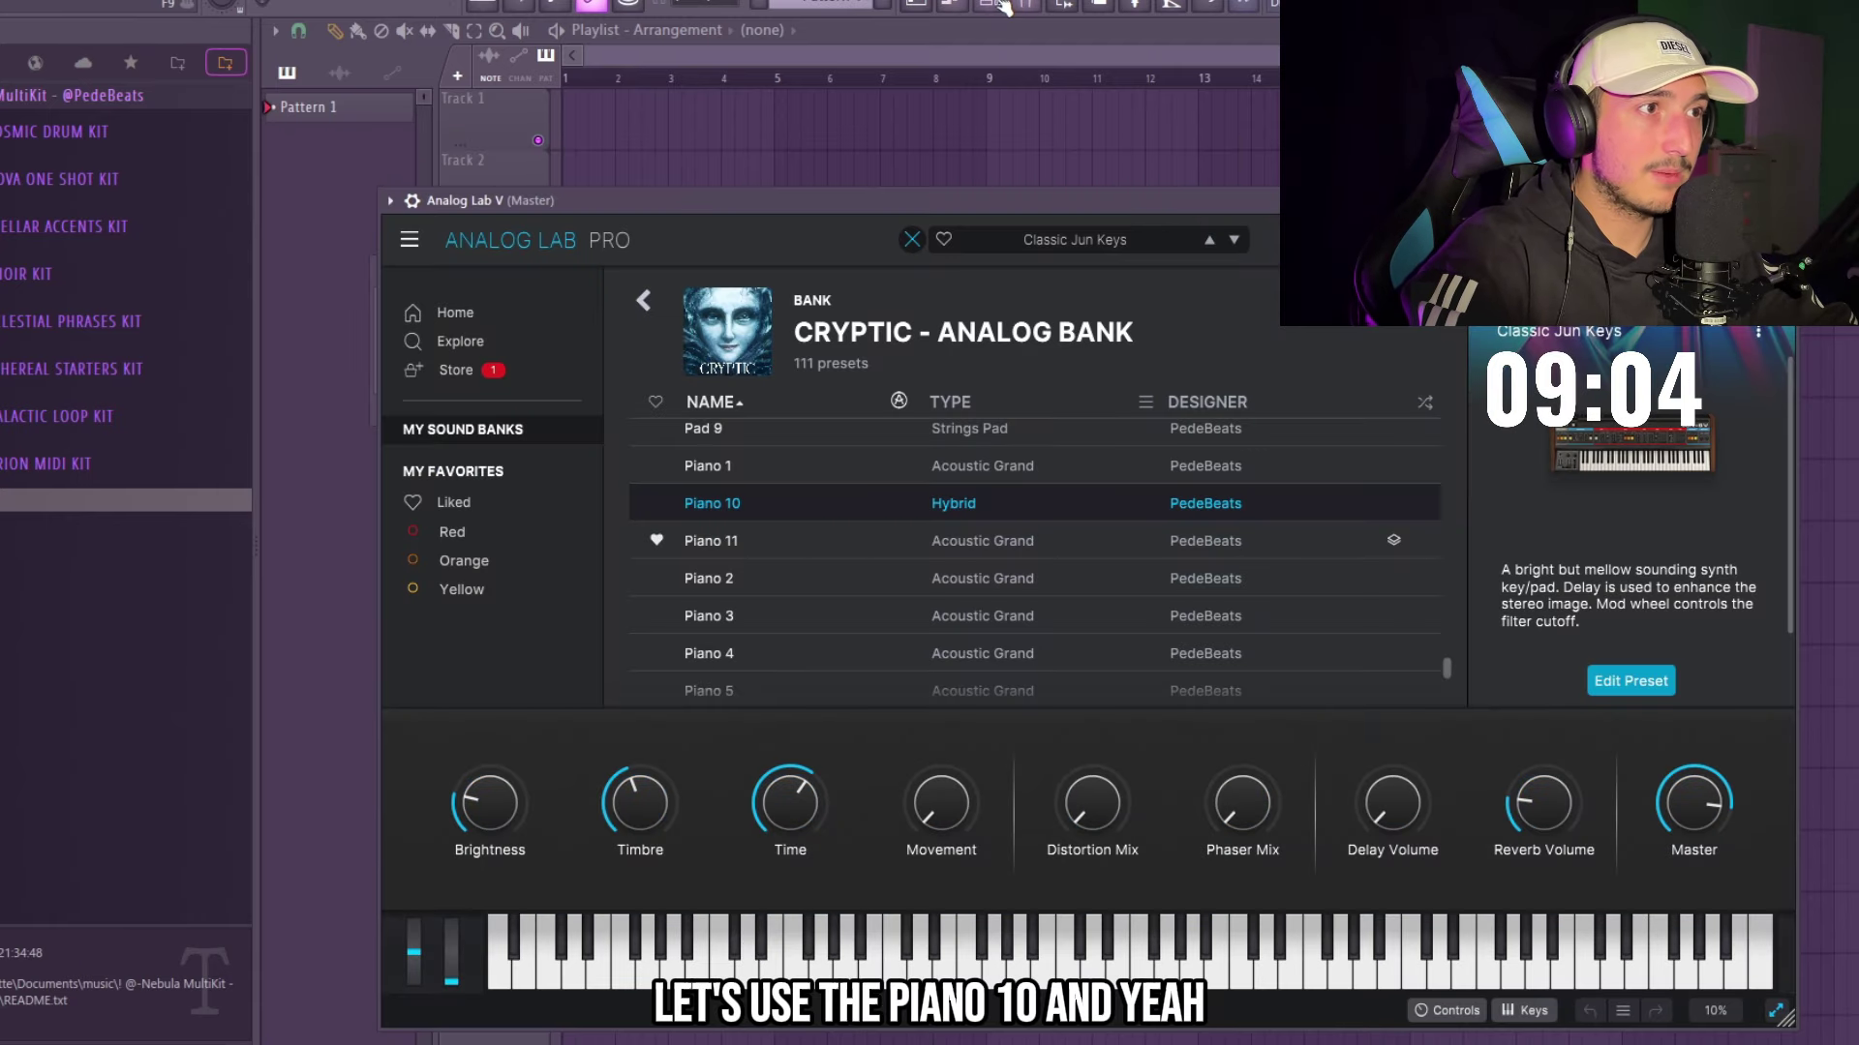
- Write the opening phrase in the piano roll with short C#6 and A5 notes and a long G#5 over a sustained C#5
{"action": "key", "text": "F6"}
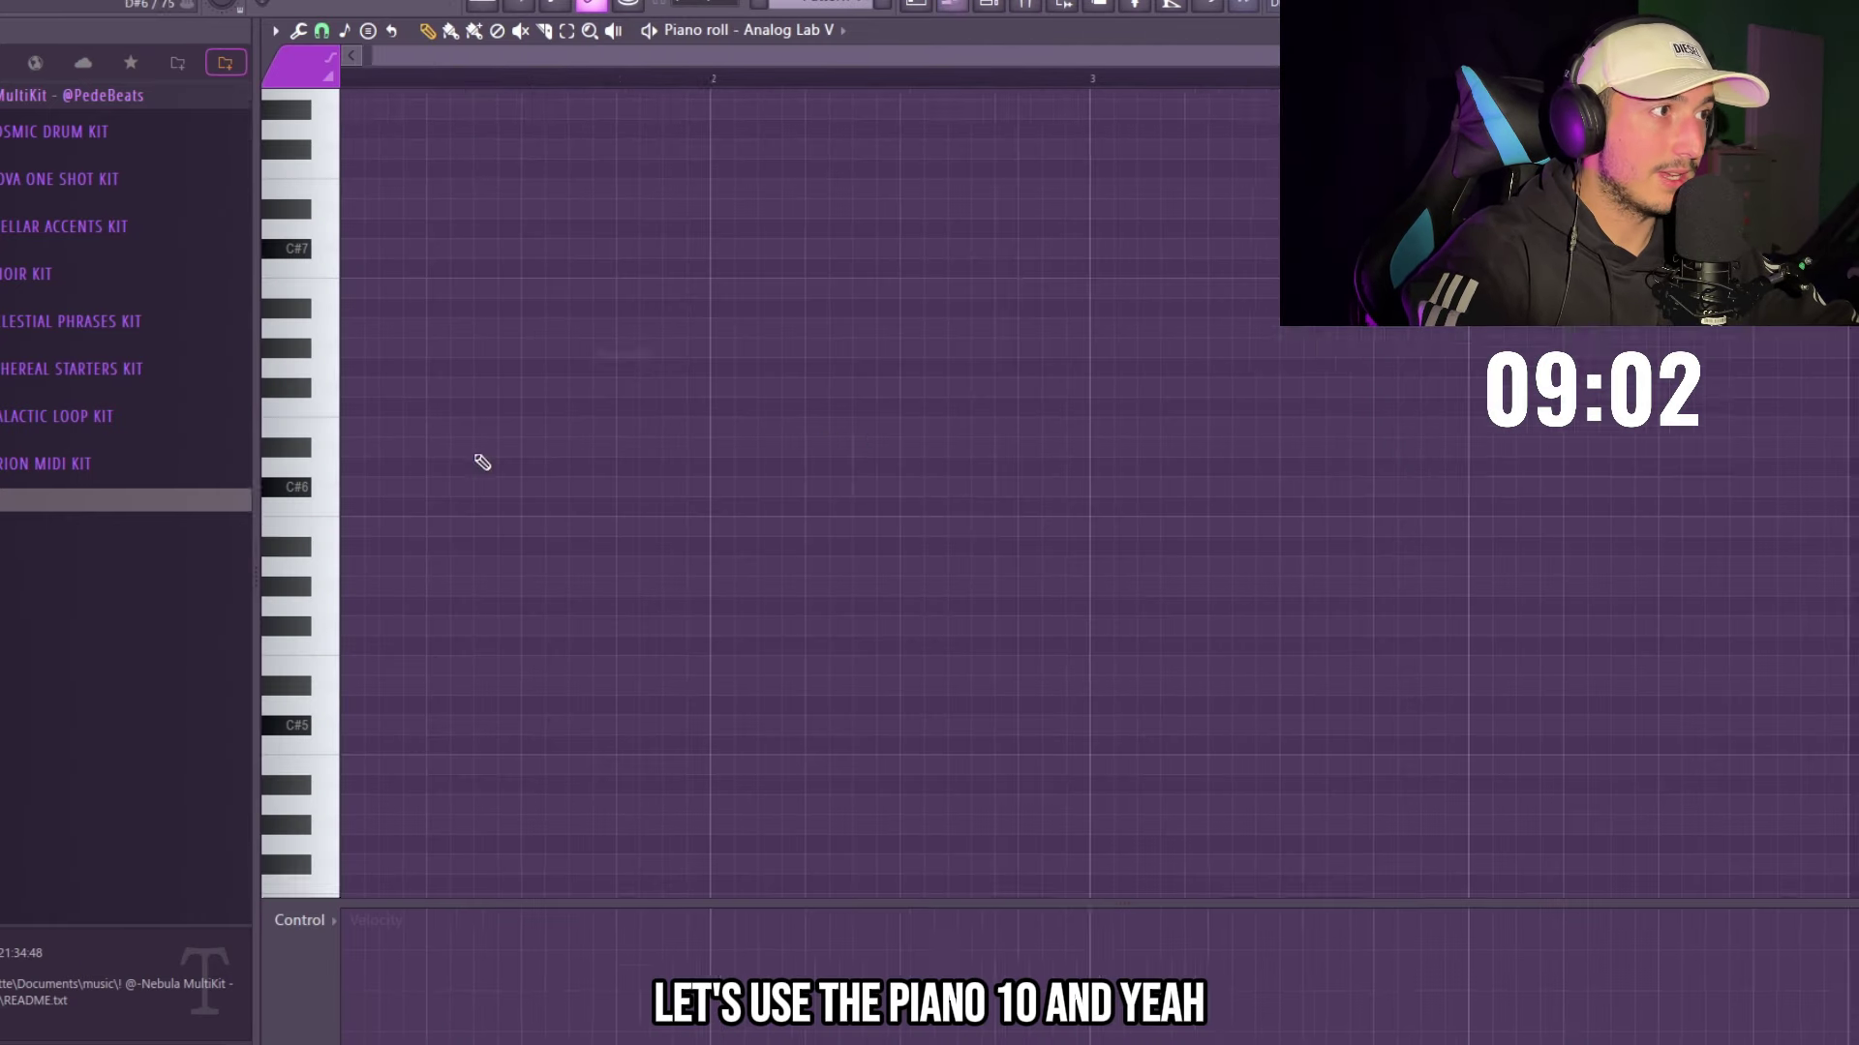
{"action": "left_click", "coordinate": [365, 576]}
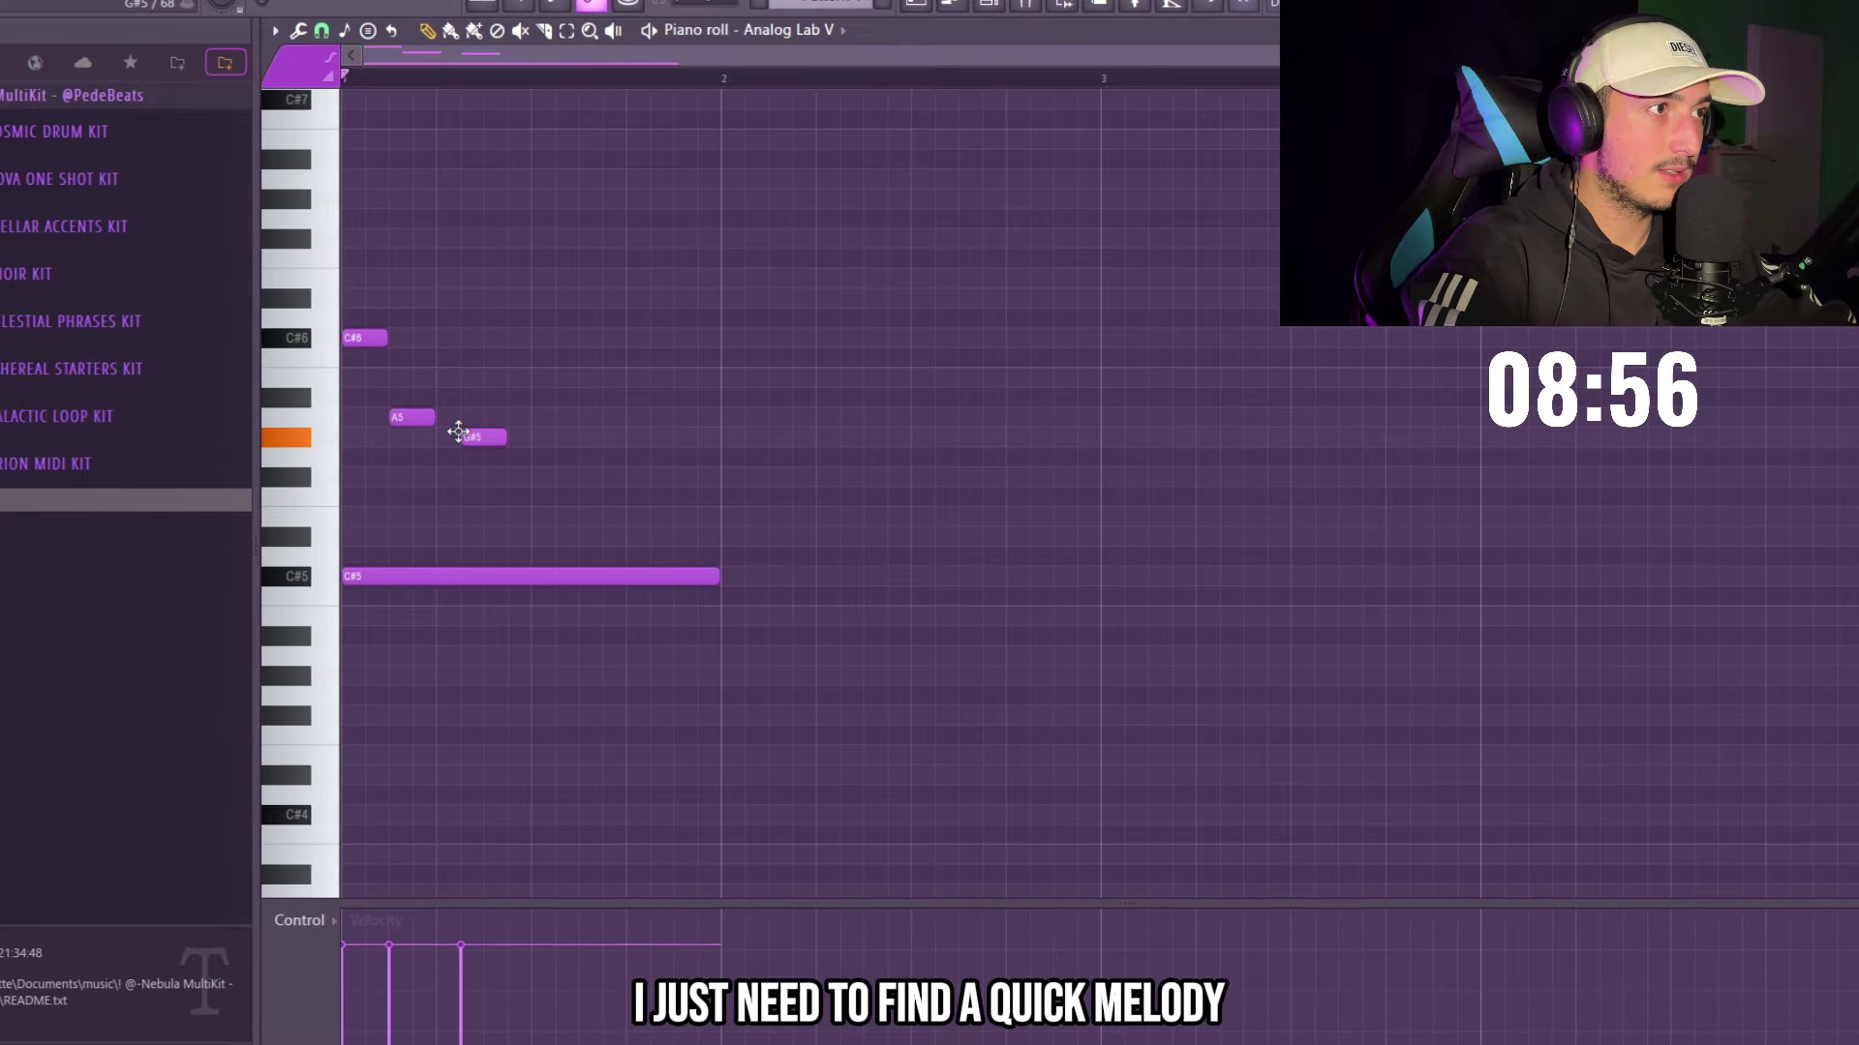
{"action": "left_click_drag", "start_coordinate": [458, 431], "coordinate": [681, 440]}
{"action": "key", "text": "space"}
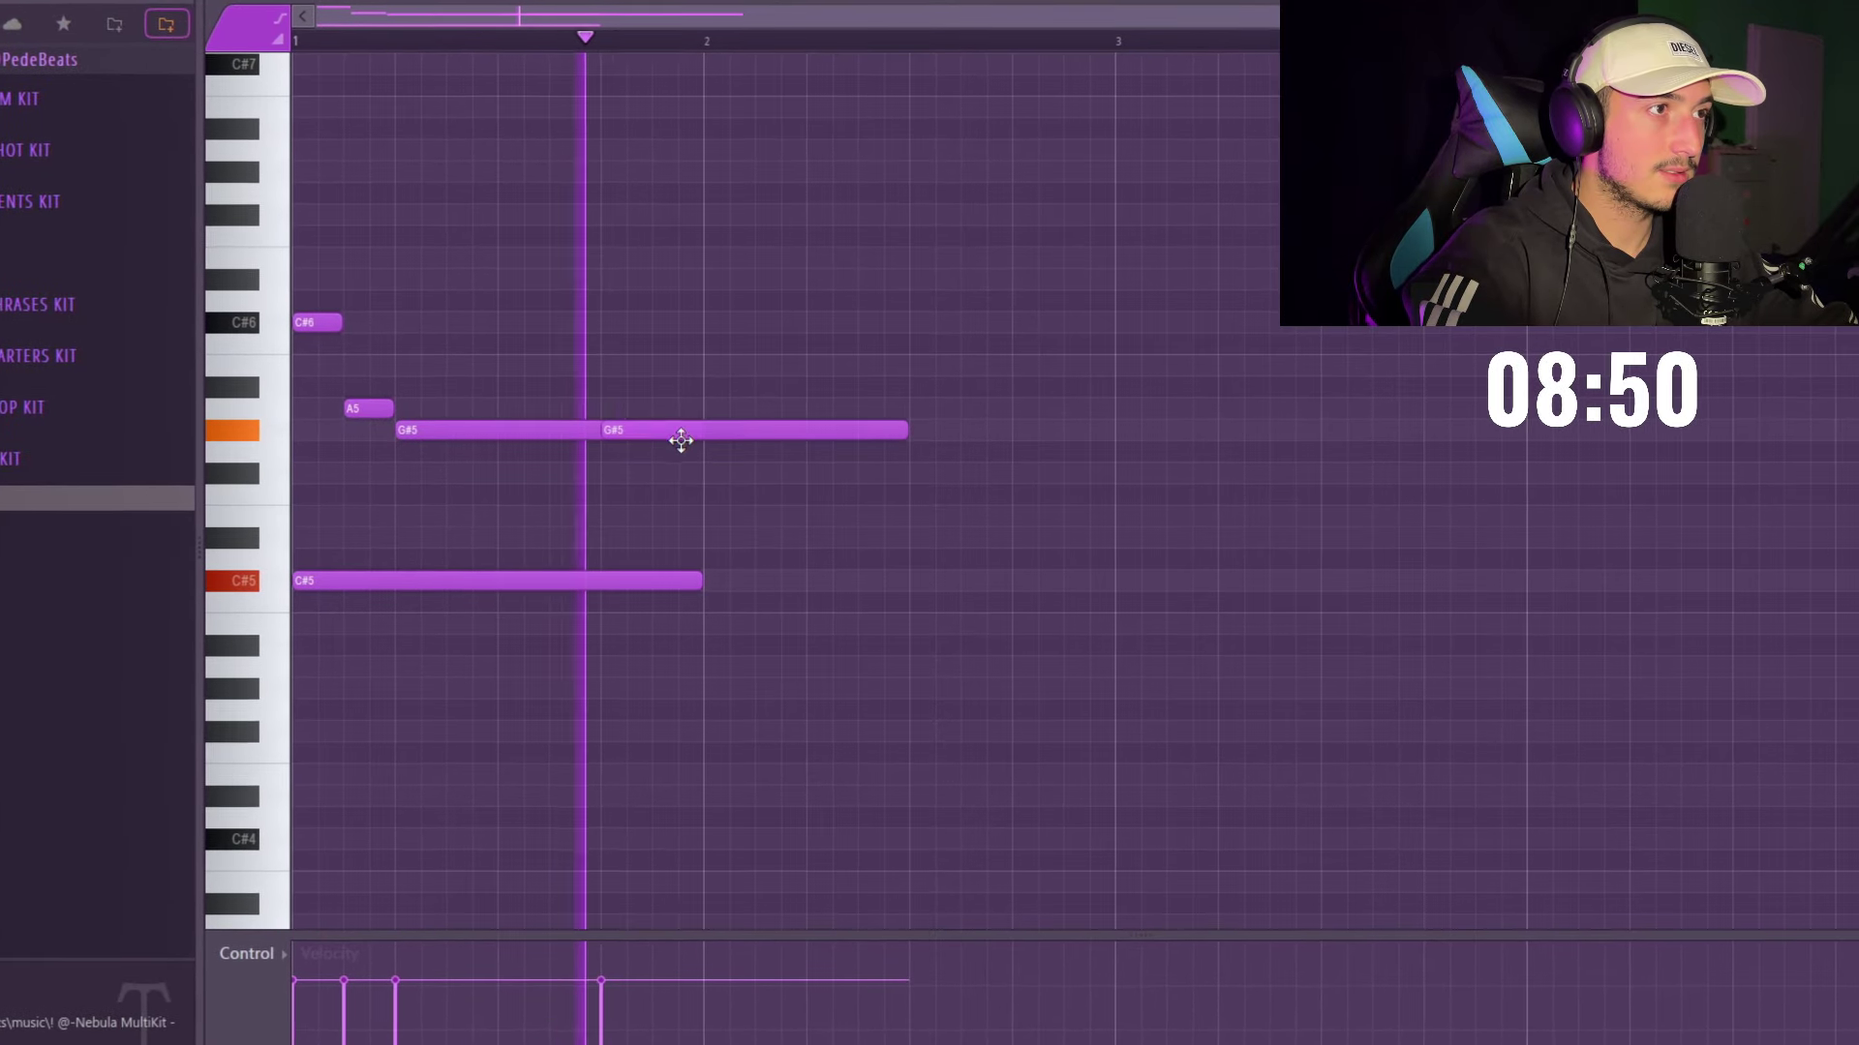
{"action": "key", "text": "space"}
{"action": "left_click_drag", "start_coordinate": [907, 432], "coordinate": [647, 447]}
- Continue the melody in the second half of bar 2 with a short A5 and a C#6 held to the bar's end
{"action": "key", "text": "space"}
{"action": "left_click", "coordinate": [670, 409]}
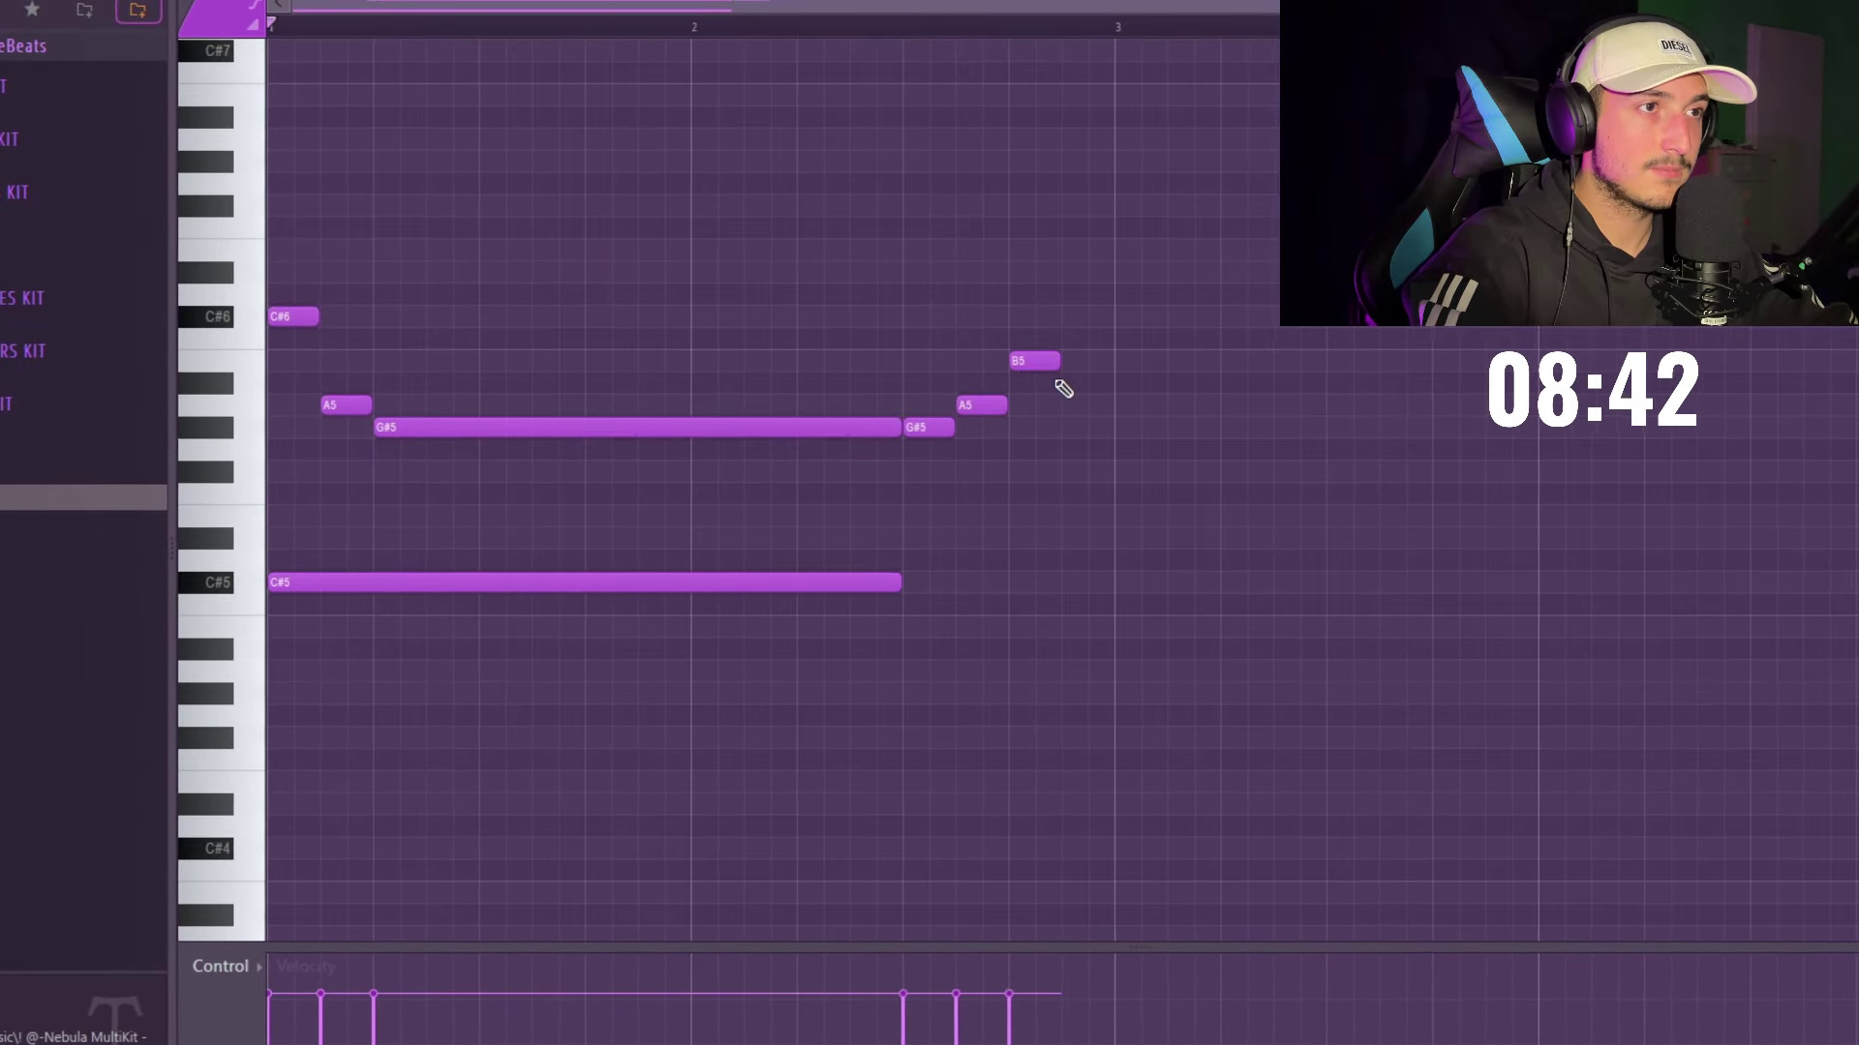
{"action": "left_click_drag", "start_coordinate": [1055, 375], "coordinate": [988, 426]}
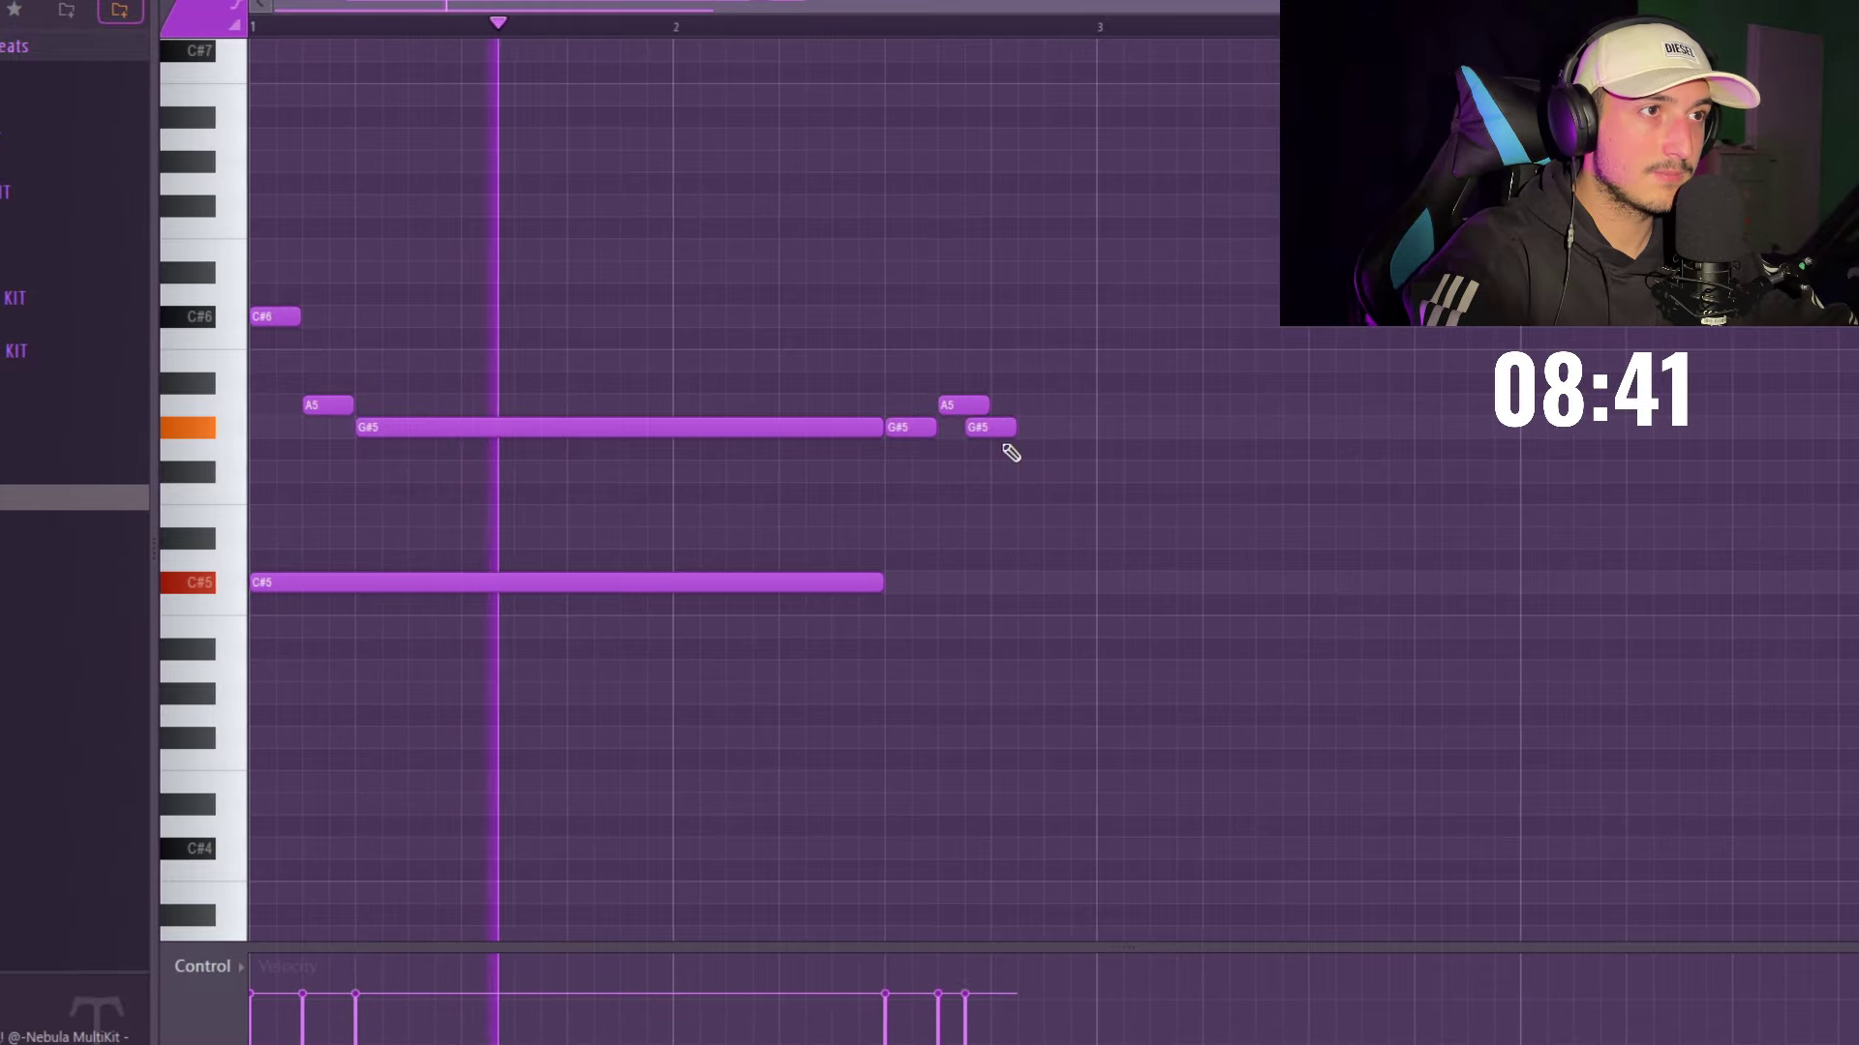
{"action": "right_click", "coordinate": [1001, 429]}
{"action": "left_click", "coordinate": [1010, 319]}
{"action": "left_click_drag", "start_coordinate": [1041, 317], "coordinate": [1095, 318]}
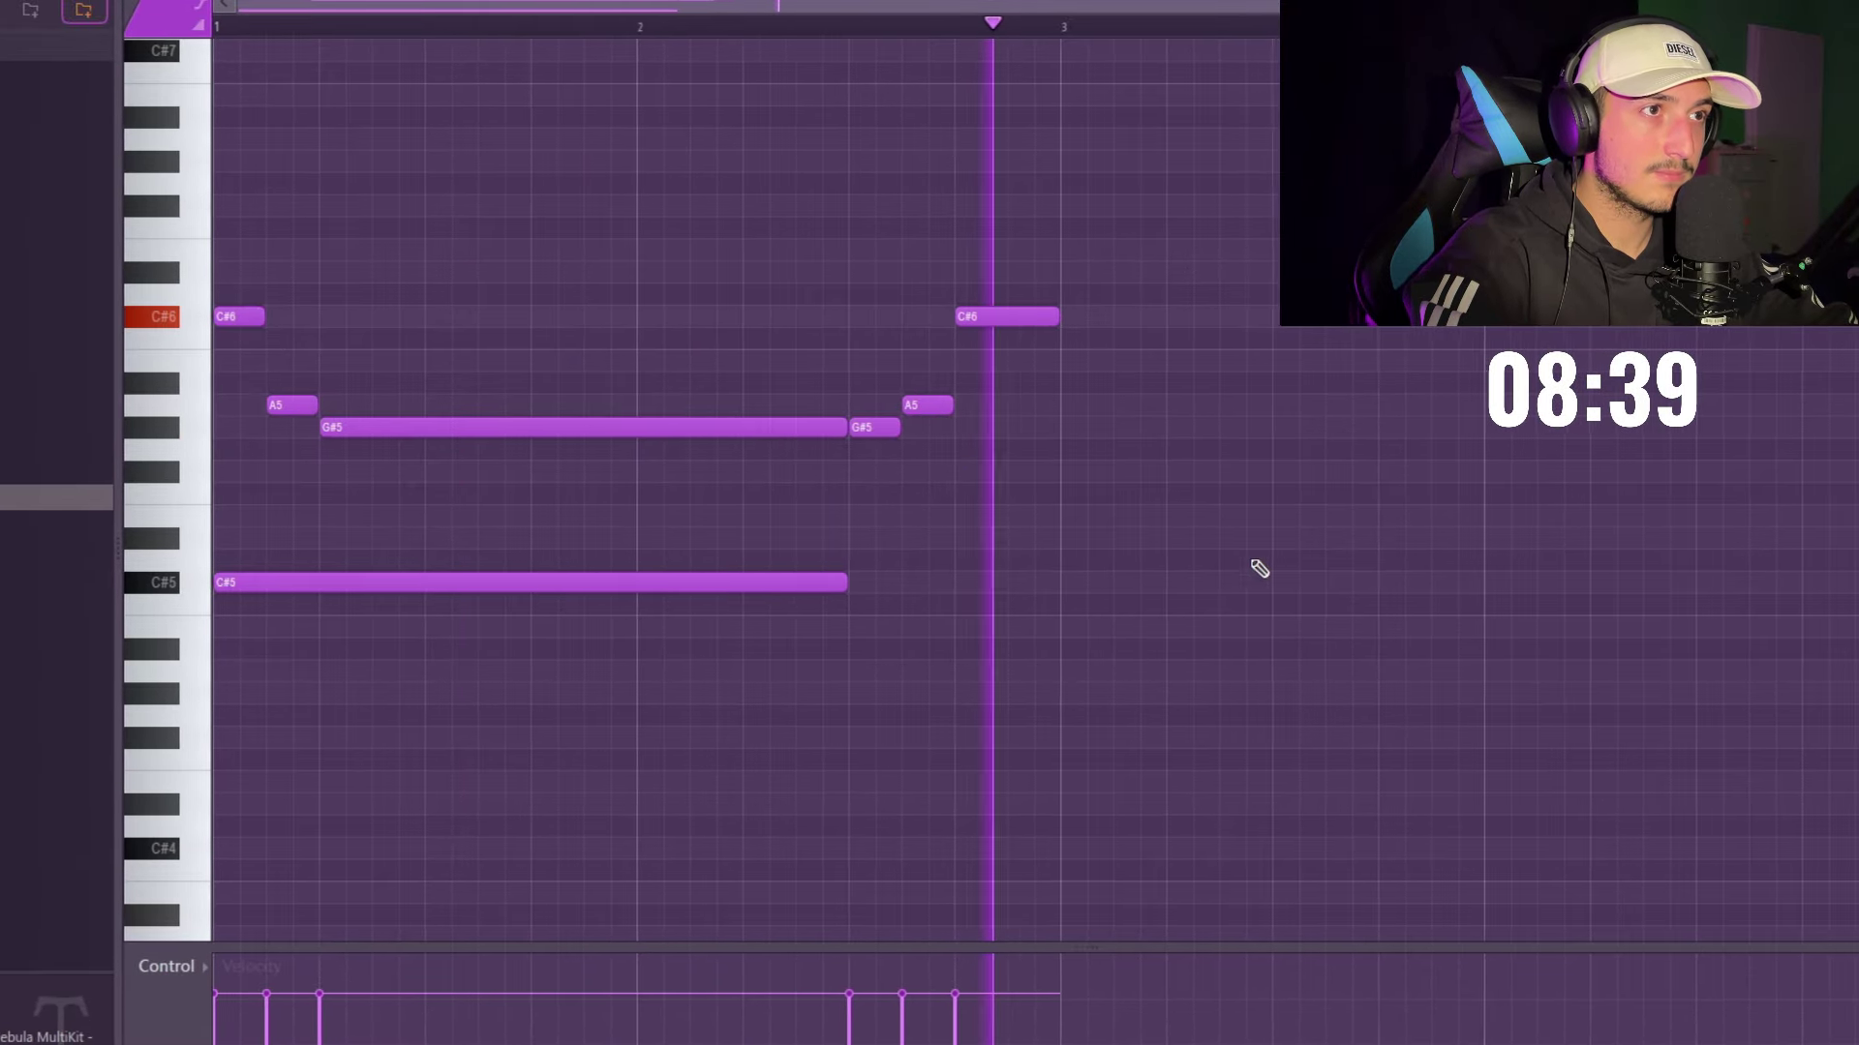
- Add a second C#5 bass note under the melody's last three notes, lasting until the start of bar 3
{"action": "left_click", "coordinate": [871, 582]}
{"action": "left_click_drag", "start_coordinate": [953, 581], "coordinate": [1062, 605]}
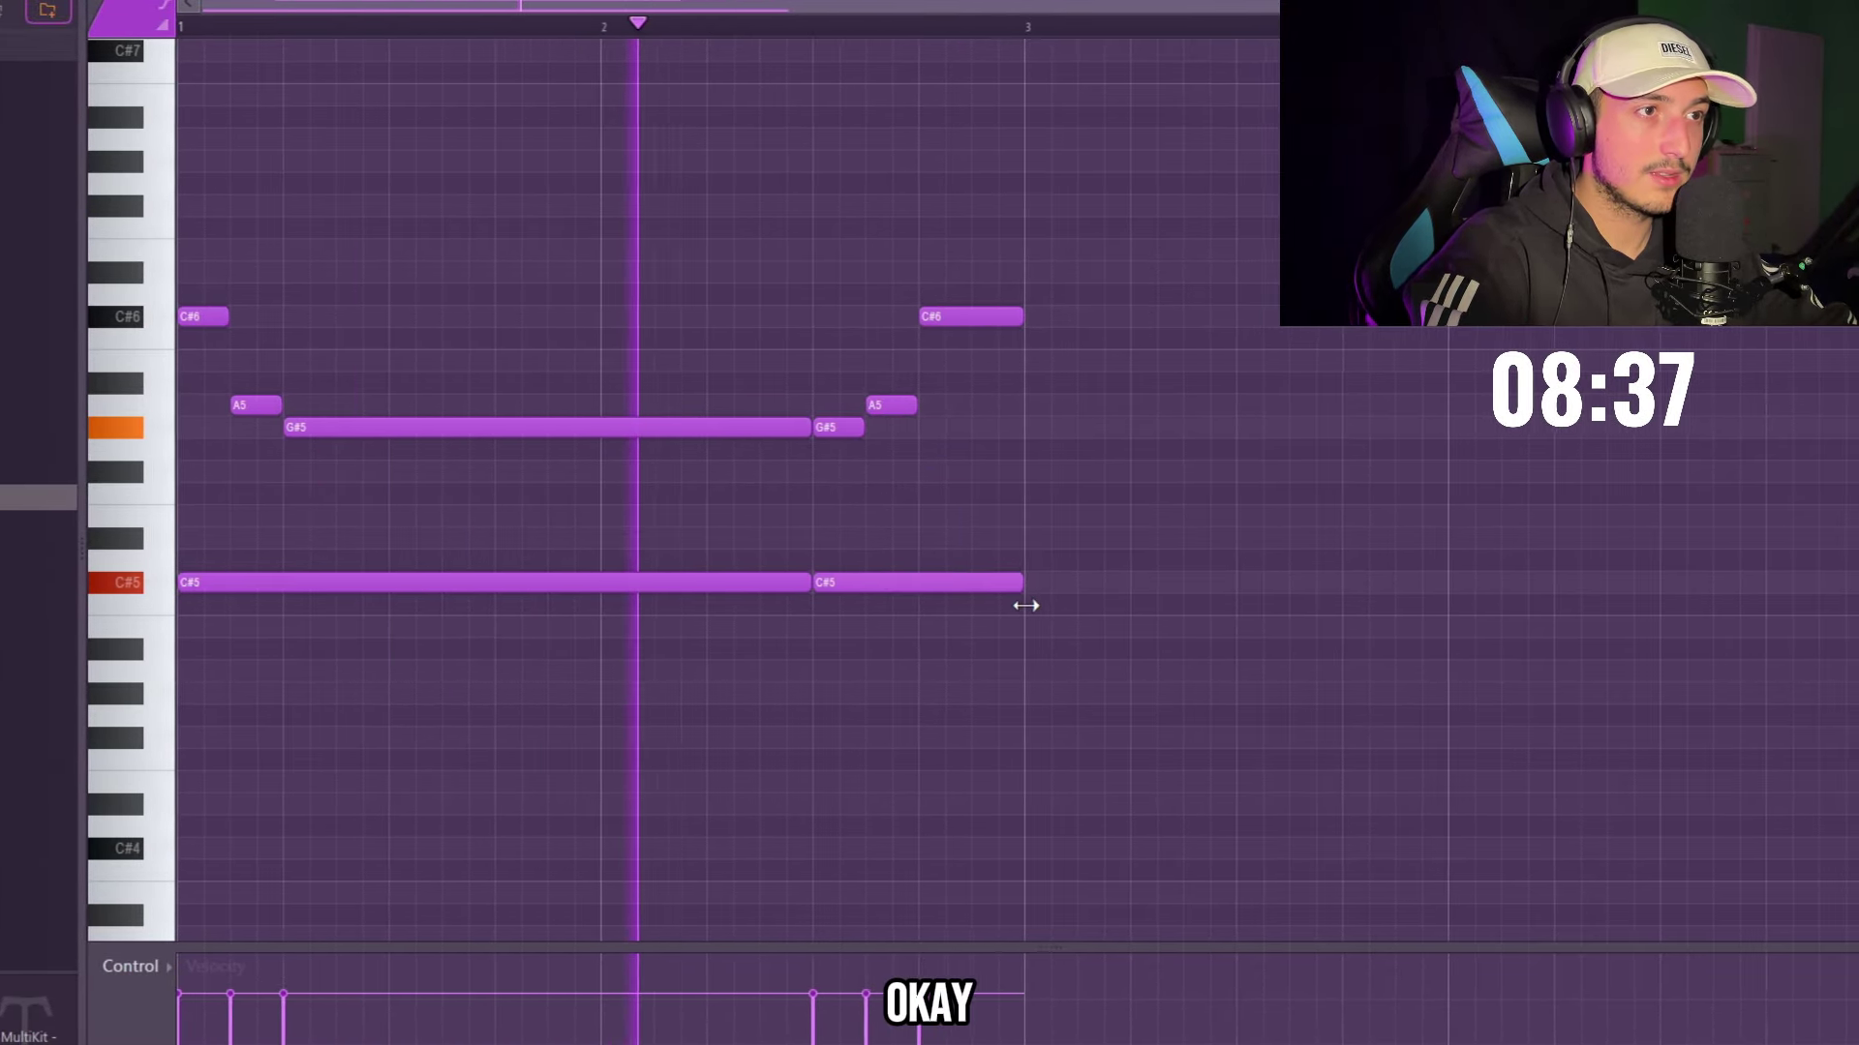
{"action": "left_click_drag", "start_coordinate": [1273, 658], "coordinate": [746, 503]}
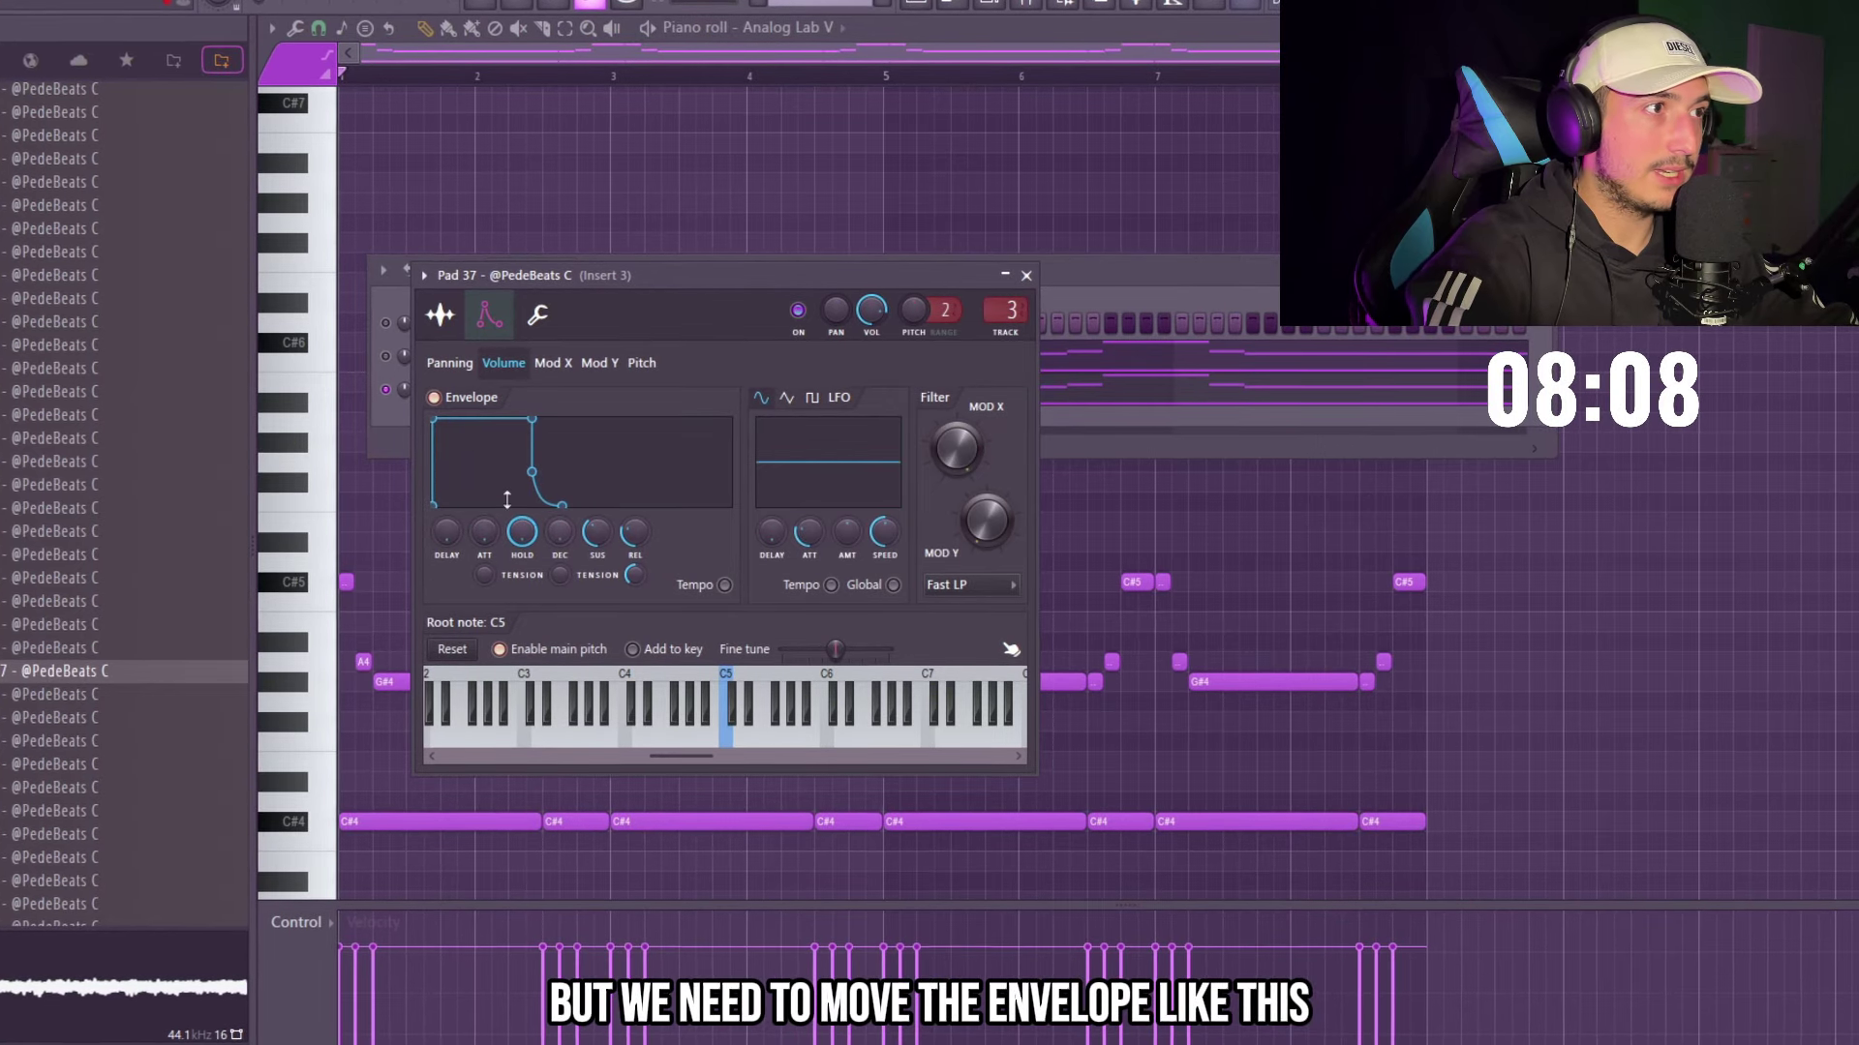
- Go through the Pad 37 sampler's sample and miscellaneous settings, and give its volume envelope a slight attack
{"action": "left_click", "coordinate": [439, 315]}
{"action": "left_click", "coordinate": [535, 314]}
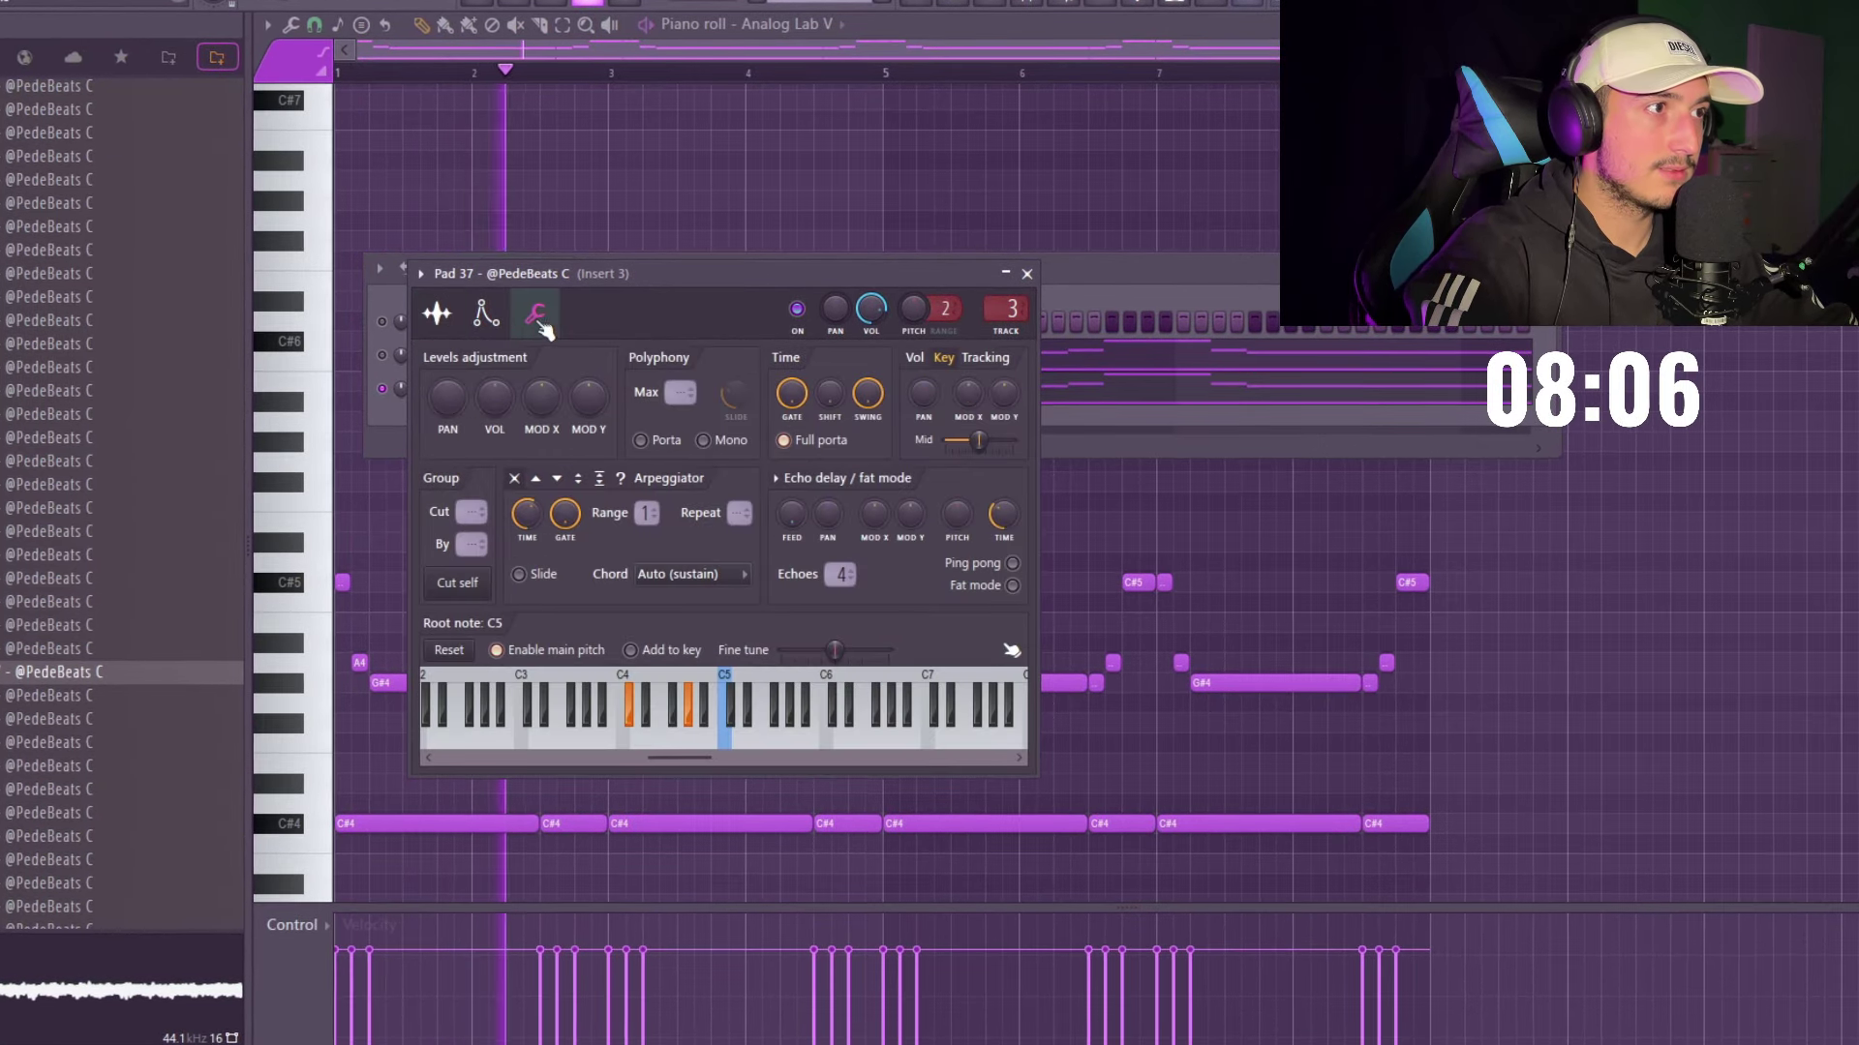
{"action": "left_click", "coordinate": [451, 323]}
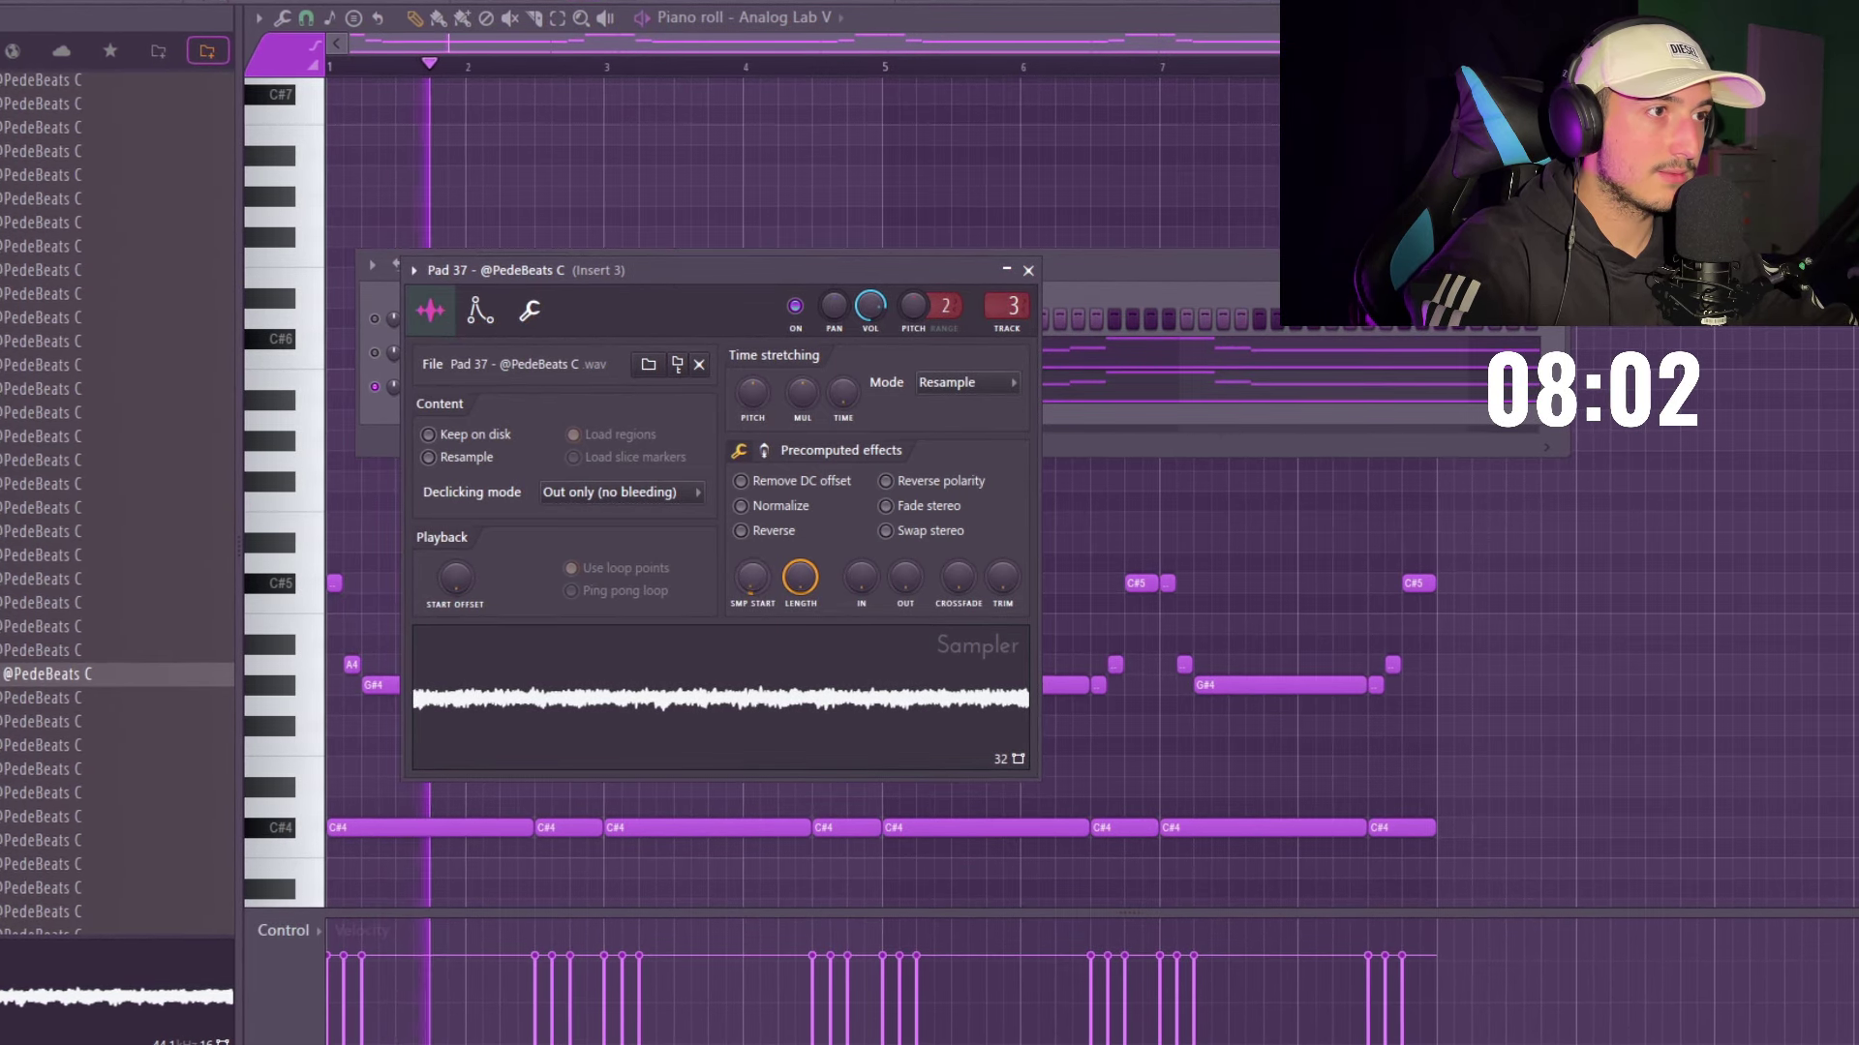
{"action": "left_click", "coordinate": [482, 310]}
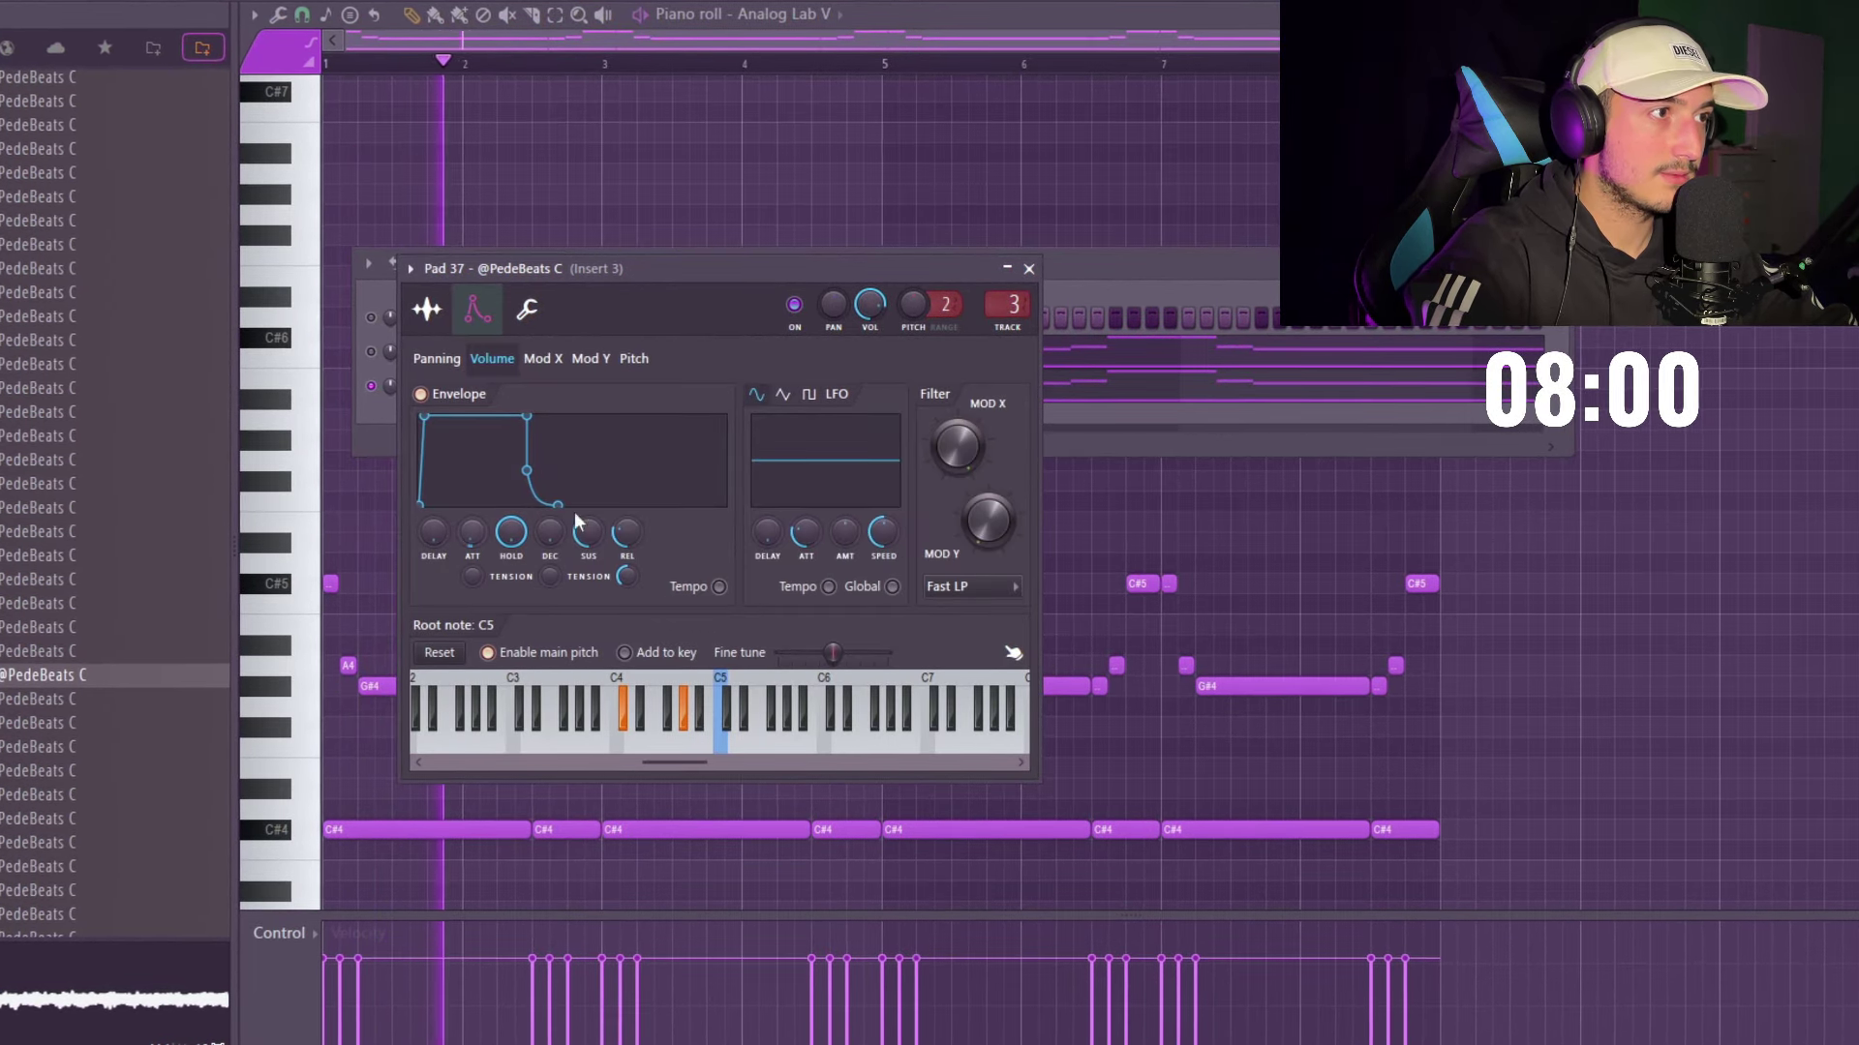
{"action": "left_click", "coordinate": [1030, 272]}
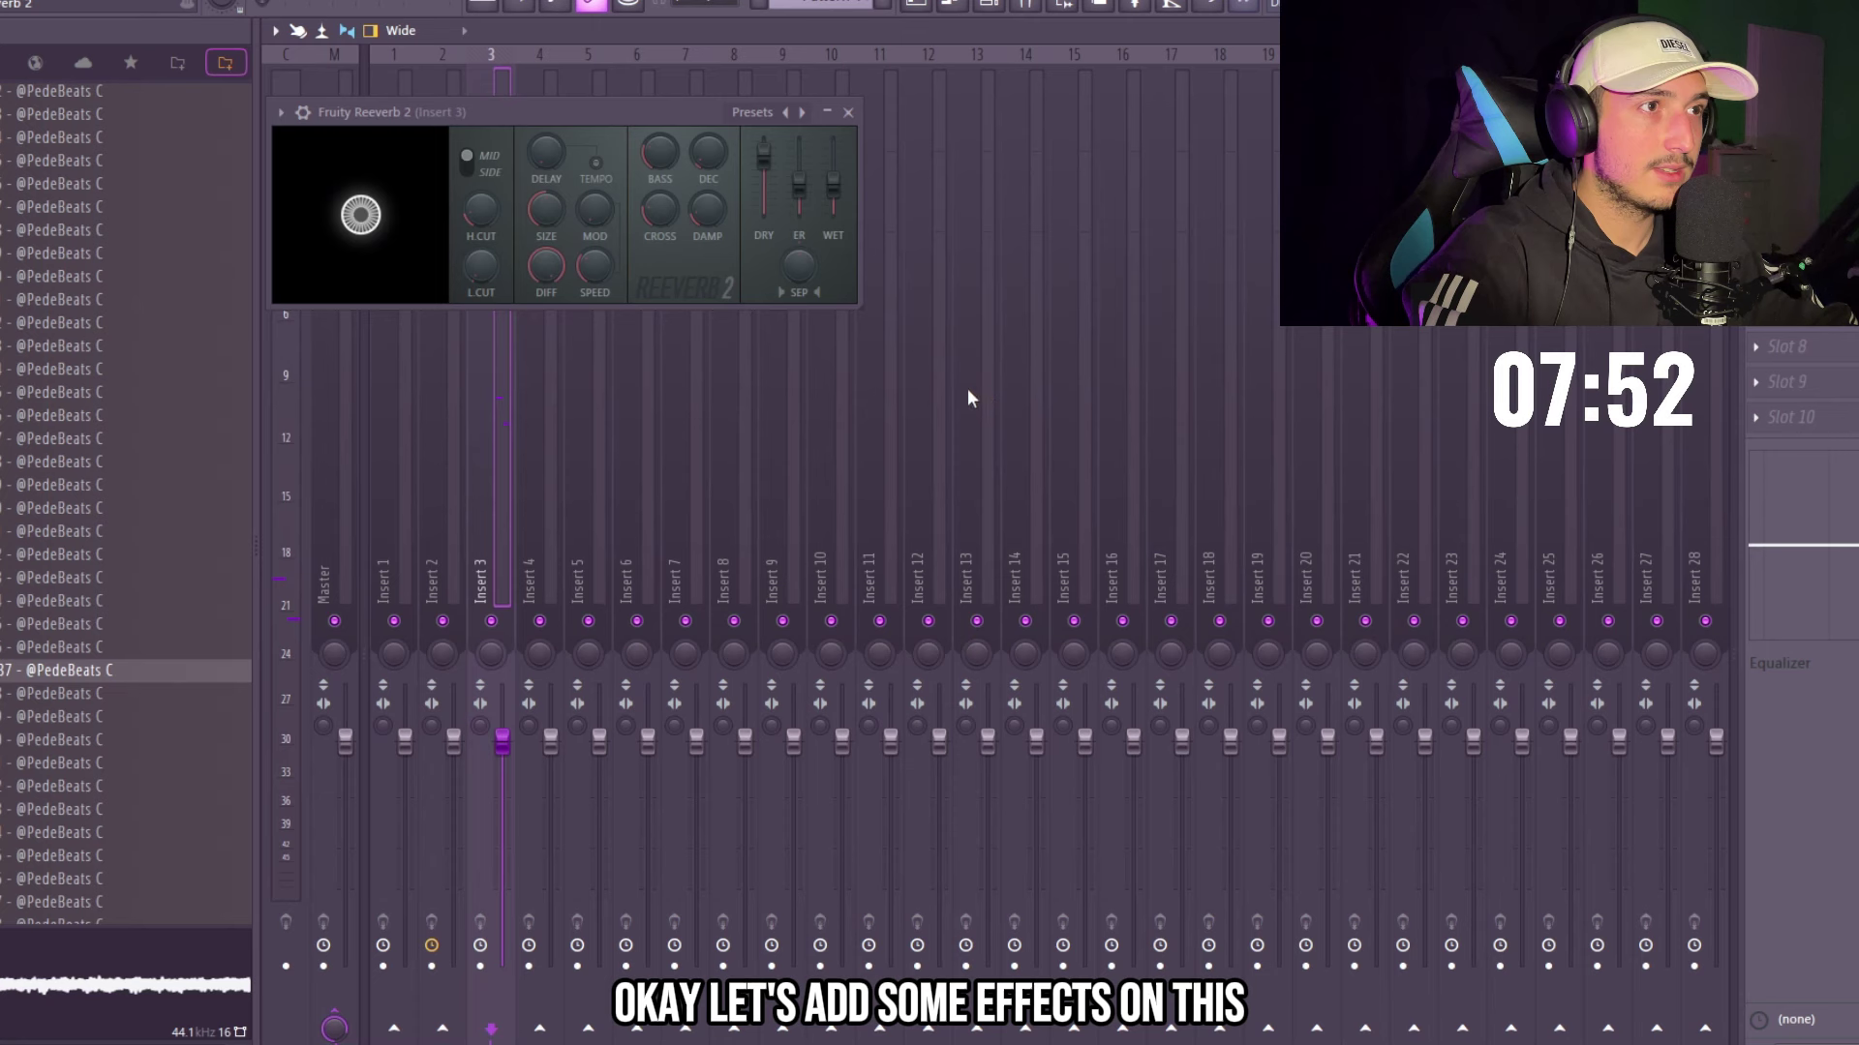
- Audition the pad and add Fruity Reeverb 2 and Fruity Stereo Shaper to mixer insert 3
{"action": "key", "text": "space"}
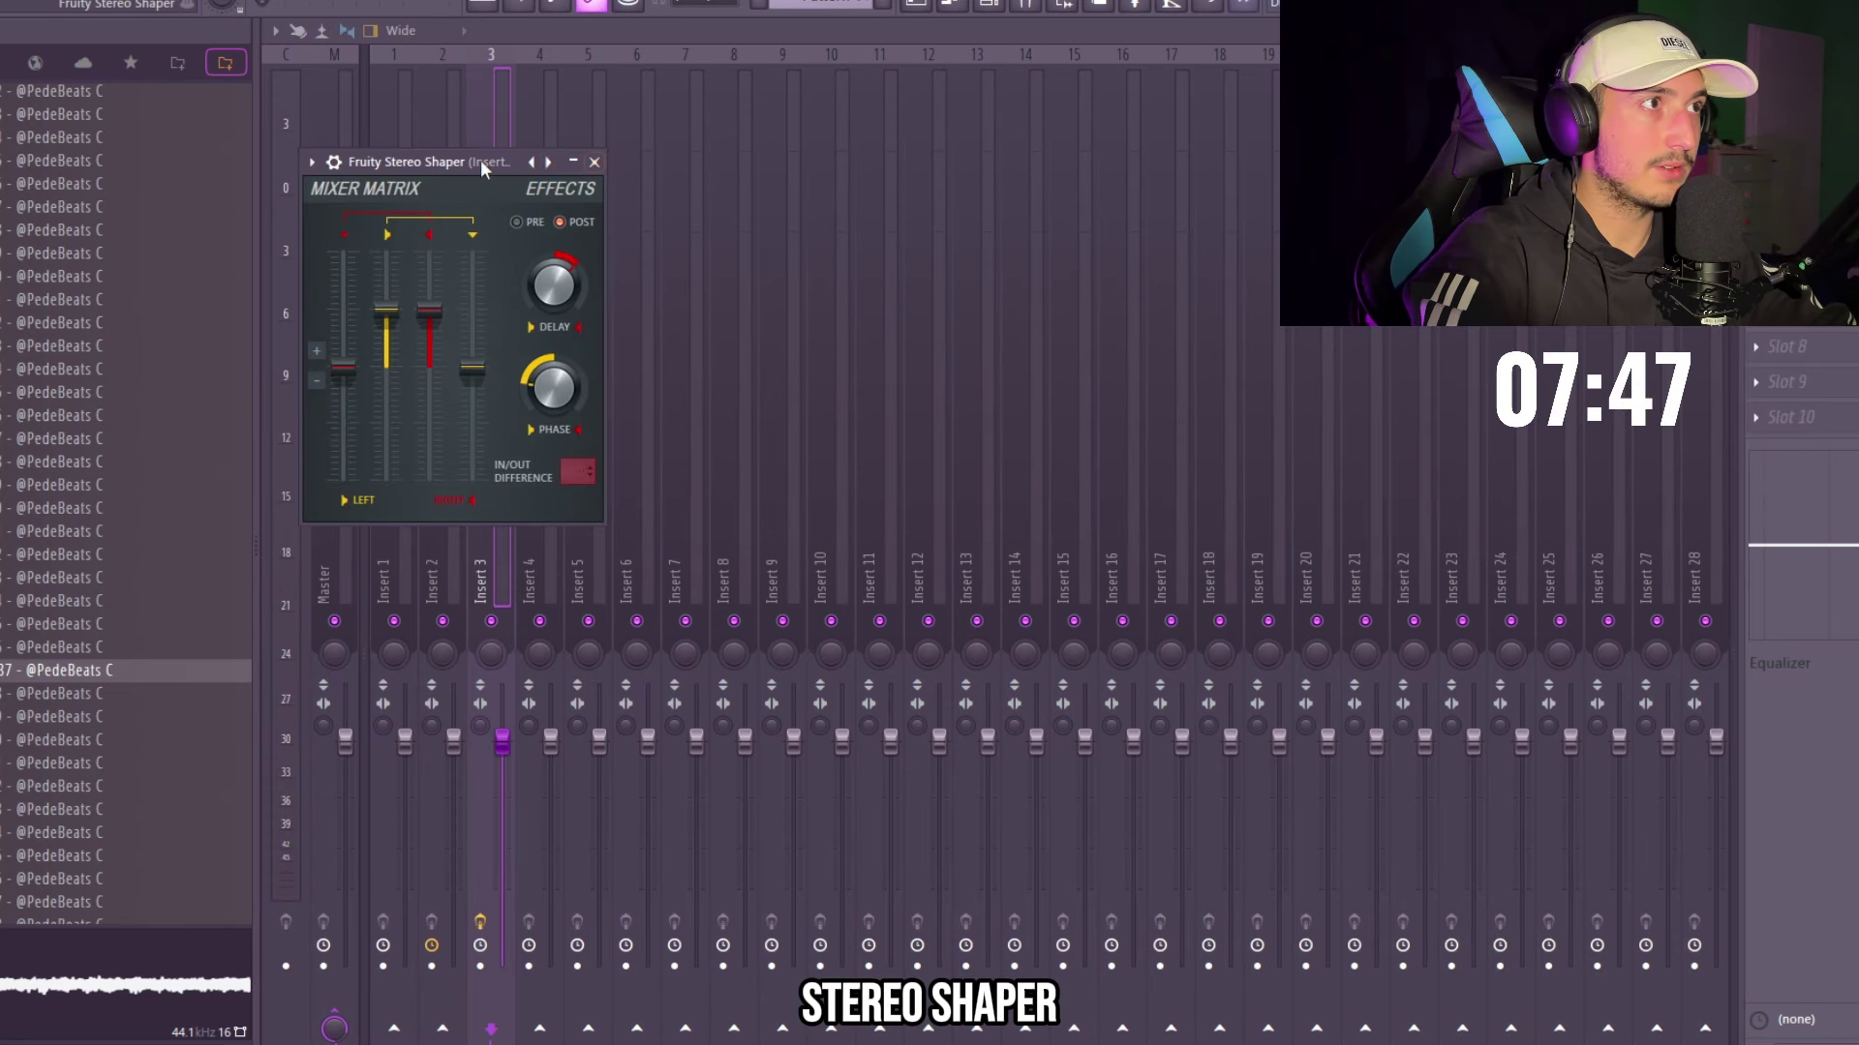
{"action": "left_click_drag", "start_coordinate": [480, 160], "coordinate": [587, 155]}
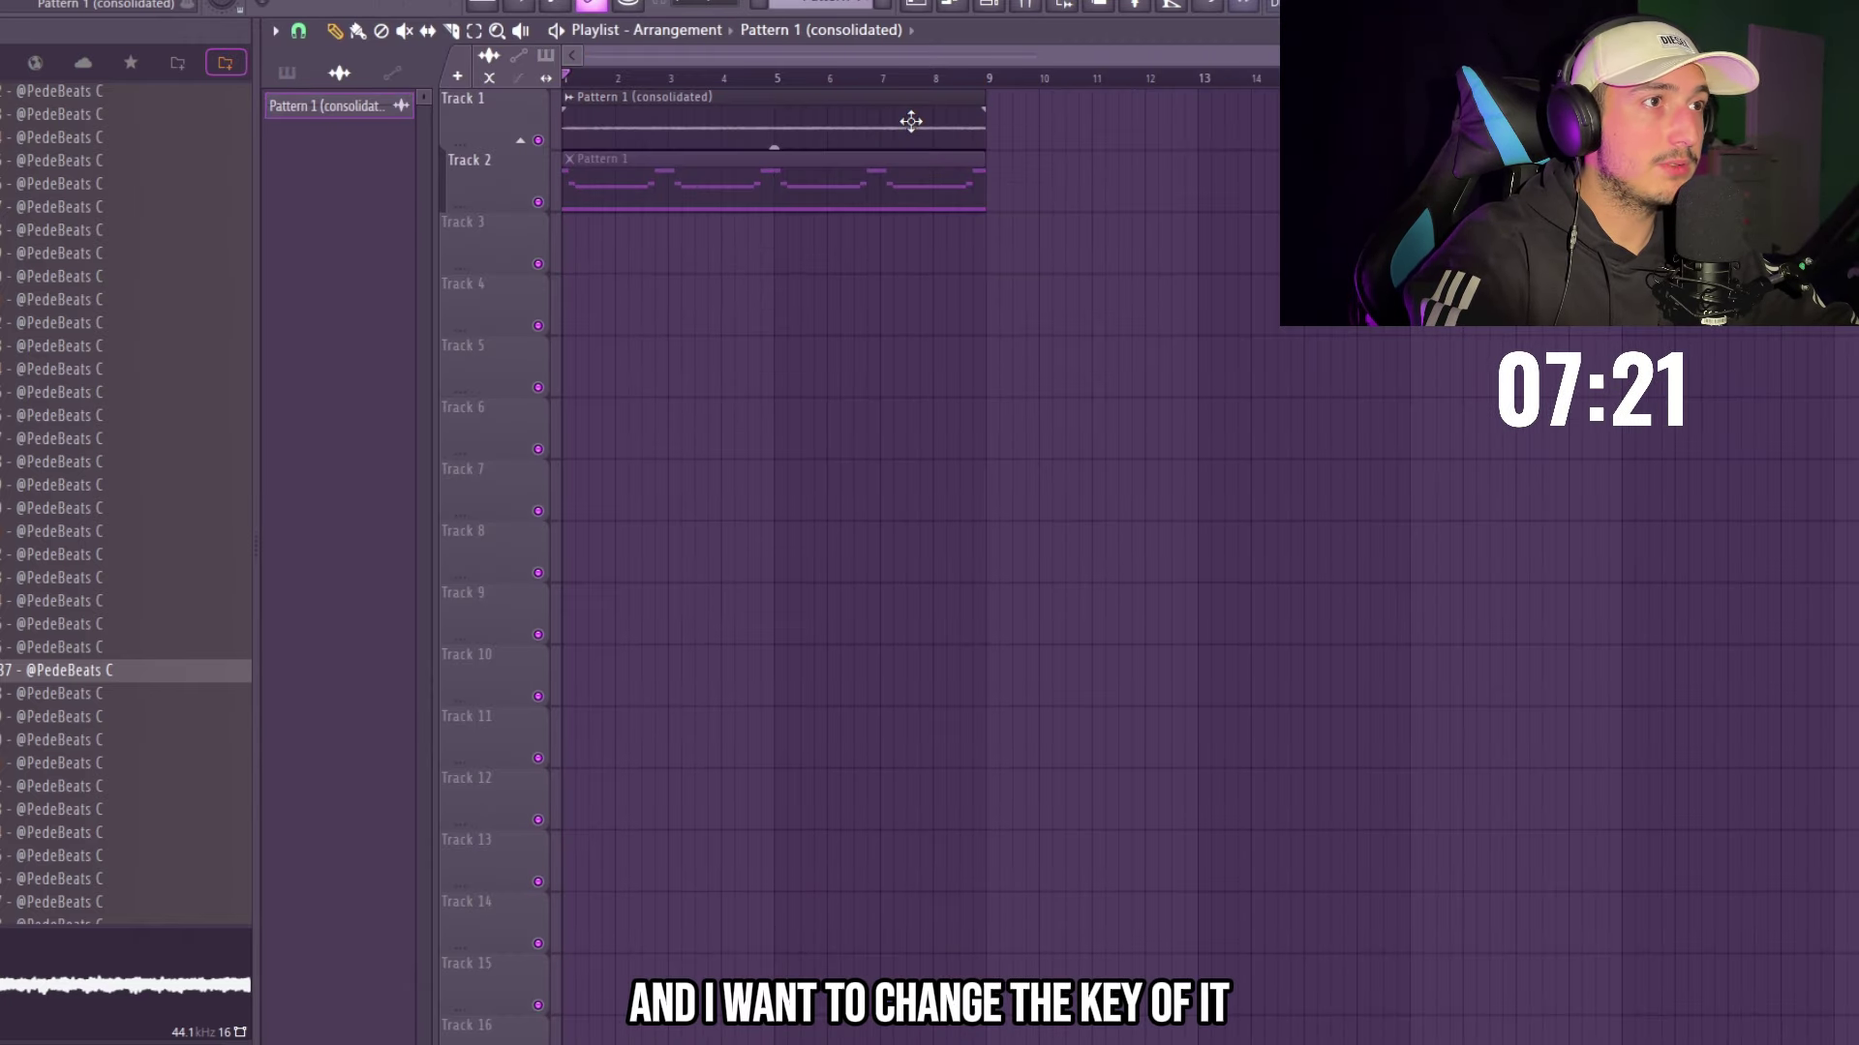
- Change the pitch of the consolidated audio clip on Track 1 with its time-stretching mode set to Auto
{"action": "double_click", "coordinate": [909, 120]}
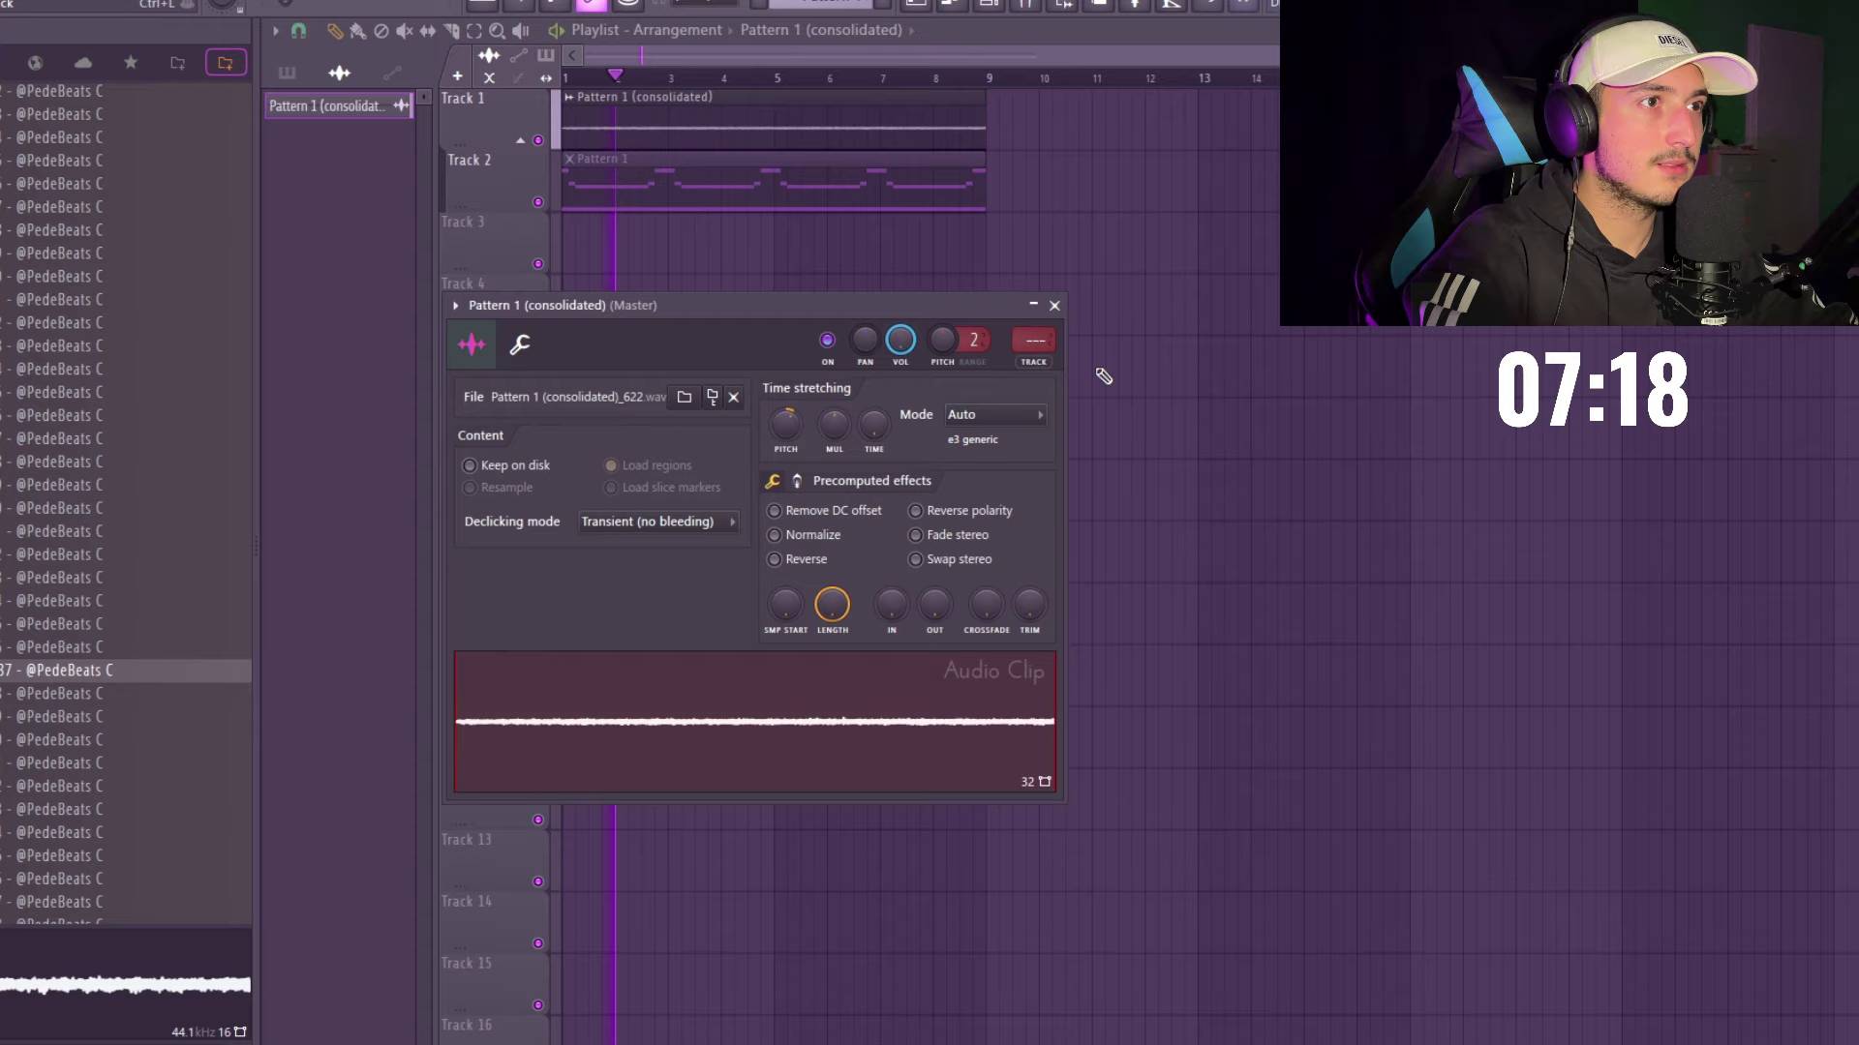
{"action": "left_click", "coordinate": [1054, 306]}
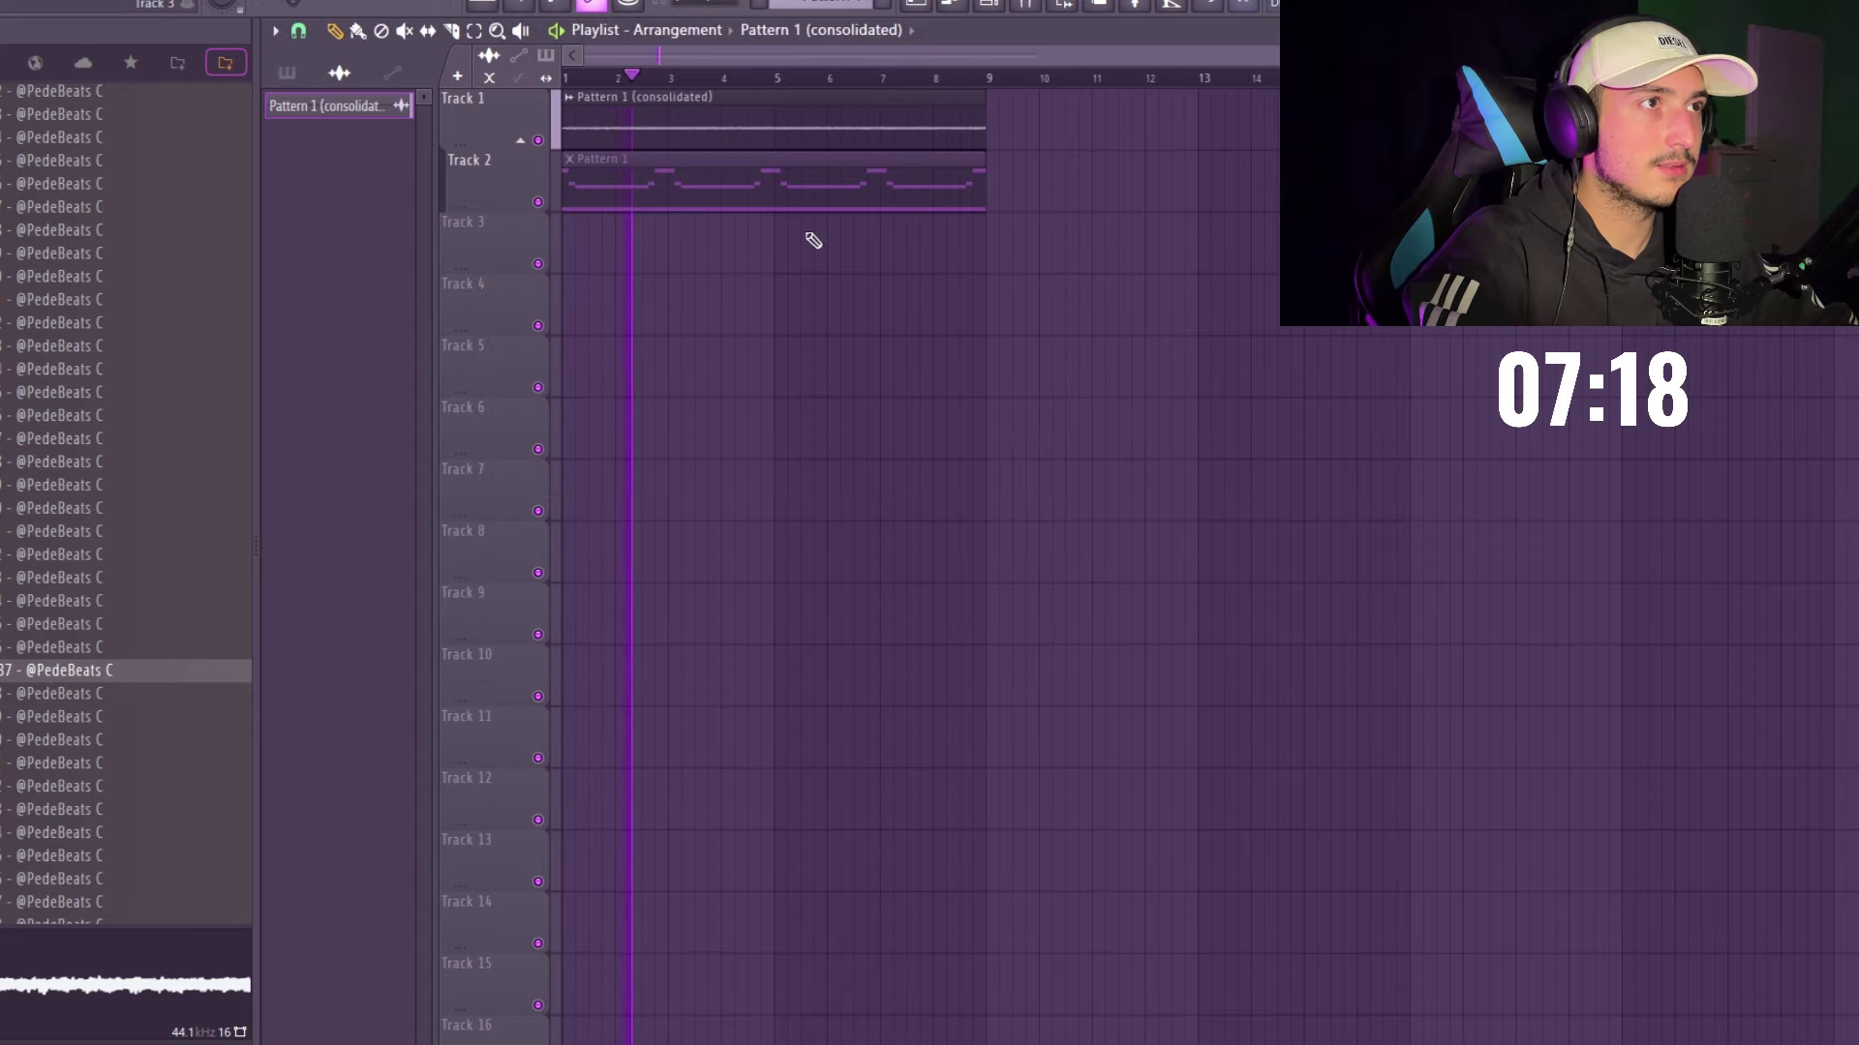
{"action": "double_click", "coordinate": [835, 122]}
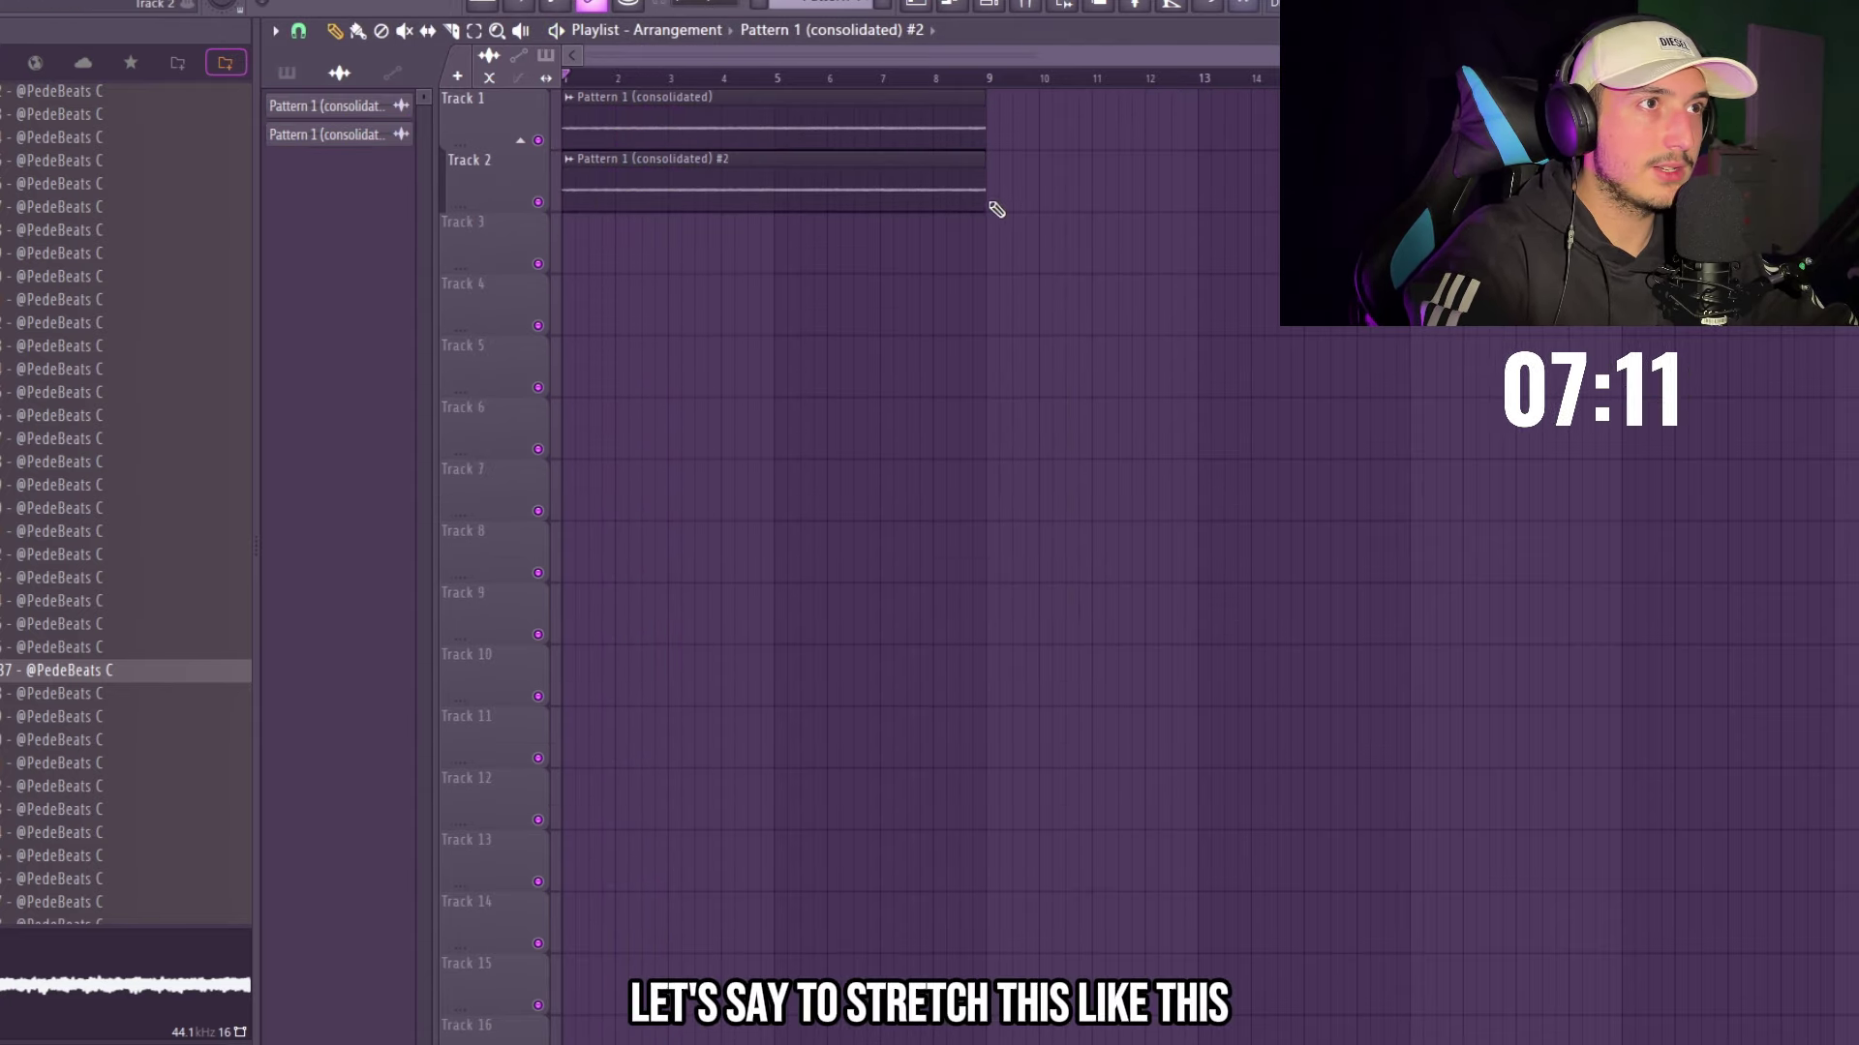
- Time-stretch the consolidated clip on Track 2 down to one bar
{"action": "left_click_drag", "start_coordinate": [987, 207], "coordinate": [630, 210]}
{"action": "scroll", "coordinate": [601, 223], "scroll_direction": "up", "scroll_amount": 2}
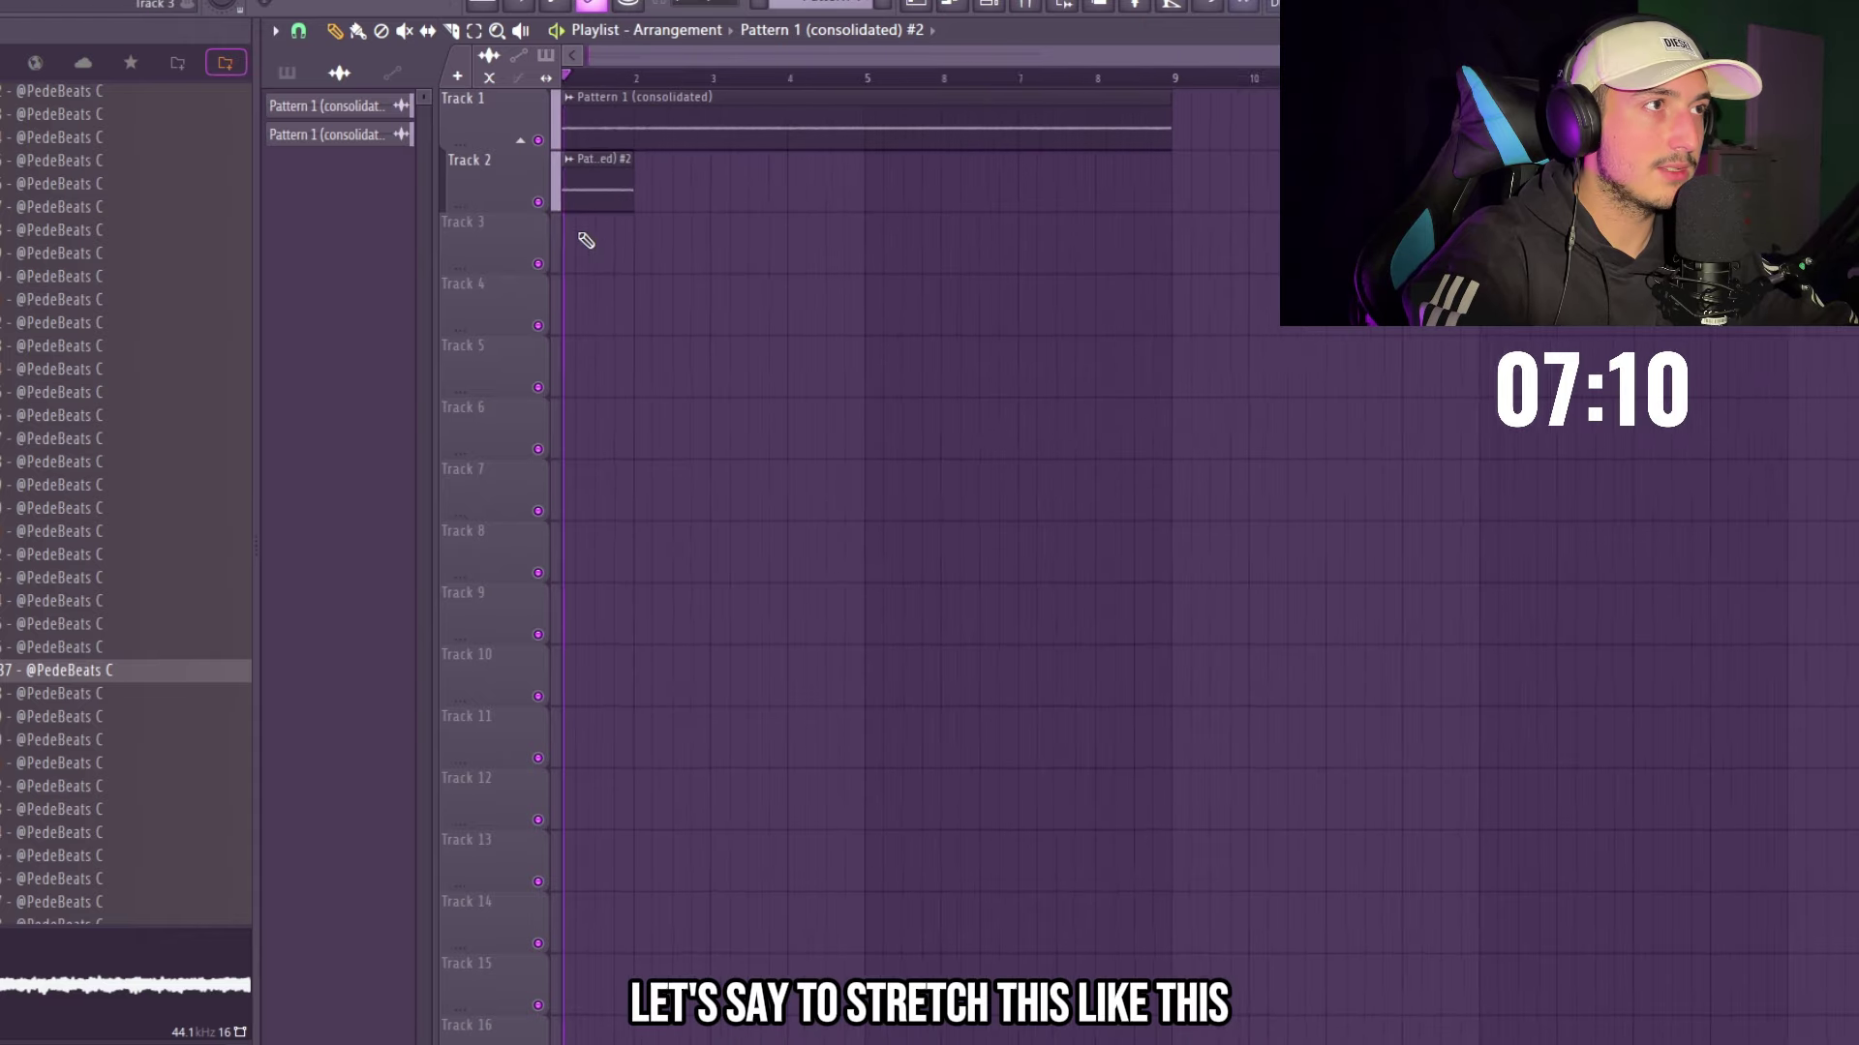
- Shift the Track 2 clip's pitch with a pitch range of 24 in Stretch mode, and shorten it to half a bar
{"action": "double_click", "coordinate": [614, 191]}
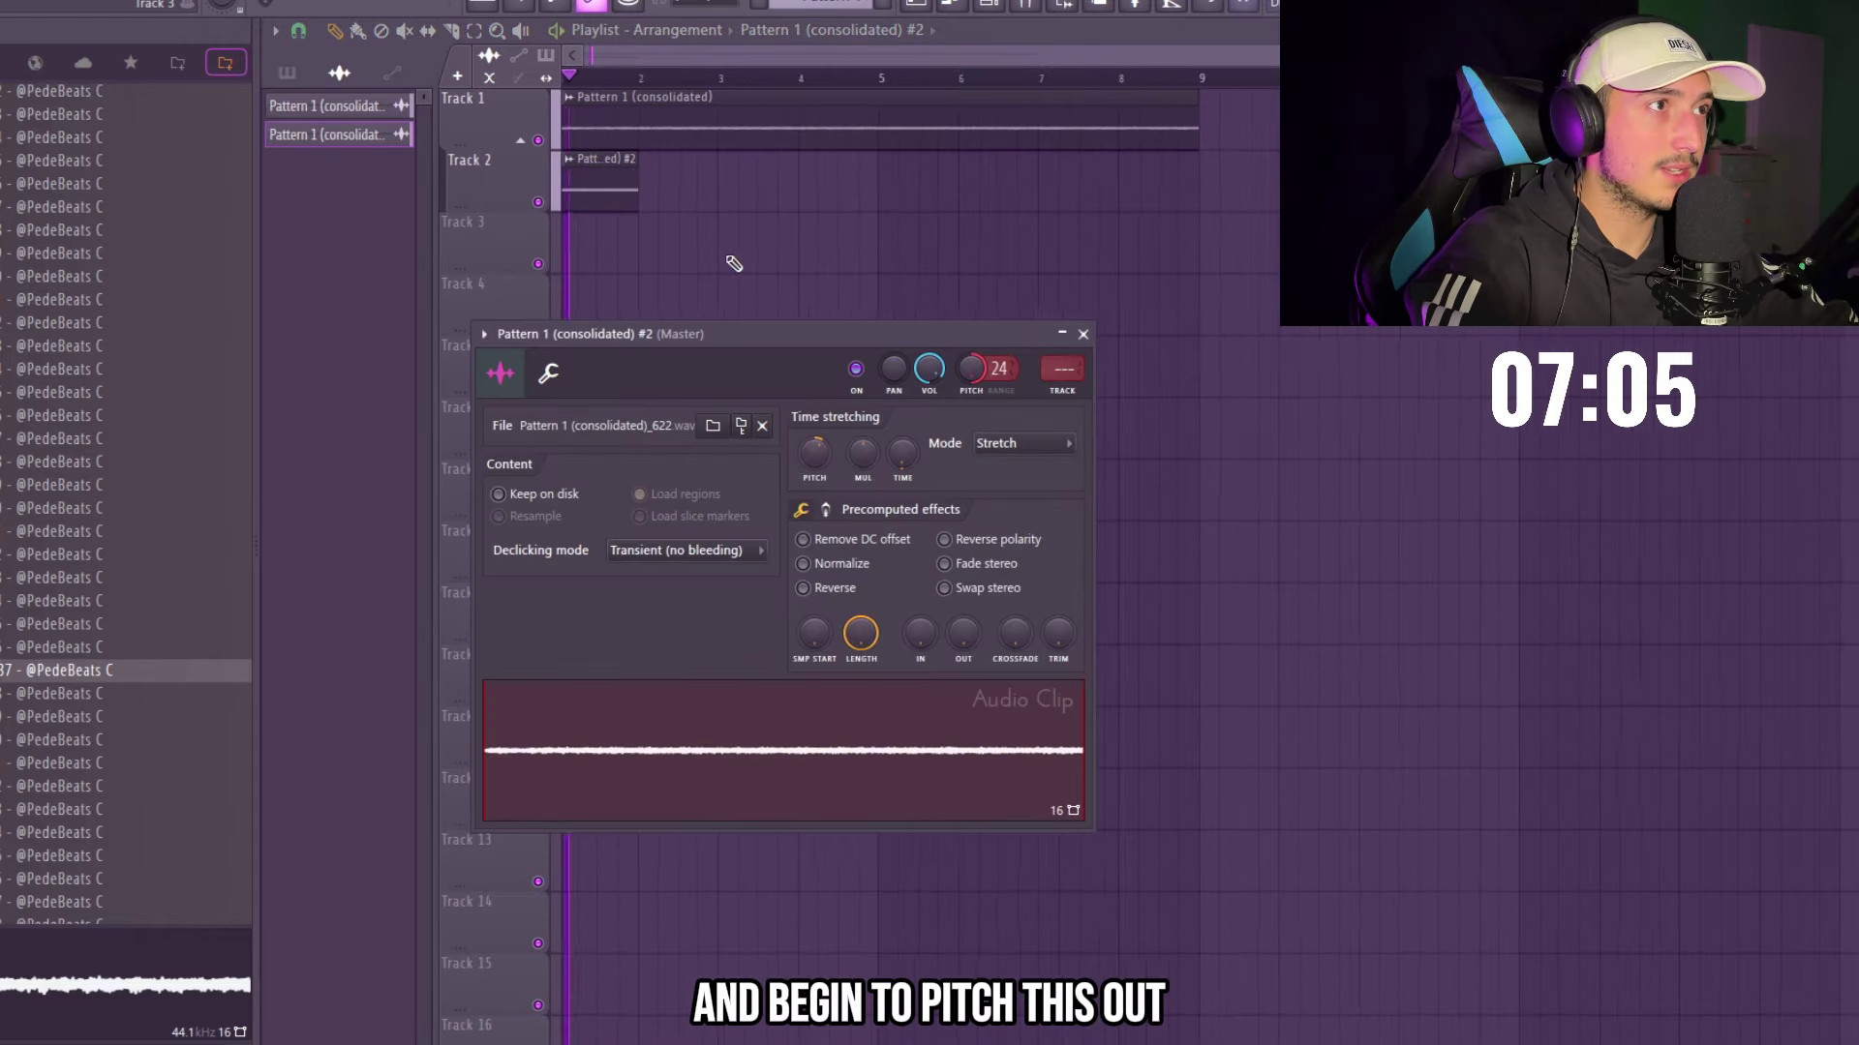
{"action": "scroll", "coordinate": [734, 264], "scroll_direction": "down", "scroll_amount": 2}
{"action": "scroll", "coordinate": [652, 270], "scroll_direction": "up", "scroll_amount": 3}
{"action": "key", "text": "Escape"}
{"action": "scroll", "coordinate": [774, 296], "scroll_direction": "down", "scroll_amount": 2}
{"action": "scroll", "coordinate": [585, 228], "scroll_direction": "up", "scroll_amount": 3}
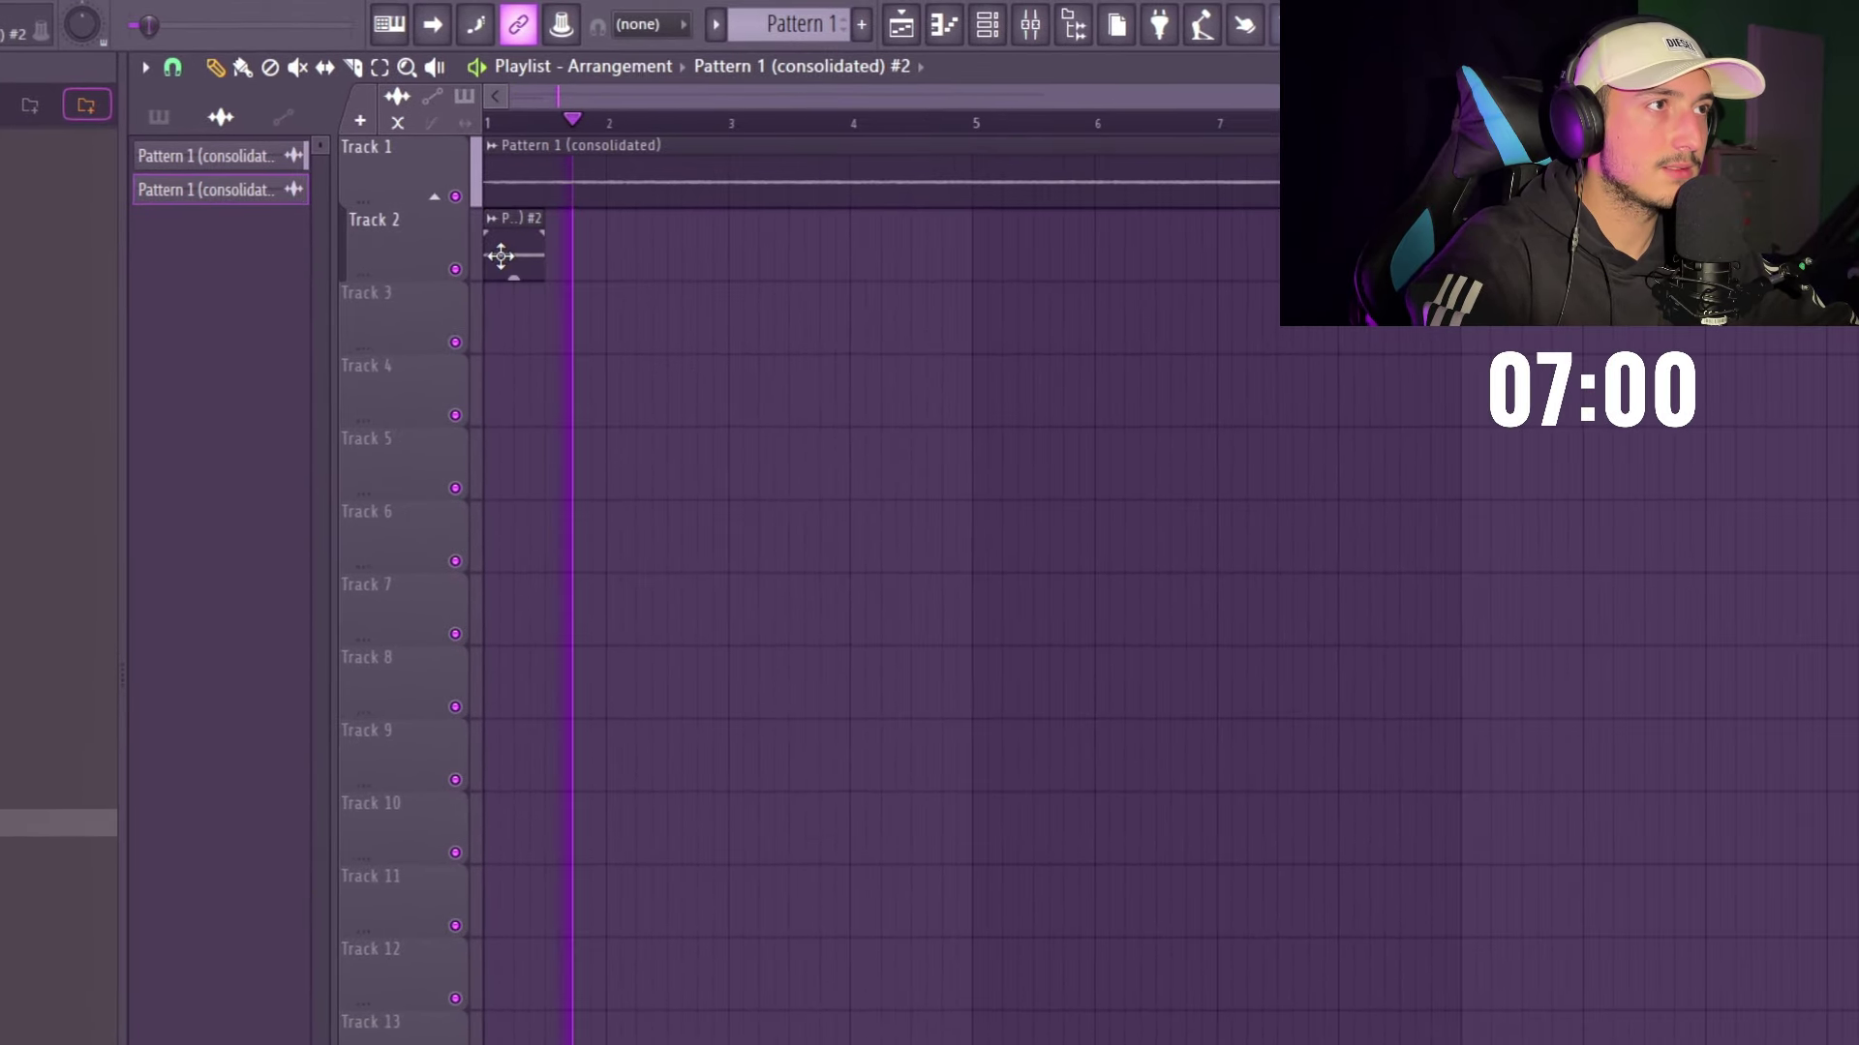
- Copy the half-bar clip to bars 3, 5 and 7 on Track 2 and add short fade-outs to all four clips
{"action": "left_click_drag", "start_coordinate": [497, 258], "coordinate": [730, 270]}
{"action": "left_click_drag", "start_coordinate": [946, 293], "coordinate": [912, 260]}
{"action": "left_click_drag", "start_coordinate": [1263, 292], "coordinate": [431, 249]}
{"action": "mouse_move", "coordinate": [693, 237]}
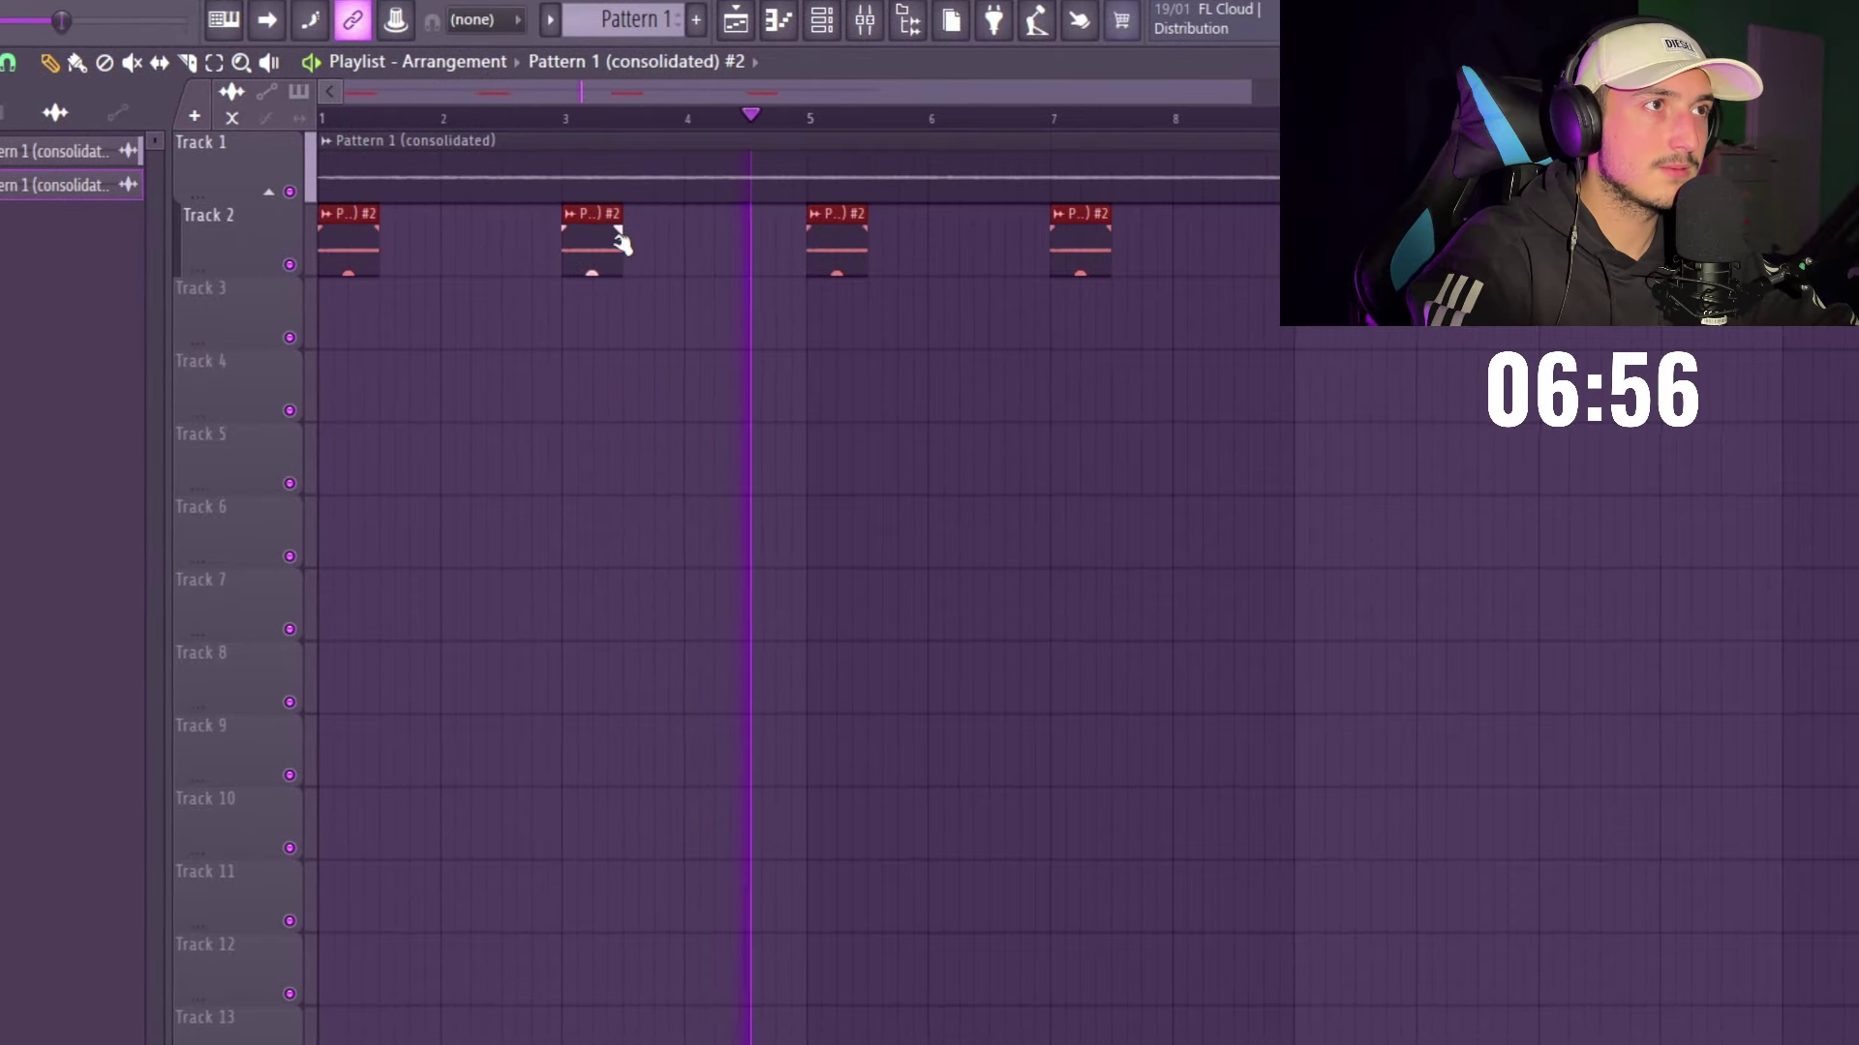
{"action": "left_click_drag", "start_coordinate": [618, 233], "coordinate": [612, 235]}
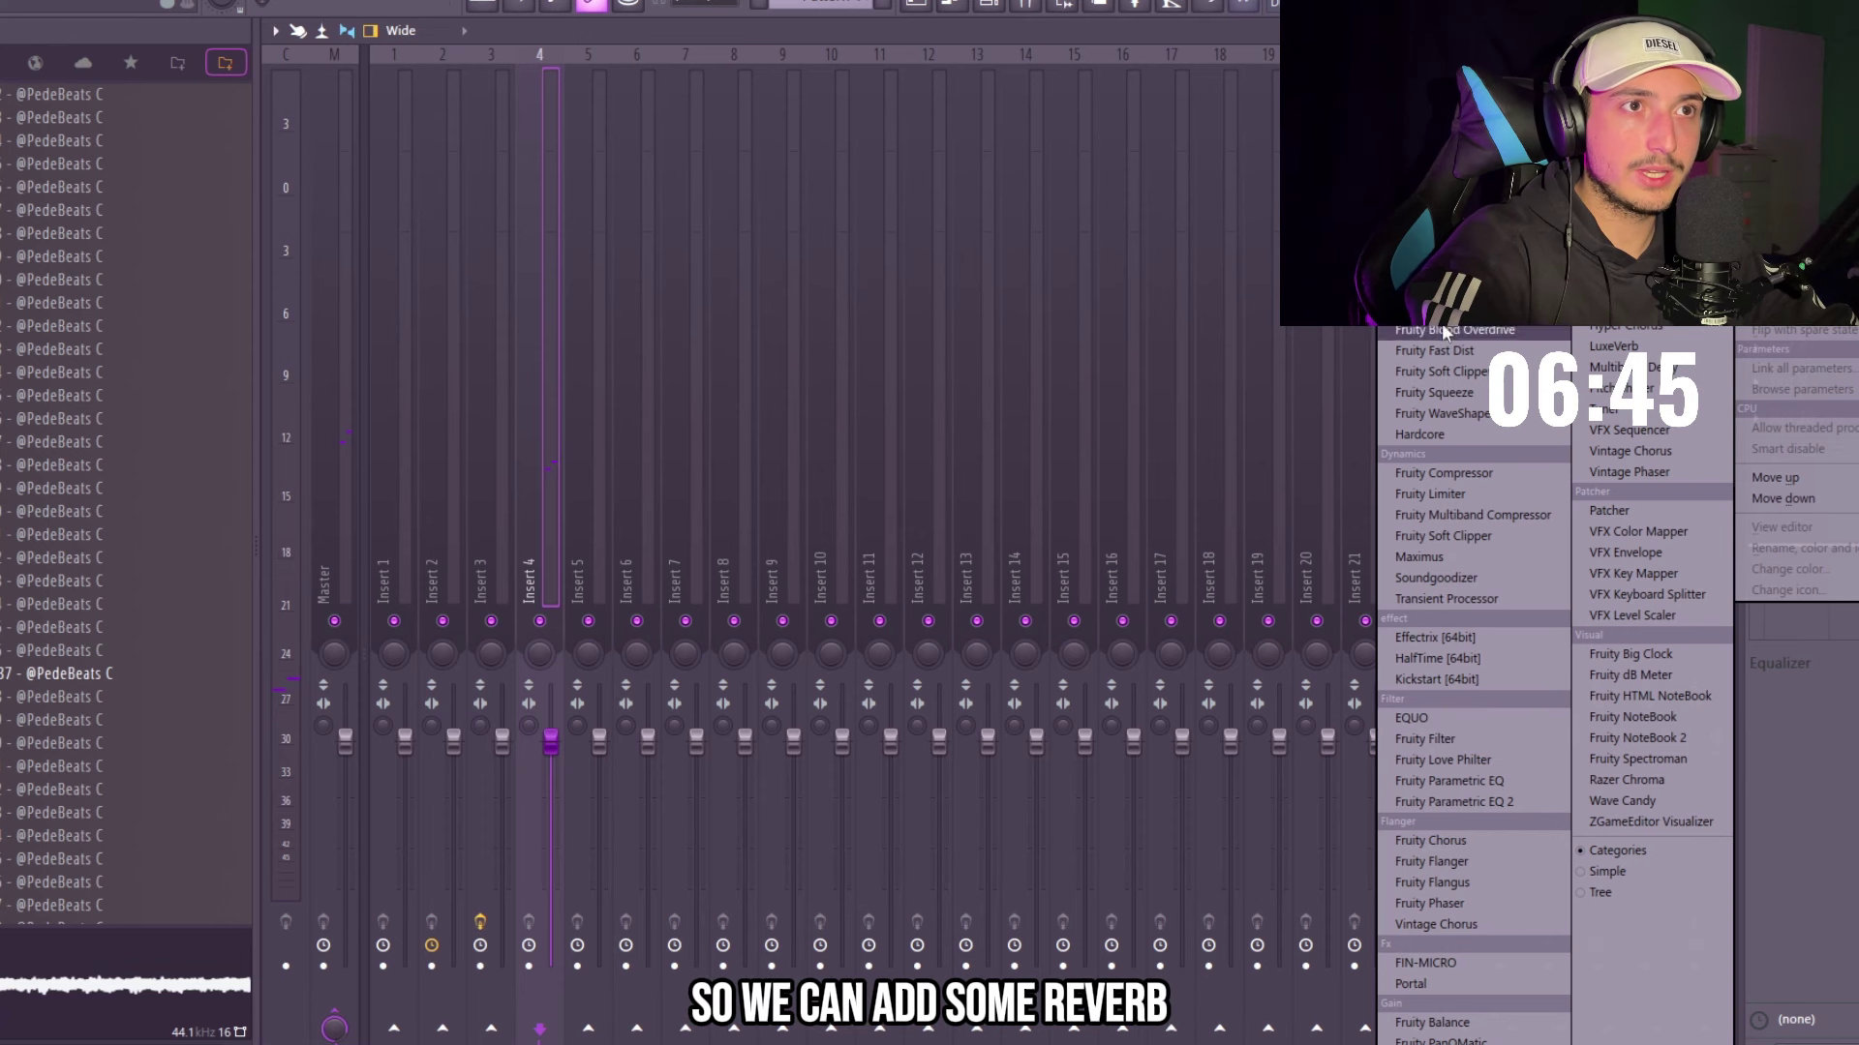
- Add a reverb and Fruity Delay 2 to mixer insert 4, and set the delay time to 8
{"action": "left_click", "coordinate": [1452, 639]}
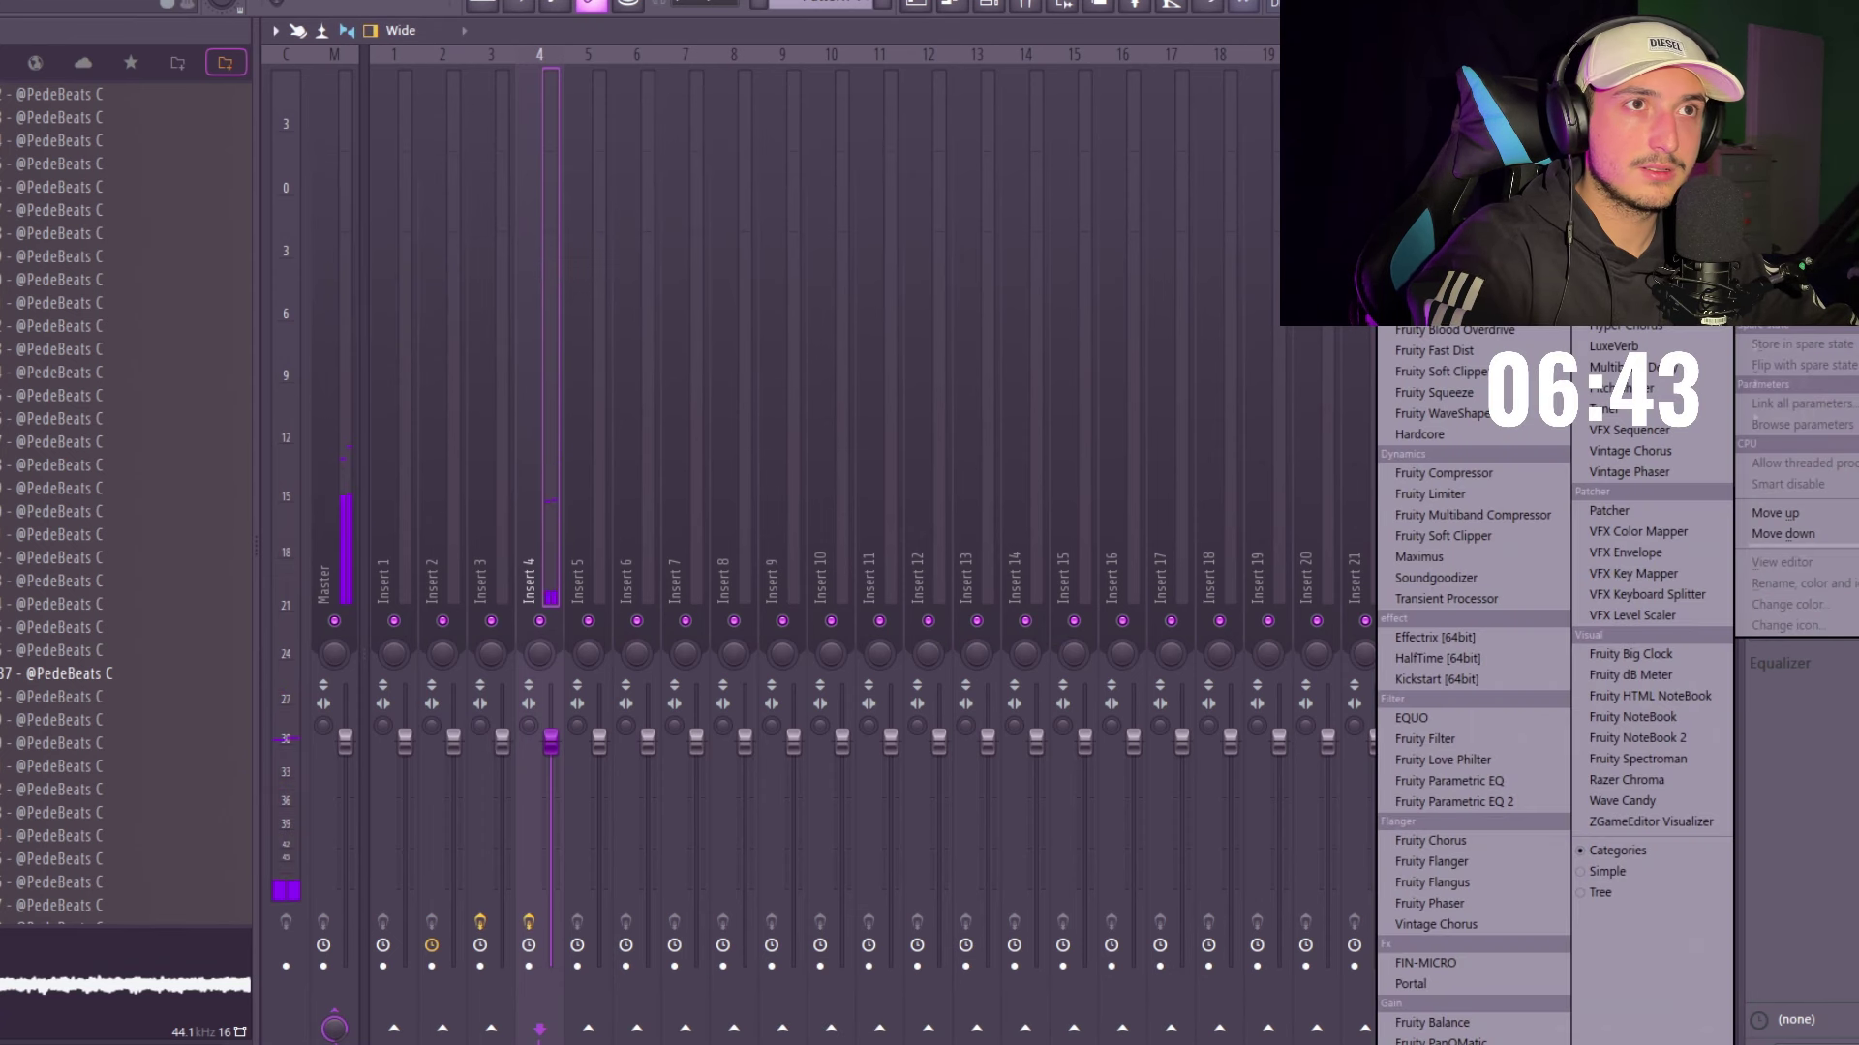
{"action": "left_click", "coordinate": [1452, 581]}
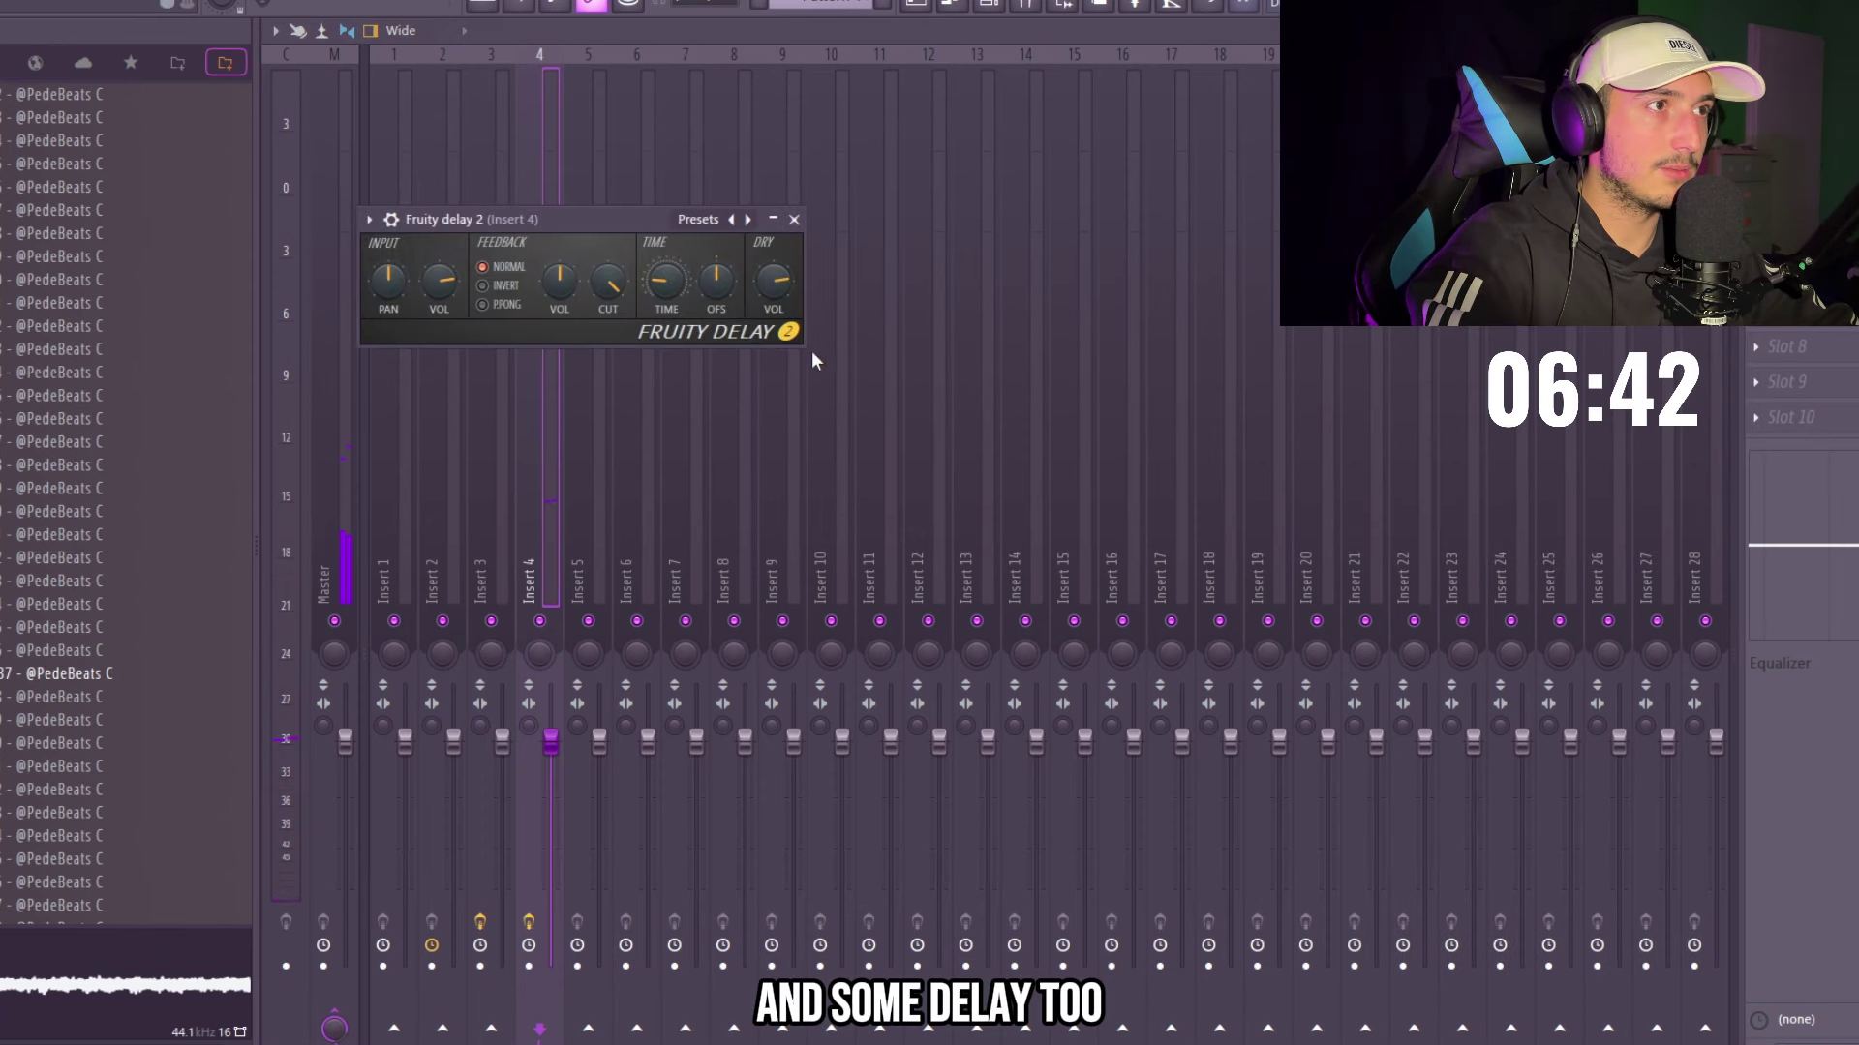
{"action": "left_click_drag", "start_coordinate": [661, 285], "coordinate": [661, 245]}
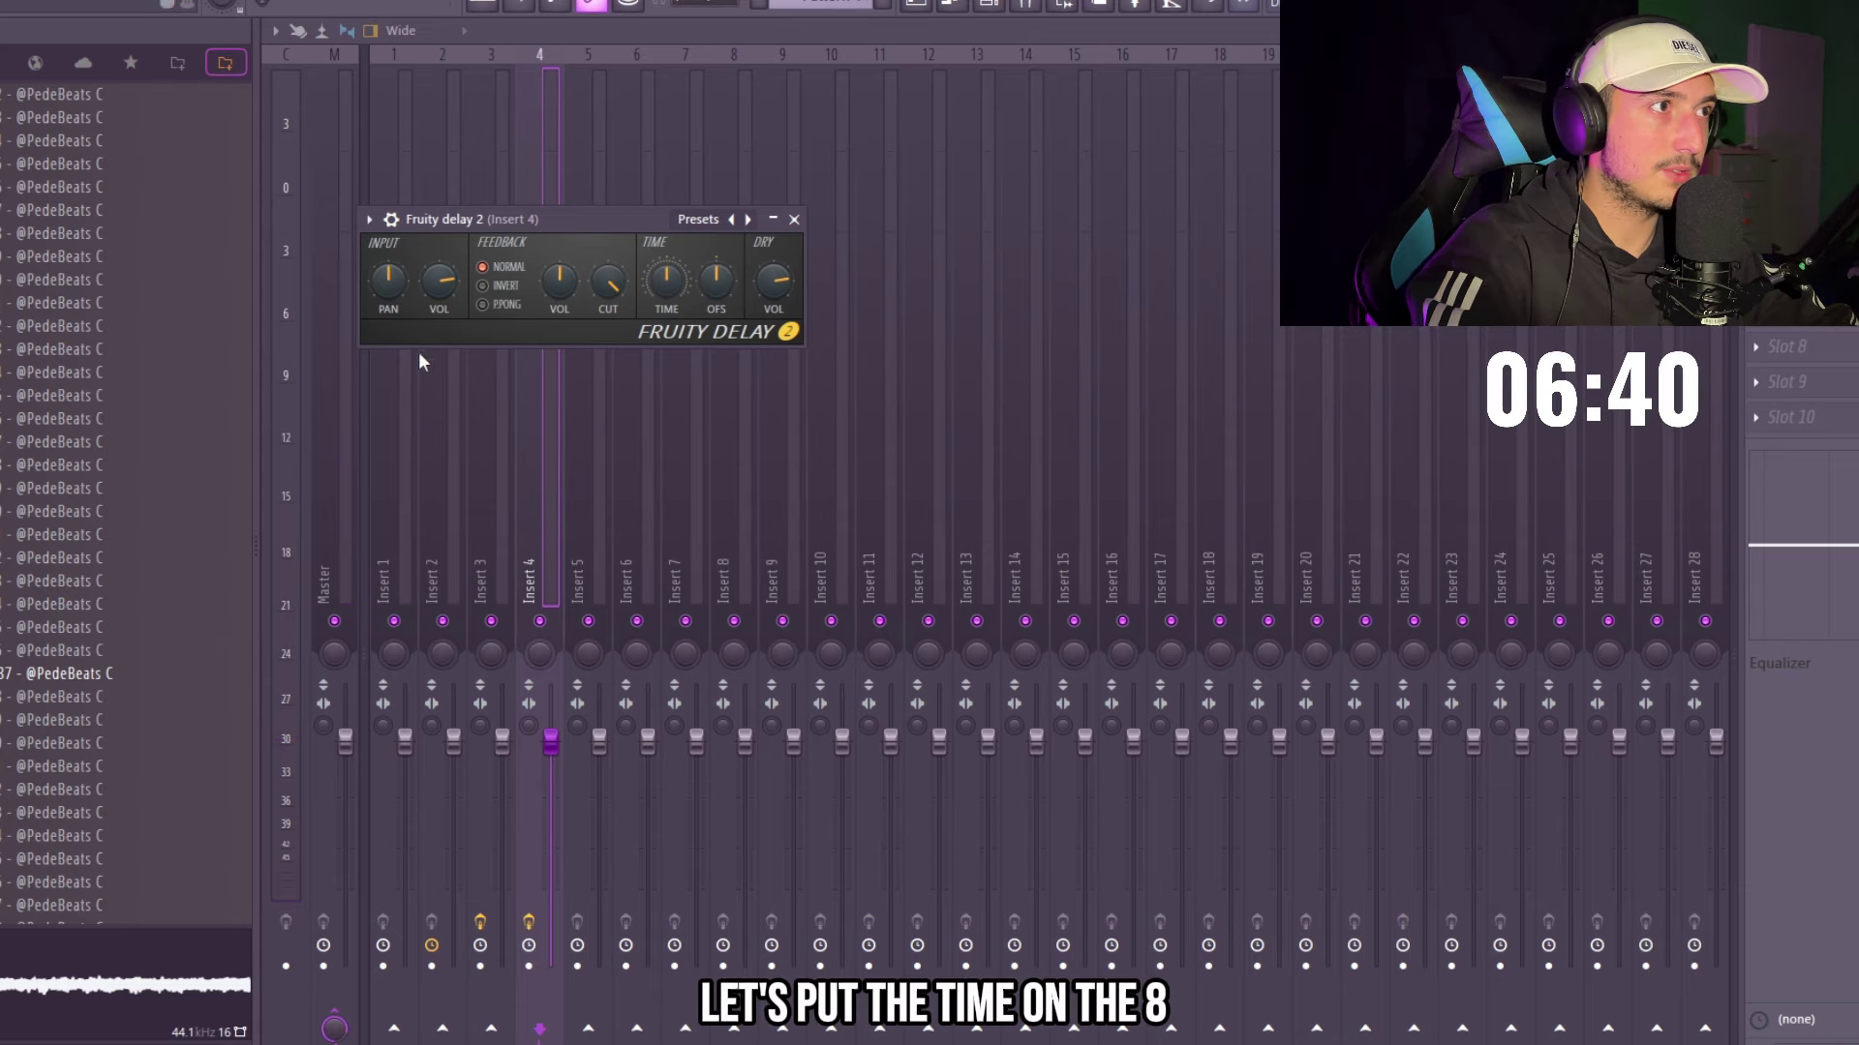
{"action": "key", "text": "space"}
- Select all clips on Tracks 1 and 2 in the playlist and consolidate them into one audio clip
{"action": "left_click", "coordinate": [914, 7]}
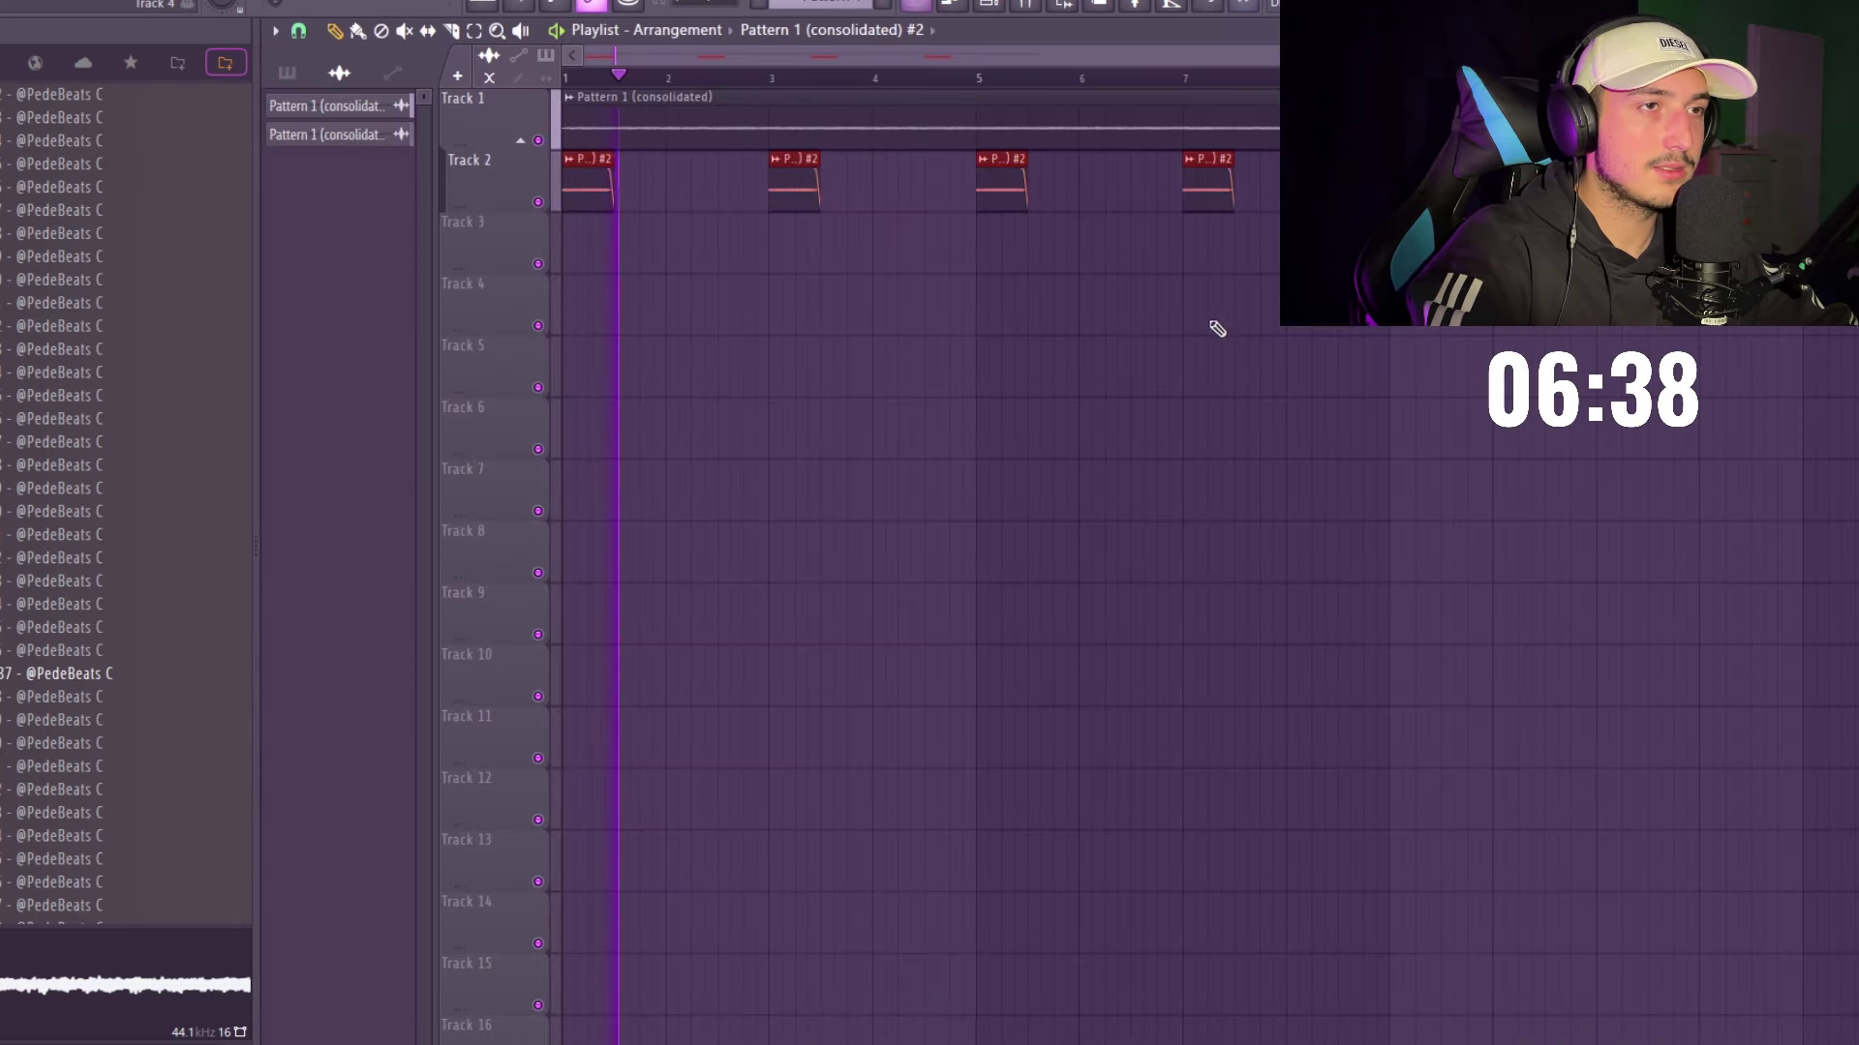
{"action": "left_click_drag", "start_coordinate": [1393, 247], "coordinate": [582, 109]}
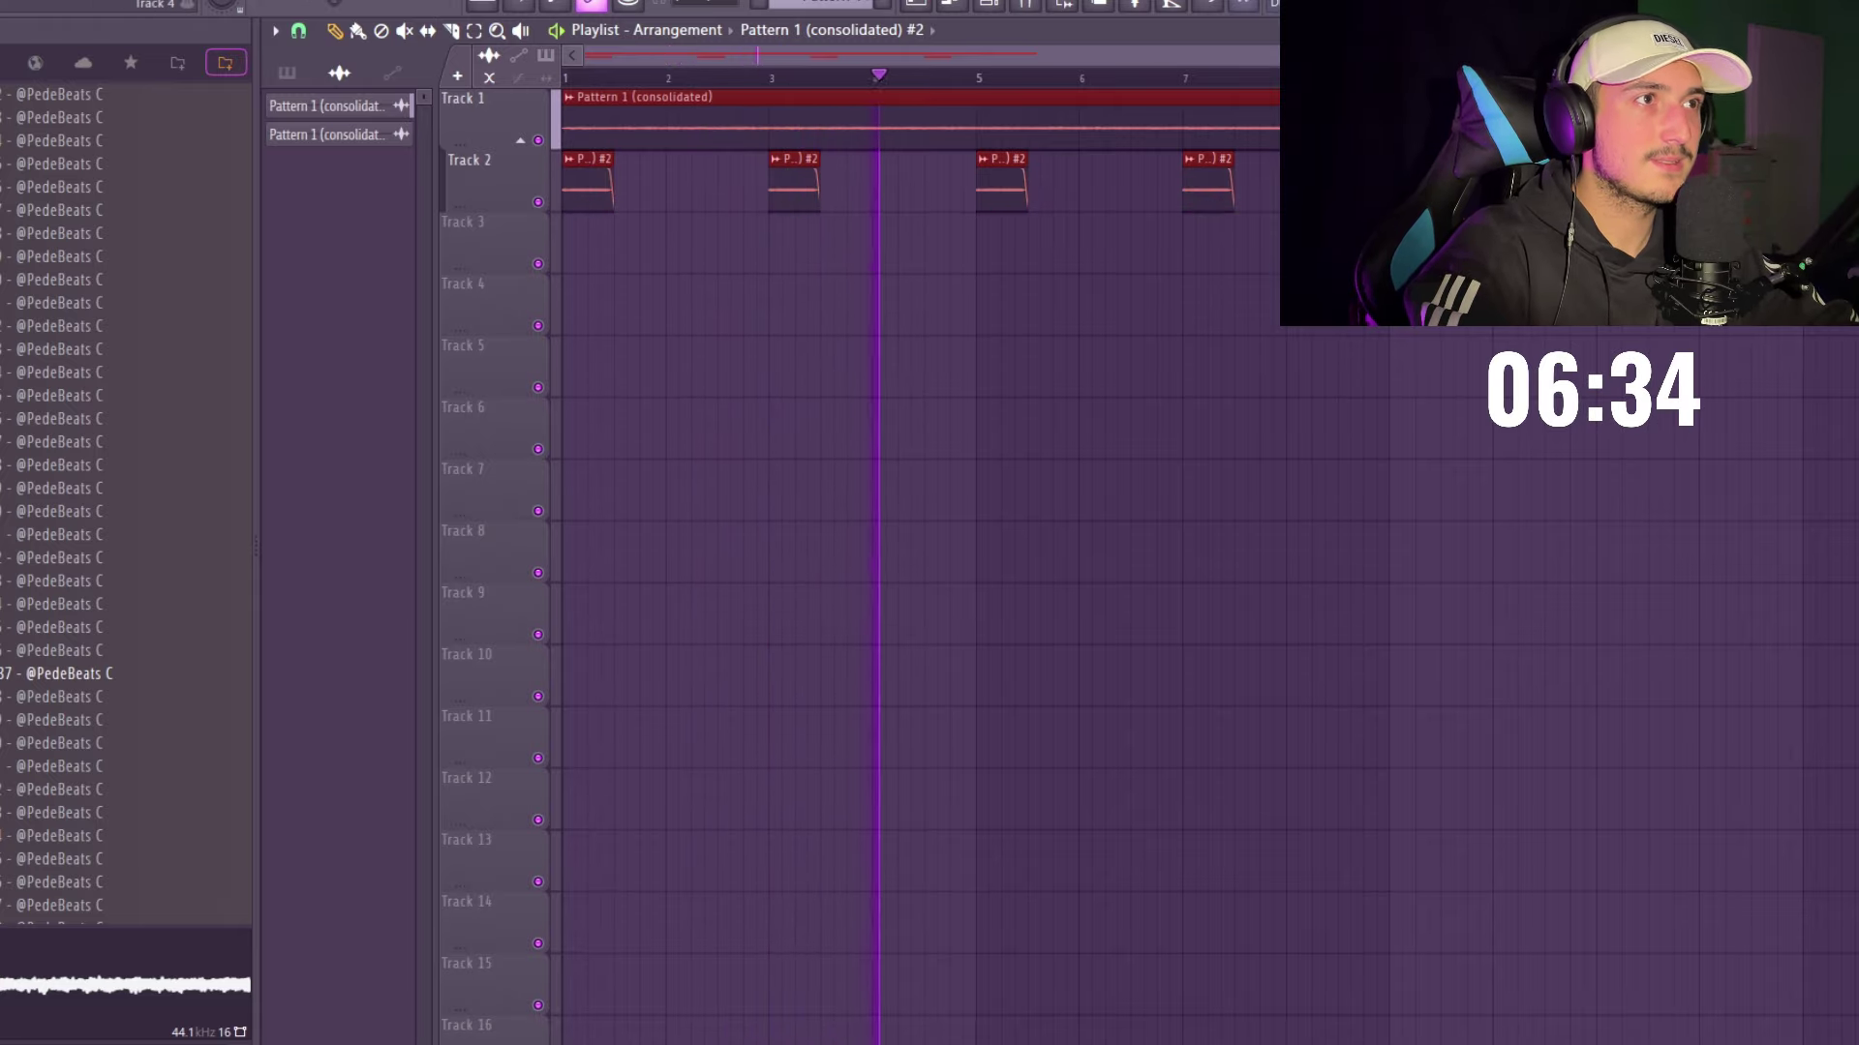
{"action": "key", "text": "space"}
{"action": "key", "text": "ctrl+r"}
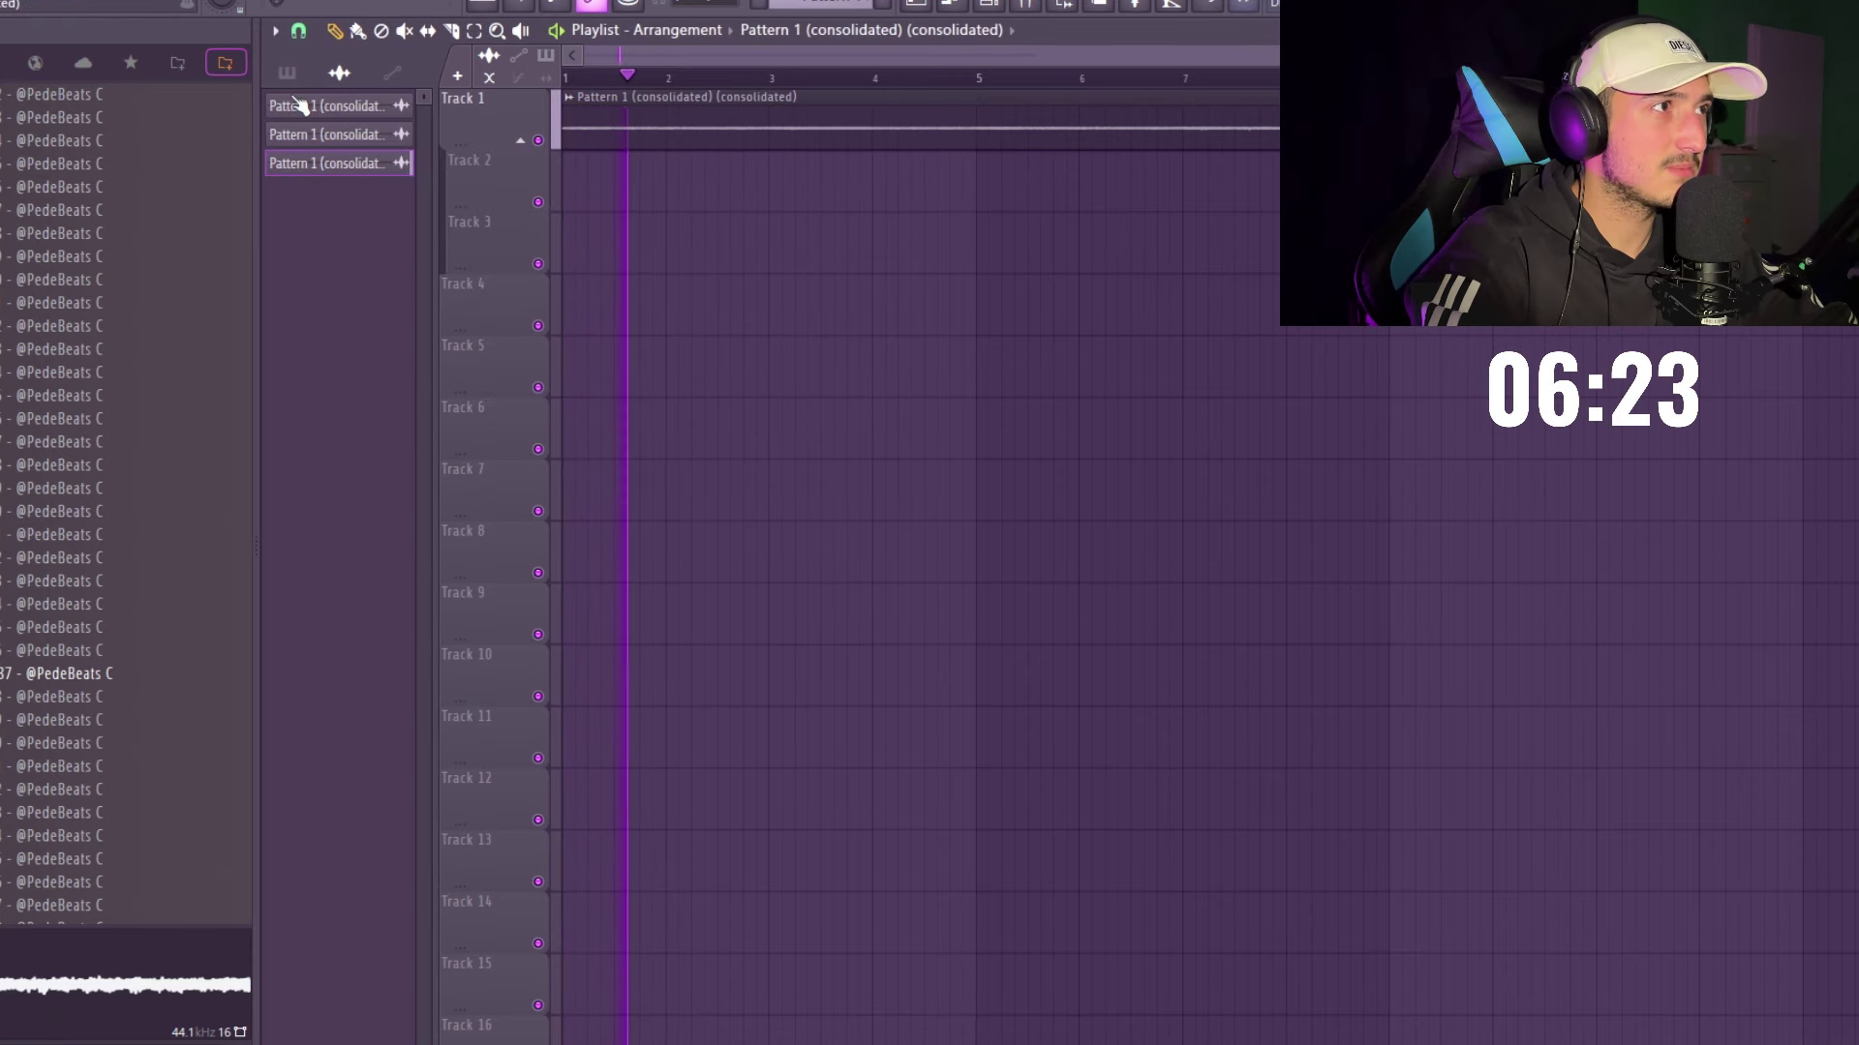
- Place Pattern 1 at the start of Track 2 and clear the Pad 37 channel's notes from the pattern
{"action": "left_click", "coordinate": [286, 72]}
{"action": "left_click_drag", "start_coordinate": [303, 108], "coordinate": [842, 174]}
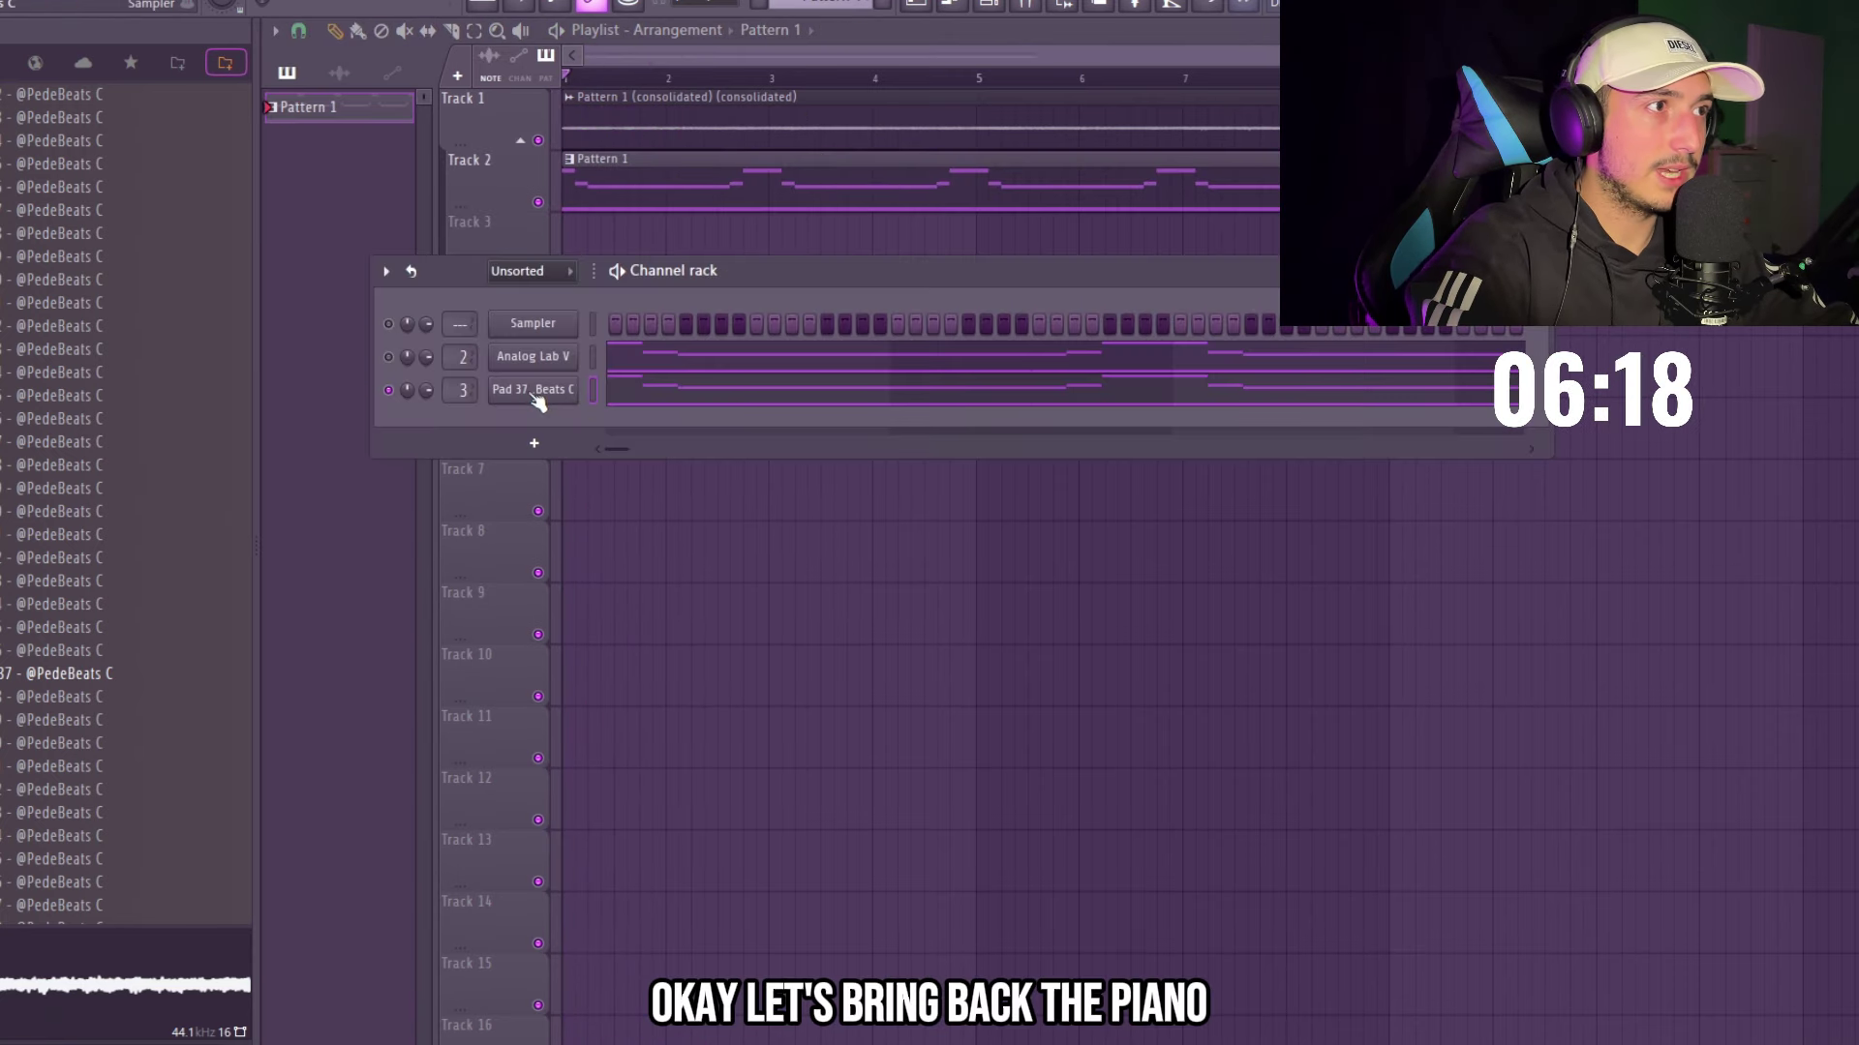
{"action": "right_click", "coordinate": [532, 389]}
{"action": "mouse_move", "coordinate": [771, 387]}
{"action": "left_click", "coordinate": [450, 339]}
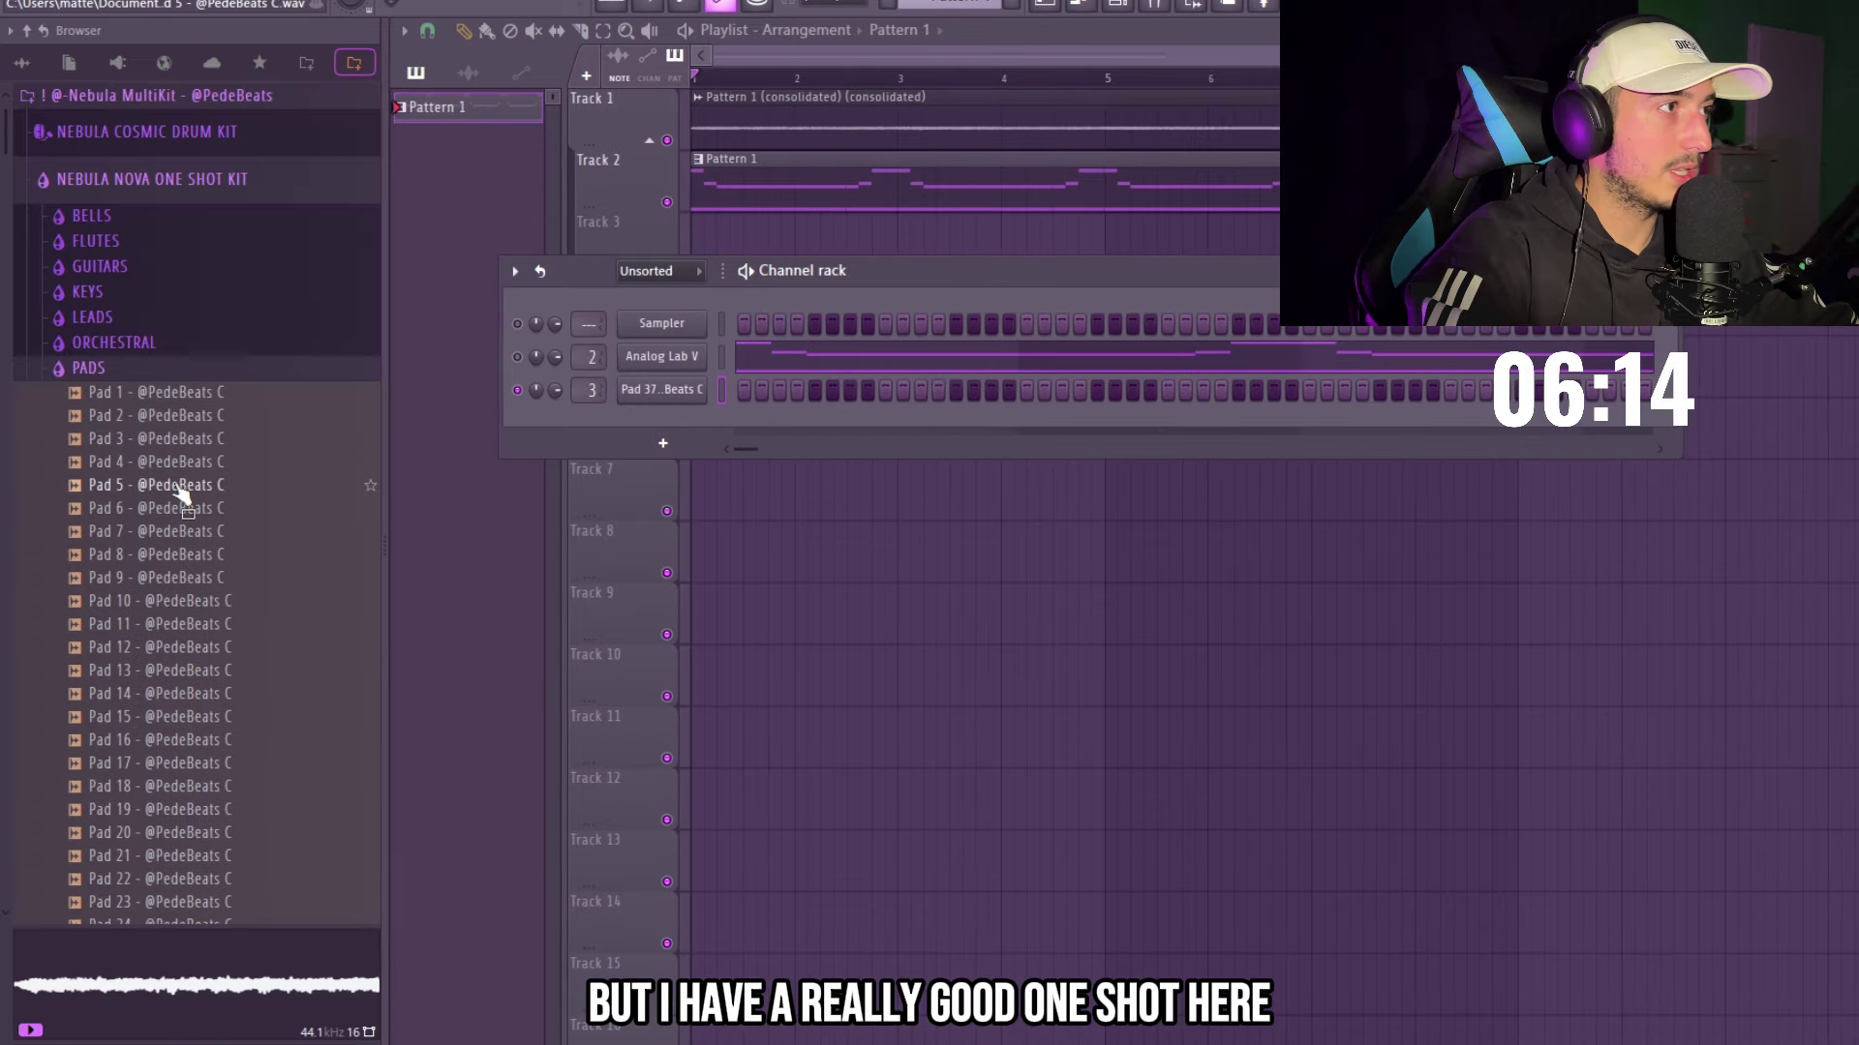
- Audition the deep piano one-shots, load the Deep Piano Reverse sample in F as a new channel, and open its settings
{"action": "left_click", "coordinate": [155, 368]}
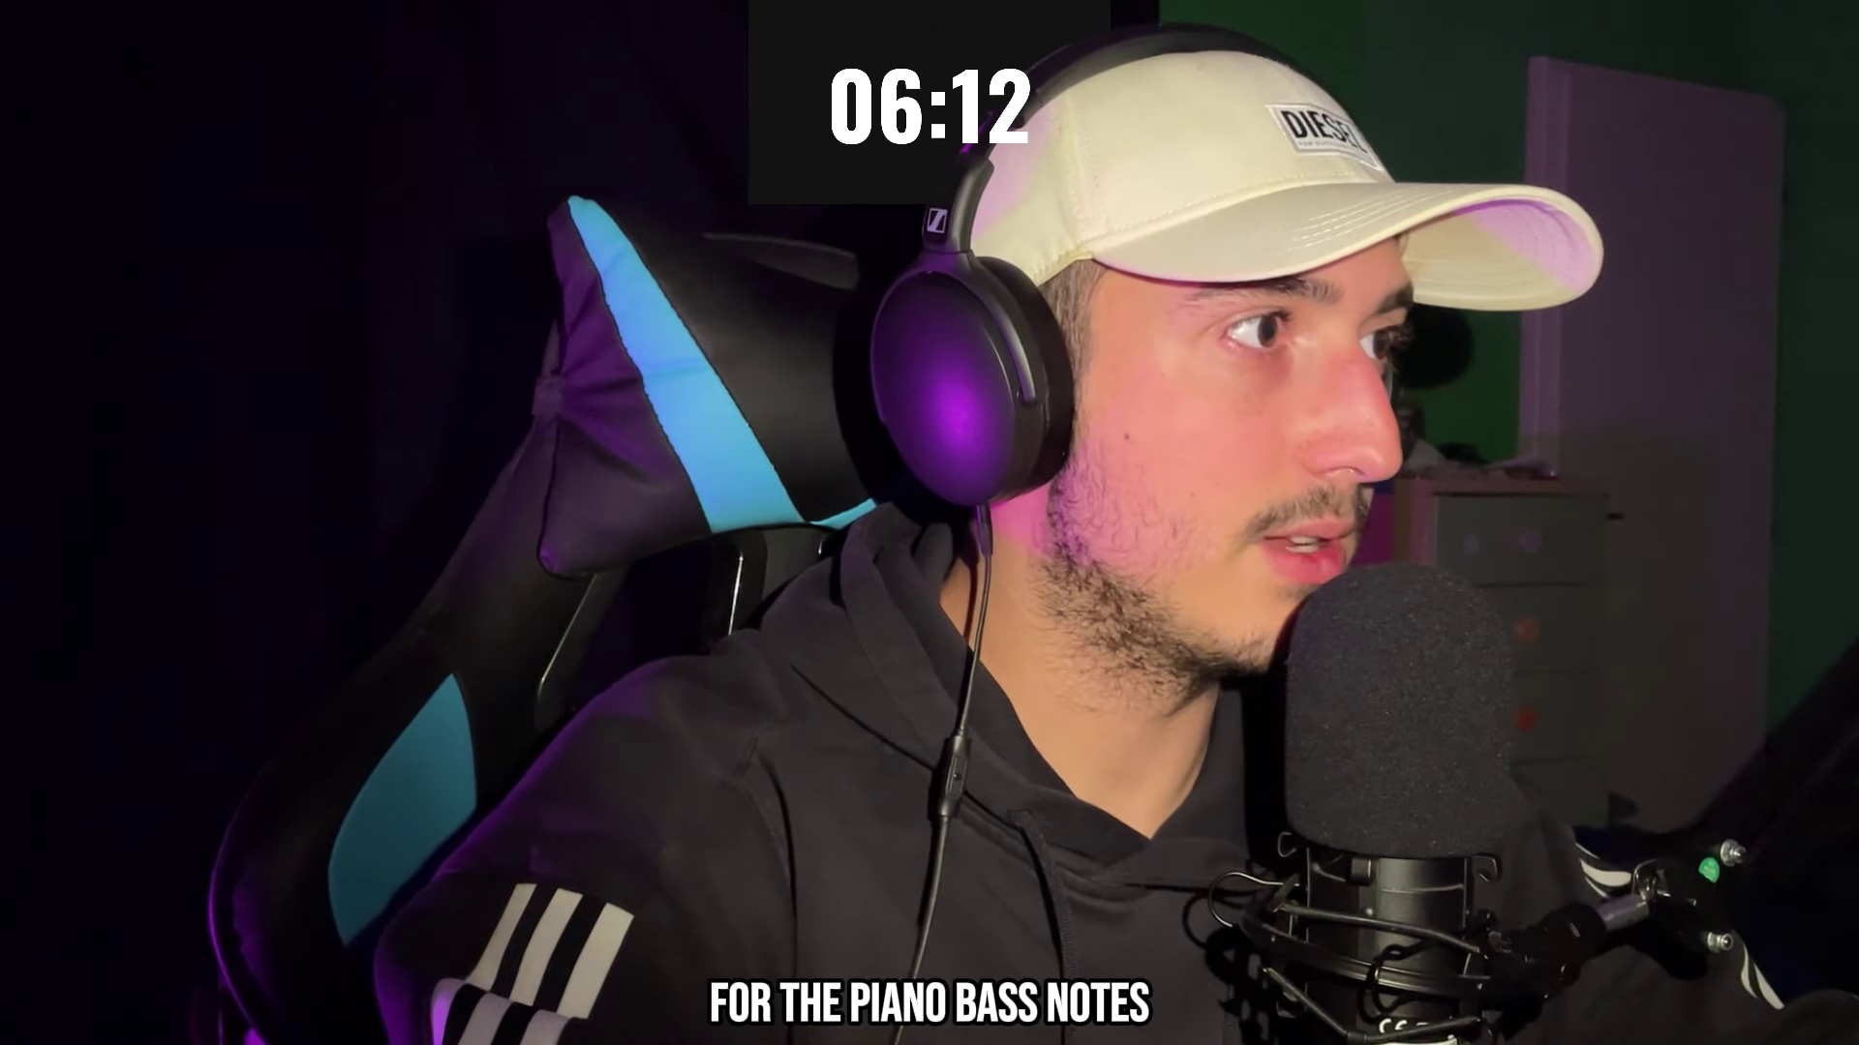
{"action": "left_click", "coordinate": [97, 393]}
{"action": "left_click", "coordinate": [153, 488]}
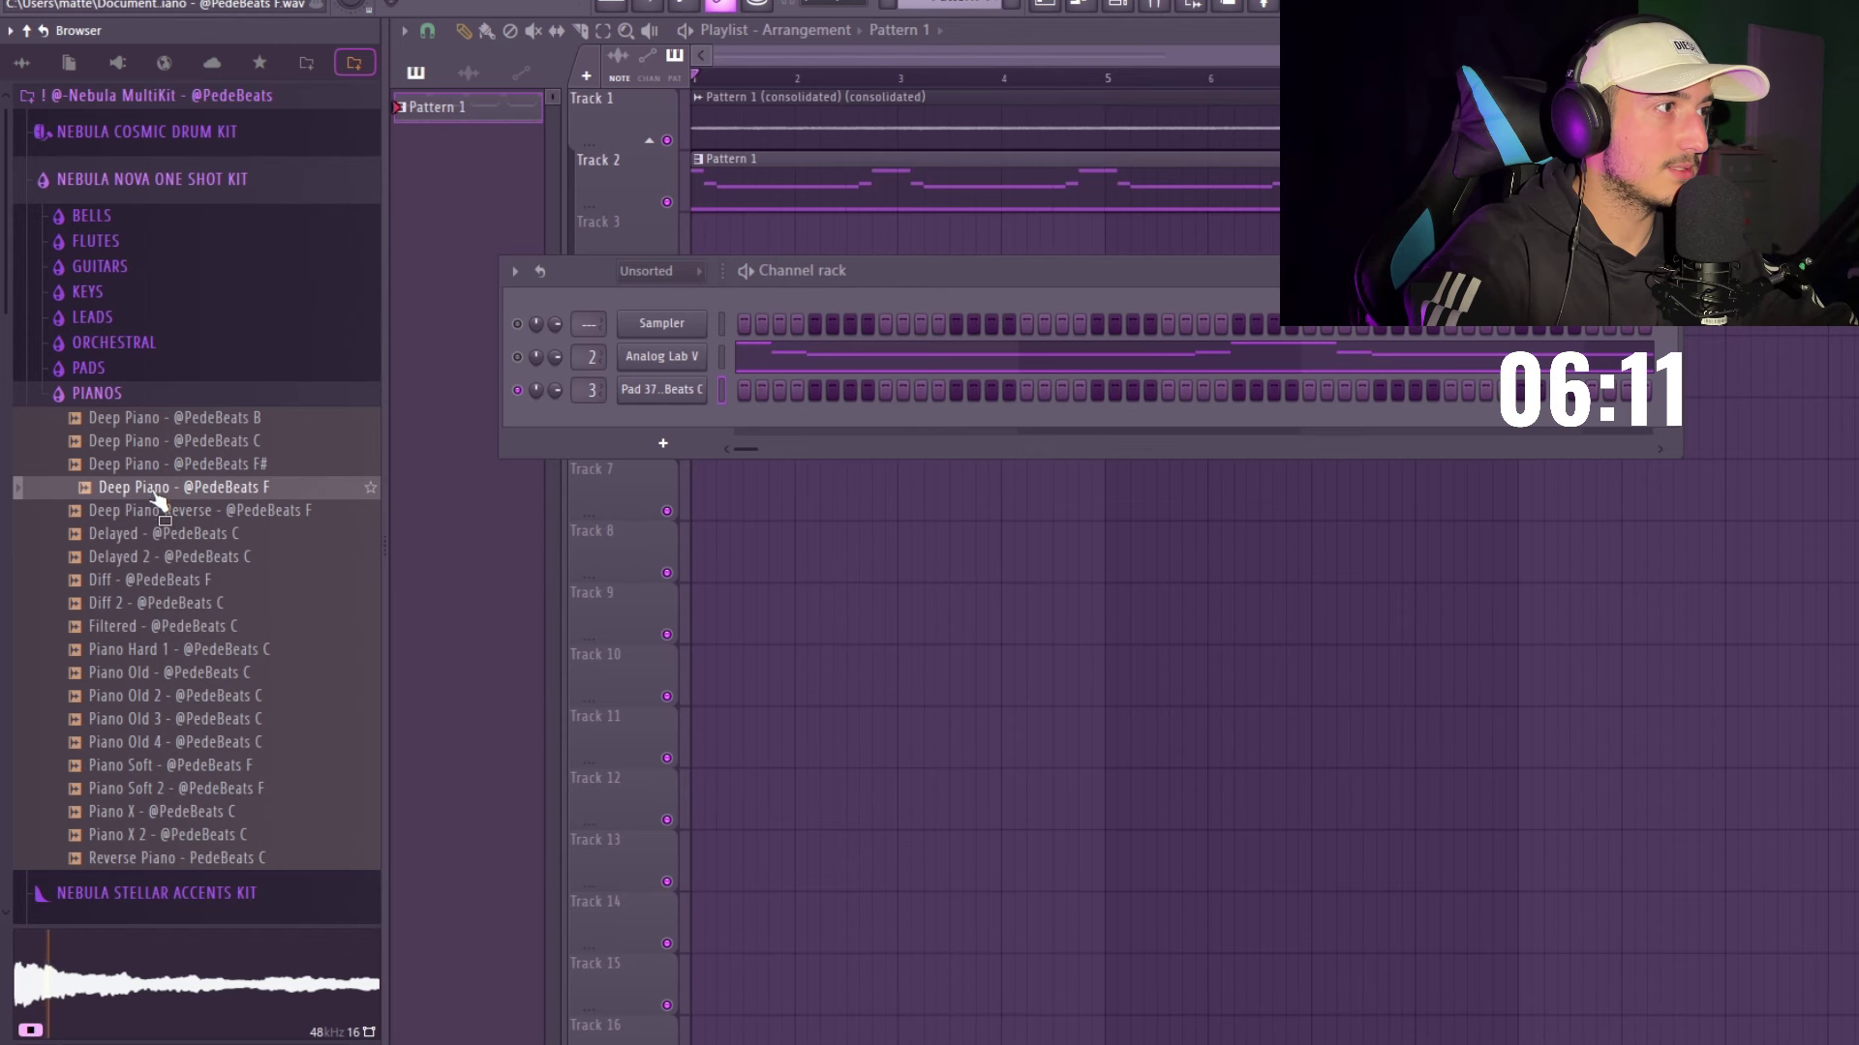
{"action": "left_click", "coordinate": [136, 513]}
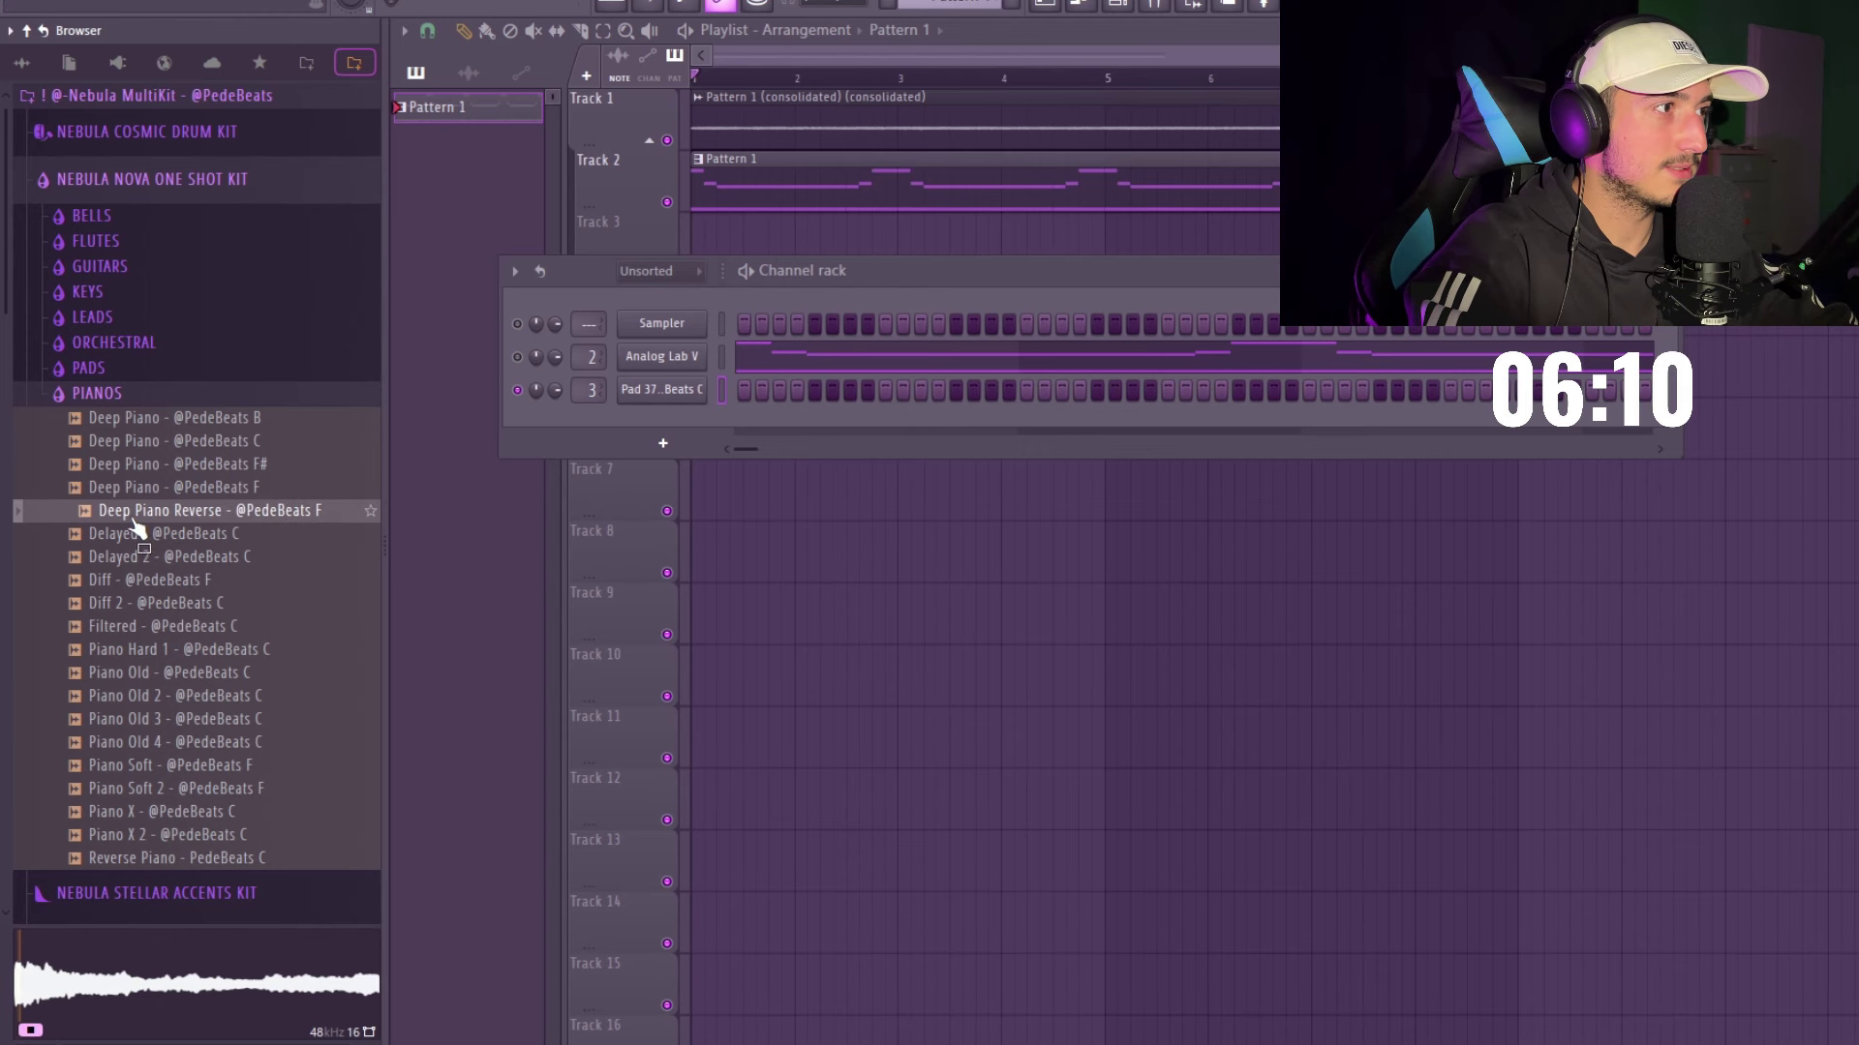
{"action": "left_click_drag", "start_coordinate": [524, 455], "coordinate": [639, 438]}
{"action": "left_click", "coordinate": [556, 423]}
- Set the Deep Piano Reverse channel's root note to F5, enable its volume envelope and route it to mixer insert 4
{"action": "left_click", "coordinate": [428, 204]}
{"action": "left_click", "coordinate": [378, 203]}
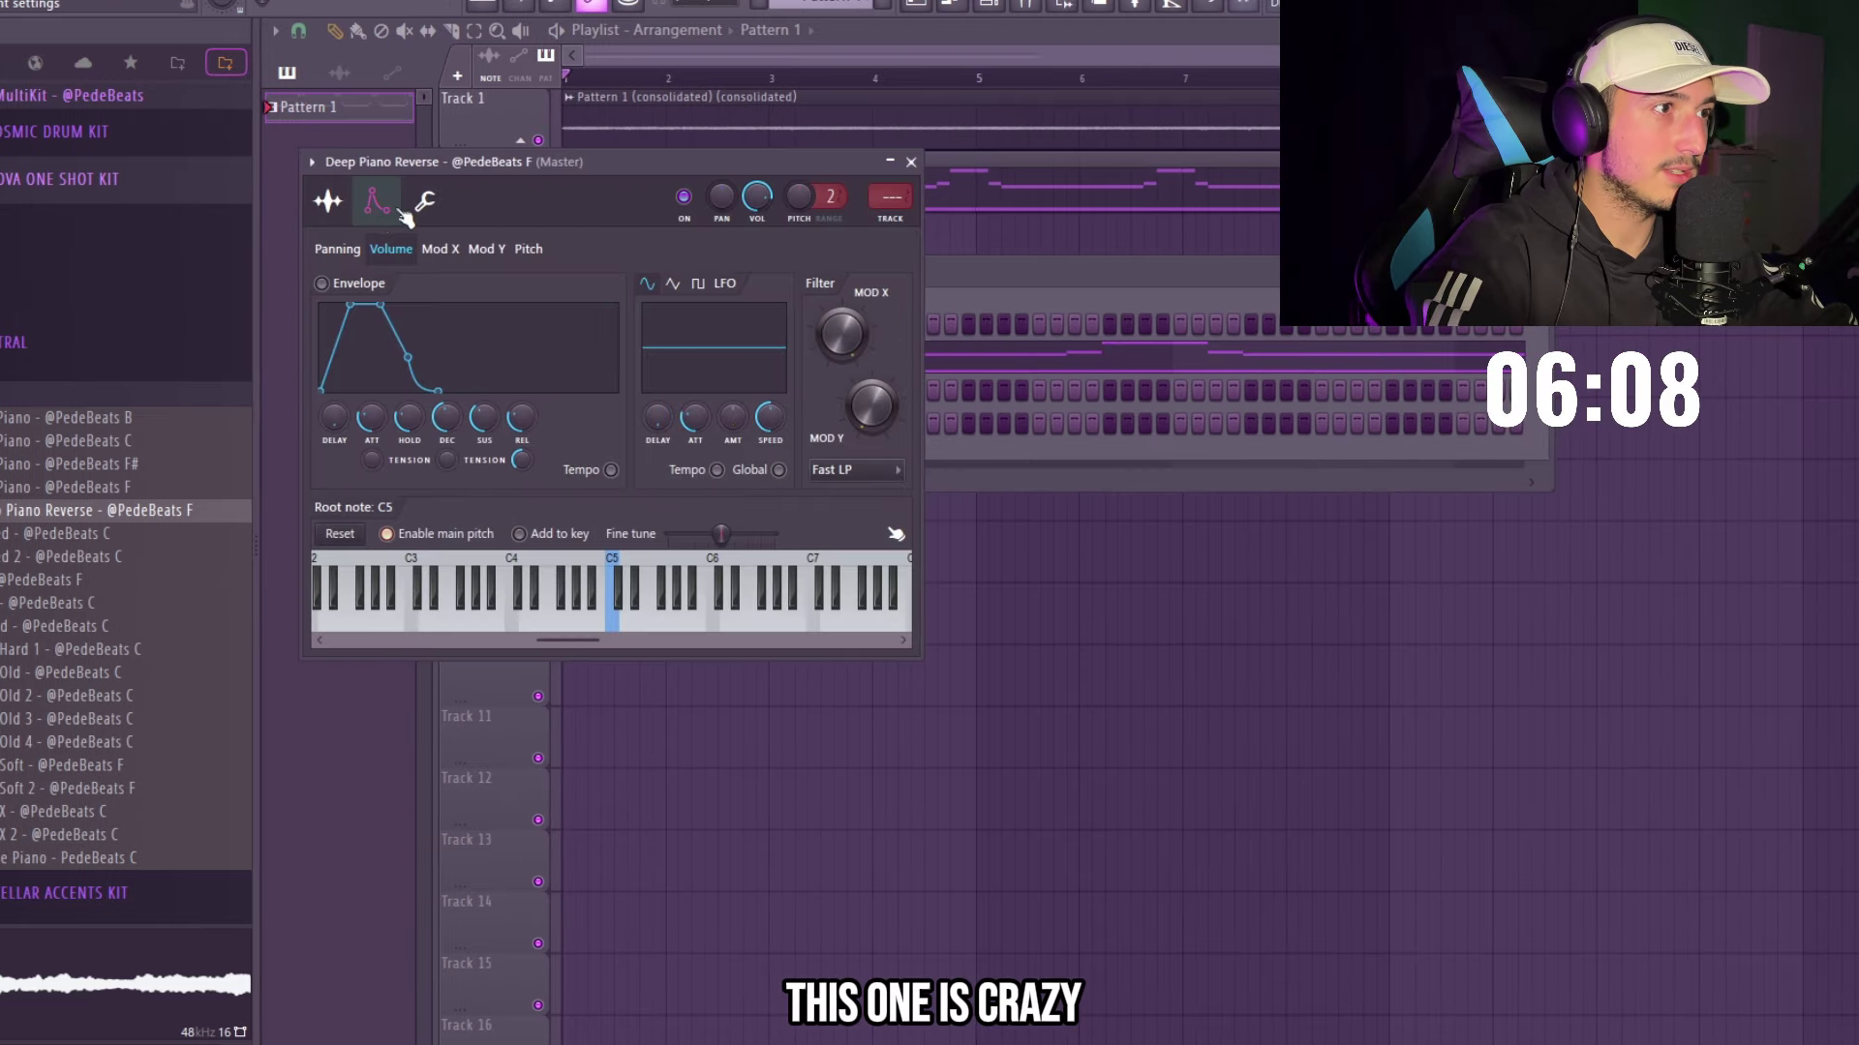
{"action": "left_click", "coordinate": [425, 201]}
{"action": "left_click", "coordinate": [328, 201]}
{"action": "left_click", "coordinate": [376, 202]}
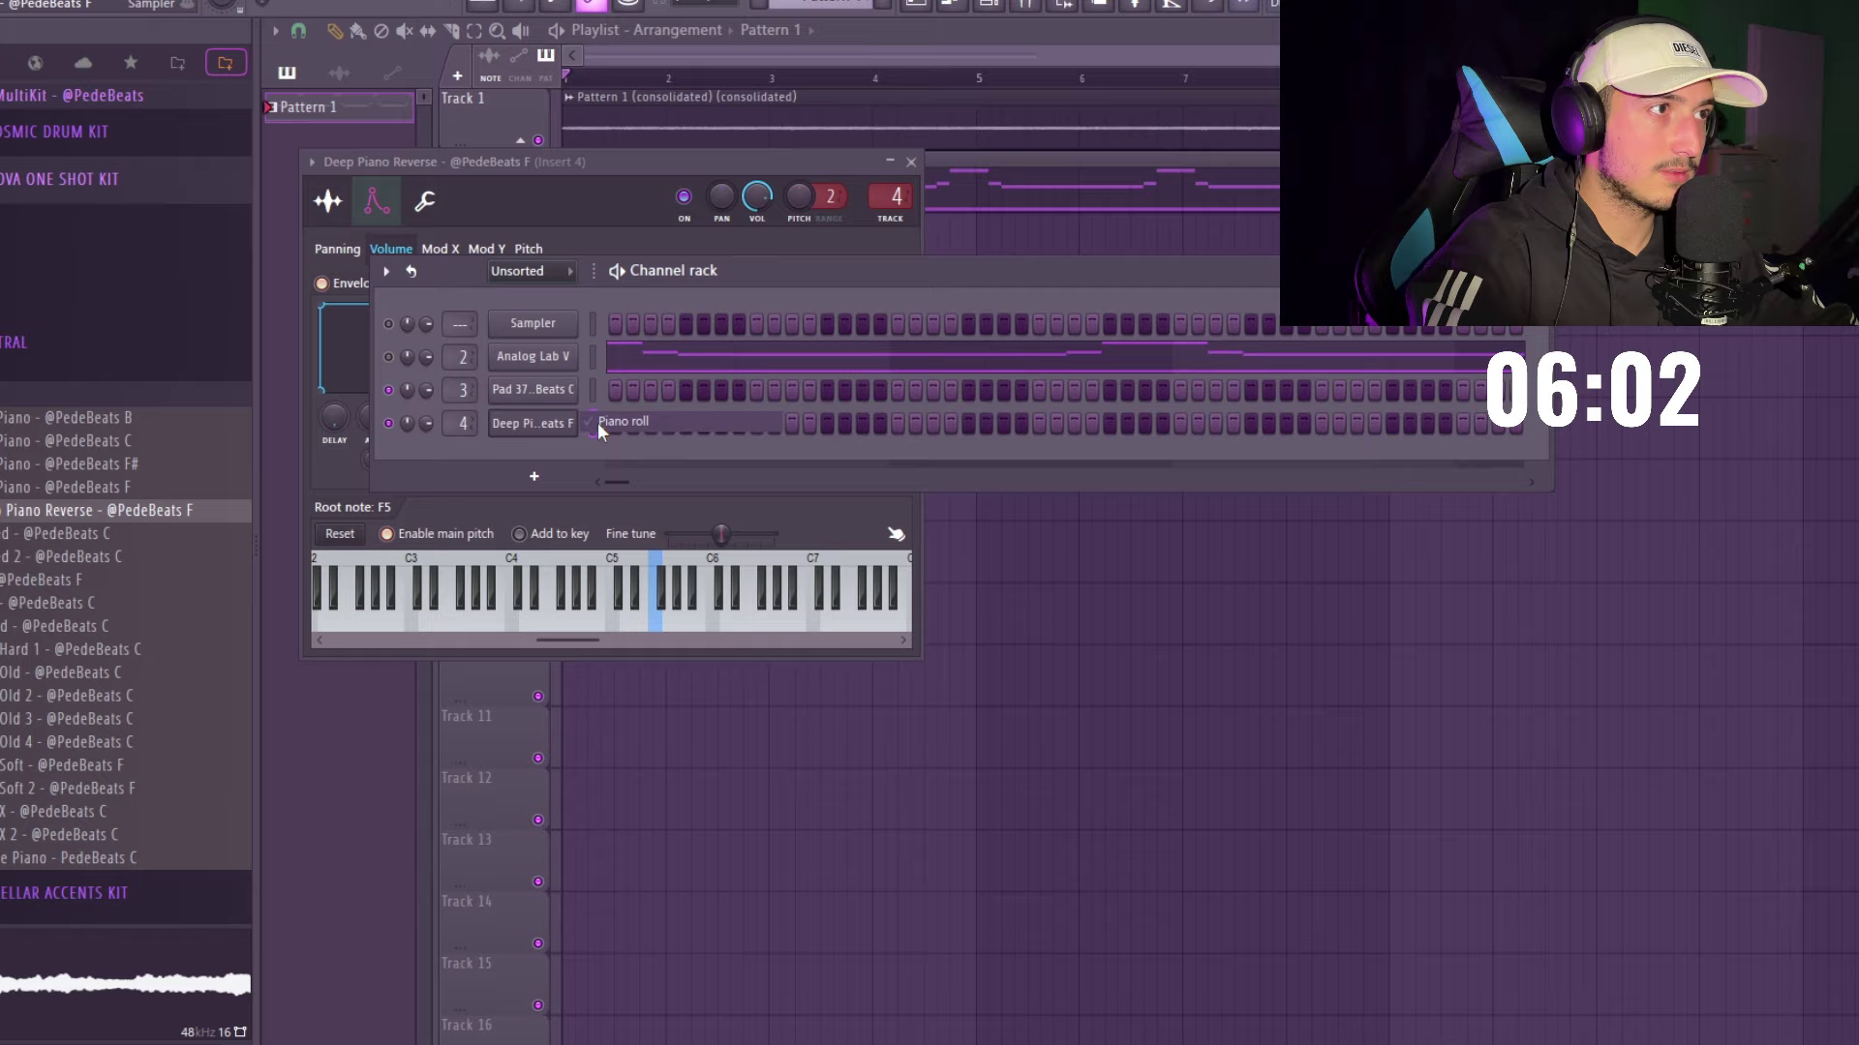
- Write a Deep Piano Reverse note at the start of bar 1, stretched to two bars and pitched to E5
{"action": "left_click", "coordinate": [596, 422]}
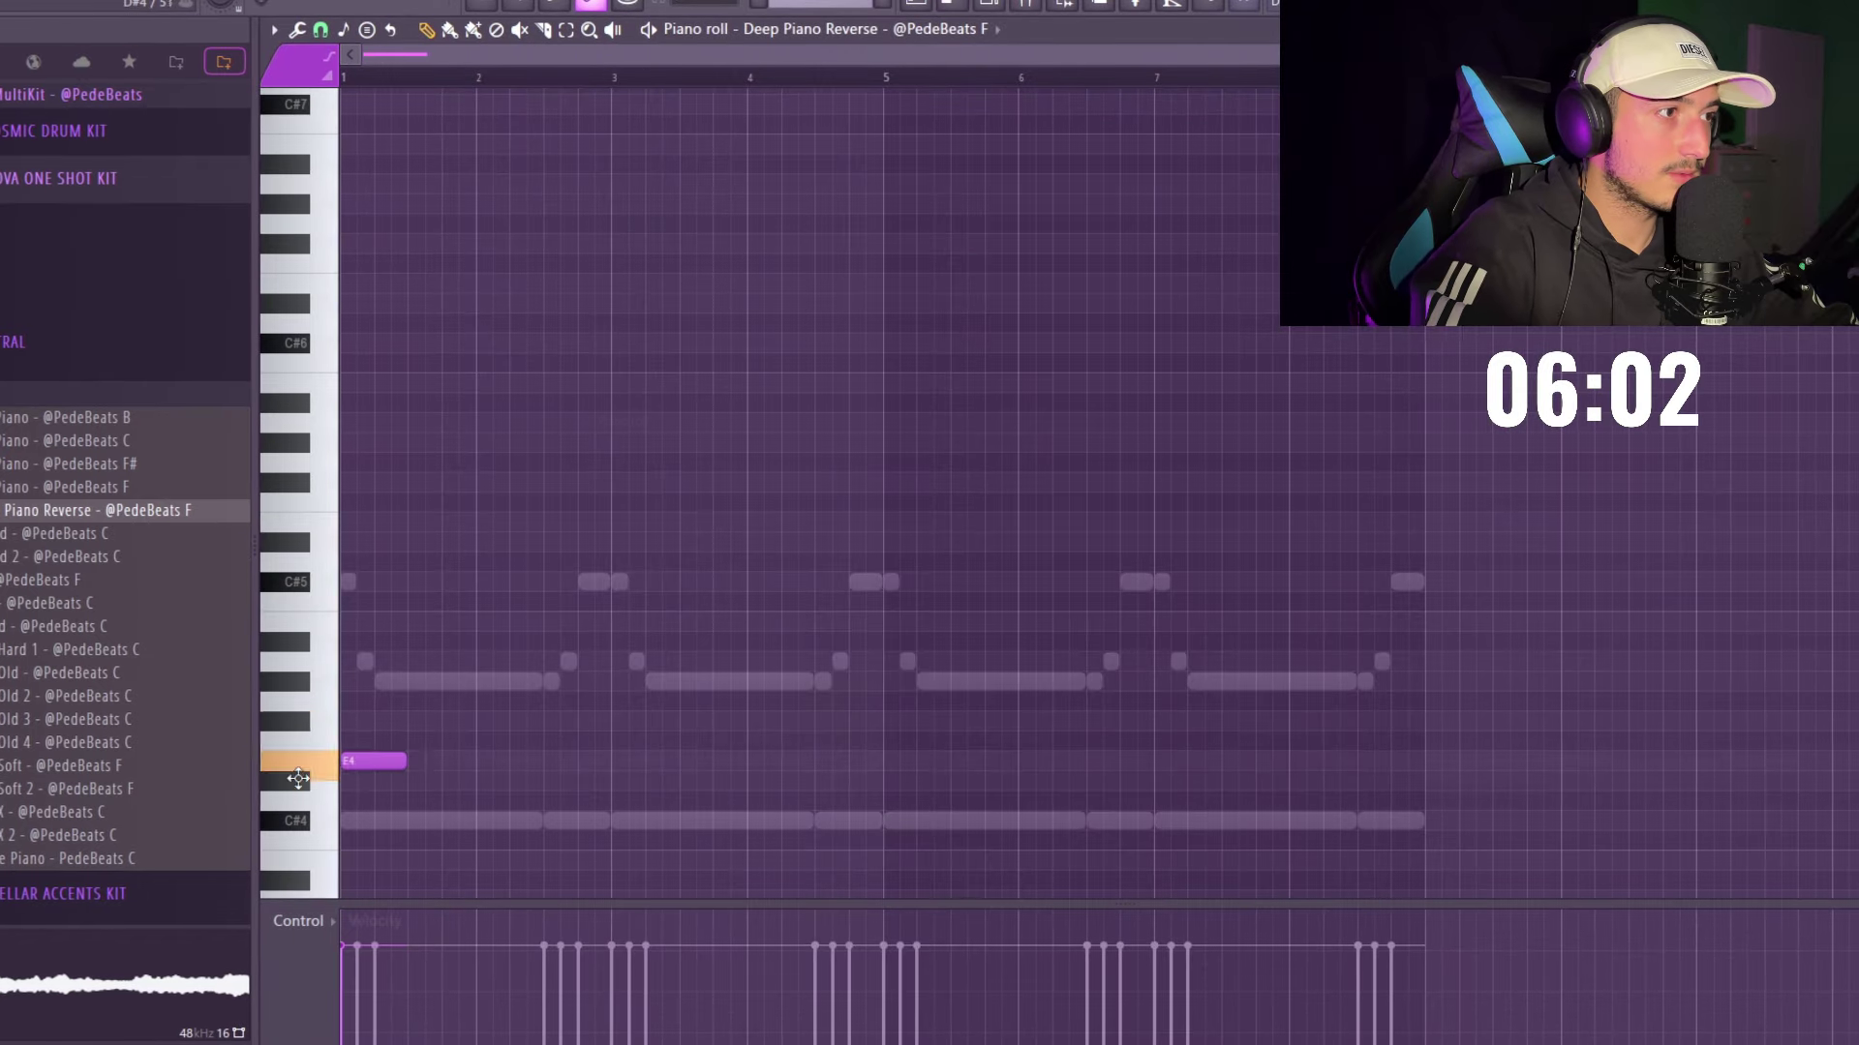
{"action": "left_click_drag", "start_coordinate": [373, 760], "coordinate": [373, 818]}
{"action": "scroll", "coordinate": [456, 718], "scroll_direction": "down", "scroll_amount": 3}
{"action": "key", "text": "ctrl+Up"}
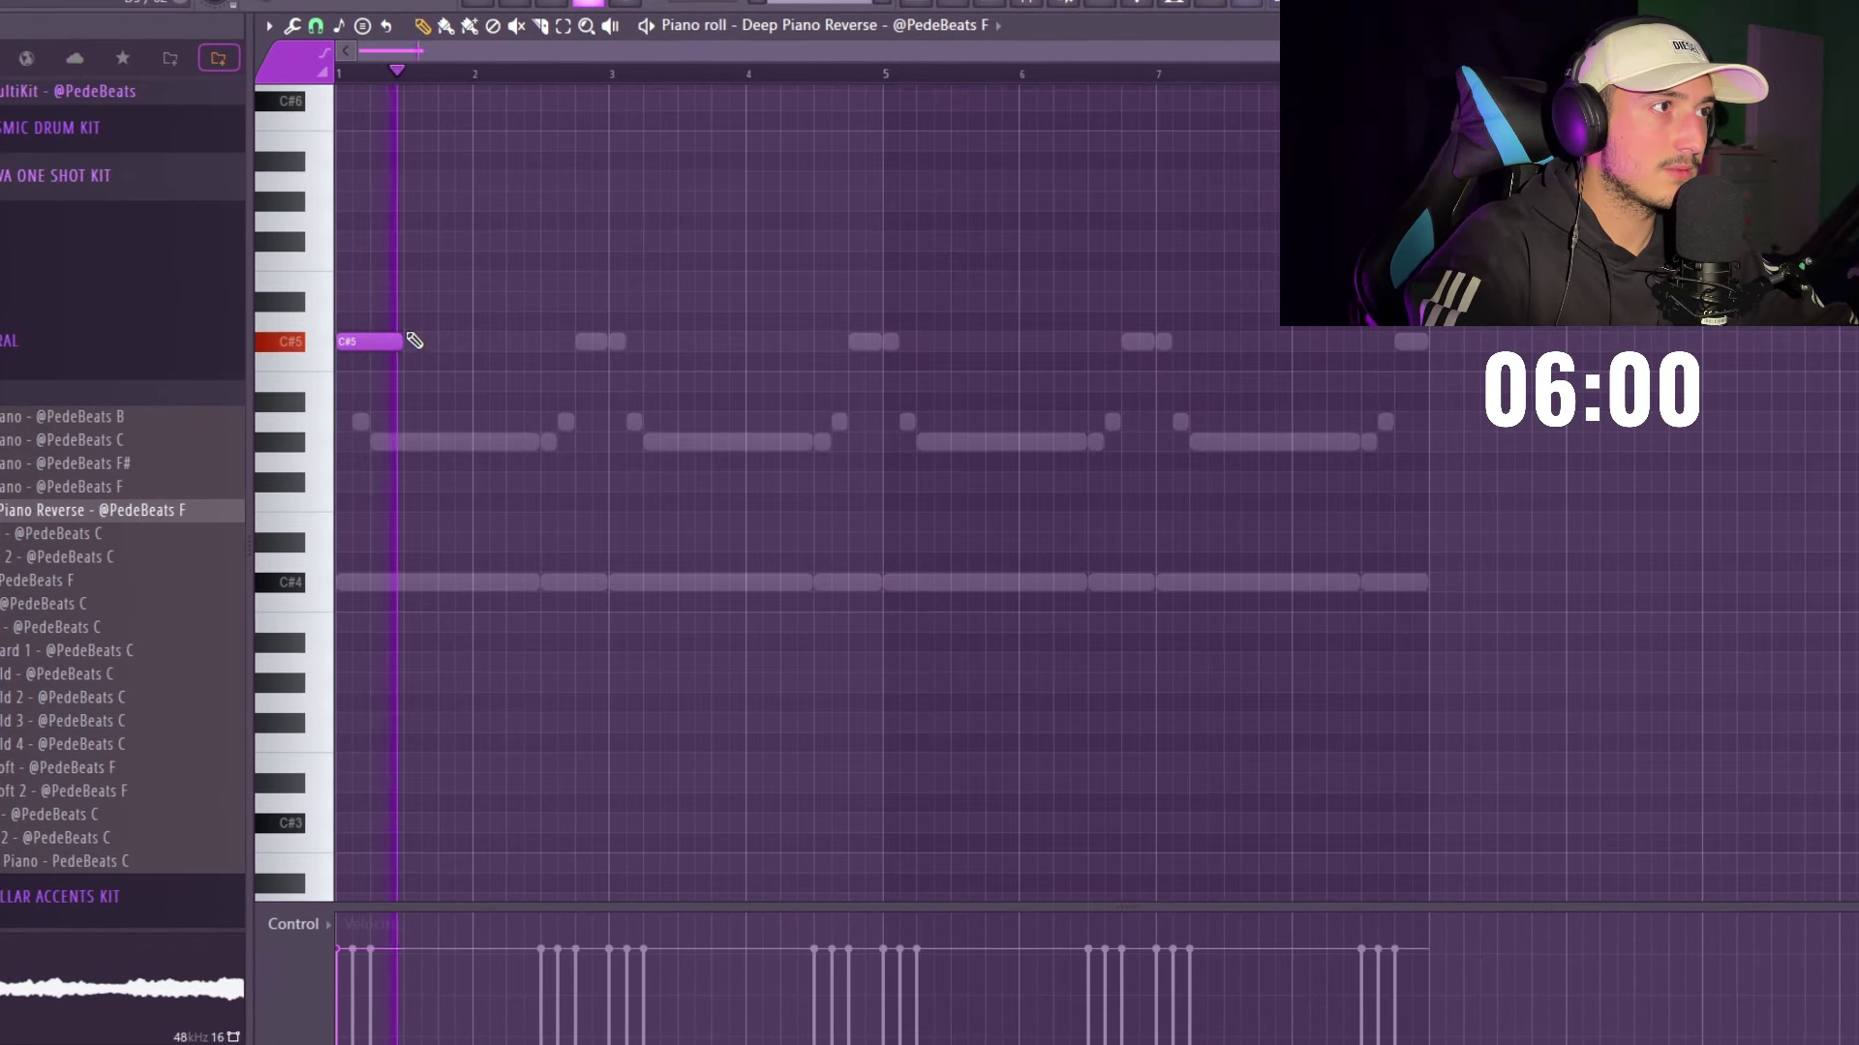
{"action": "left_click_drag", "start_coordinate": [407, 341], "coordinate": [605, 351]}
{"action": "key", "text": "shift+Up"}
{"action": "key", "text": "shift+Up"}
{"action": "key", "text": "shift+Up"}
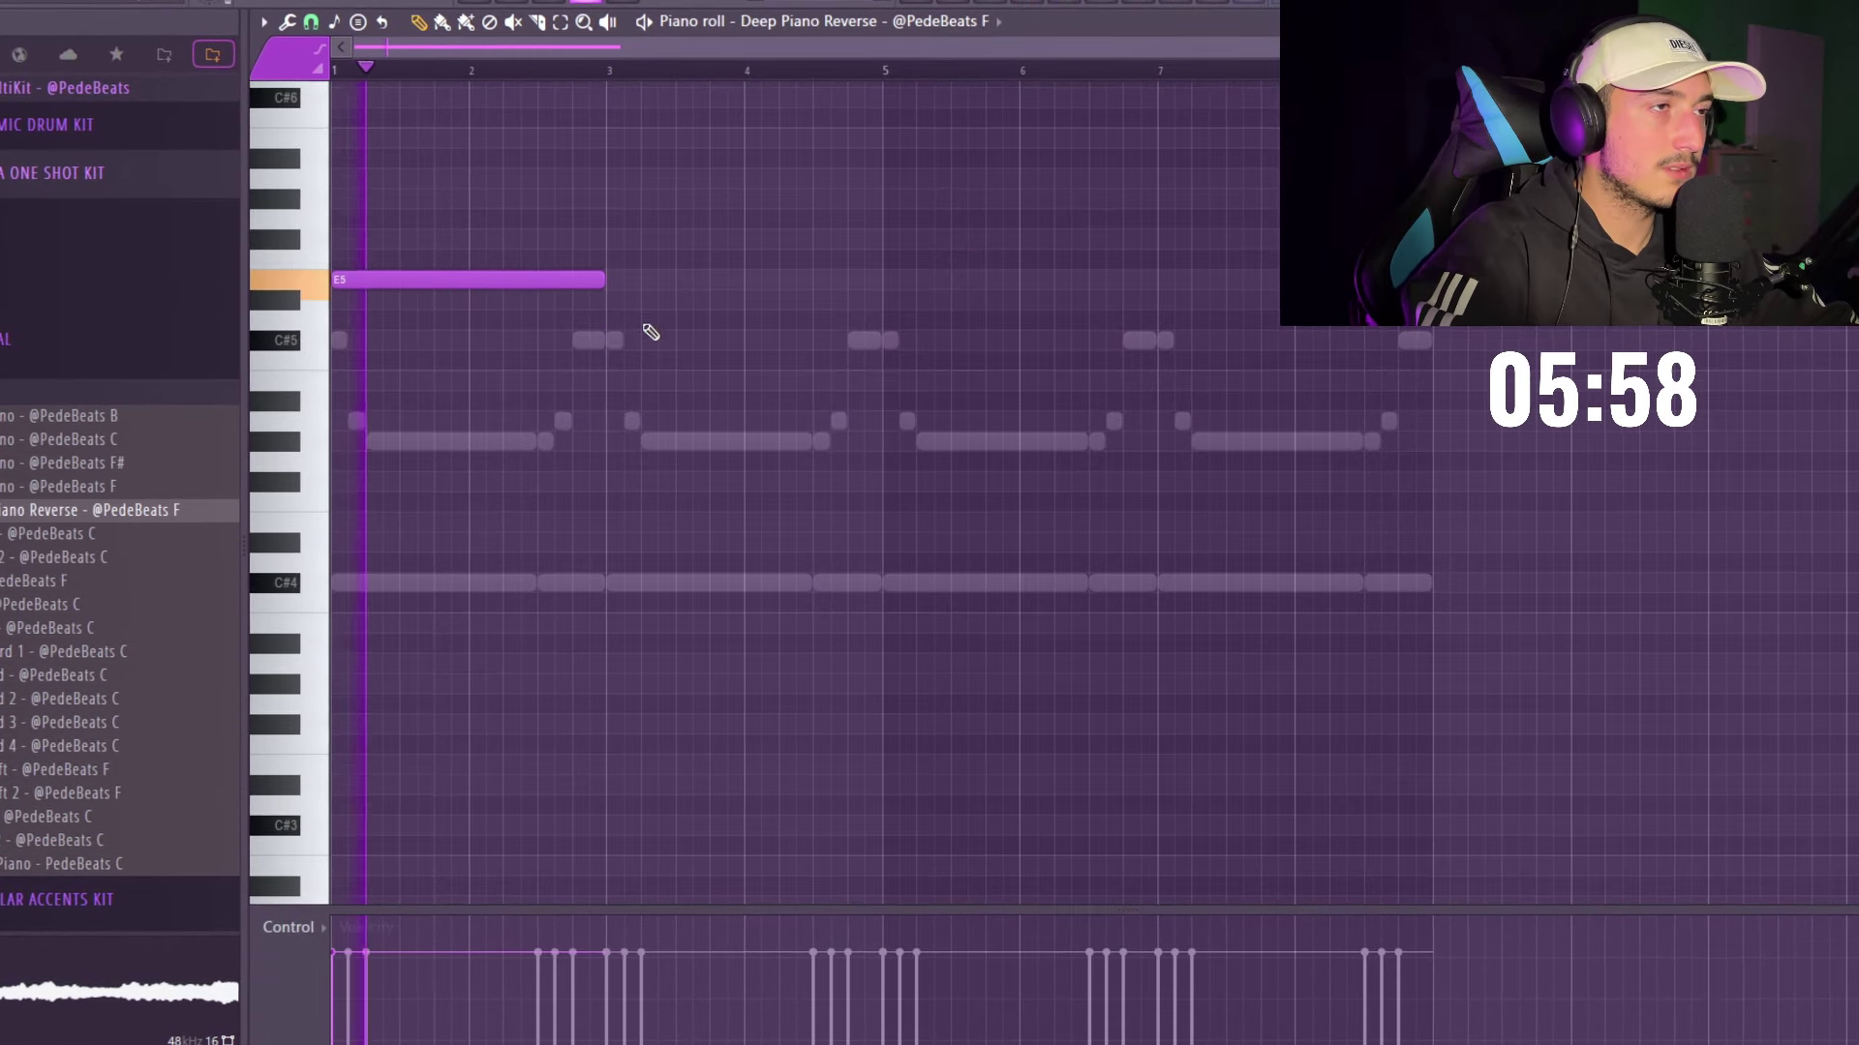
- Duplicate the two-bar E5 note until it fills all eight bars
{"action": "scroll", "coordinate": [639, 368], "scroll_direction": "up", "scroll_amount": 3}
{"action": "left_click", "coordinate": [622, 402]}
{"action": "key", "text": "ctrl+b"}
{"action": "key", "text": "ctrl+a"}
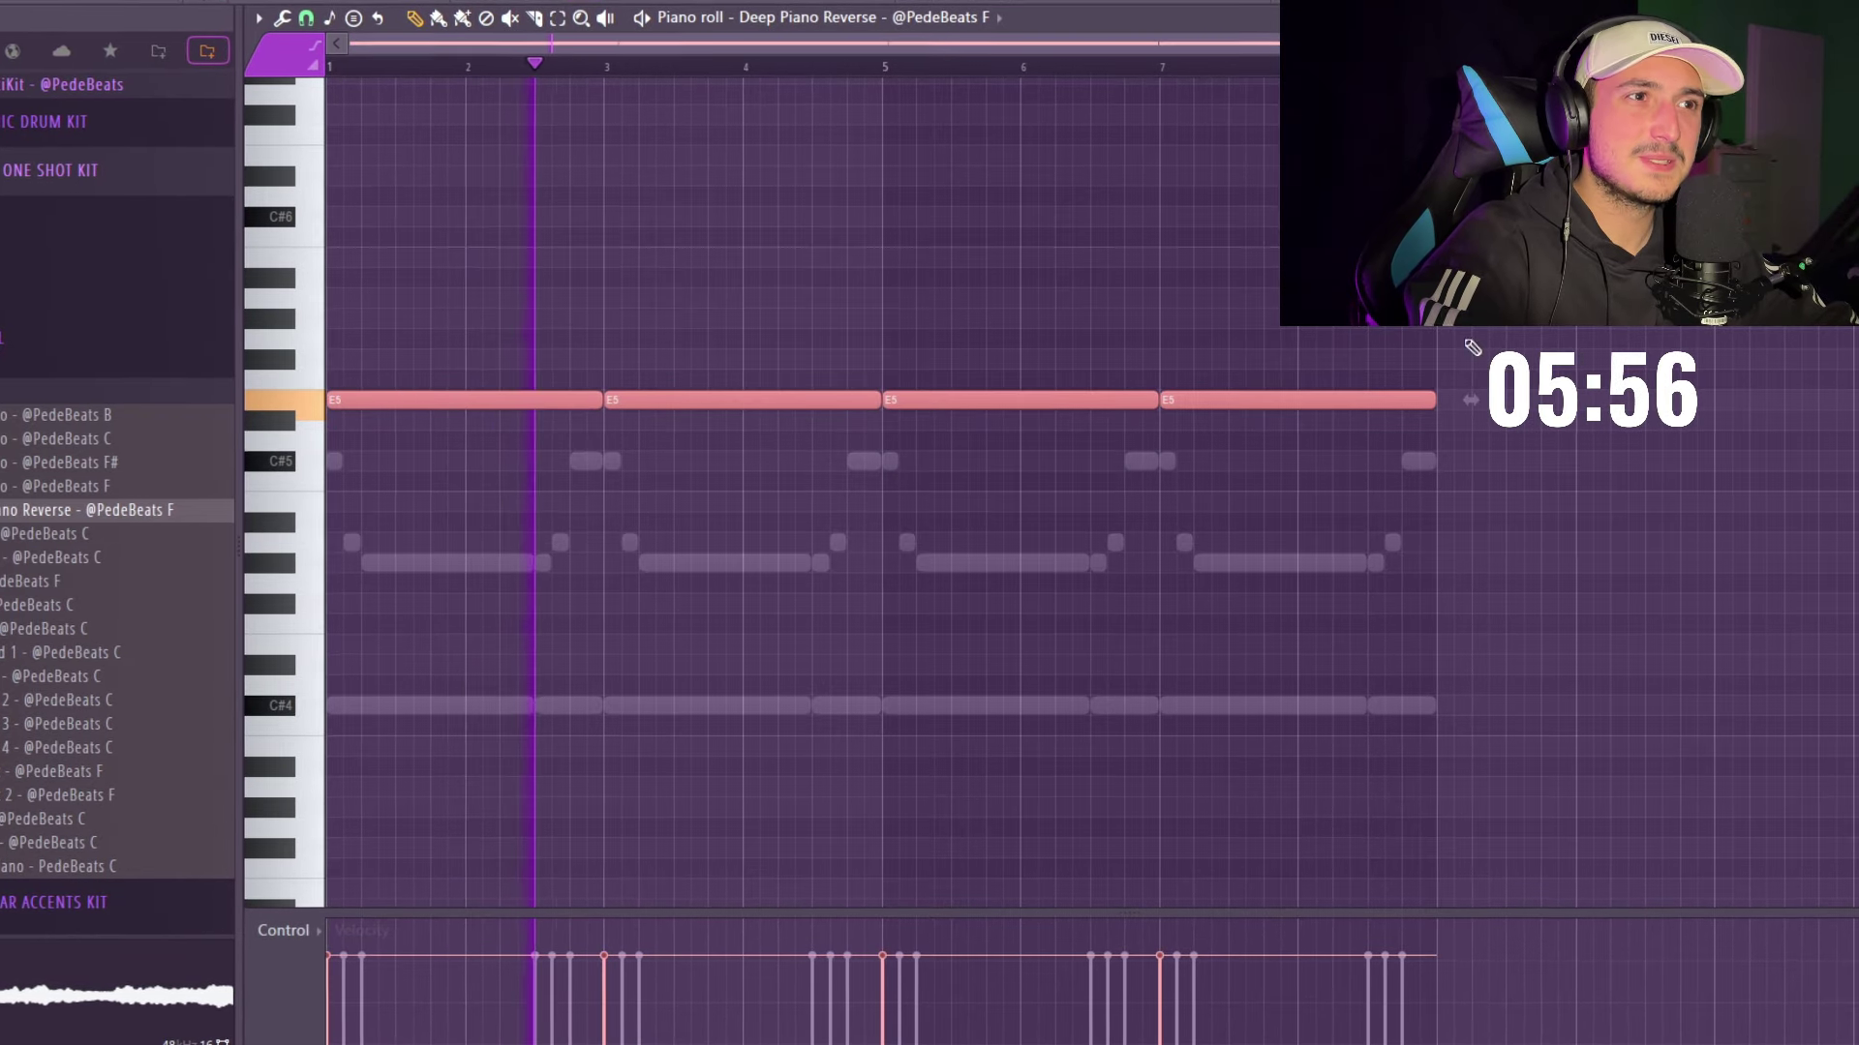
- Remove the second and fourth E5 notes and extend the remaining two to four bars each
{"action": "left_click", "coordinate": [1000, 3]}
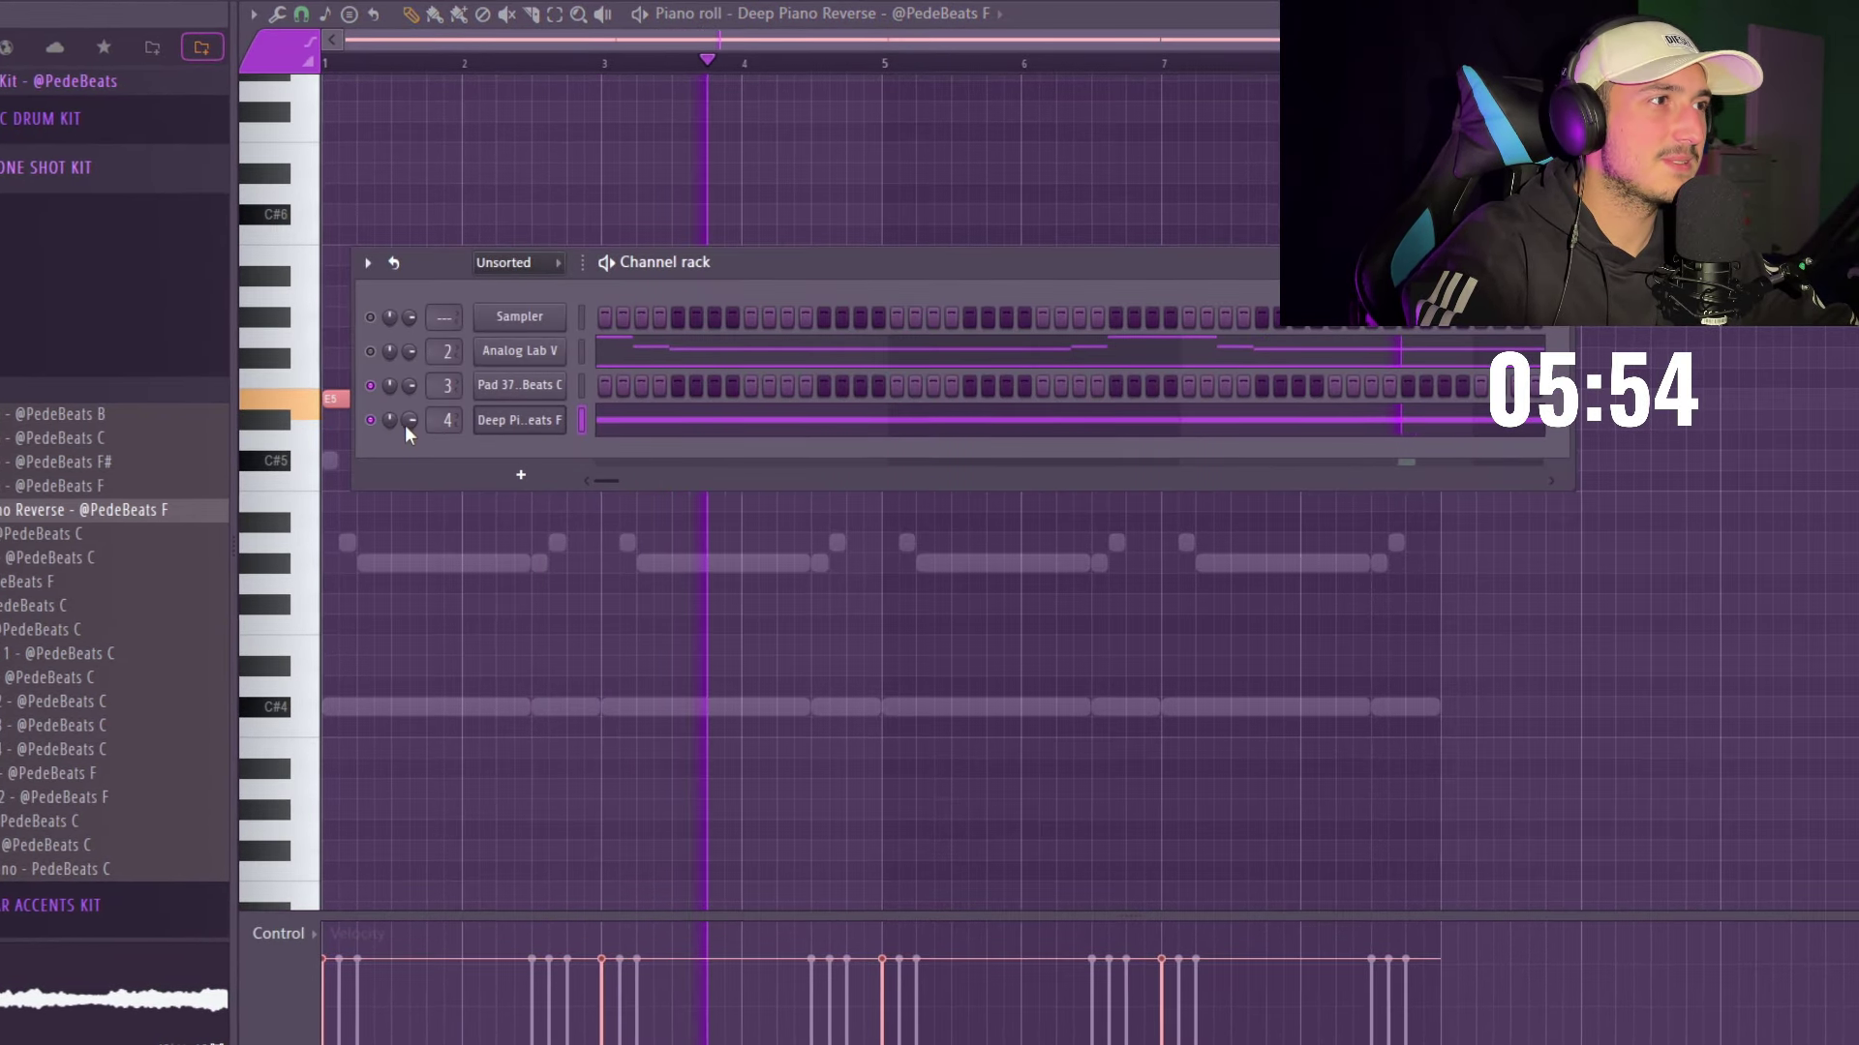
{"action": "left_click", "coordinate": [629, 419]}
{"action": "right_click", "coordinate": [769, 399]}
{"action": "right_click", "coordinate": [1326, 400]}
{"action": "key", "text": "ctrl+l"}
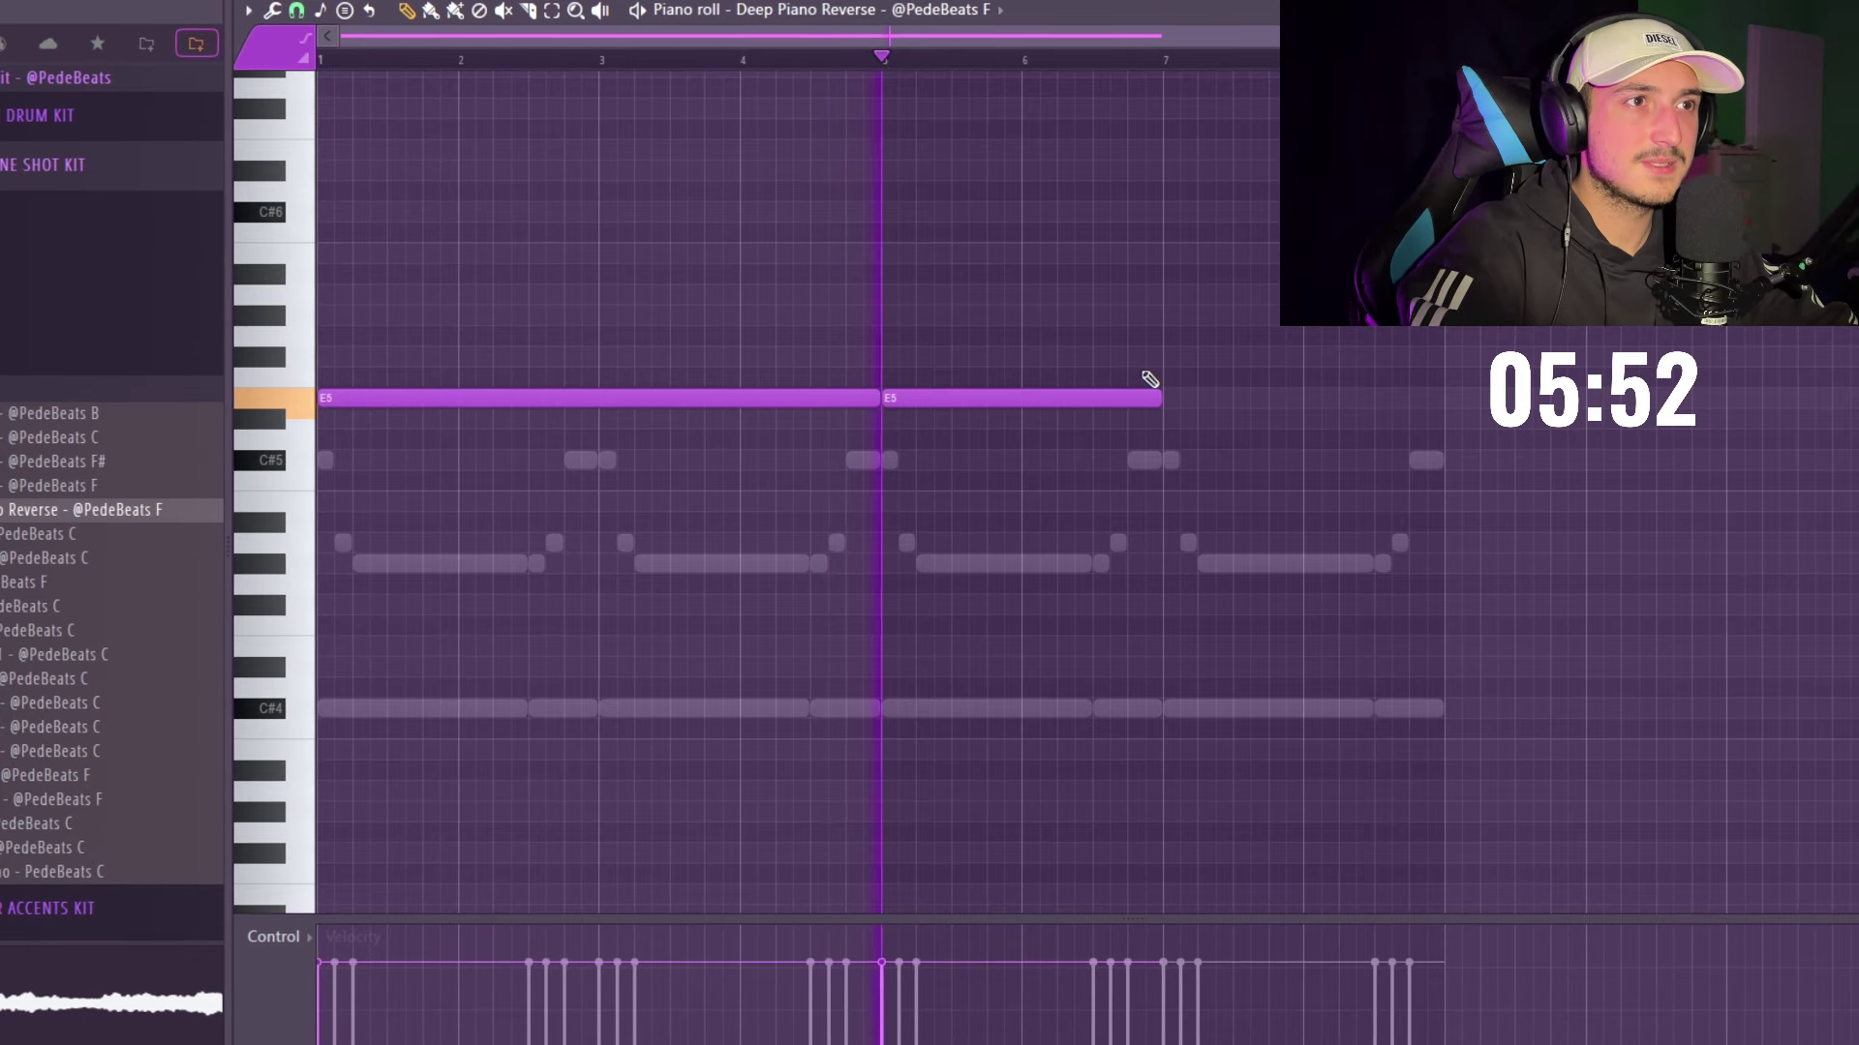
{"action": "left_click_drag", "start_coordinate": [1157, 398], "coordinate": [1446, 416]}
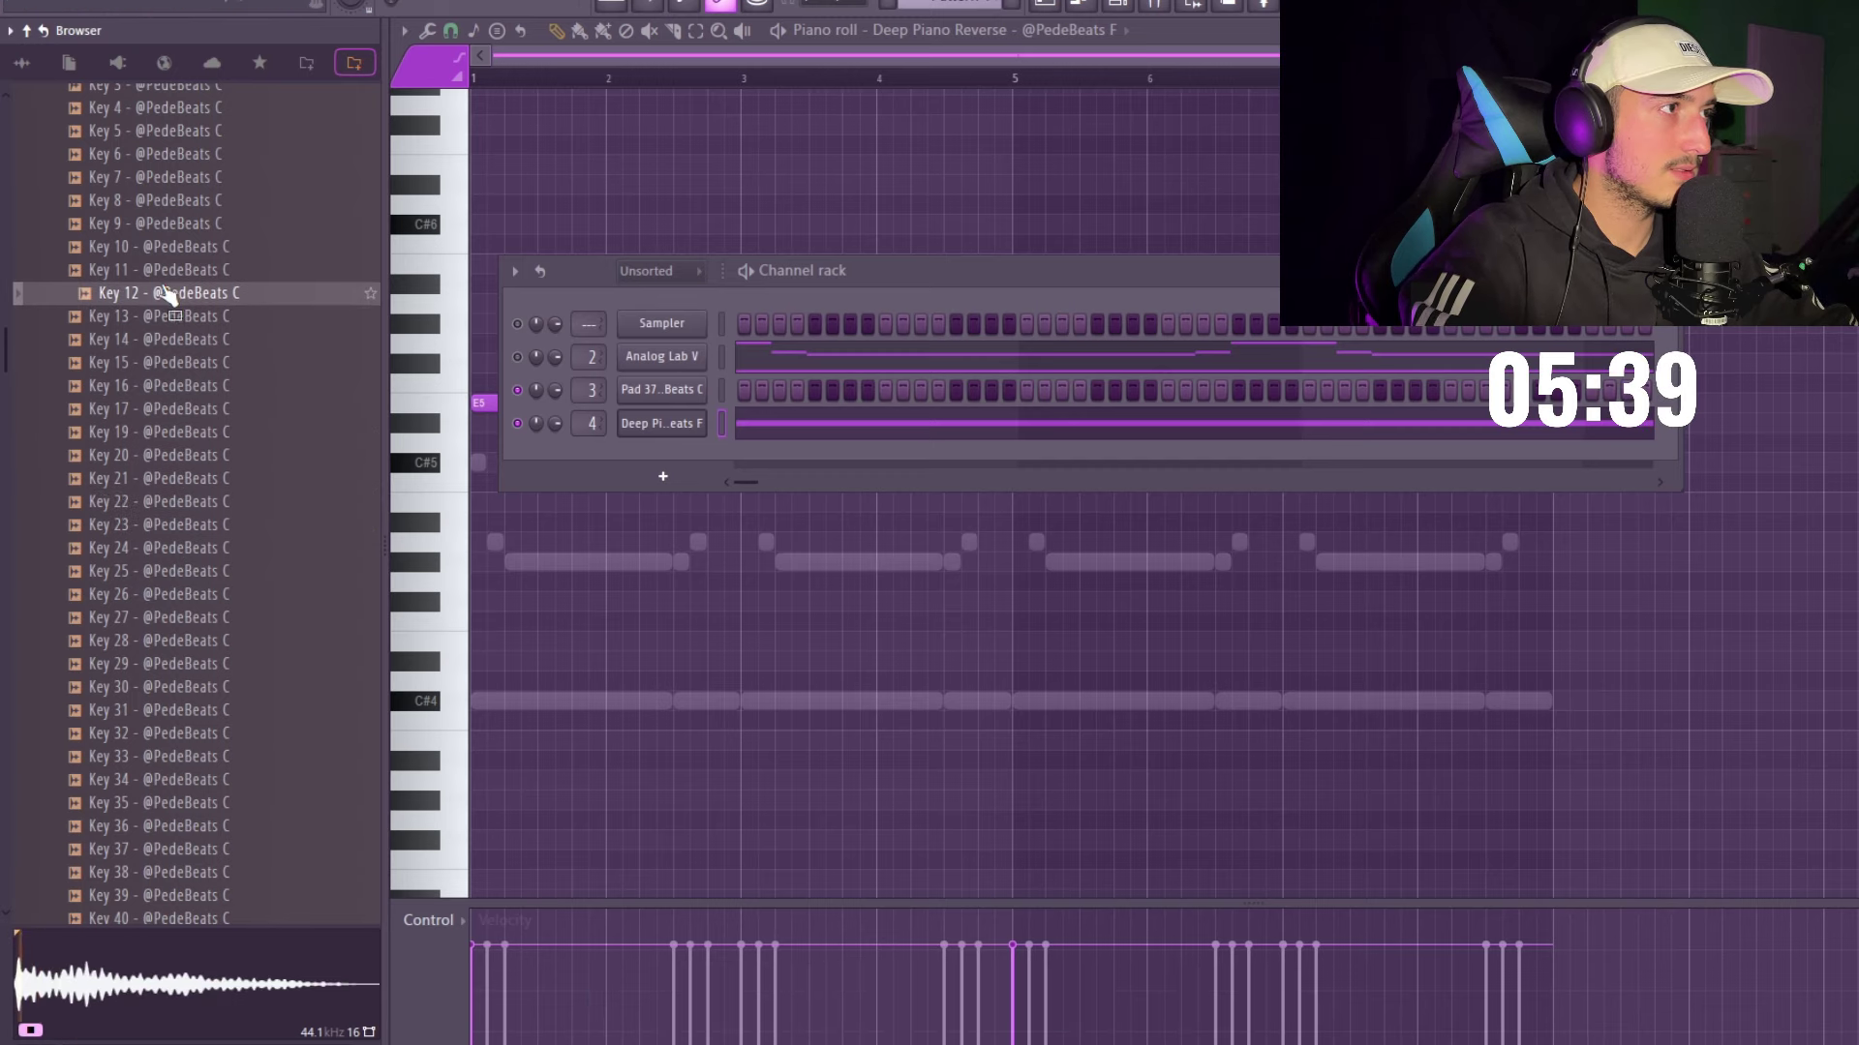
- Load the Key 12 one-shot as a new channel on mixer insert 5 and open its piano roll
{"action": "left_click_drag", "start_coordinate": [647, 429], "coordinate": [663, 474]}
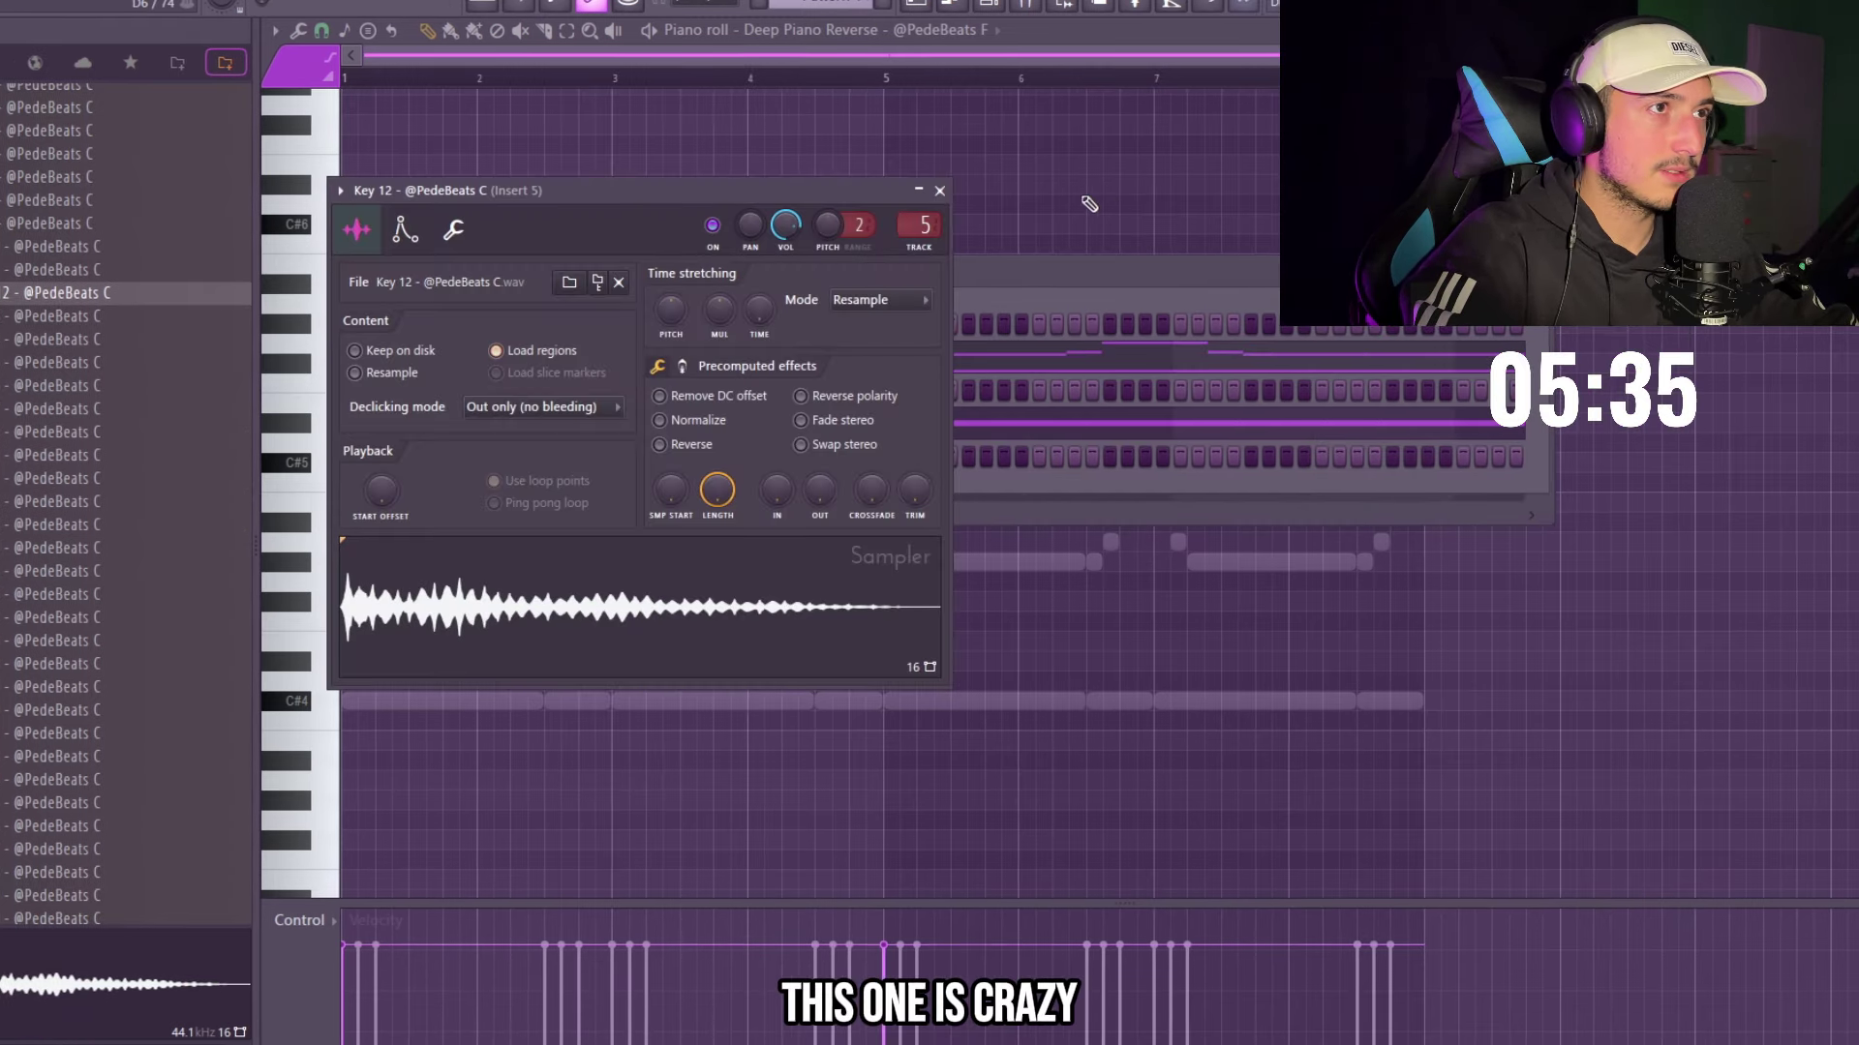
{"action": "left_click", "coordinate": [1001, 4]}
{"action": "right_click", "coordinate": [571, 453]}
{"action": "left_click", "coordinate": [601, 484]}
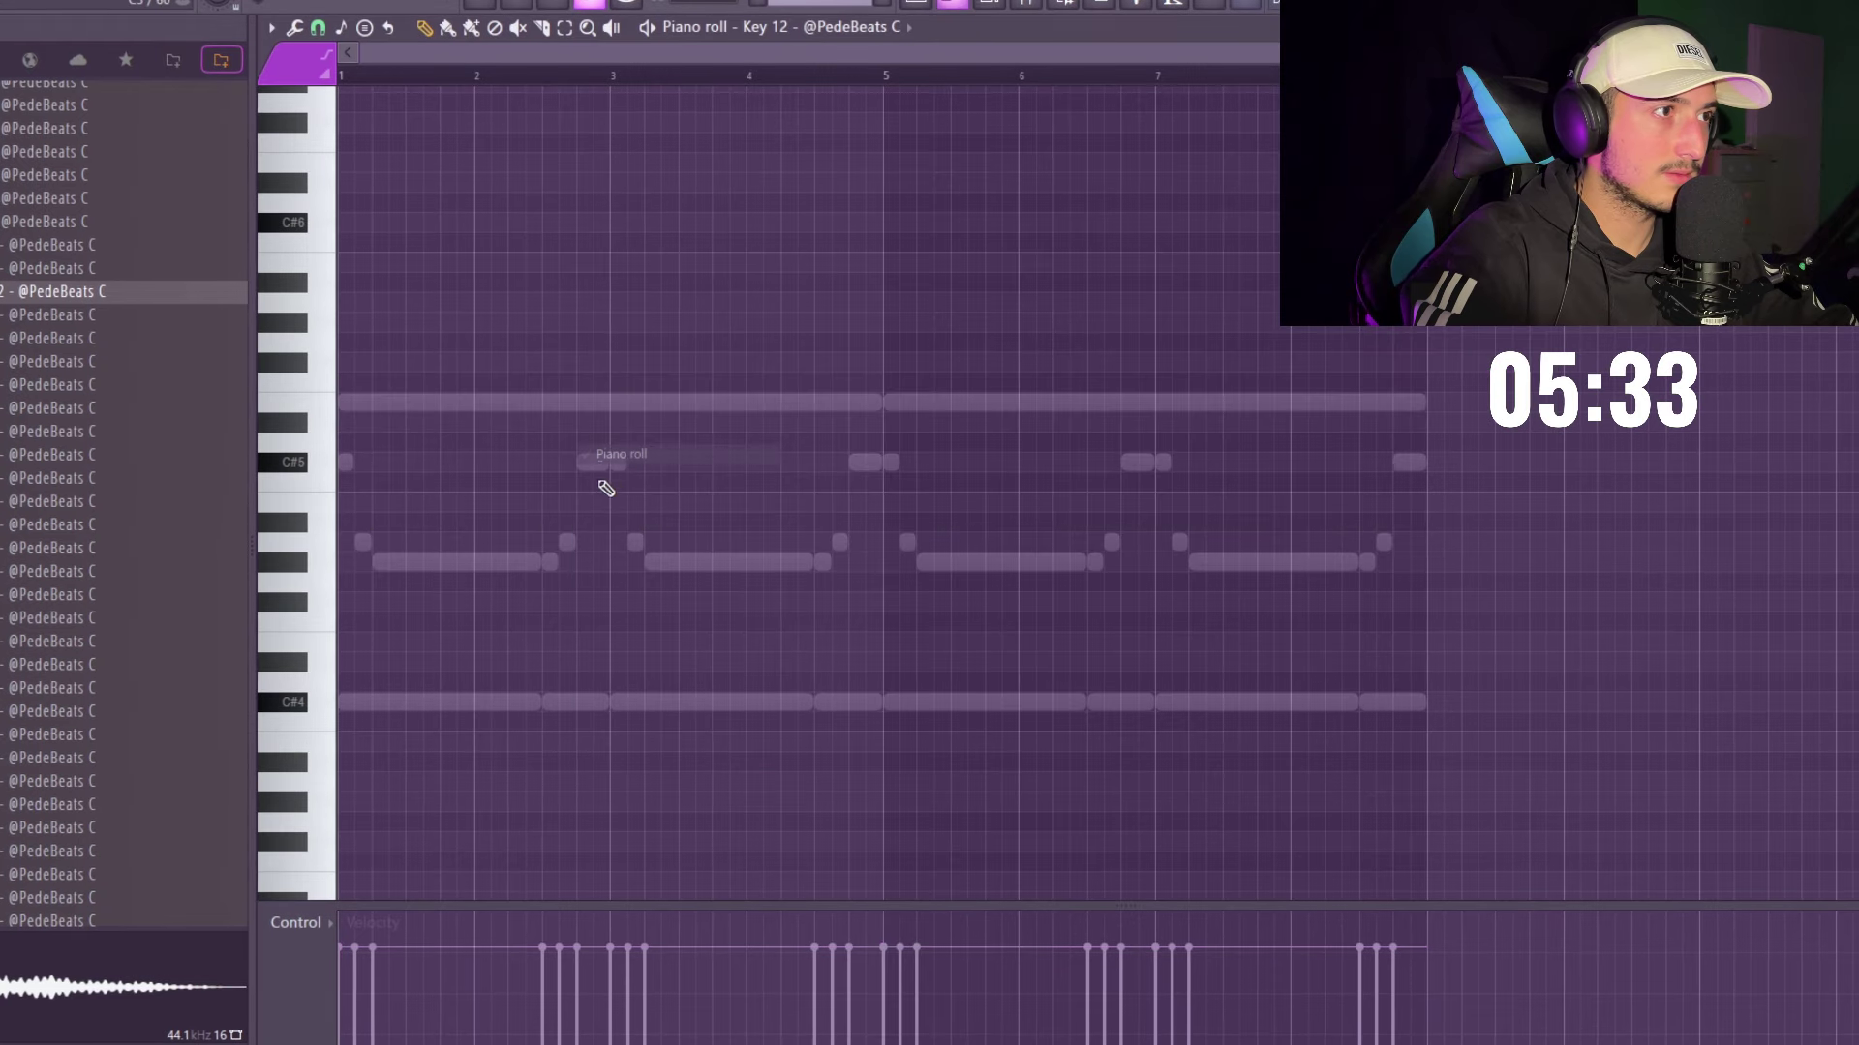
- Write a two-bar Key 12 melody of short notes: E5 and B5 in bar 1, then B5, C6 and B5 in bar 2
{"action": "left_click_drag", "start_coordinate": [379, 422], "coordinate": [283, 384]}
{"action": "left_click_drag", "start_coordinate": [433, 390], "coordinate": [432, 402]}
{"action": "left_click_drag", "start_coordinate": [408, 448], "coordinate": [341, 356]}
{"action": "left_click_drag", "start_coordinate": [879, 402], "coordinate": [354, 405]}
{"action": "key", "text": "space"}
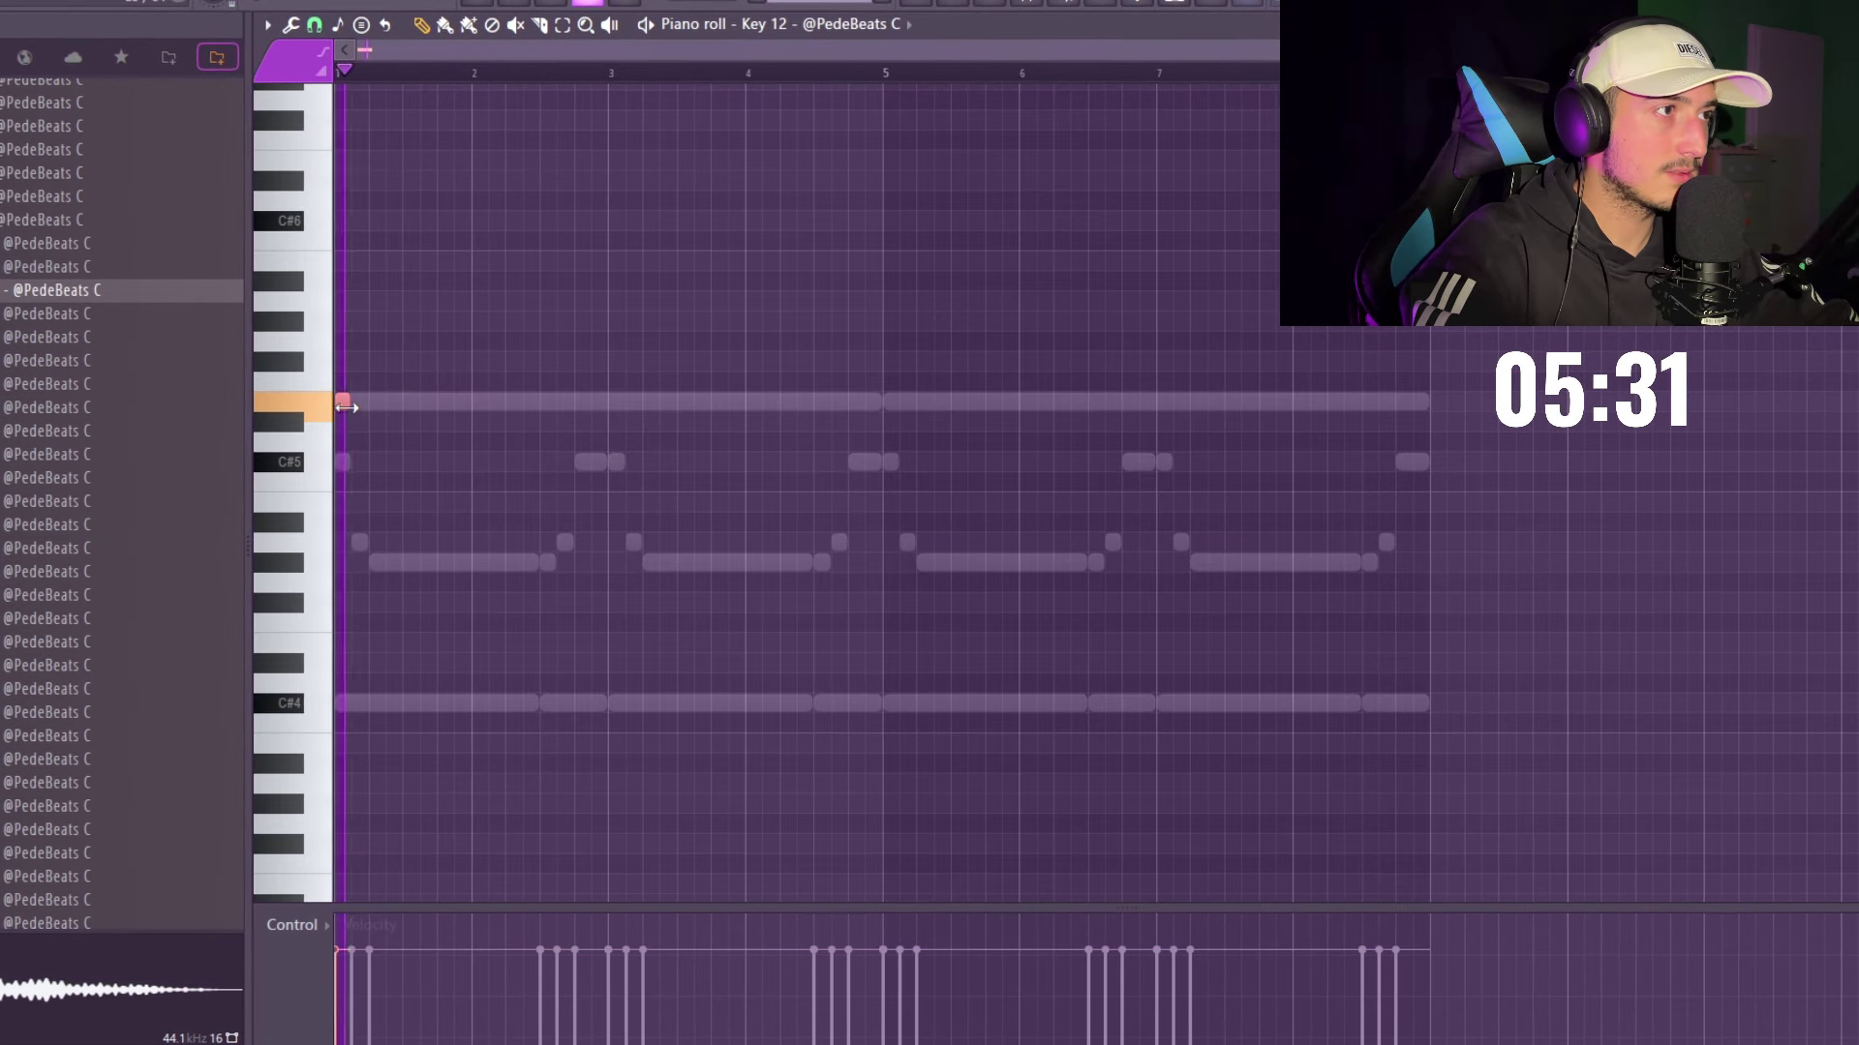
{"action": "scroll", "coordinate": [355, 406], "scroll_direction": "up", "scroll_amount": 4}
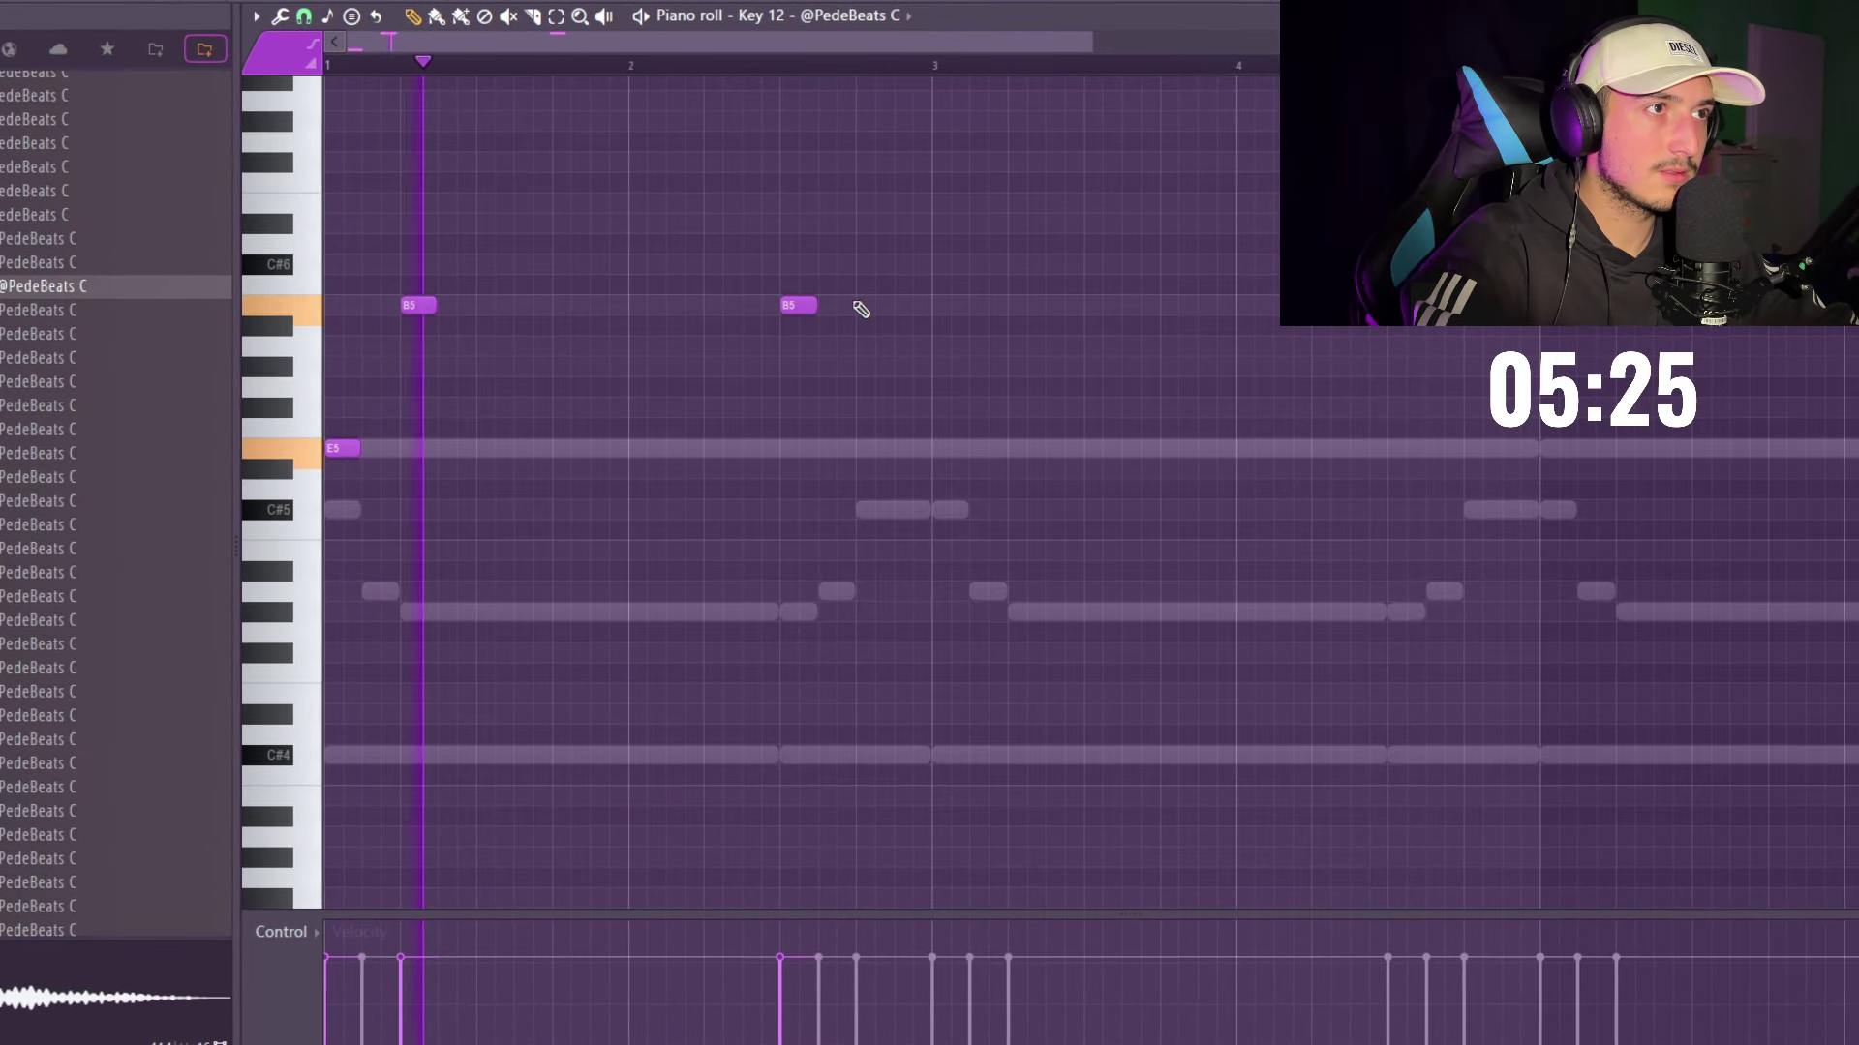
{"action": "right_click", "coordinate": [912, 305]}
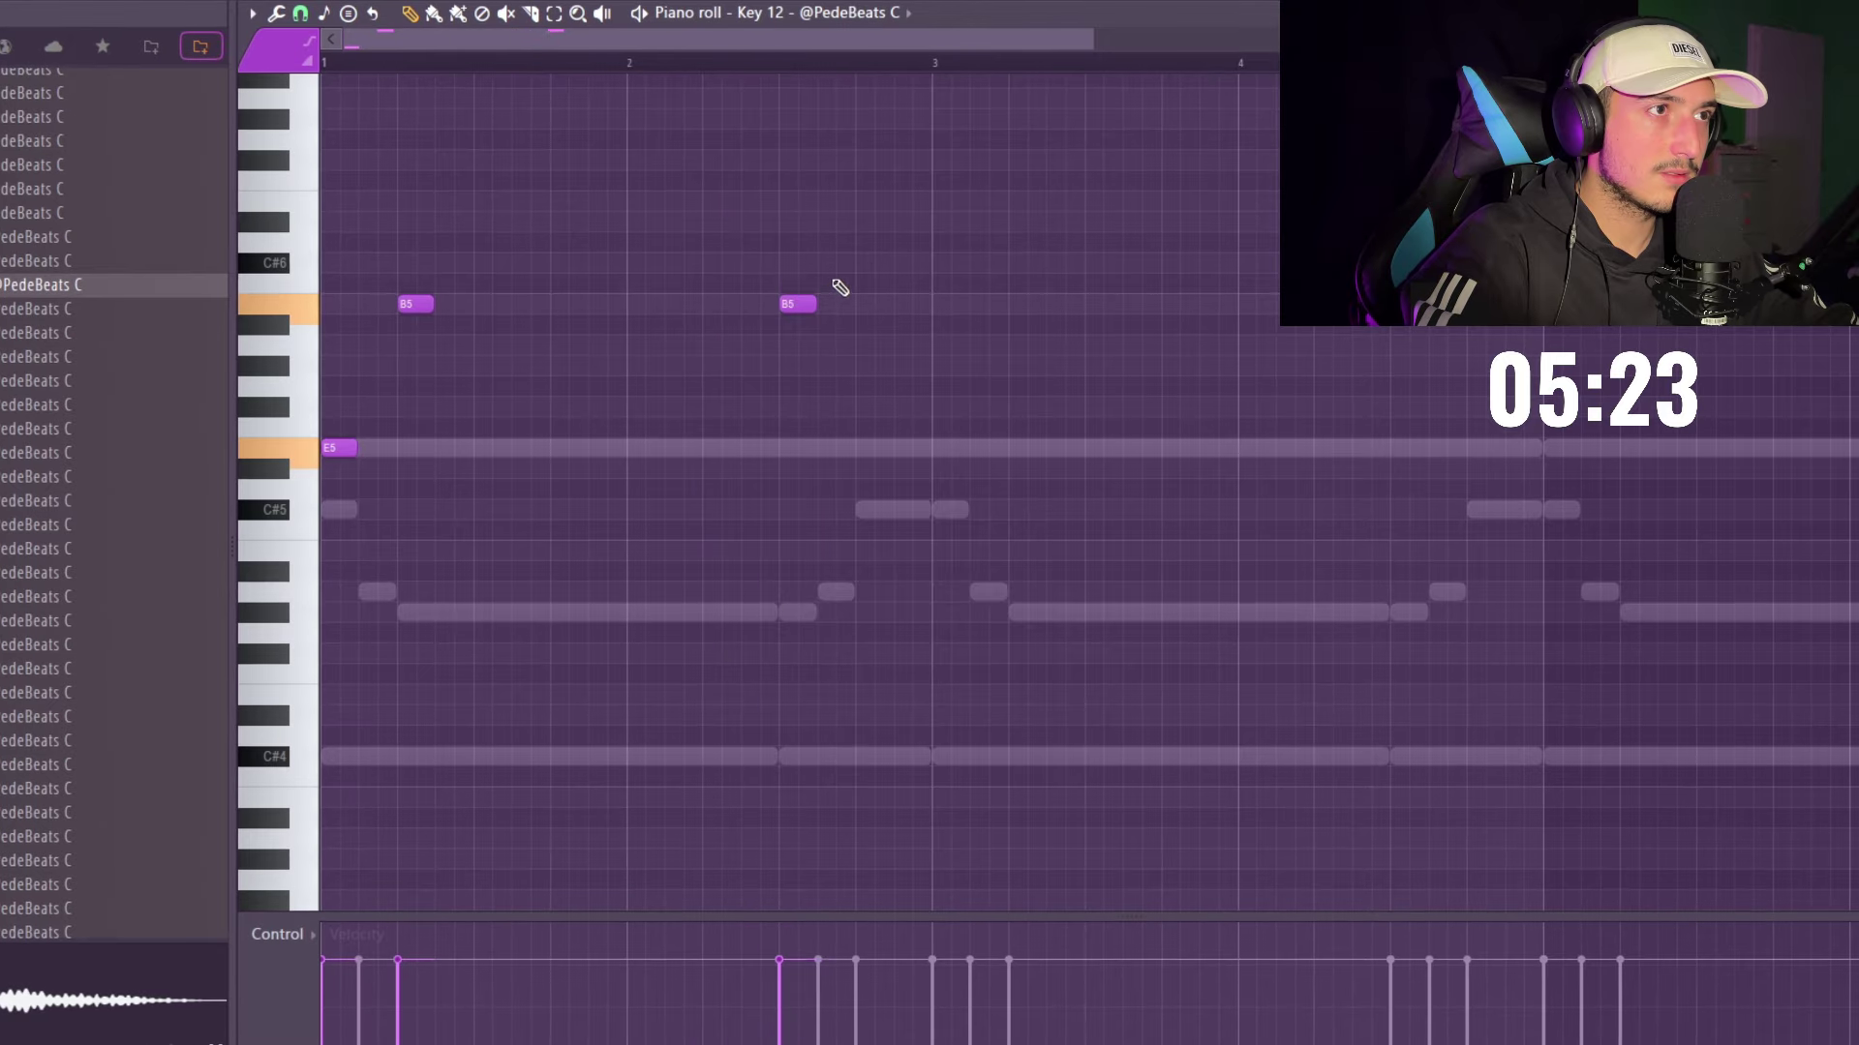
- Copy the two-bar Key 12 melody to bar 3 and raise the copy's last note to E6
{"action": "key", "text": "ctrl+a"}
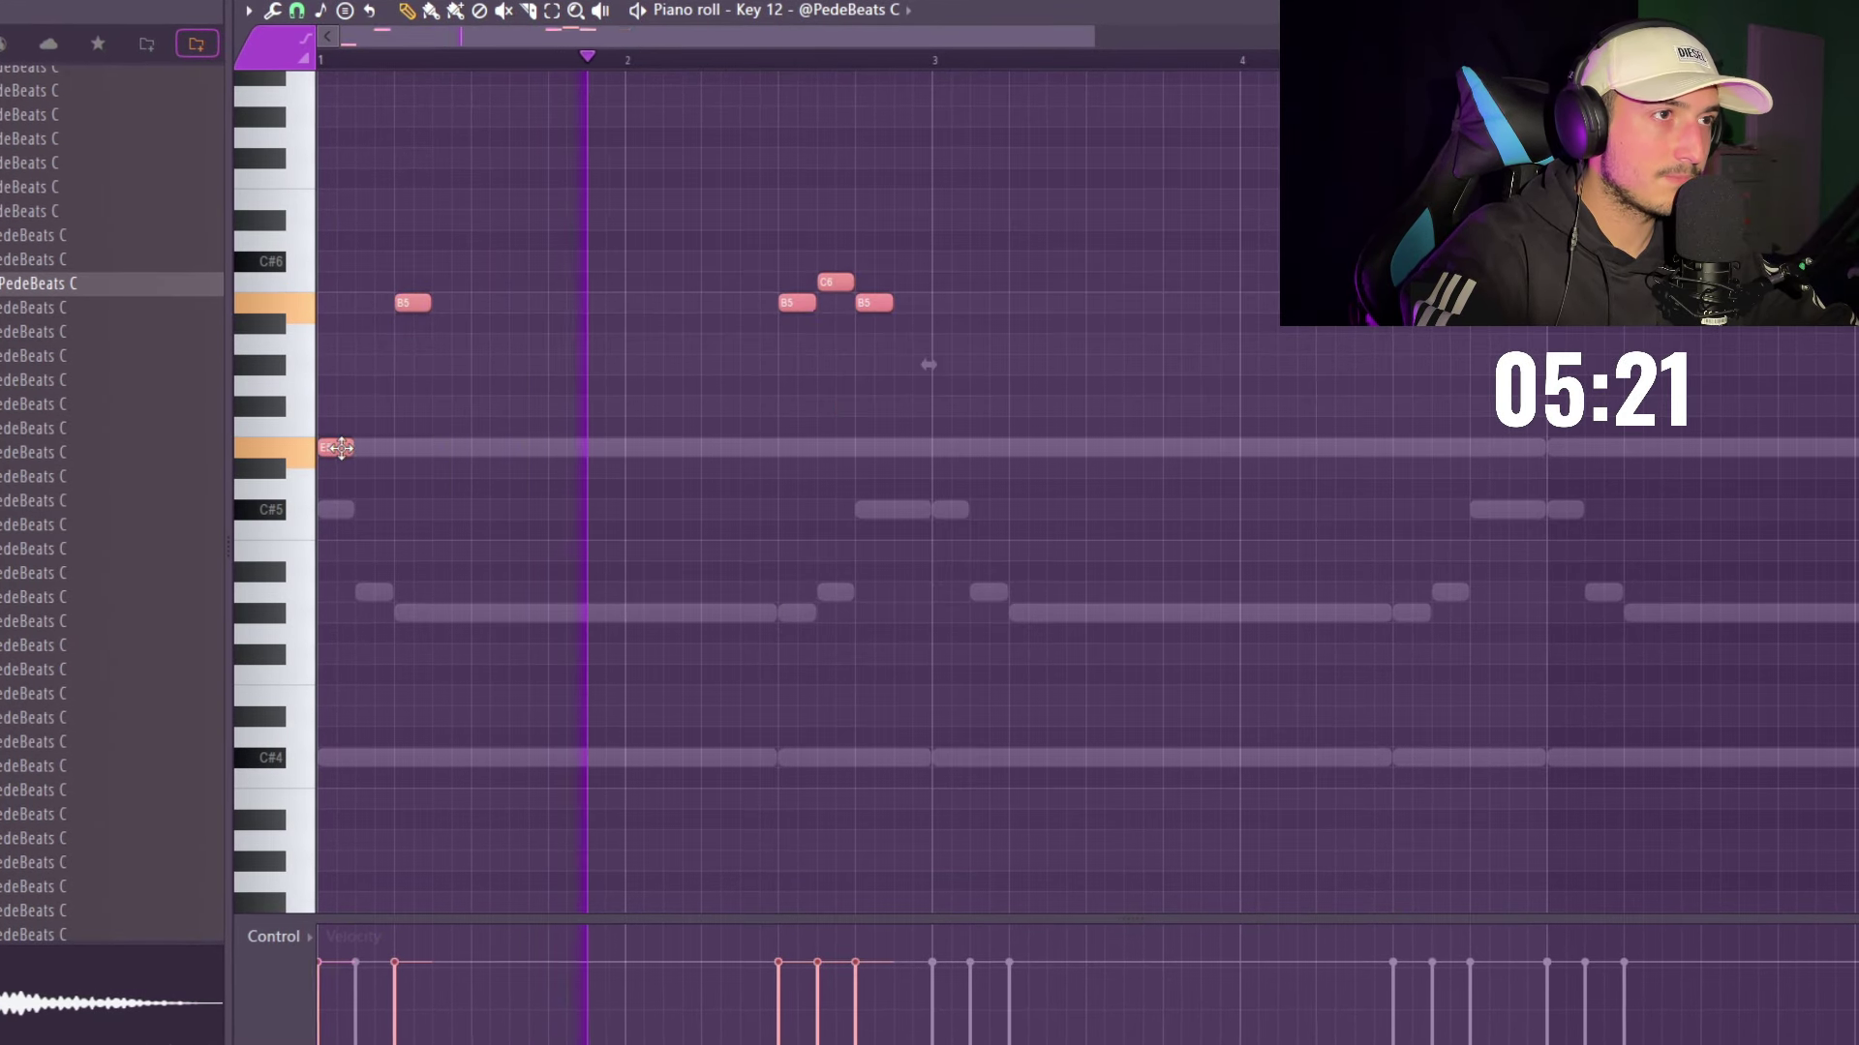
{"action": "left_click_drag", "start_coordinate": [340, 447], "coordinate": [955, 458]}
{"action": "scroll", "coordinate": [1096, 488], "scroll_direction": "down", "scroll_amount": 2}
{"action": "left_click_drag", "start_coordinate": [1232, 352], "coordinate": [1055, 299]}
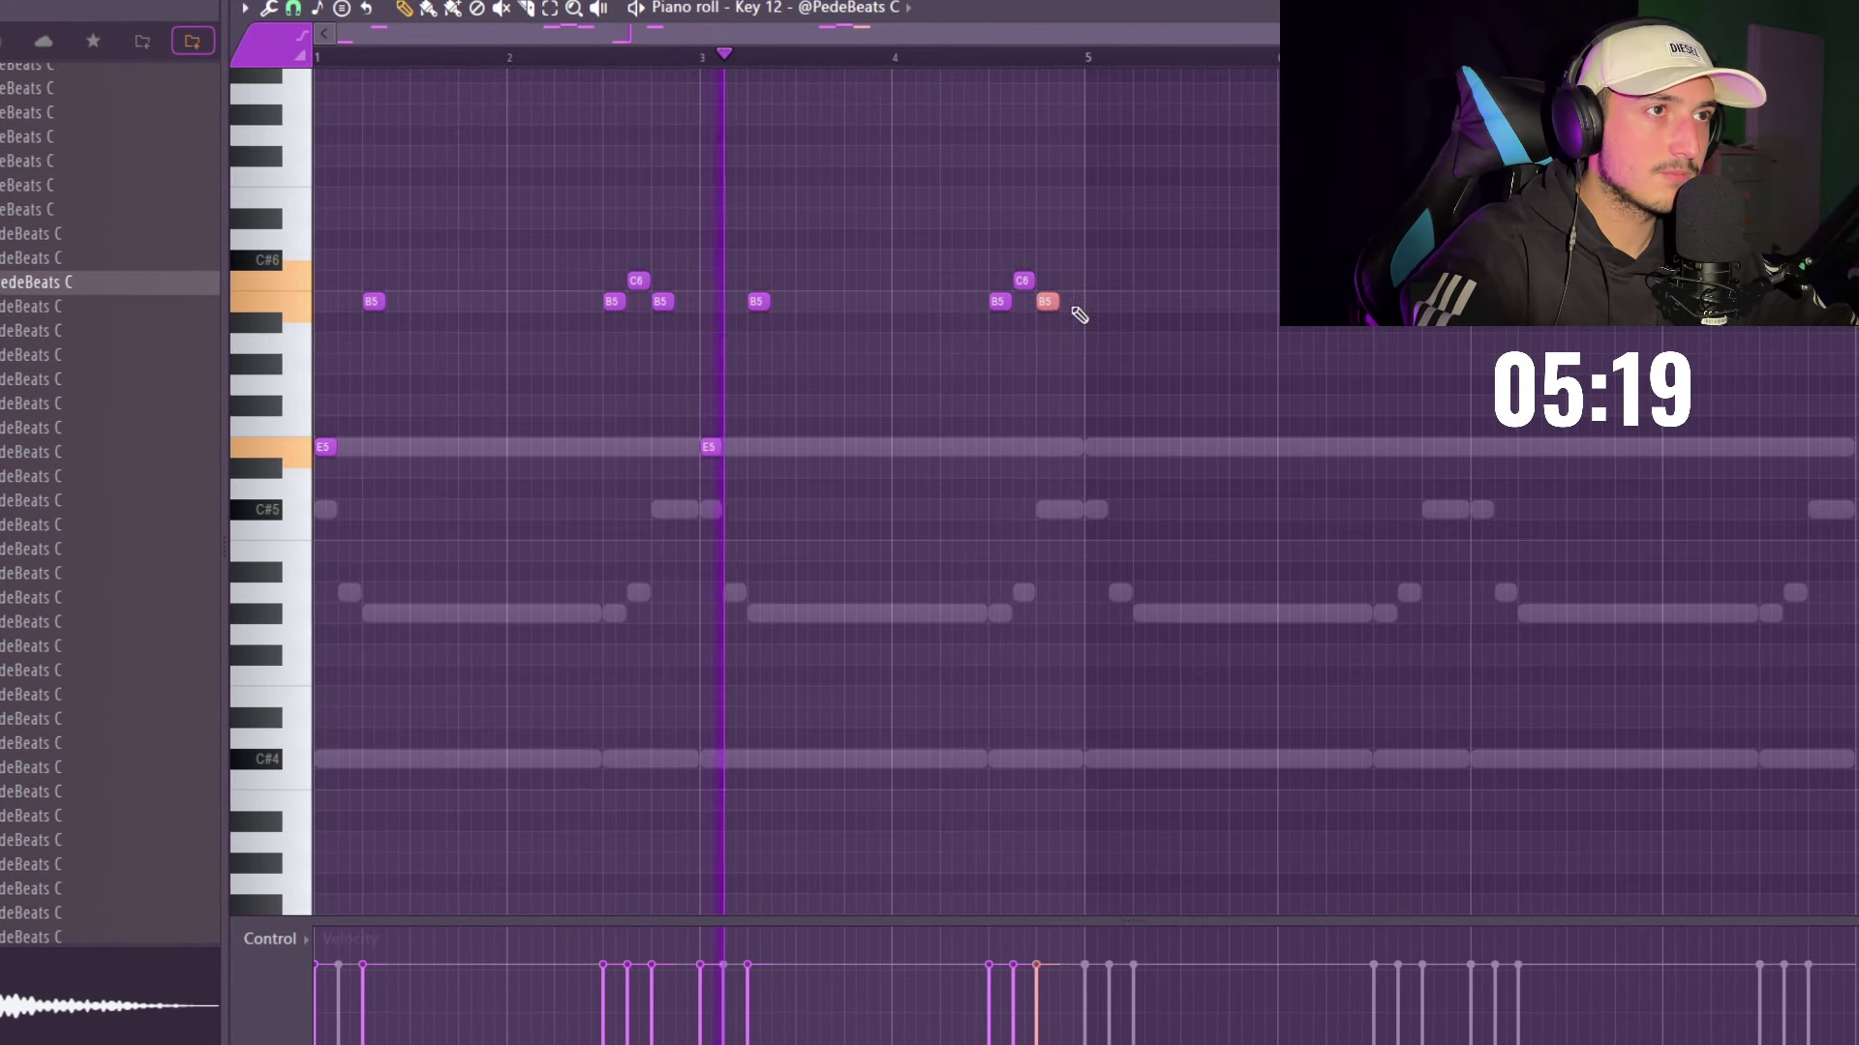
{"action": "key", "text": "shift+Up"}
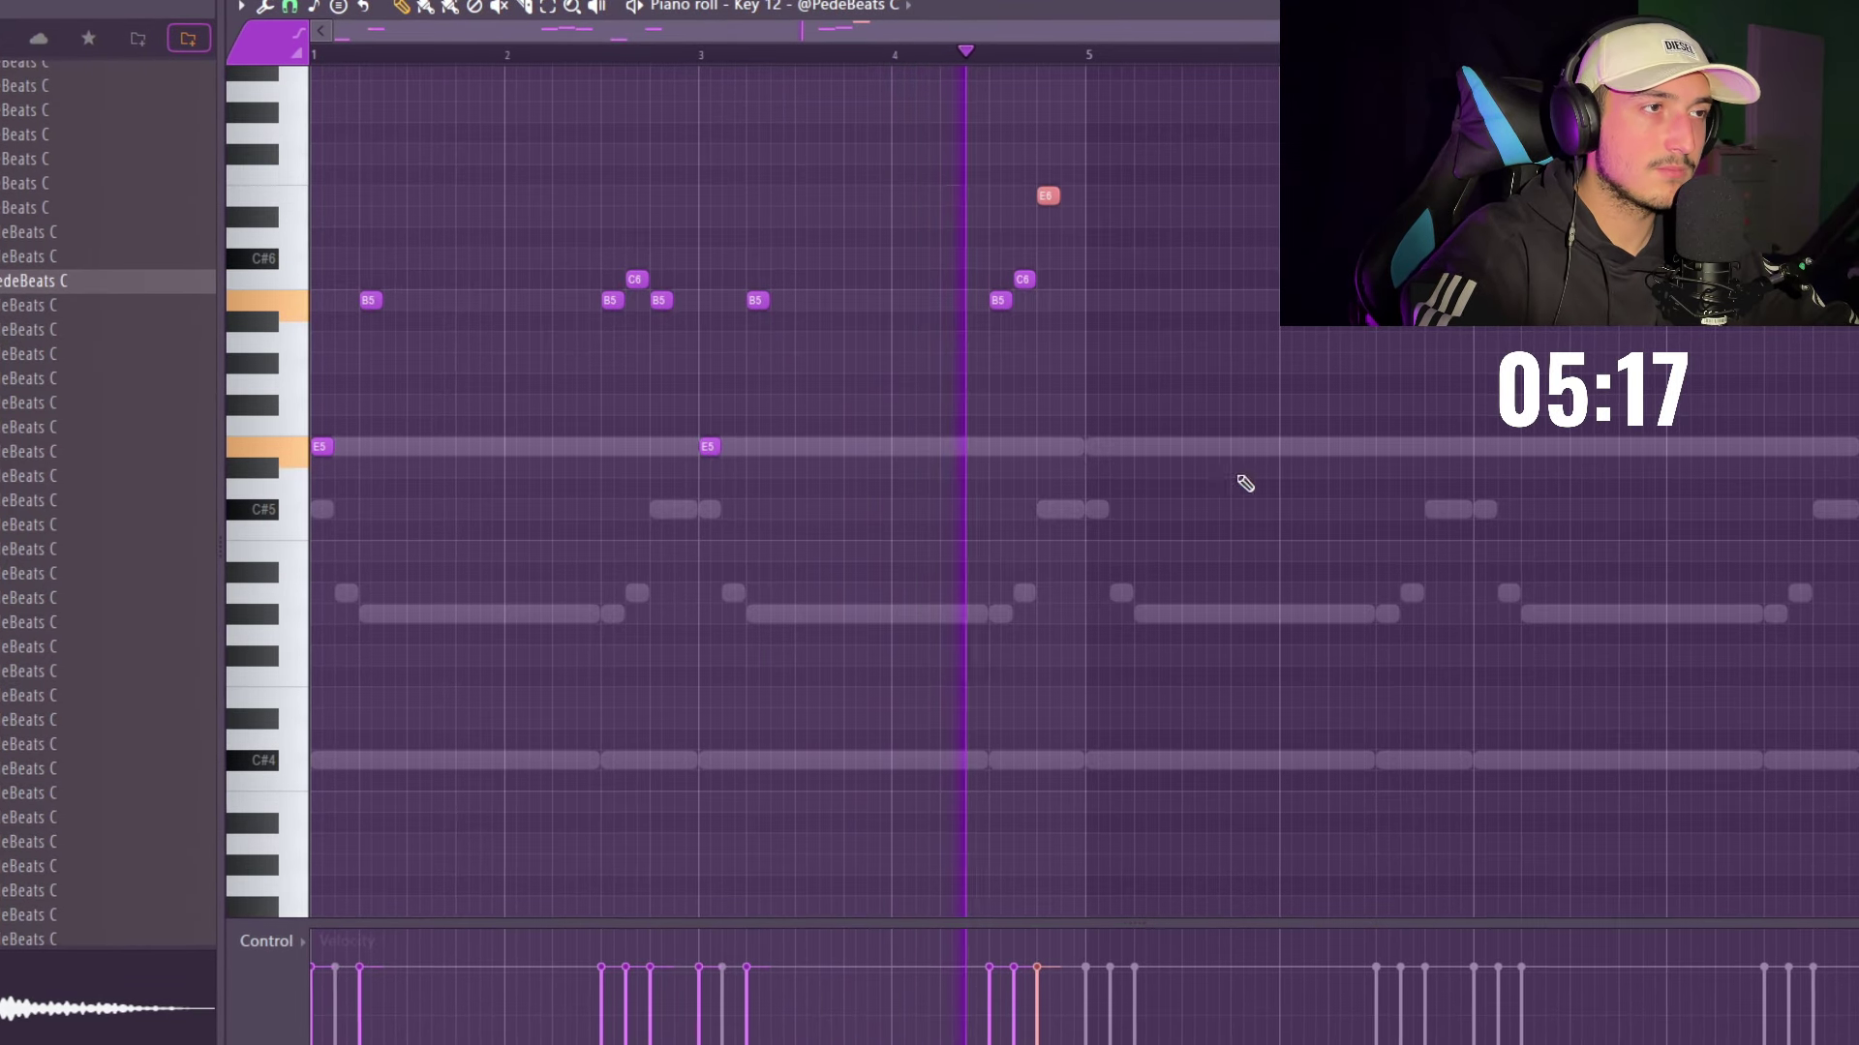
- Copy the four-bar Key 12 melody to bar 5 so it covers eight bars
{"action": "left_click_drag", "start_coordinate": [1245, 484], "coordinate": [302, 117]}
{"action": "left_click_drag", "start_coordinate": [321, 452], "coordinate": [1100, 459]}
{"action": "scroll", "coordinate": [1133, 472], "scroll_direction": "down", "scroll_amount": 2}
{"action": "left_click_drag", "start_coordinate": [1555, 489], "coordinate": [310, 136]}
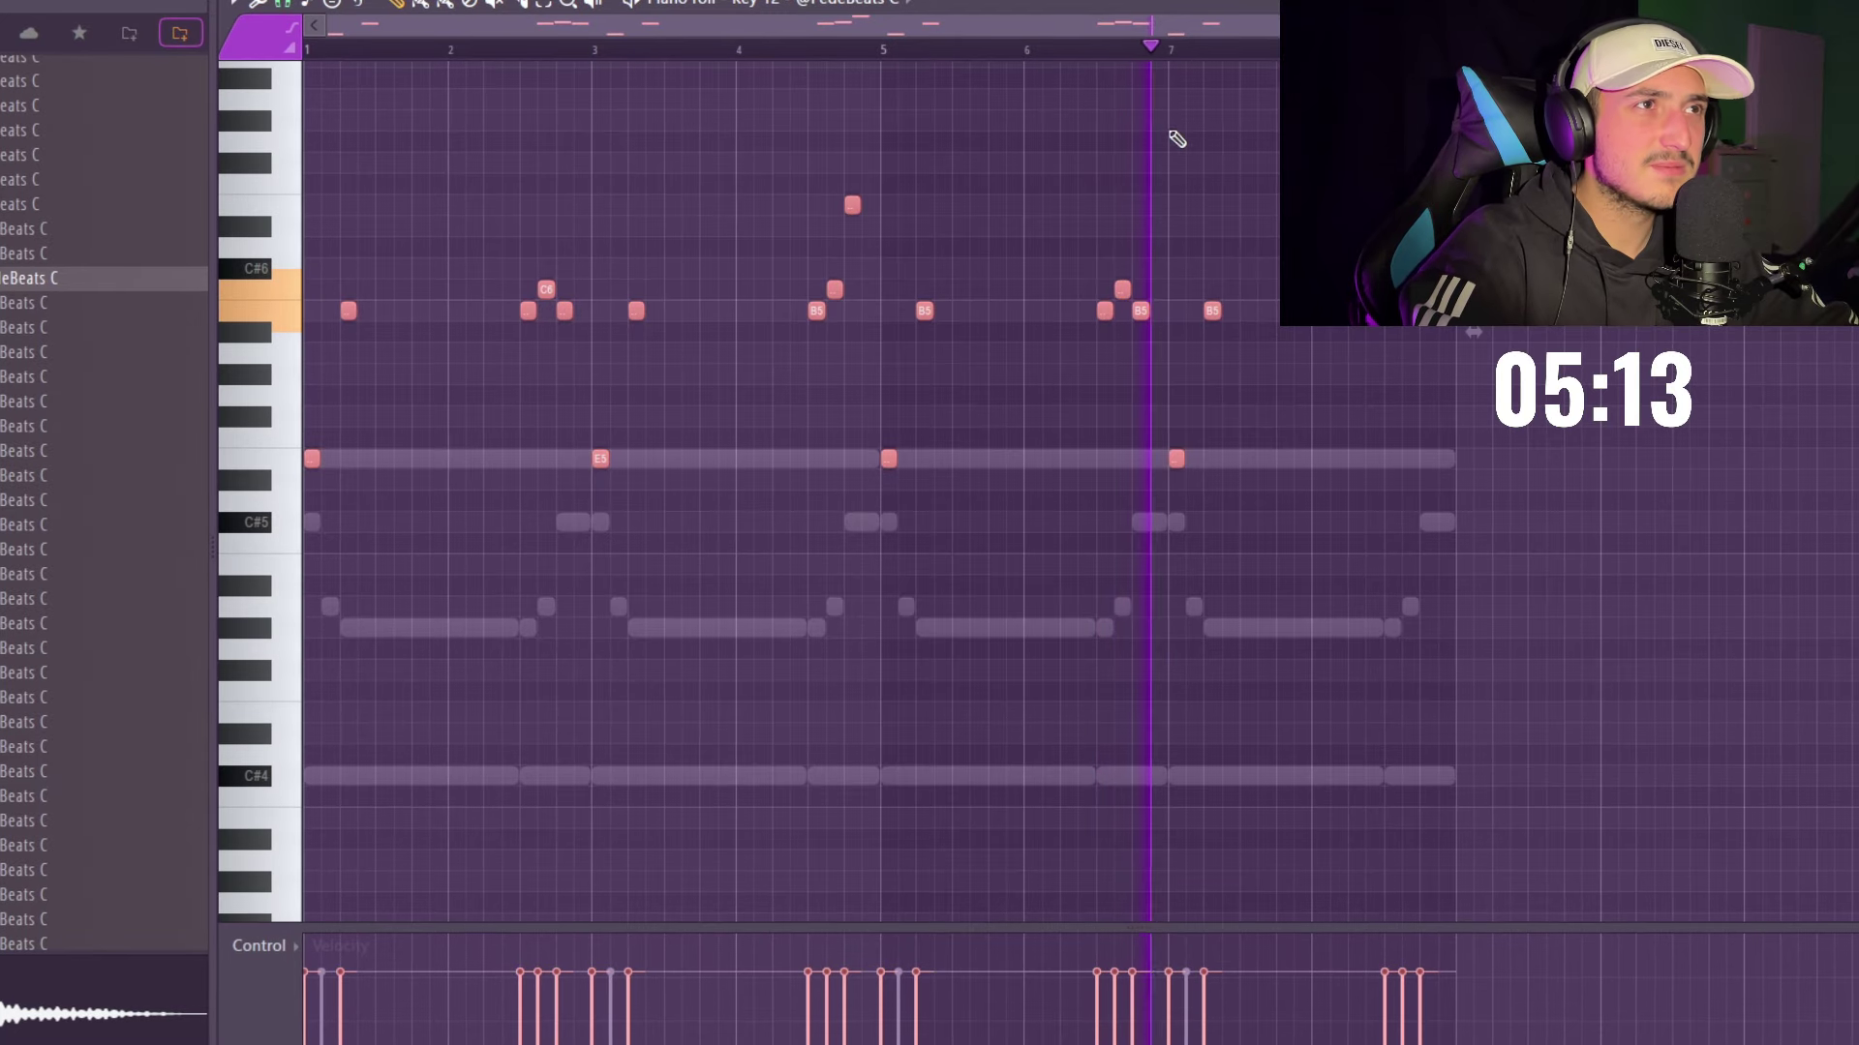
- Write a four-note motif at the start of the Analog Lab V piano roll with short E5, B5, C5 and B4 notes
{"action": "key", "text": "F6"}
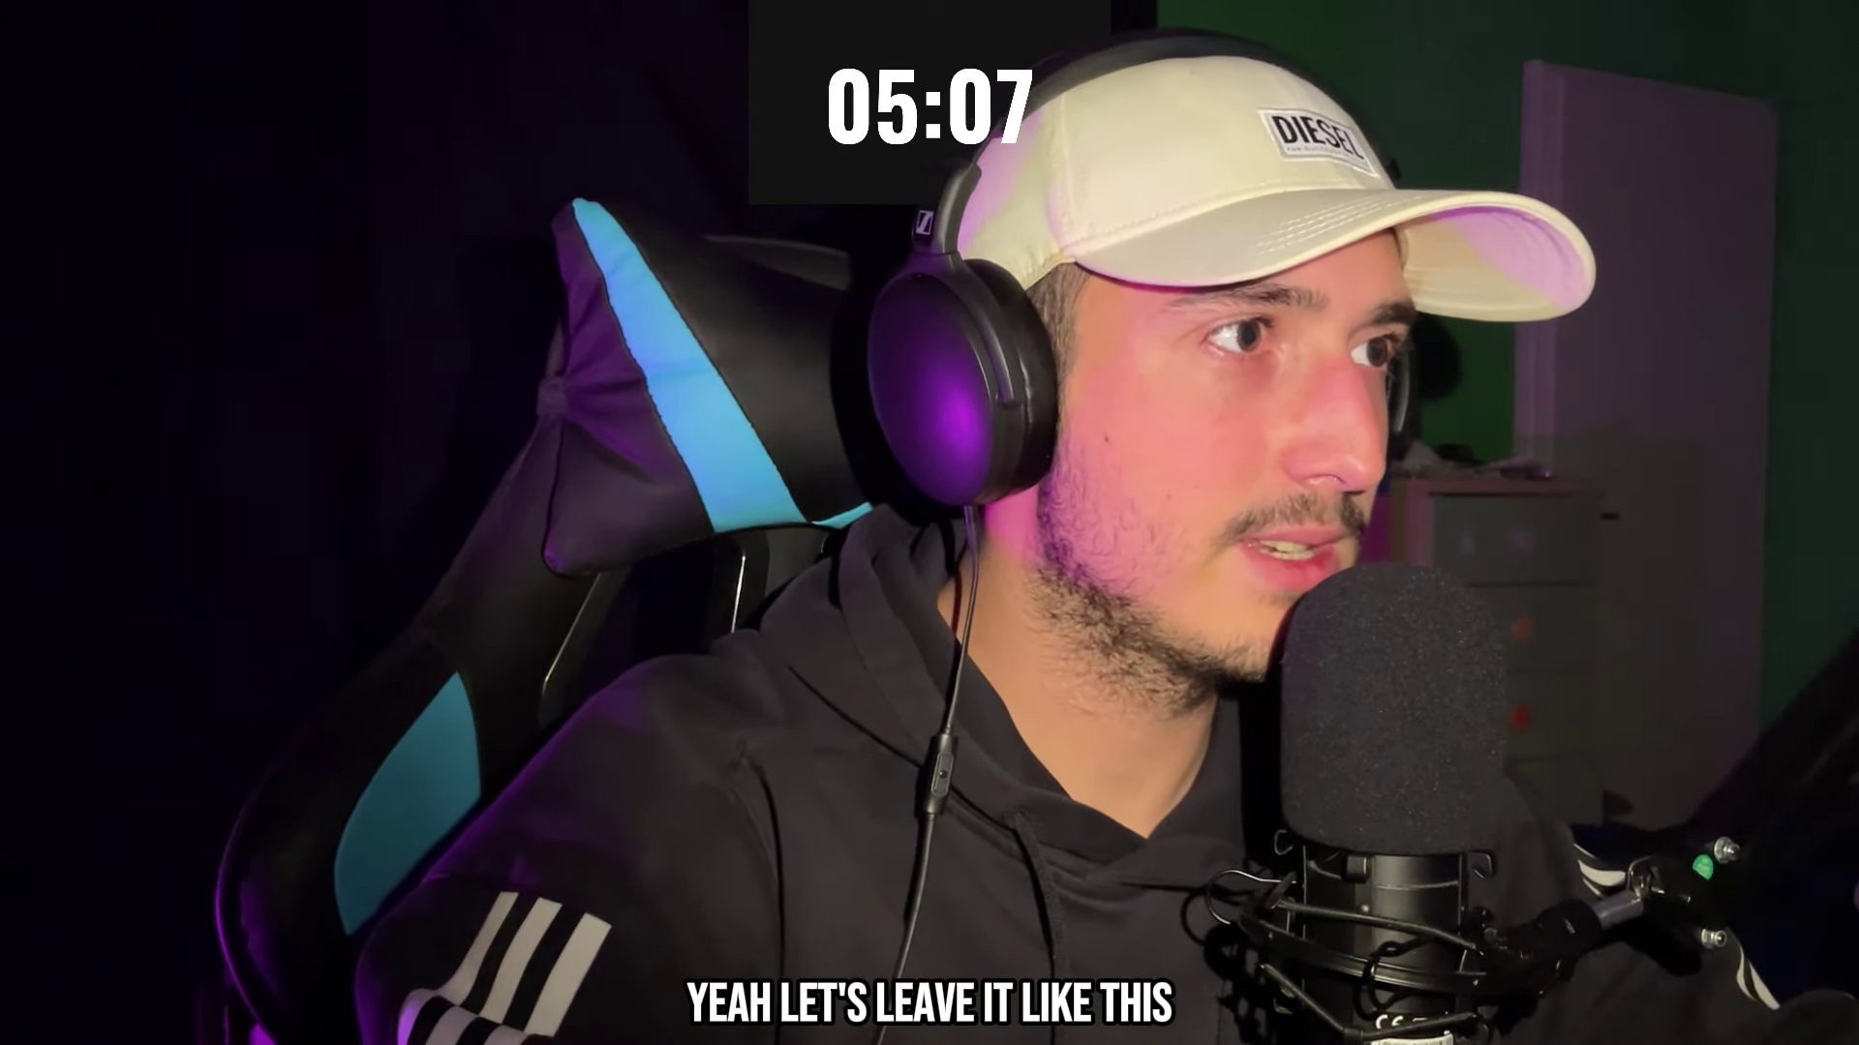
{"action": "right_click", "coordinate": [547, 339]}
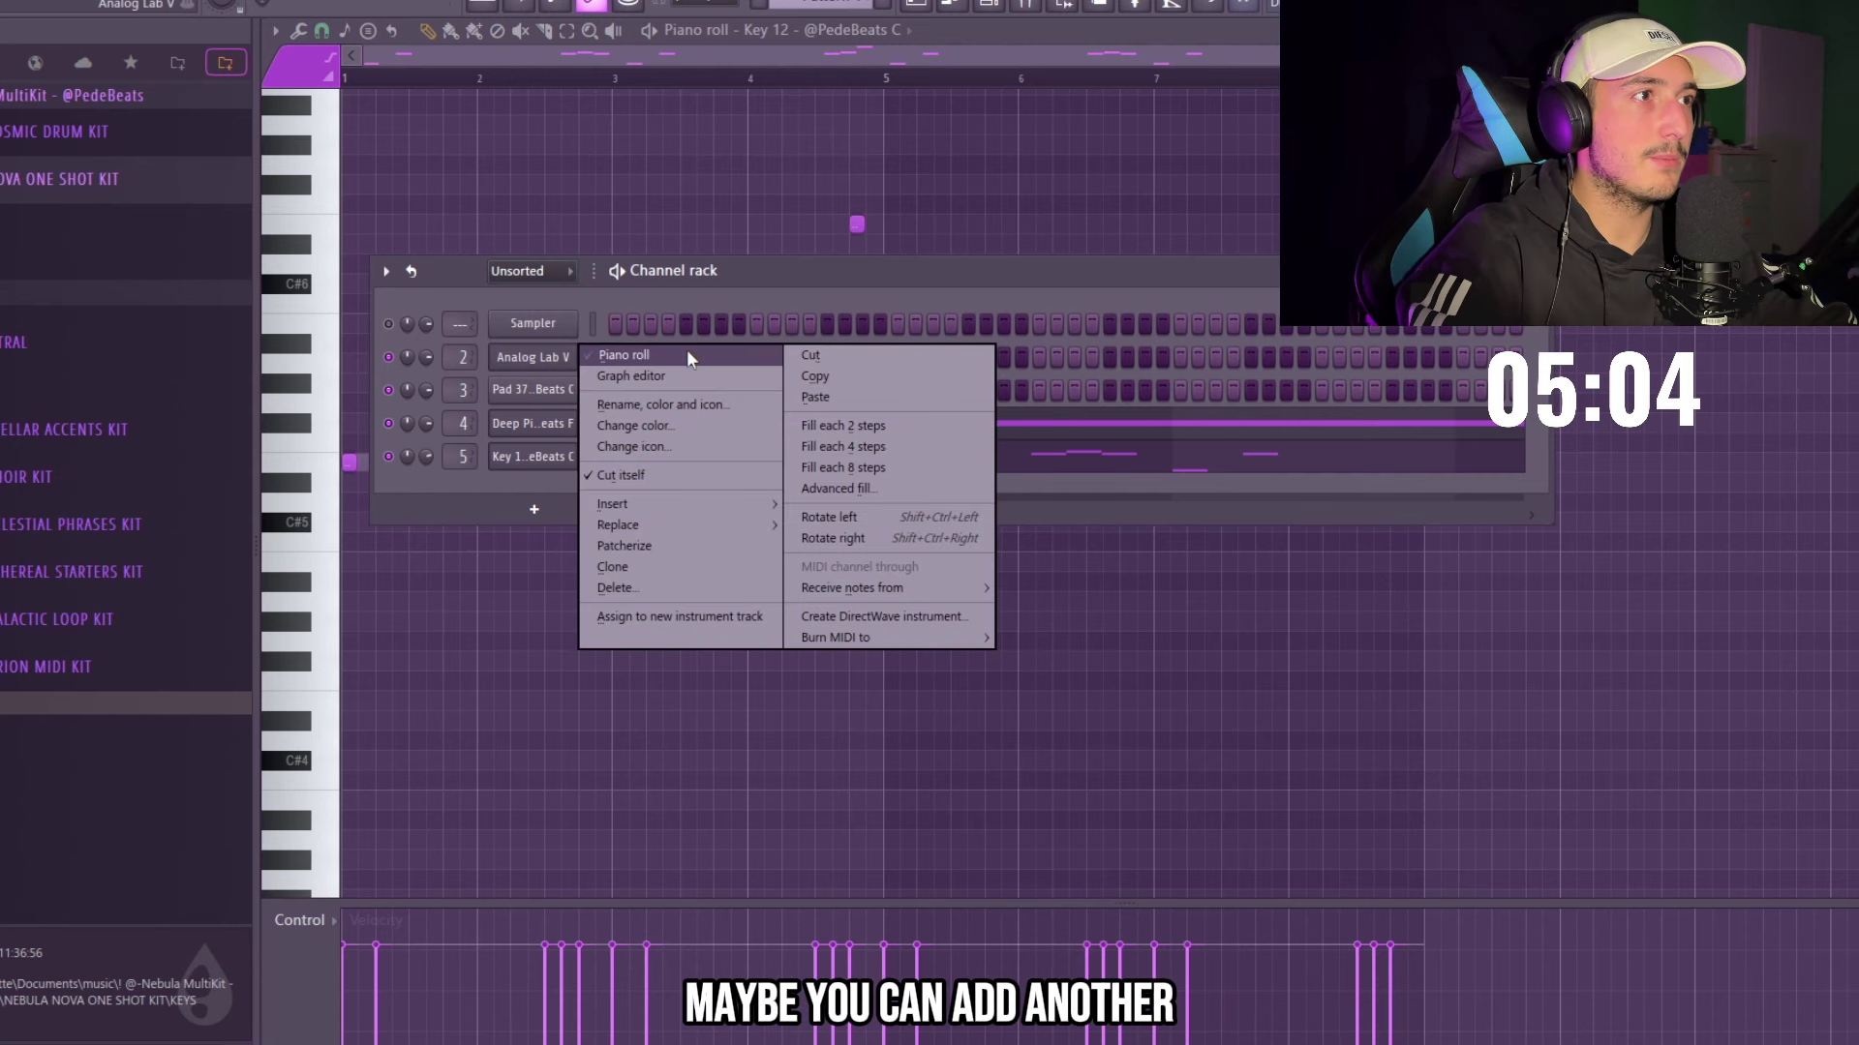
{"action": "left_click", "coordinate": [623, 355]}
{"action": "left_click", "coordinate": [384, 583]}
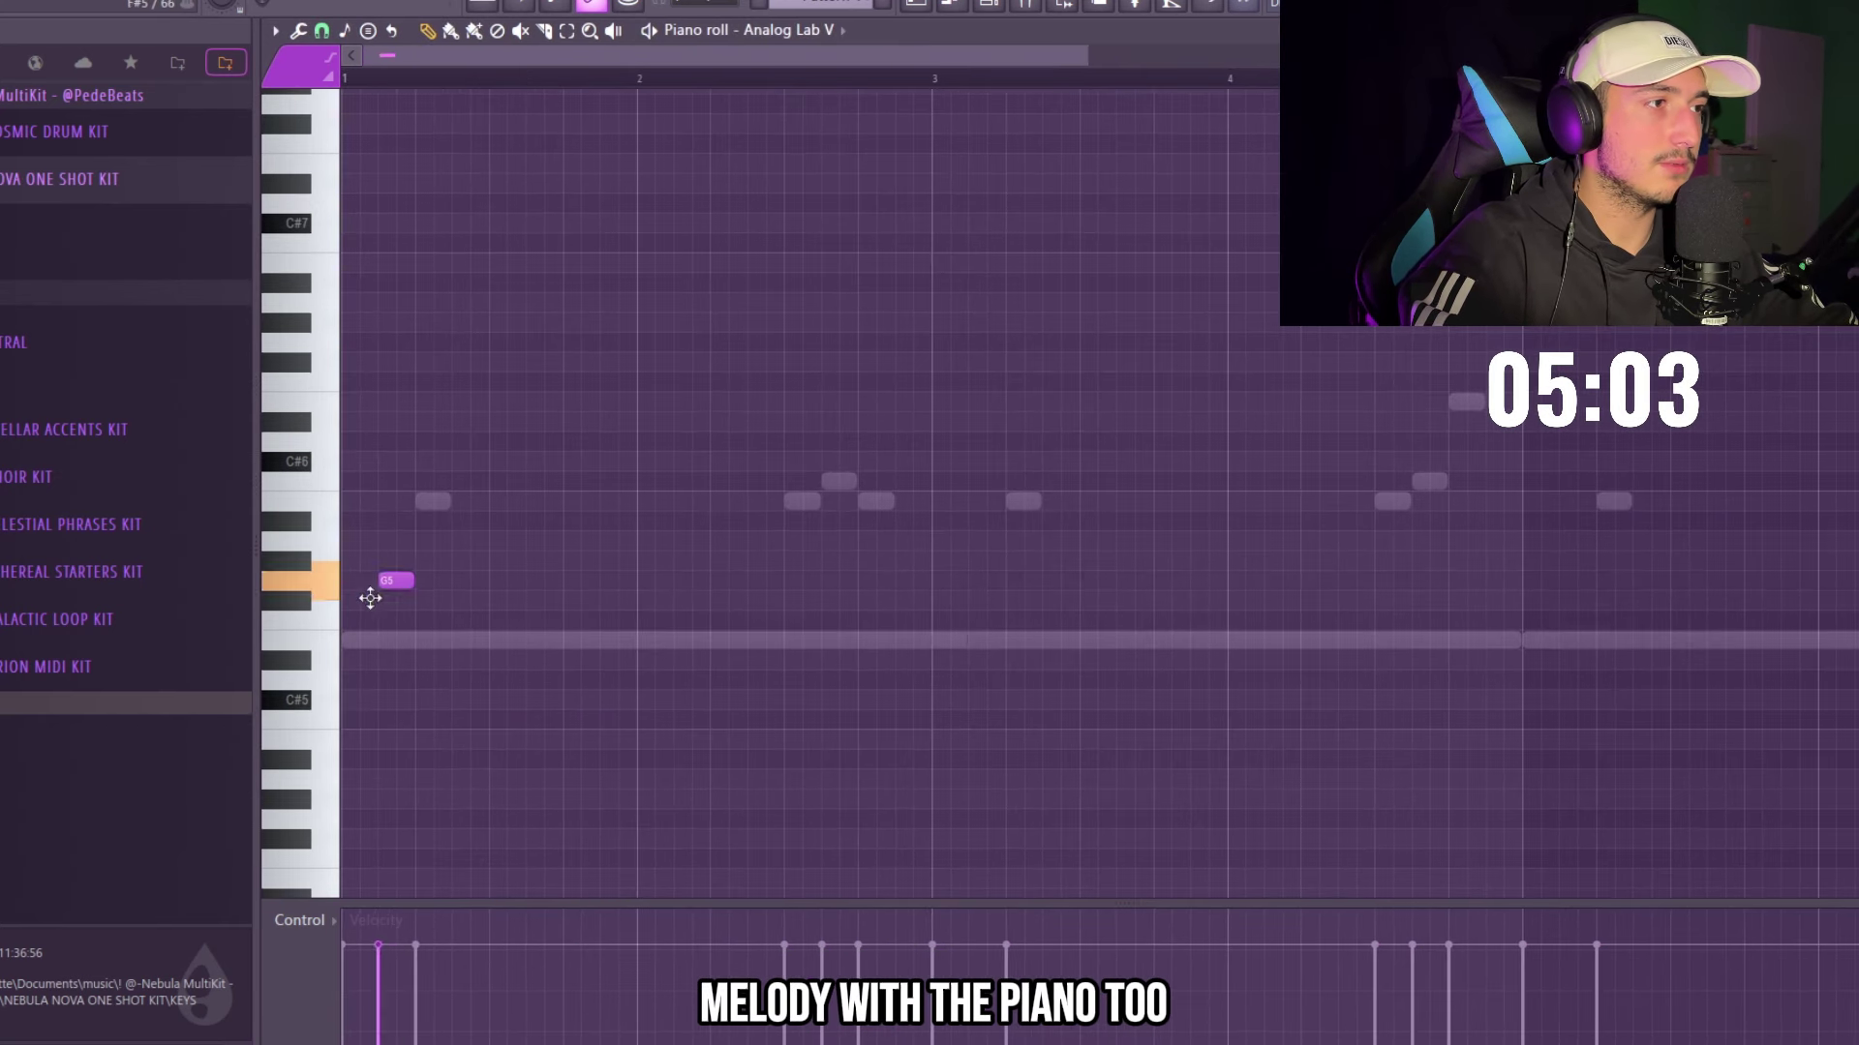
{"action": "left_click", "coordinate": [391, 502]}
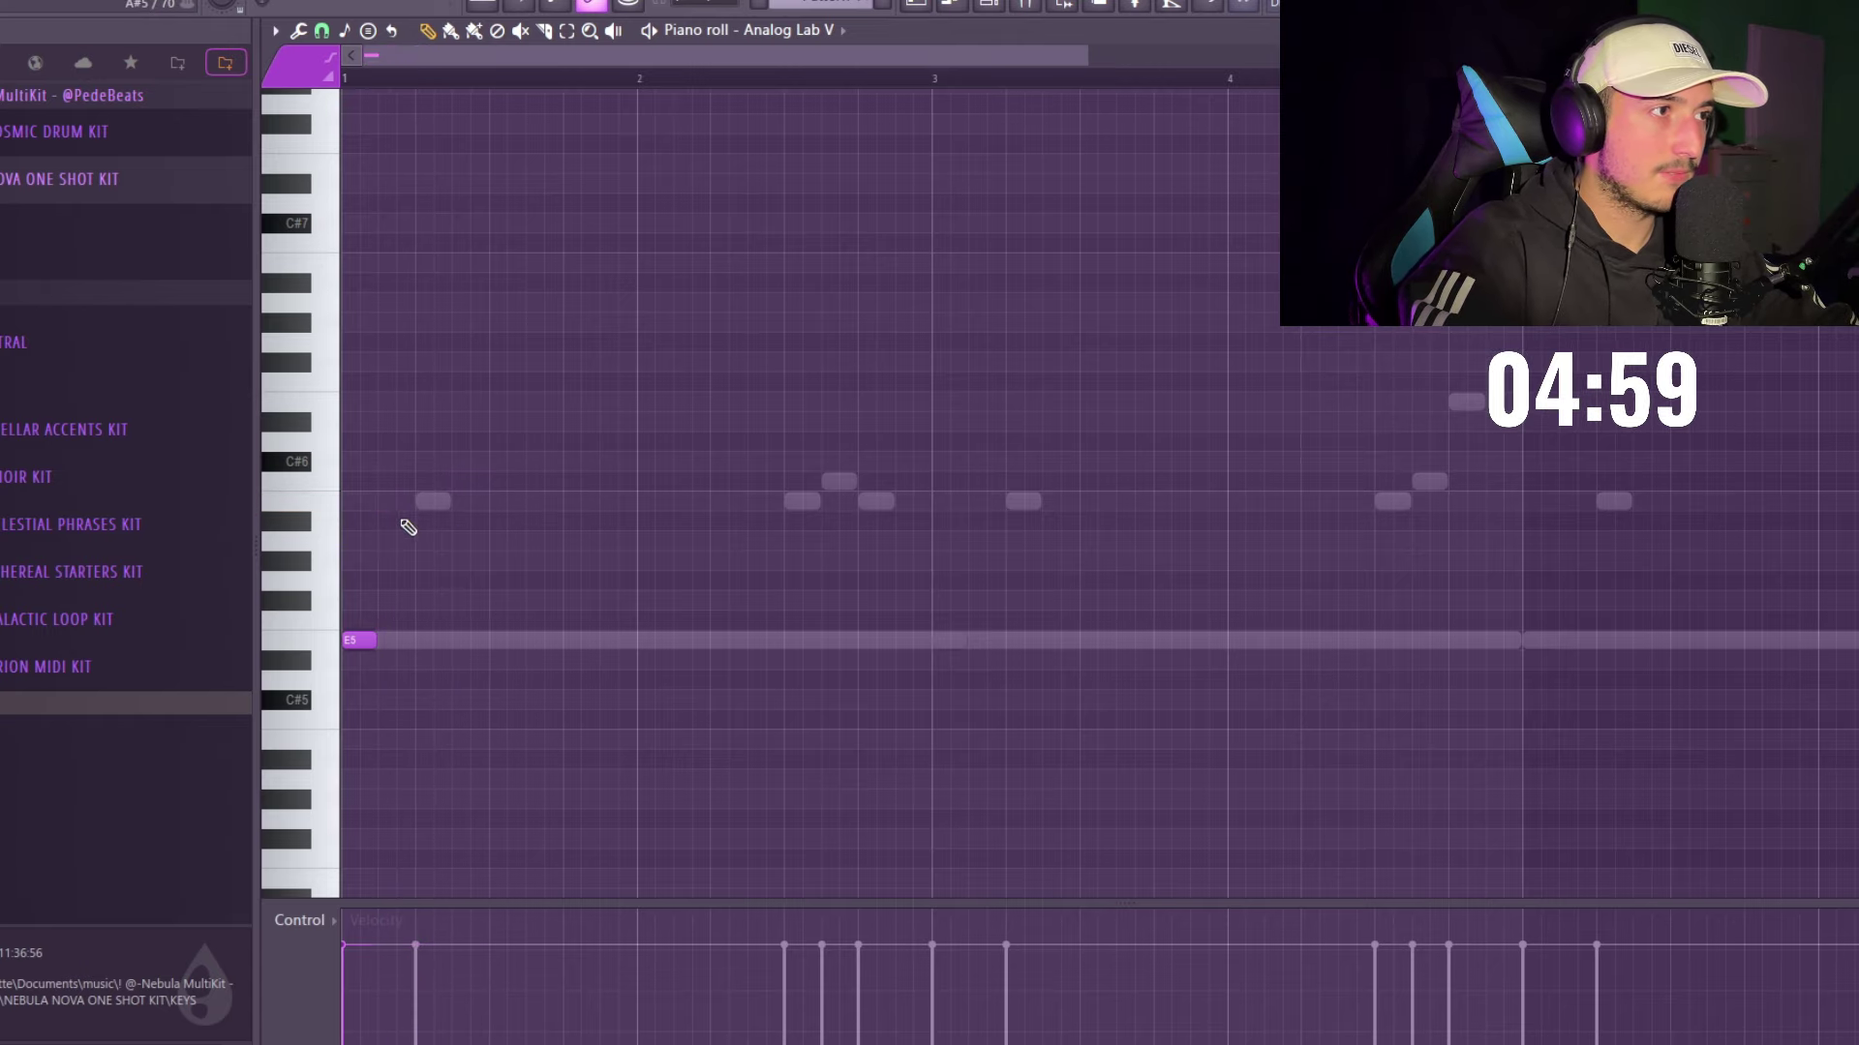
{"action": "left_click", "coordinate": [395, 500]}
{"action": "scroll", "coordinate": [450, 581], "scroll_direction": "down", "scroll_amount": 2}
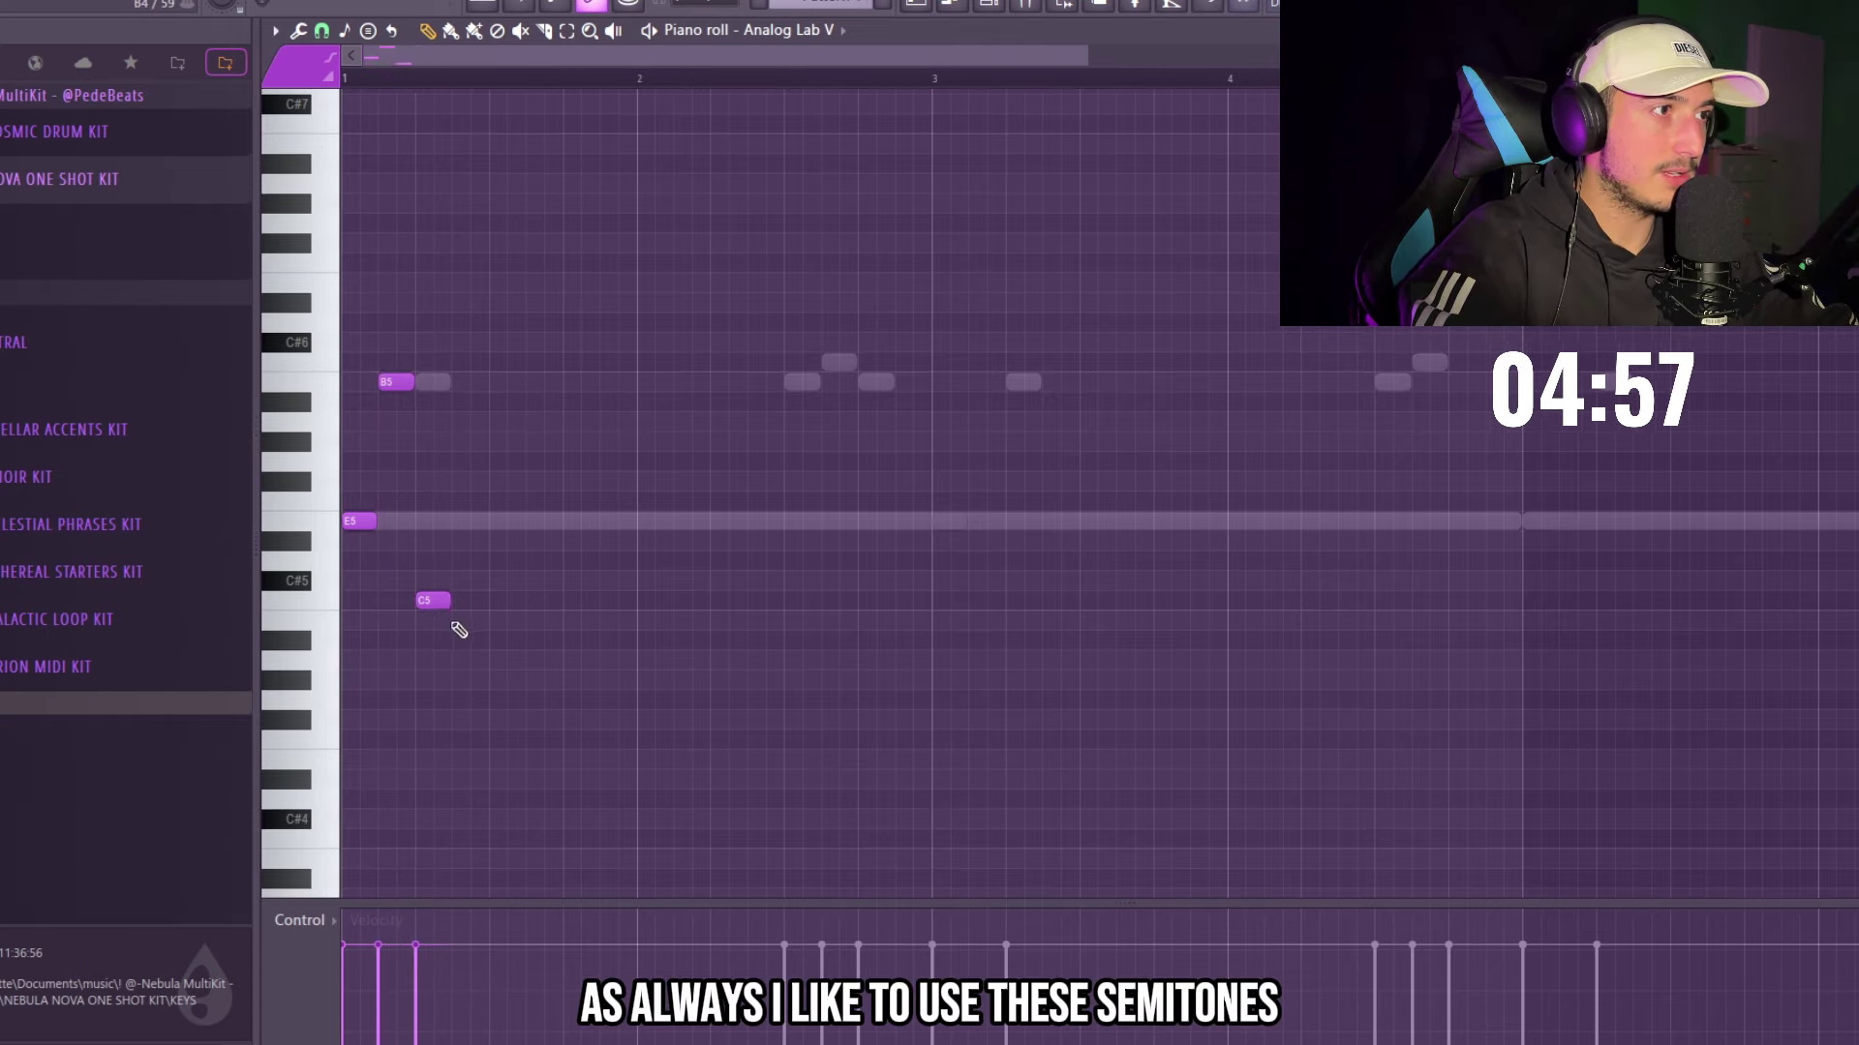
{"action": "left_click", "coordinate": [460, 624]}
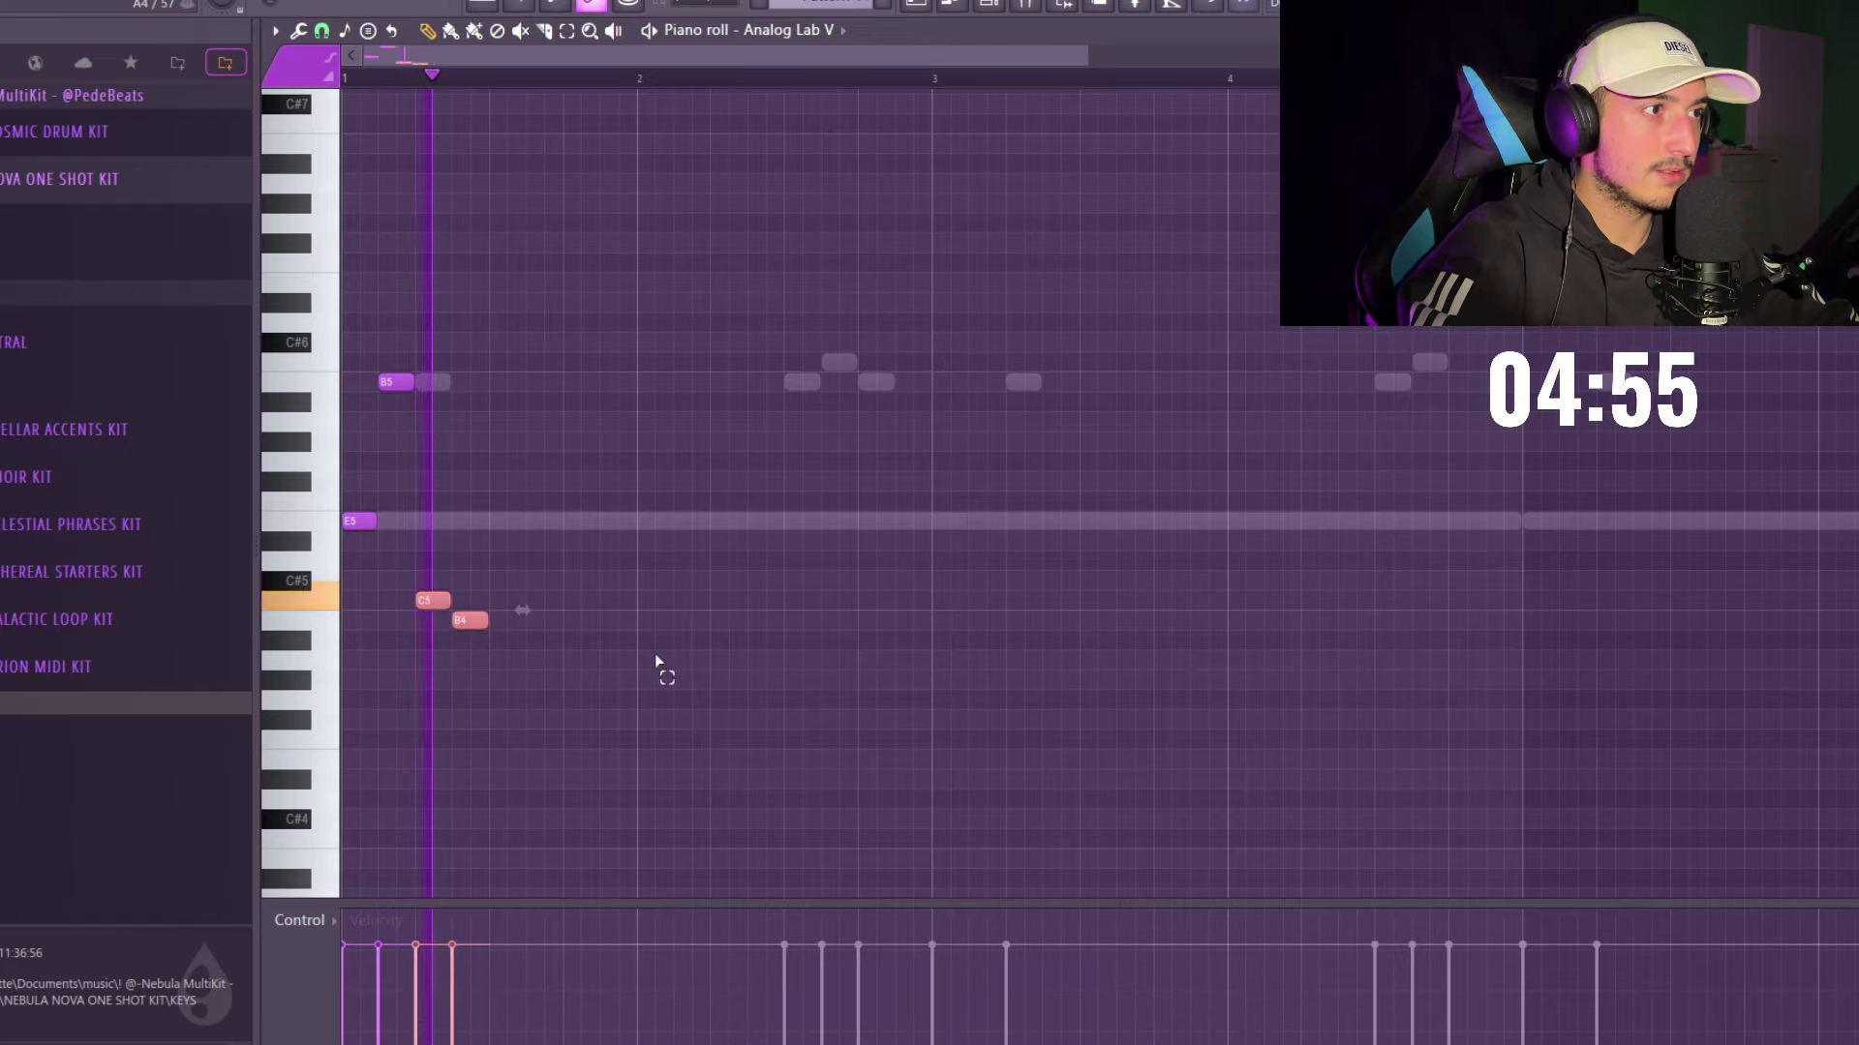
{"action": "key", "text": "space"}
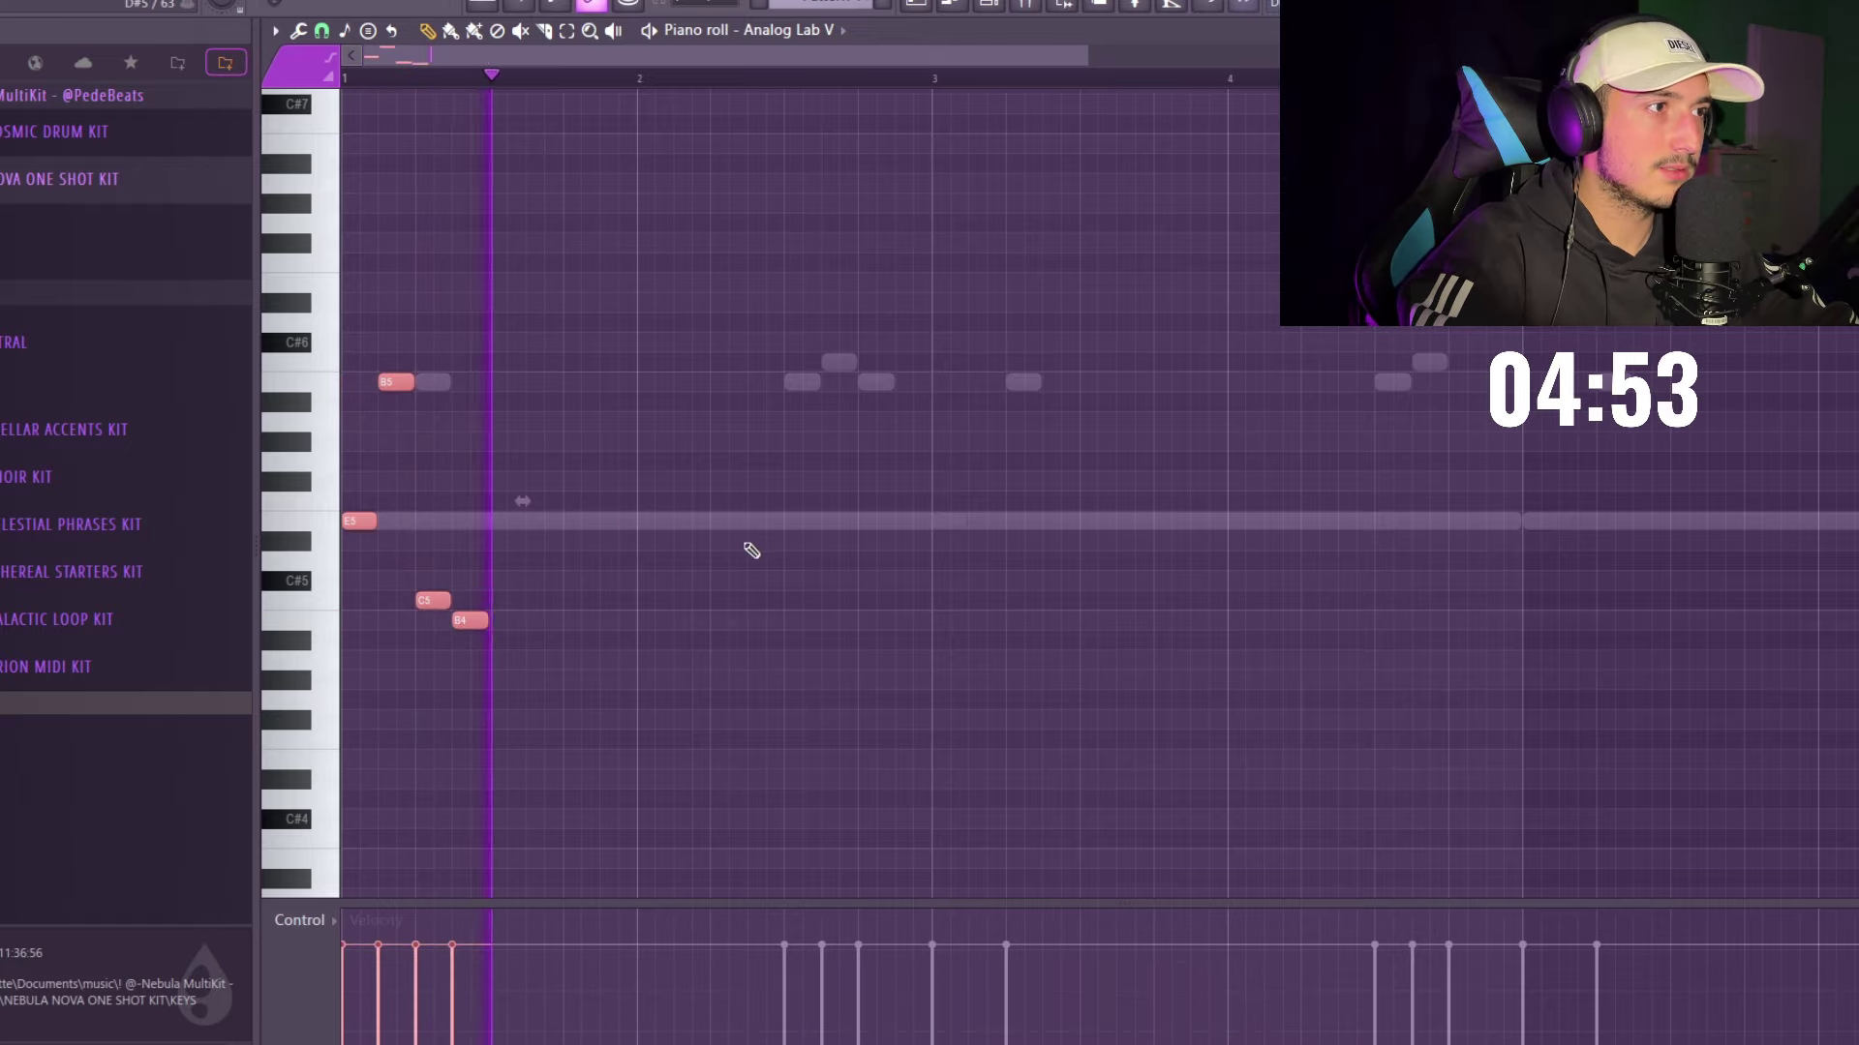
- Raise the Analog Lab V motif by one octave and repeat it every half bar through the end of bar 4
{"action": "left_click_drag", "start_coordinate": [792, 548], "coordinate": [334, 85]}
{"action": "key", "text": "ctrl+b"}
{"action": "key", "text": "ctrl+b"}
{"action": "key", "text": "ctrl+b"}
{"action": "key", "text": "ctrl+b"}
{"action": "key", "text": "ctrl+b"}
{"action": "scroll", "coordinate": [771, 441], "scroll_direction": "down", "scroll_amount": 2}
{"action": "key", "text": "ctrl+b"}
{"action": "key", "text": "ctrl+b"}
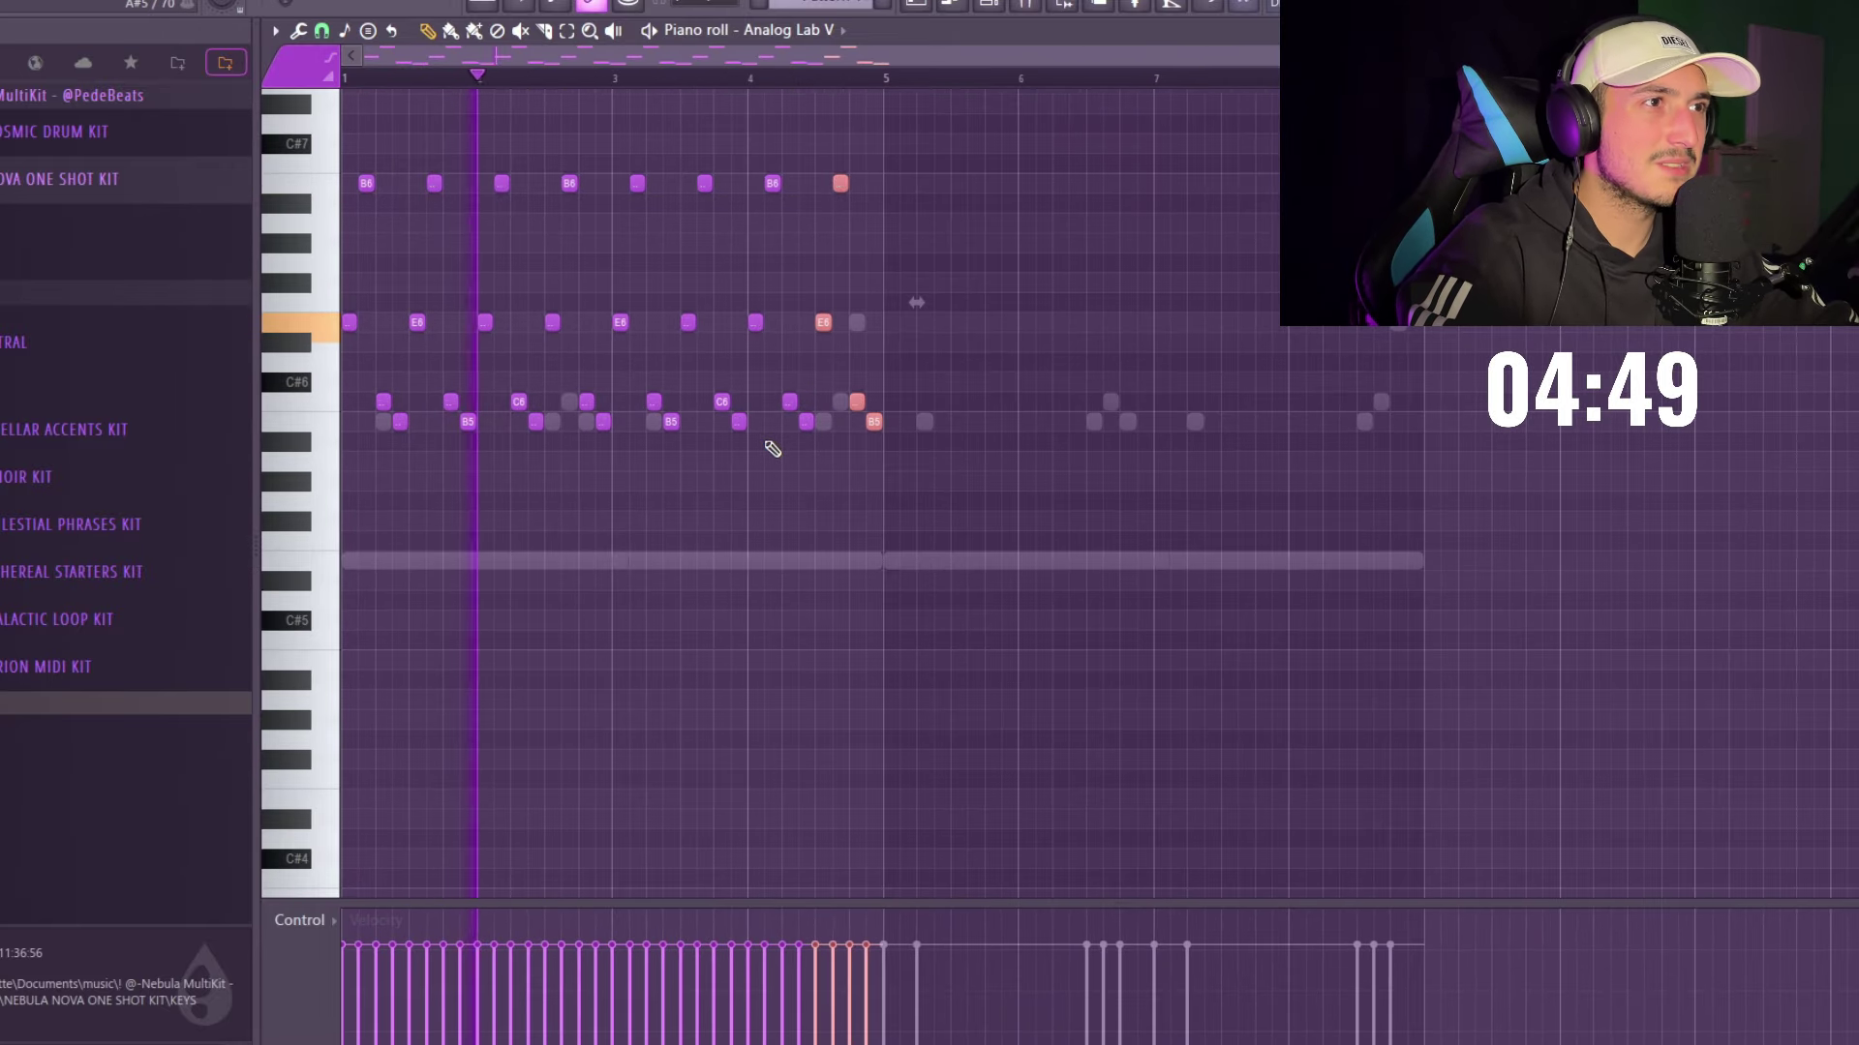
- Delete the motif repeat in the second half of bar 2
{"action": "left_click_drag", "start_coordinate": [1310, 510], "coordinate": [345, 172]}
{"action": "left_click_drag", "start_coordinate": [1075, 490], "coordinate": [625, 102]}
{"action": "key", "text": "space"}
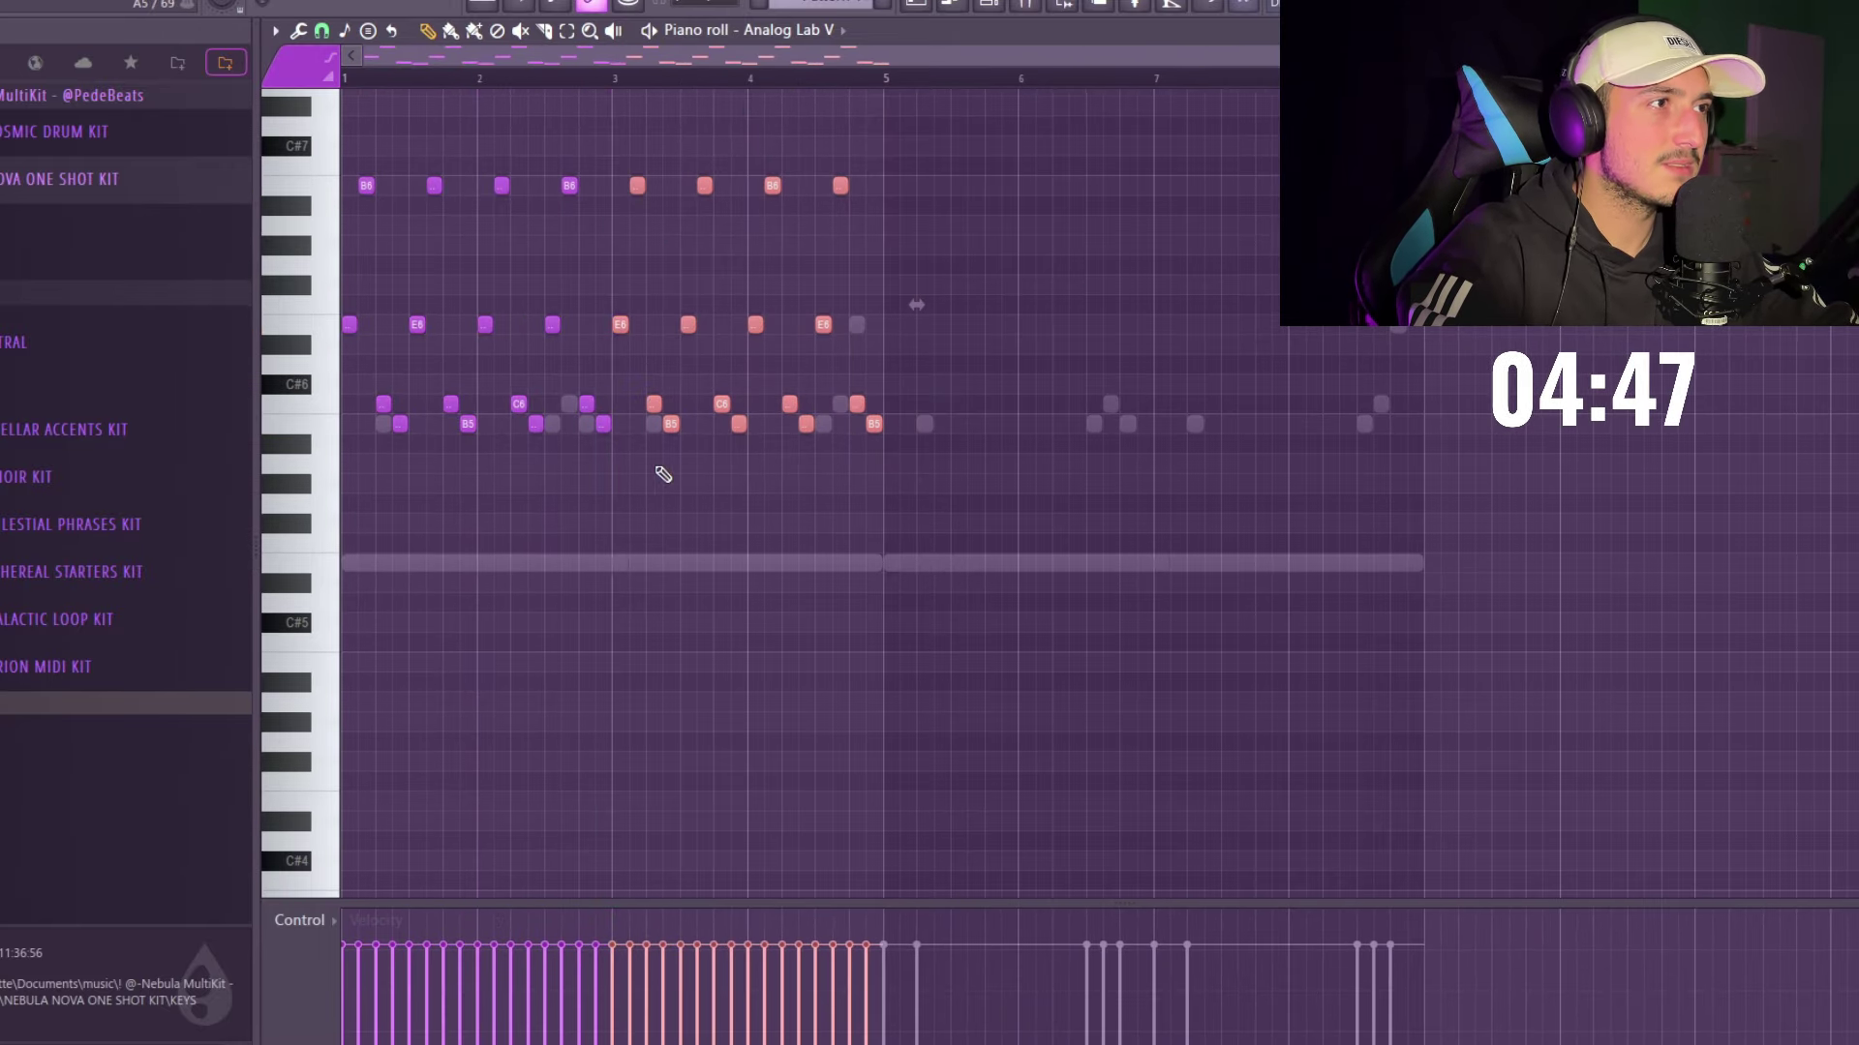
{"action": "left_click_drag", "start_coordinate": [611, 449], "coordinate": [539, 142]}
{"action": "left_click_drag", "start_coordinate": [610, 470], "coordinate": [552, 155]}
{"action": "key", "text": "space"}
{"action": "key", "text": "Delete"}
- Replace the notes in bars 3 and 4 with a copy of bars 1 and 2, and repeat that phrase through bar 8
{"action": "left_click_drag", "start_coordinate": [1096, 471], "coordinate": [614, 70]}
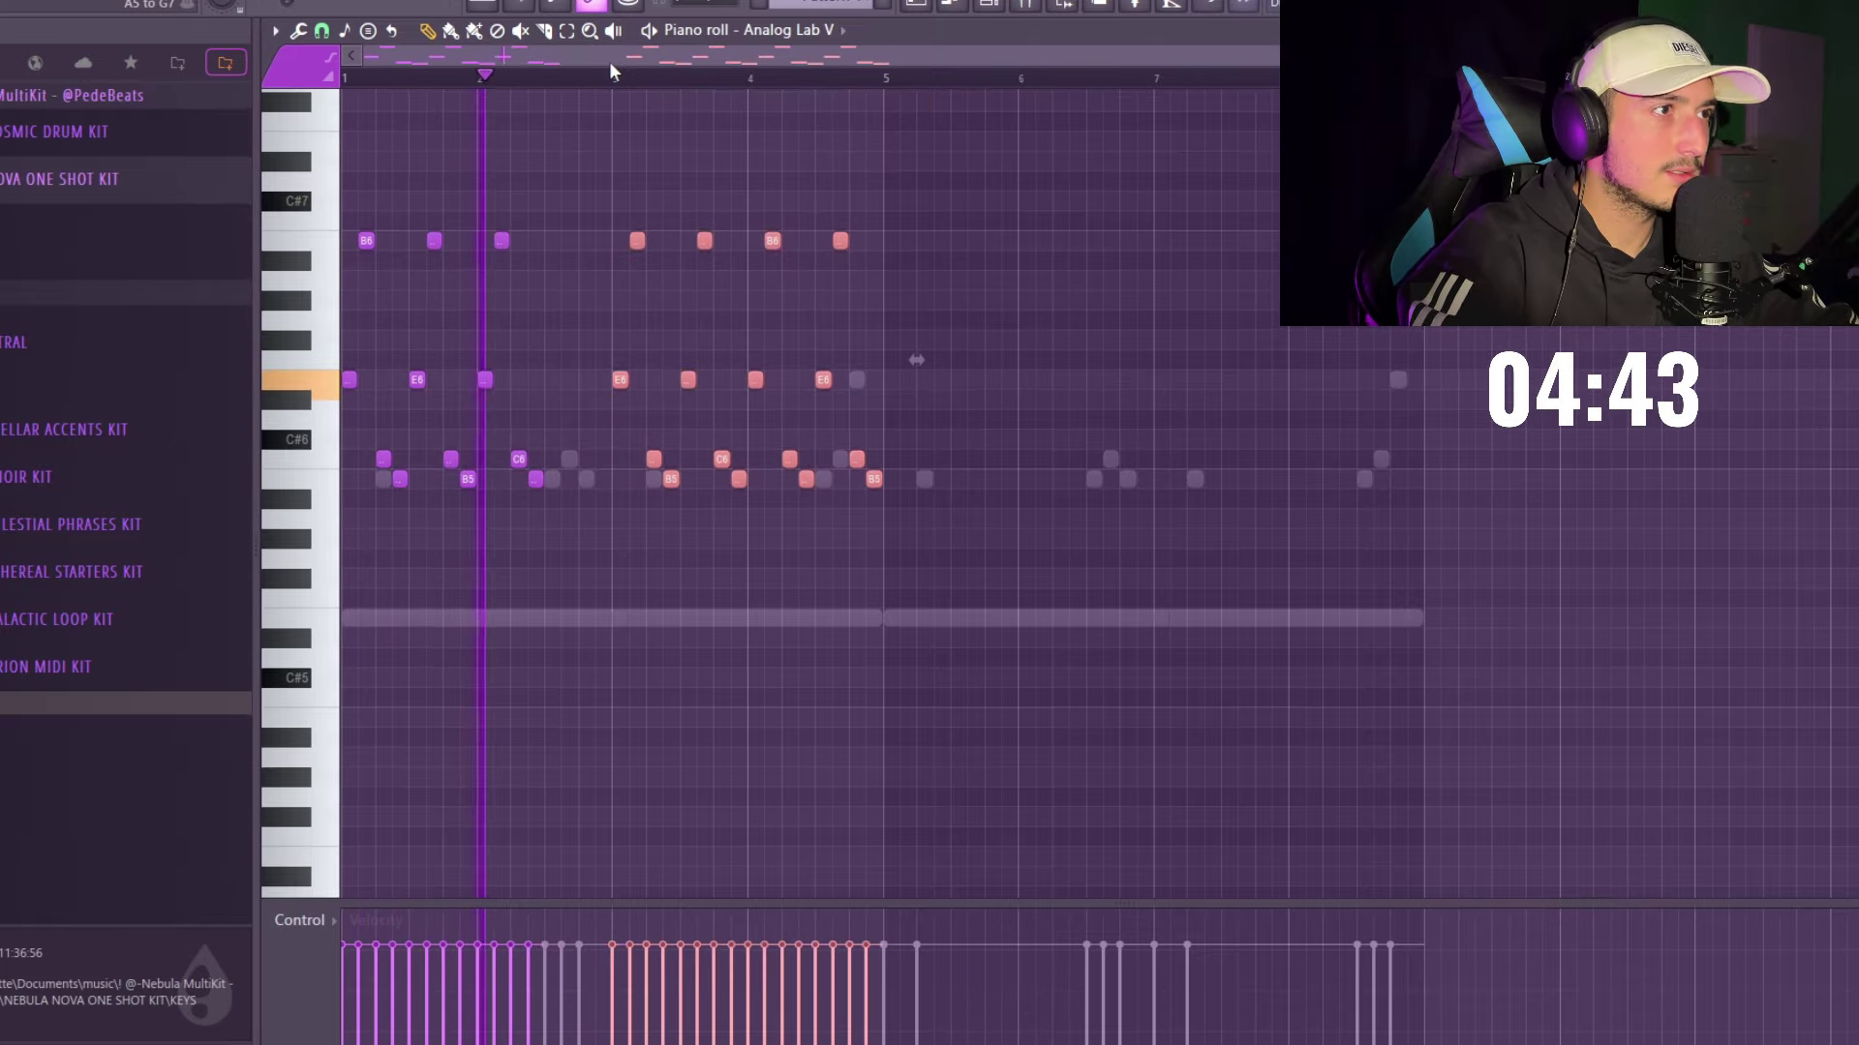
{"action": "key", "text": "Delete"}
{"action": "left_click_drag", "start_coordinate": [786, 510], "coordinate": [68, 41]}
{"action": "key", "text": "ctrl+b"}
{"action": "key", "text": "ctrl+b"}
{"action": "key", "text": "ctrl+b"}
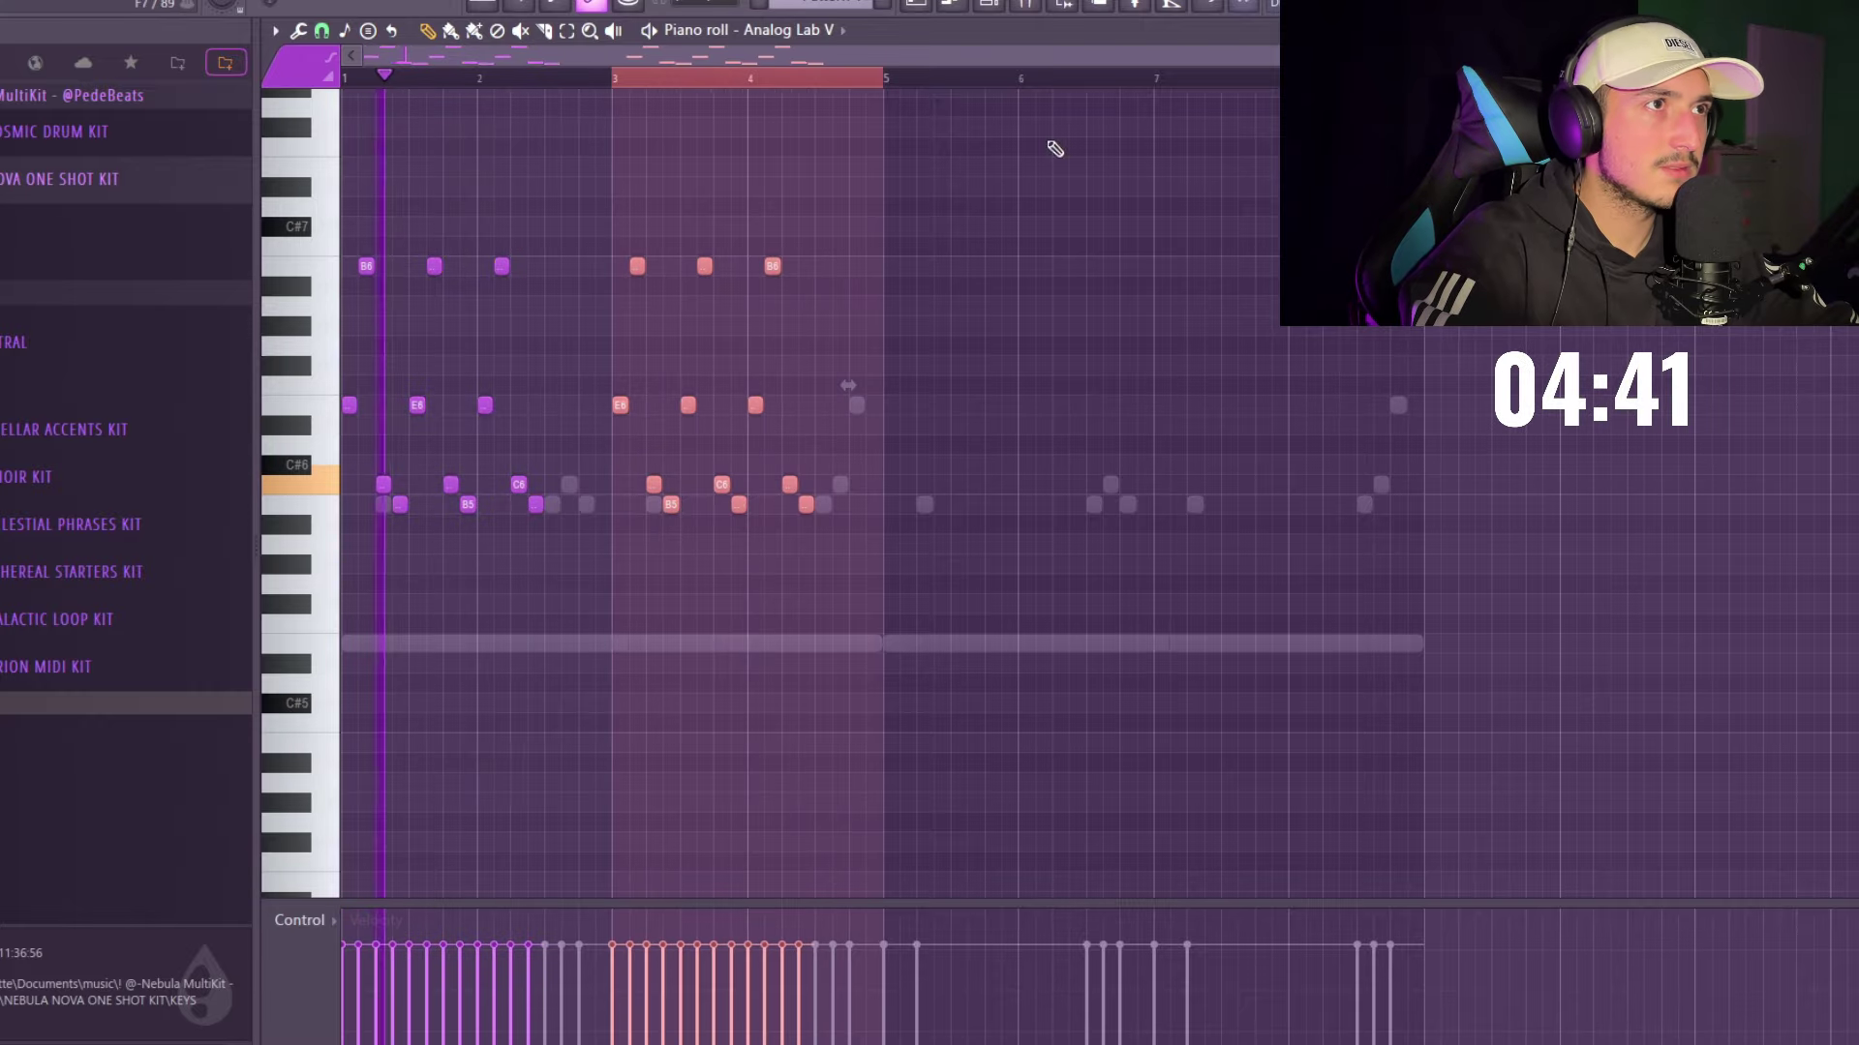
- Raise the Analog Lab V notes in bars 5 to 8 by one octave
{"action": "left_click_drag", "start_coordinate": [1578, 591], "coordinate": [872, 85]}
{"action": "key", "text": "ctrl+Up"}
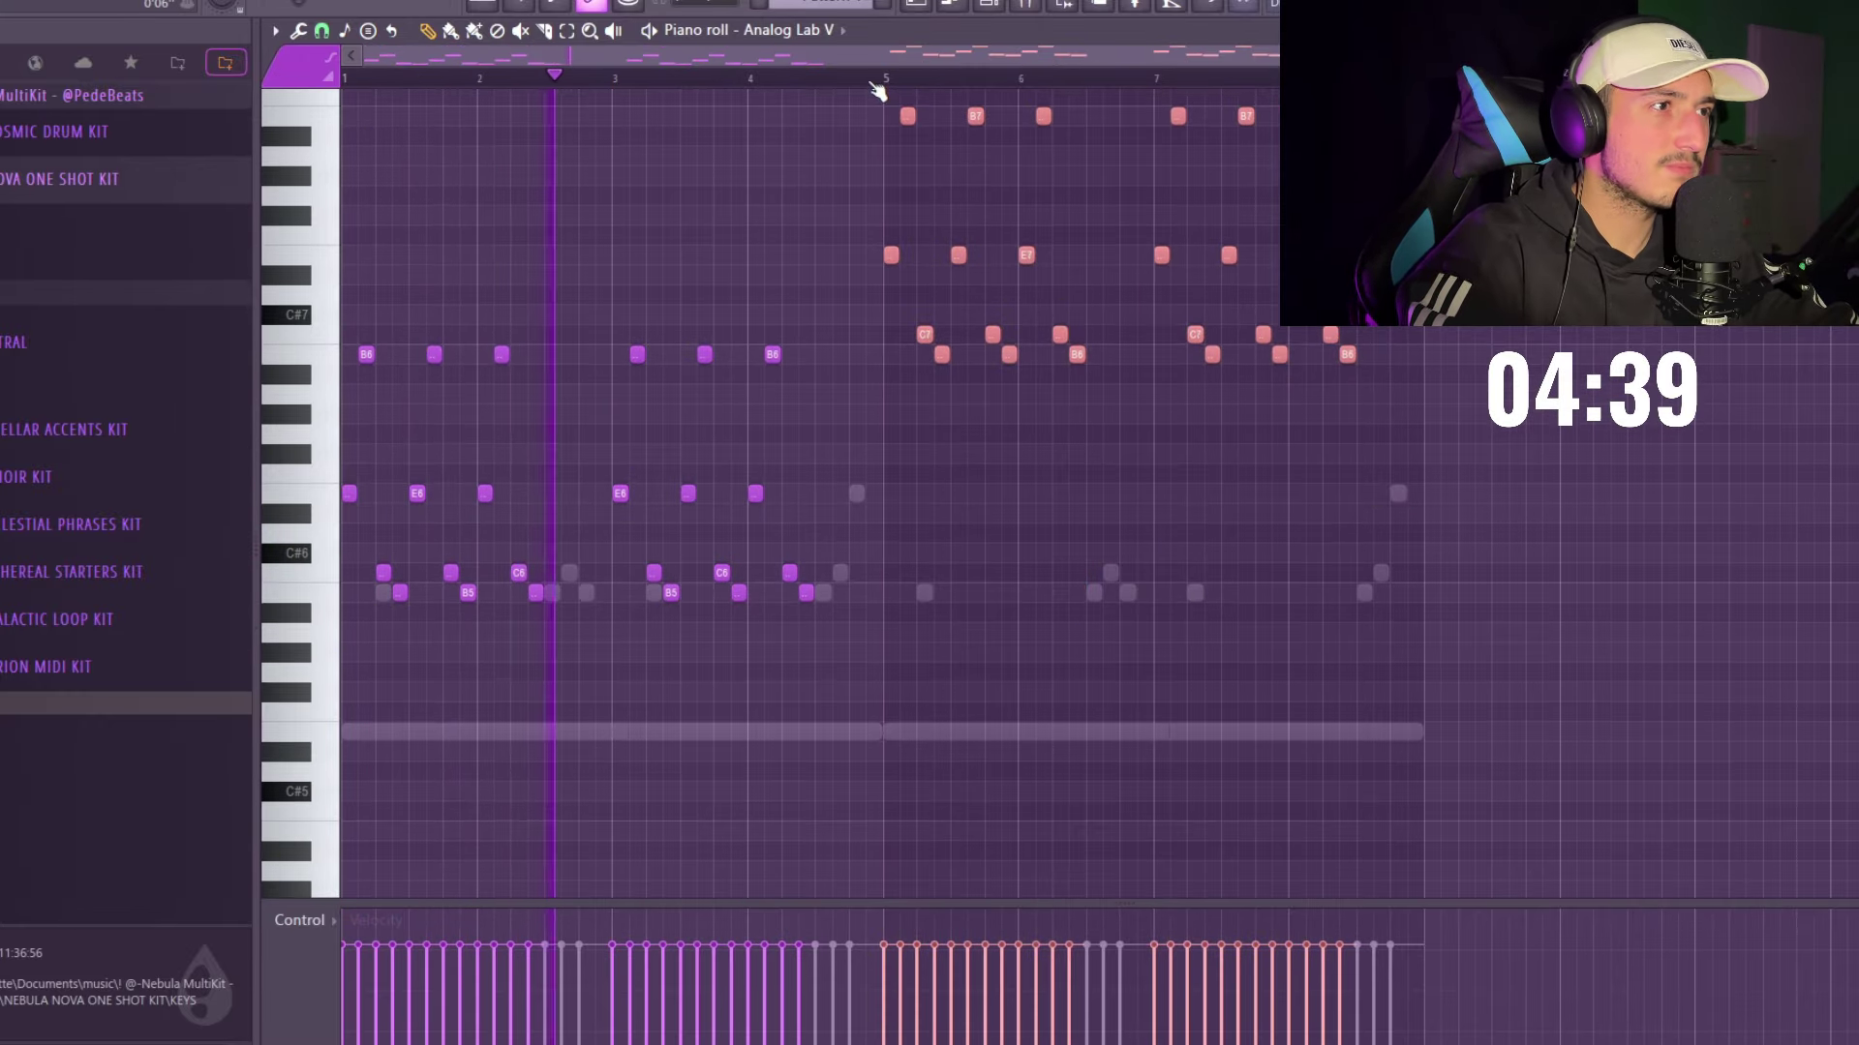
{"action": "left_click_drag", "start_coordinate": [1540, 653], "coordinate": [242, 123]}
{"action": "left_click_drag", "start_coordinate": [1587, 726], "coordinate": [95, 81]}
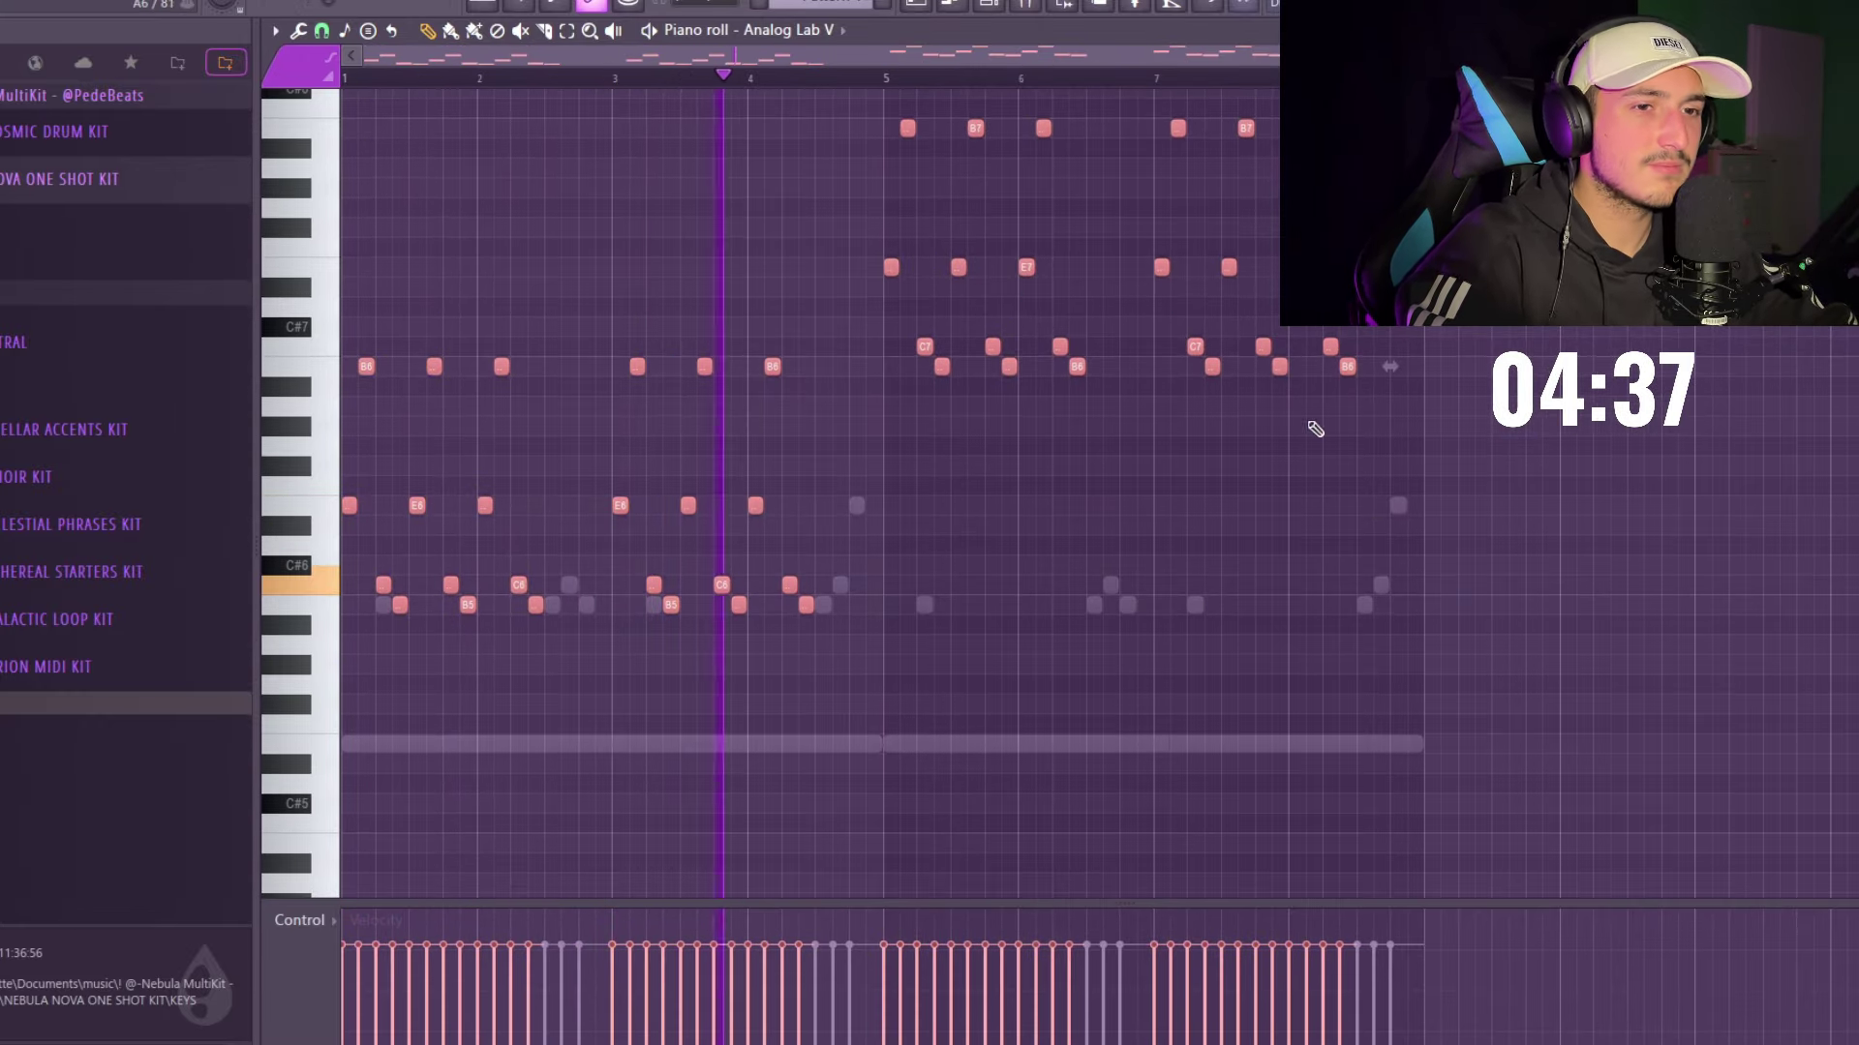
{"action": "left_click_drag", "start_coordinate": [1612, 606], "coordinate": [108, 13]}
{"action": "right_click", "coordinate": [1452, 458]}
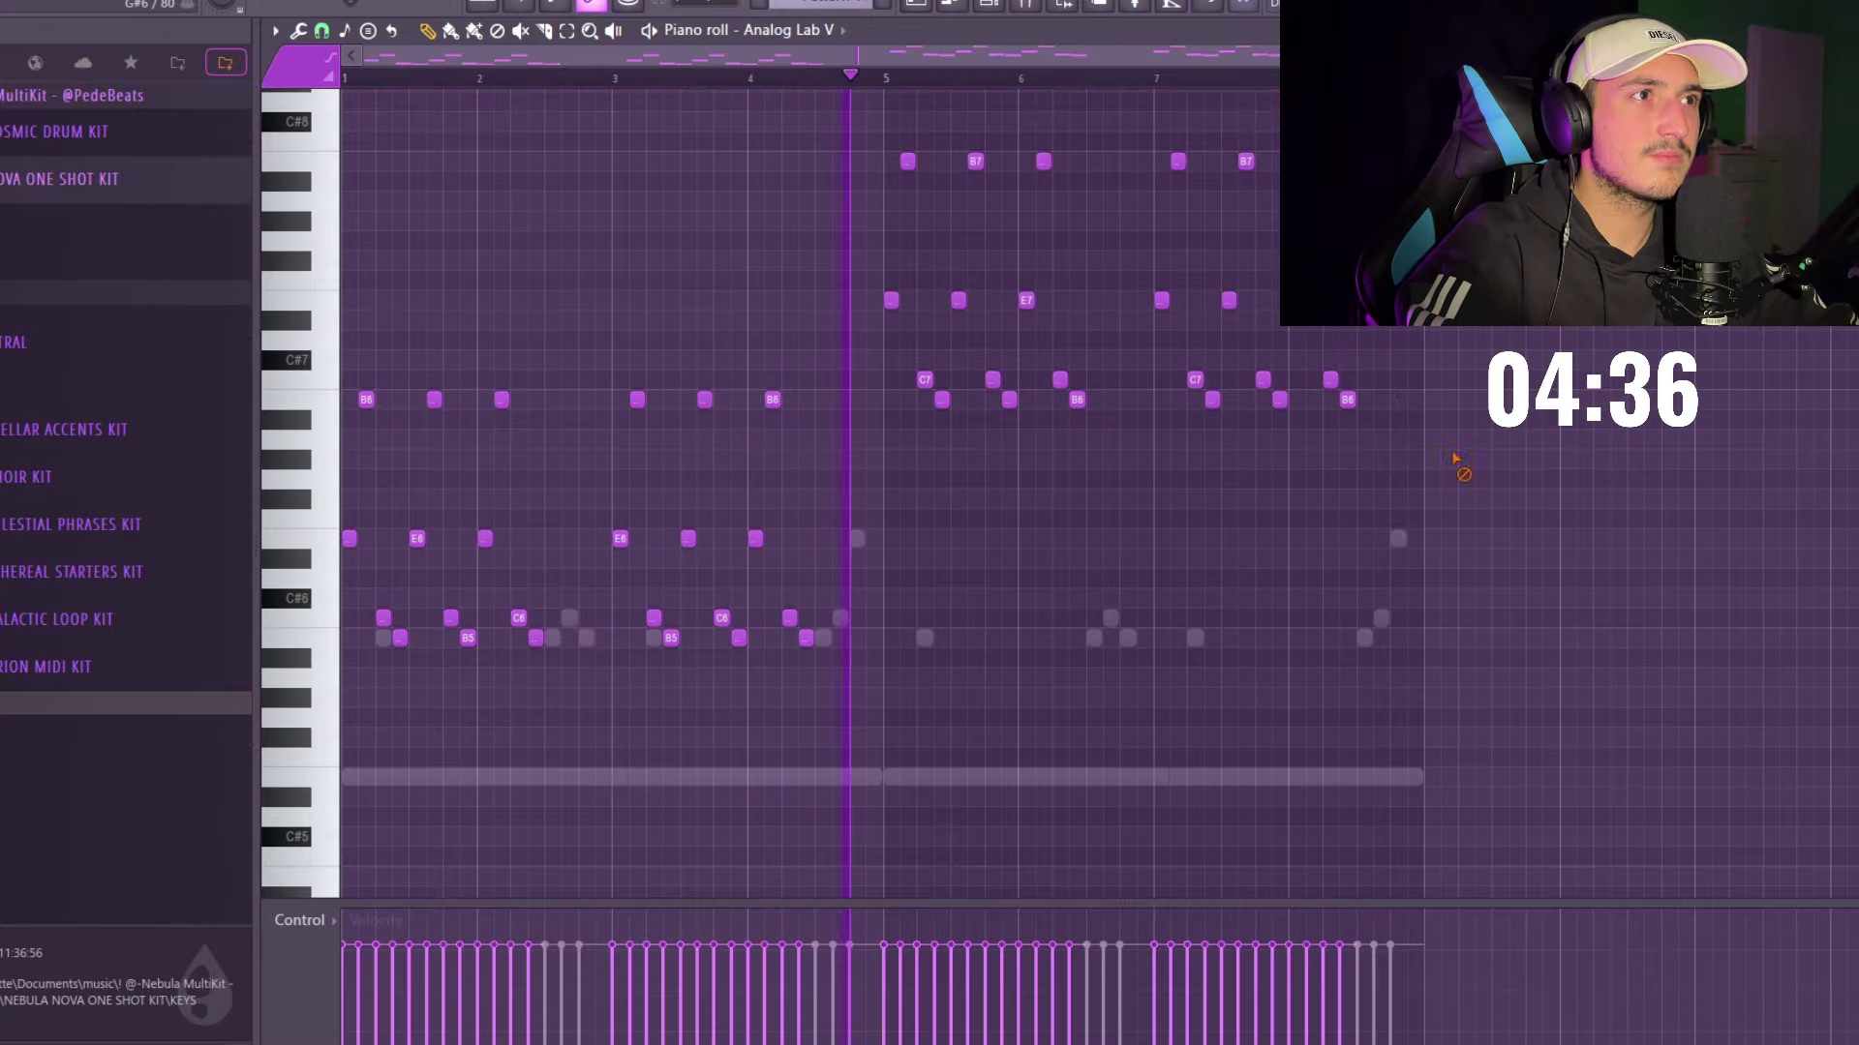
- Add the Originals - Epic Choir one-shot as a new channel and place an E6 note at the start of bar 1
{"action": "left_click", "coordinate": [998, 10]}
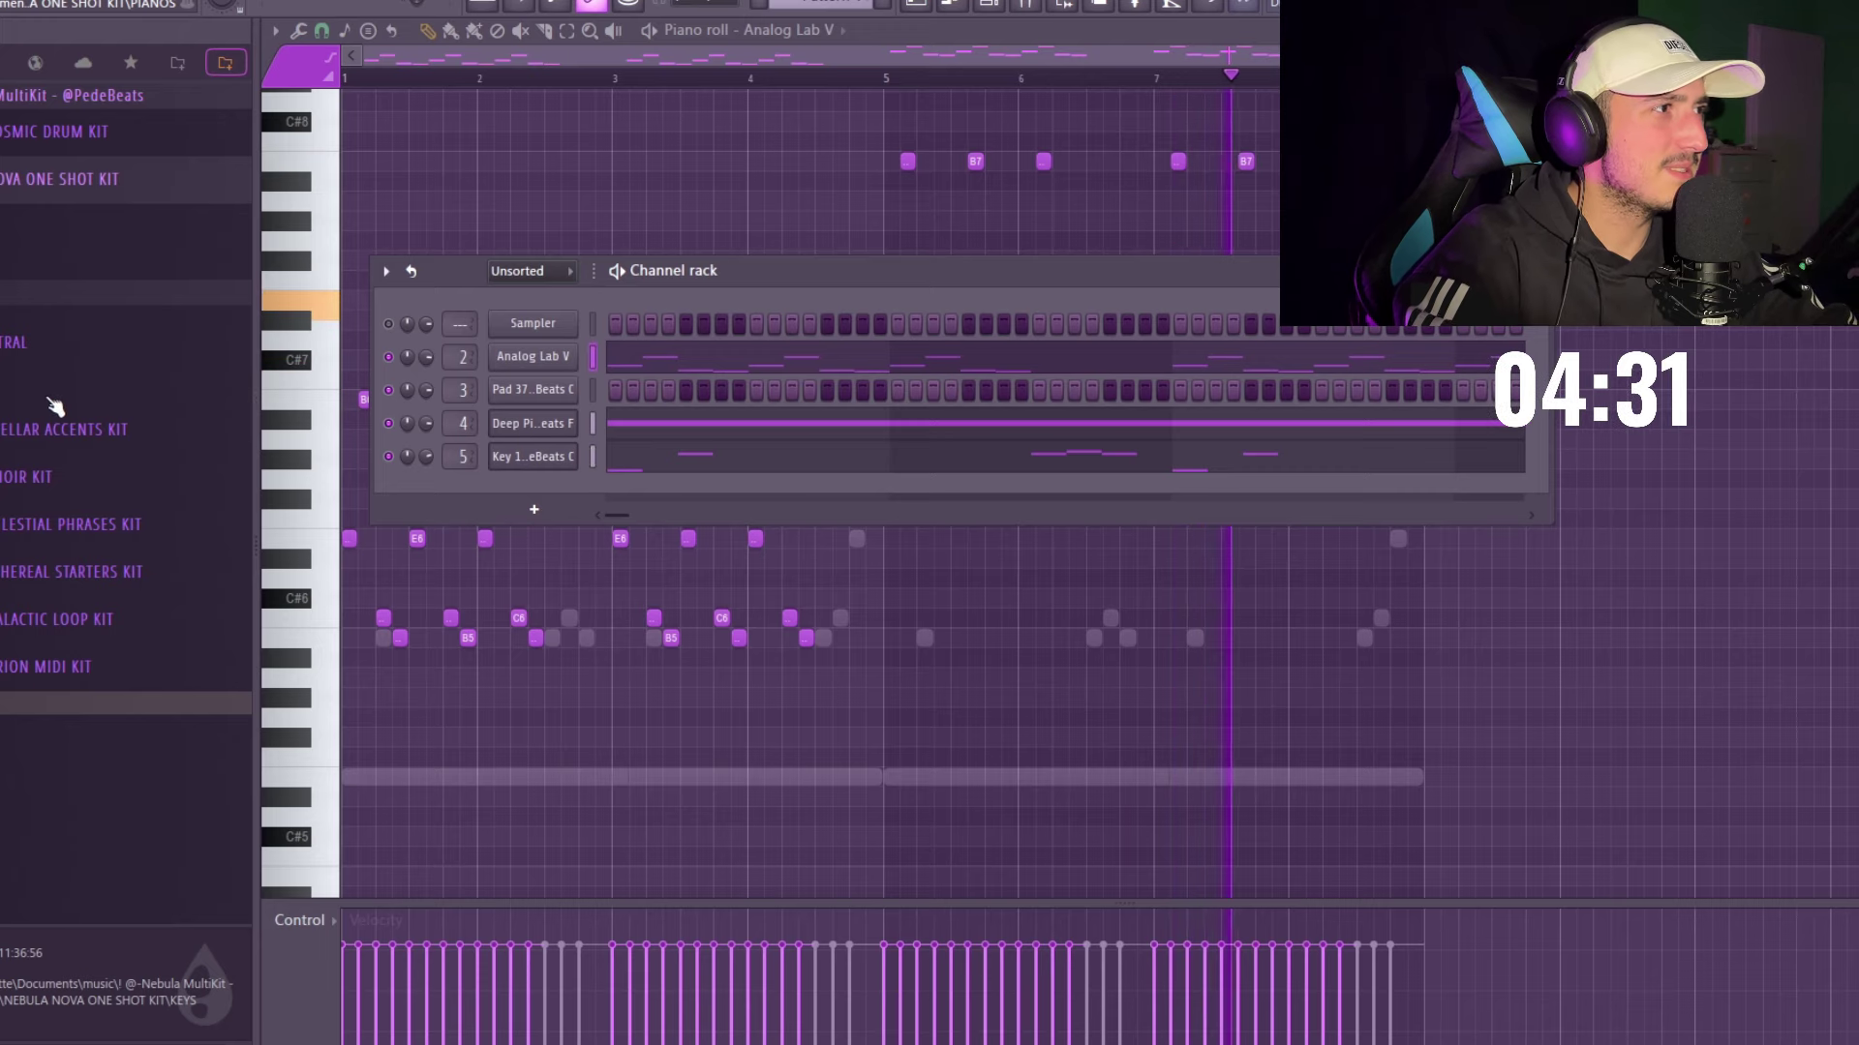
{"action": "left_click", "coordinate": [537, 509]}
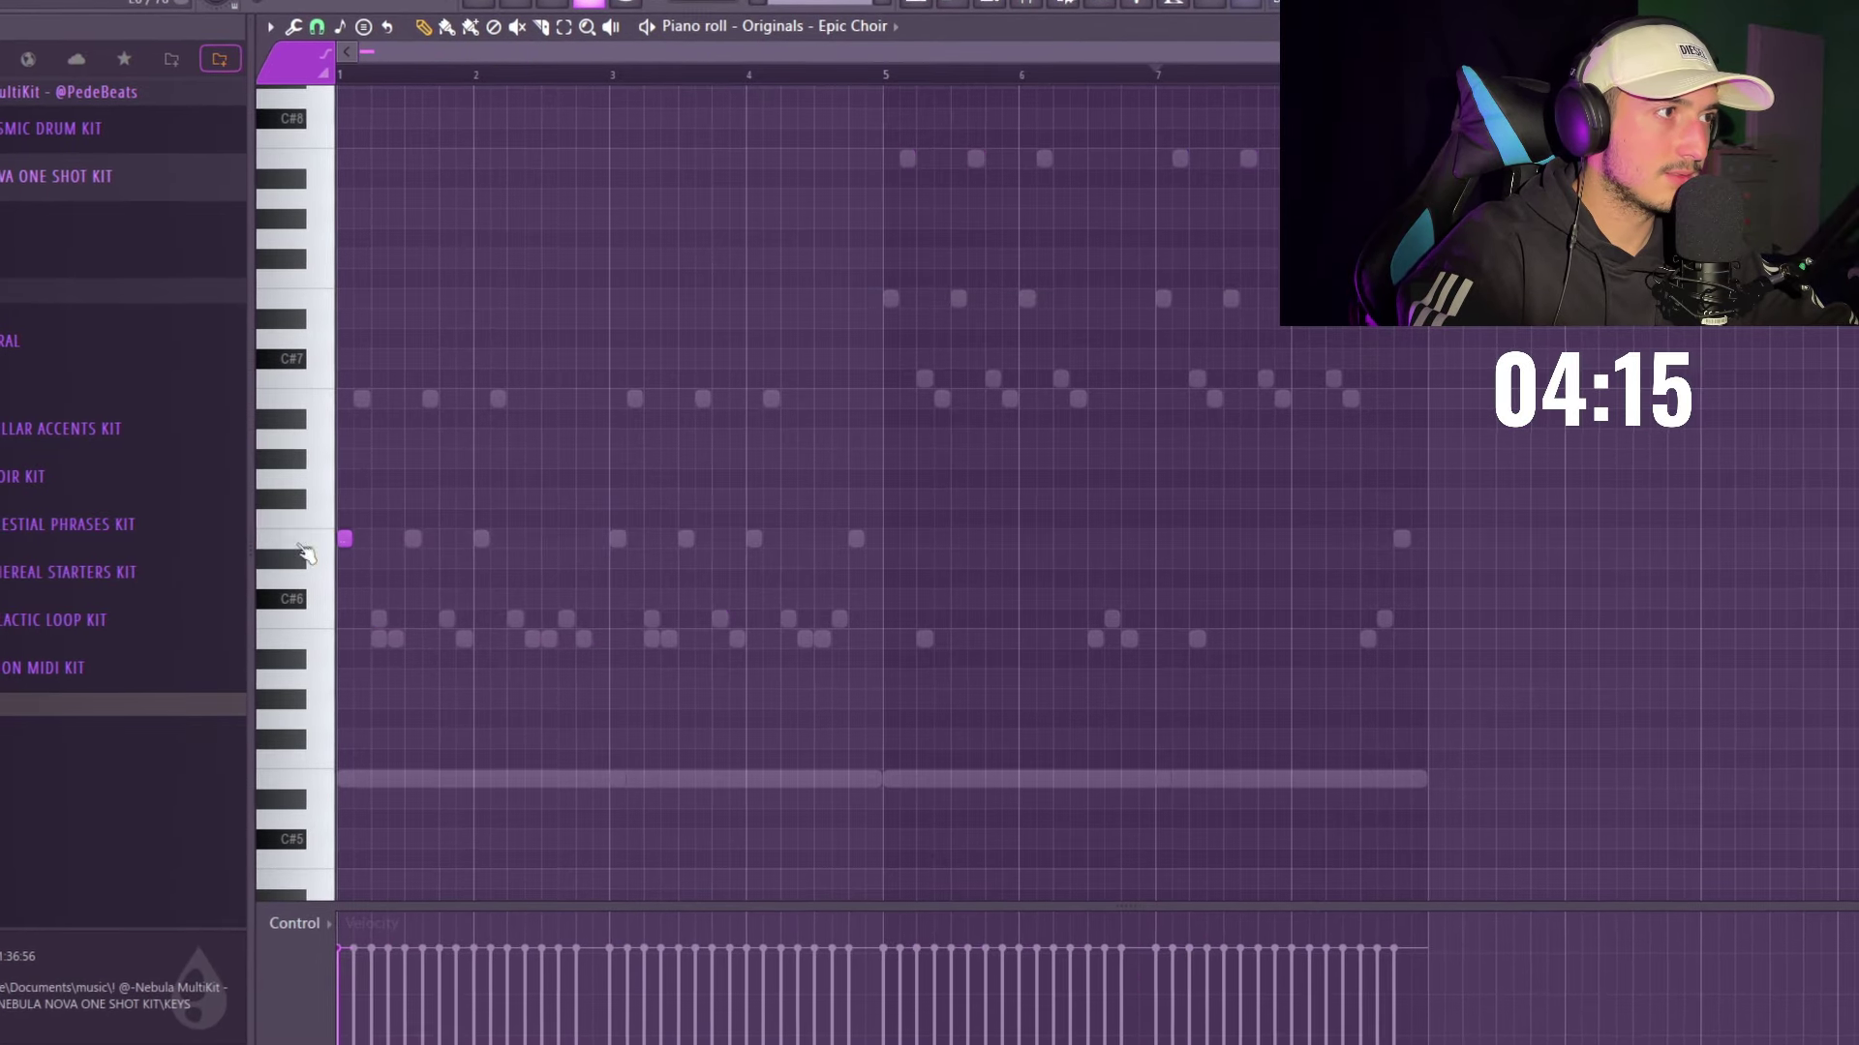
{"action": "left_click_drag", "start_coordinate": [641, 608], "coordinate": [328, 443]}
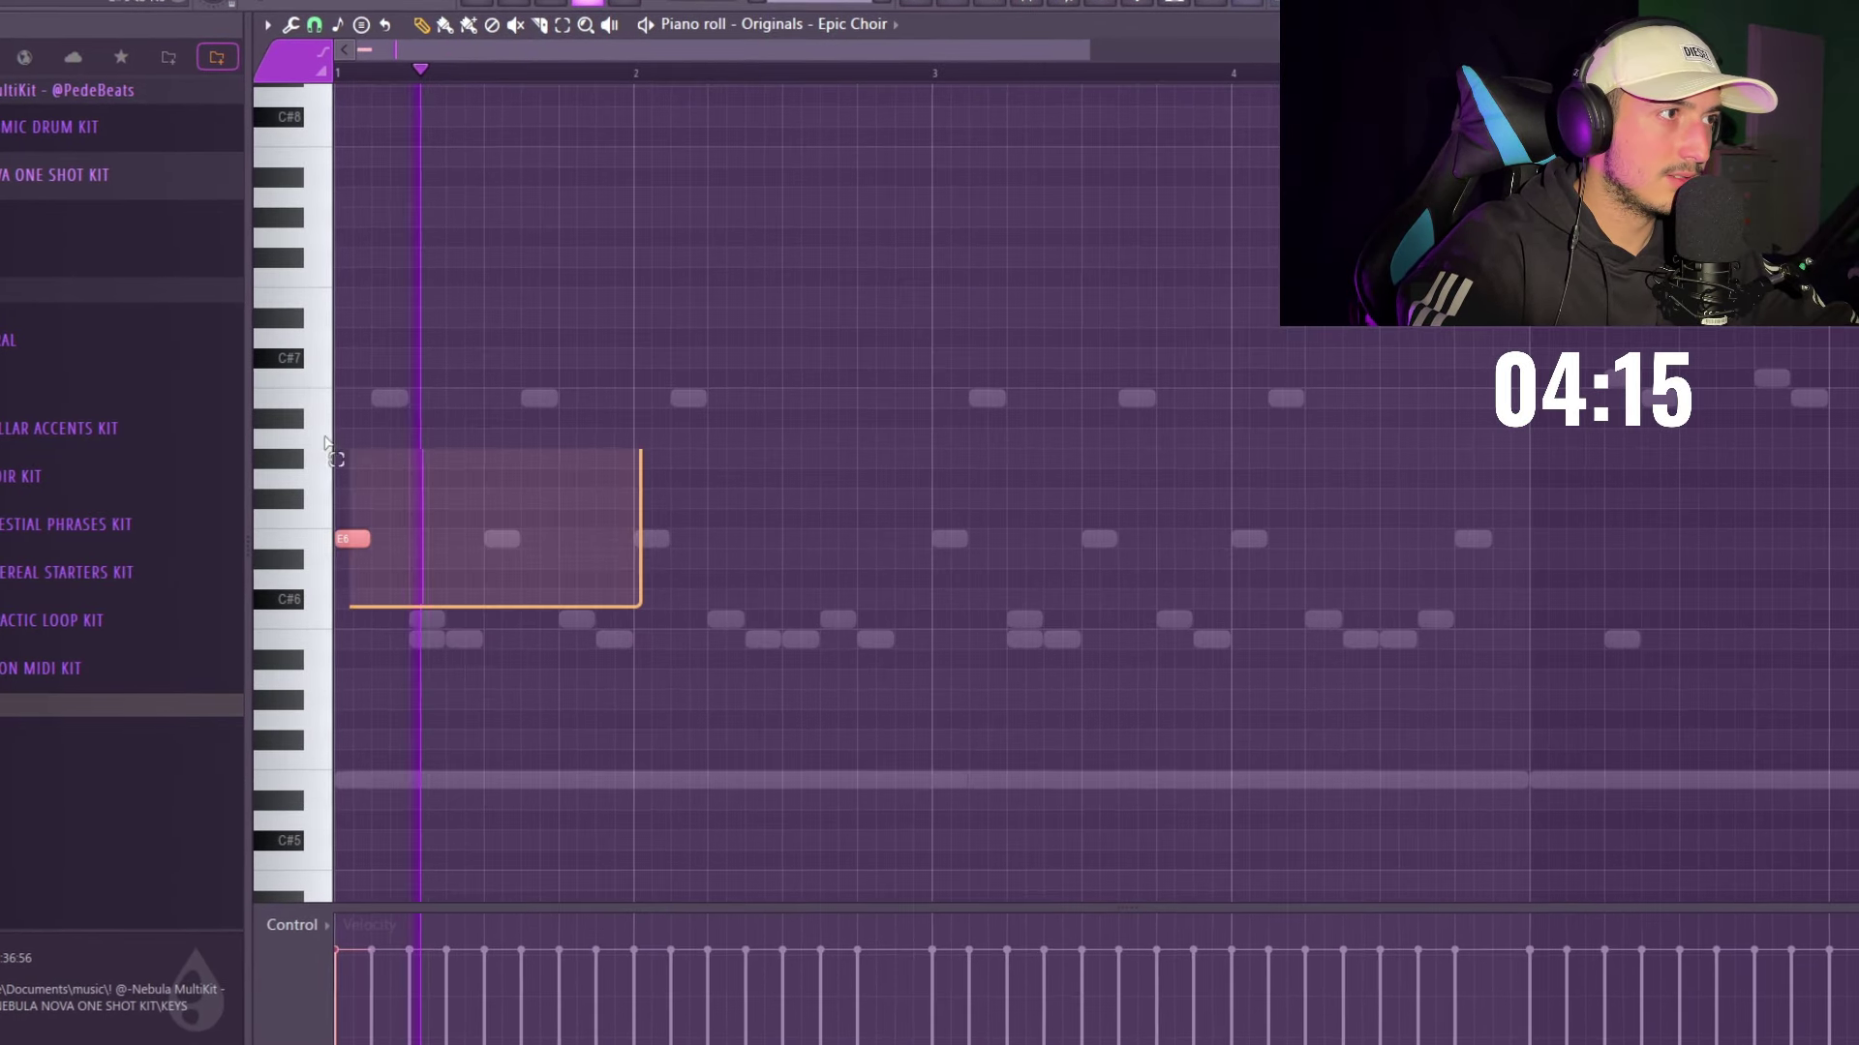
{"action": "key", "text": "space"}
{"action": "key", "text": "space"}
{"action": "scroll", "coordinate": [609, 535], "scroll_direction": "down", "scroll_amount": 1}
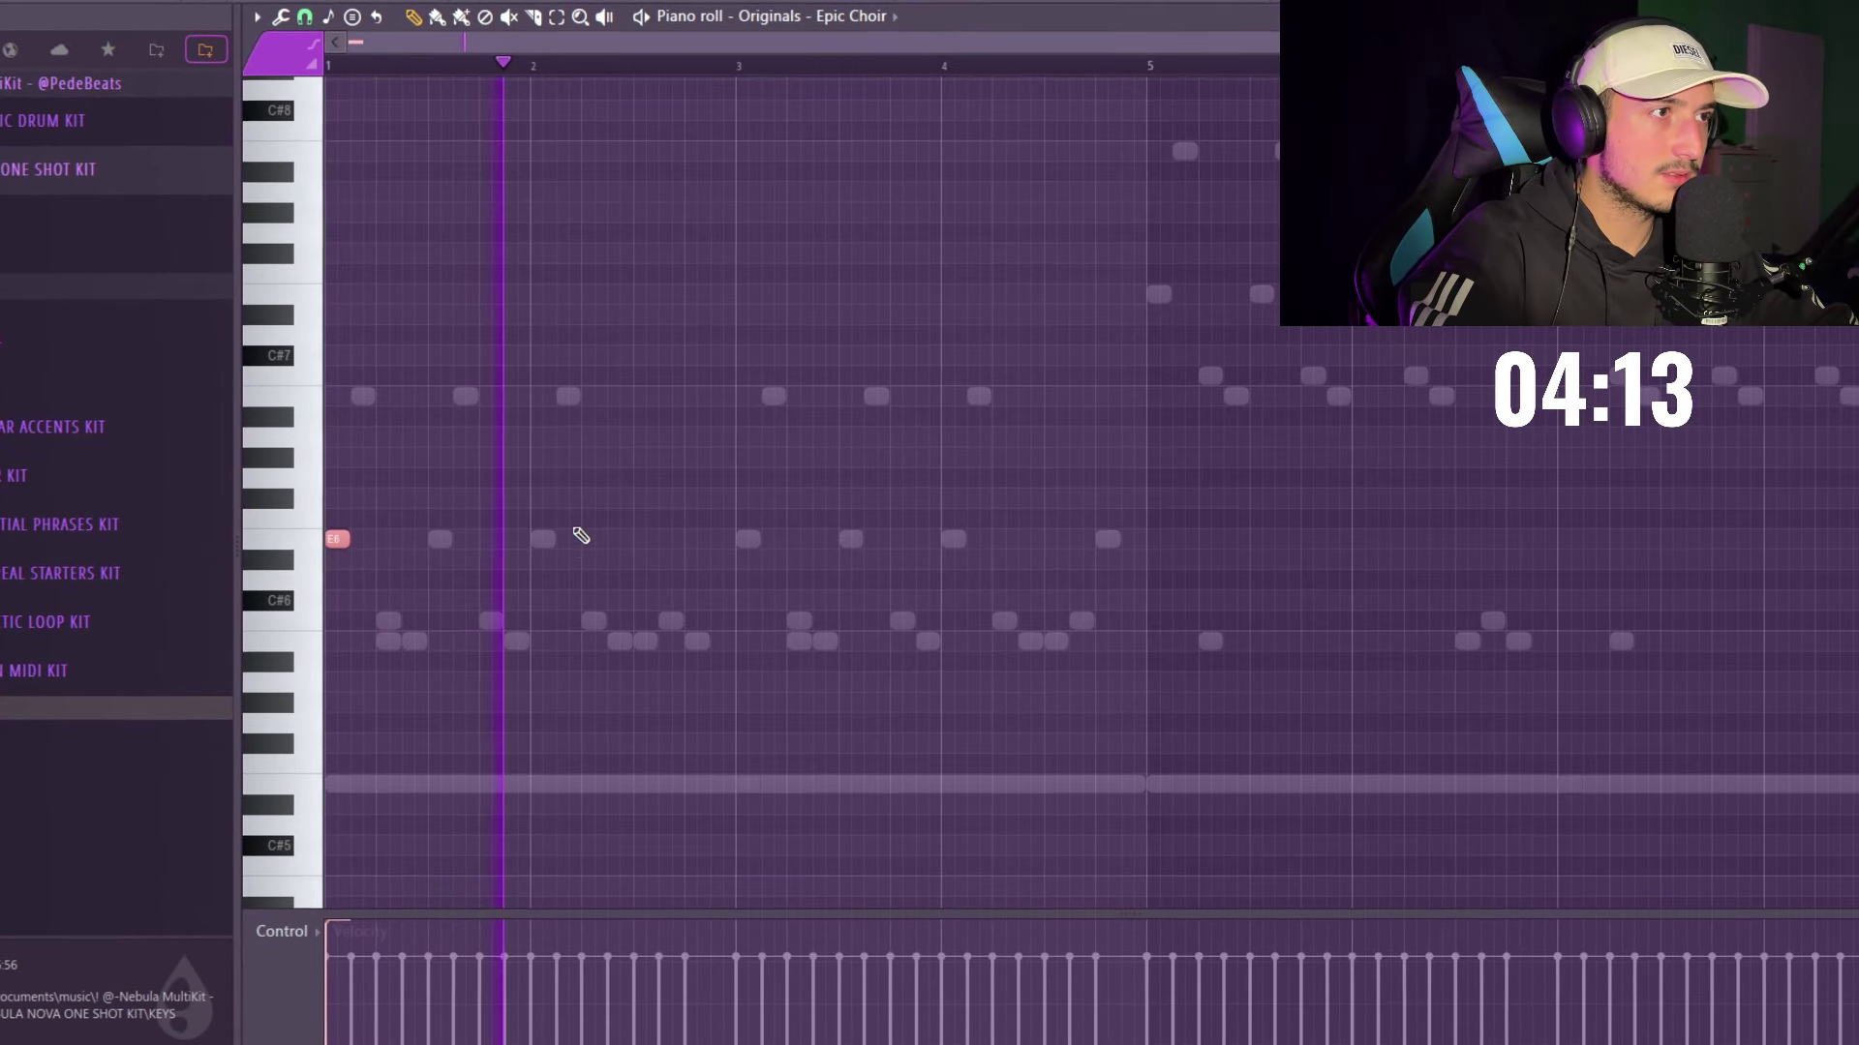
- Build a two-bar Epic Choir melody by adding a B5 note in bar 1 and E6 and F#6 notes late in bar 2
{"action": "key", "text": "space"}
{"action": "left_click", "coordinate": [534, 527]}
{"action": "left_click", "coordinate": [381, 394]}
{"action": "key", "text": "space"}
{"action": "scroll", "coordinate": [436, 397], "scroll_direction": "up", "scroll_amount": 2}
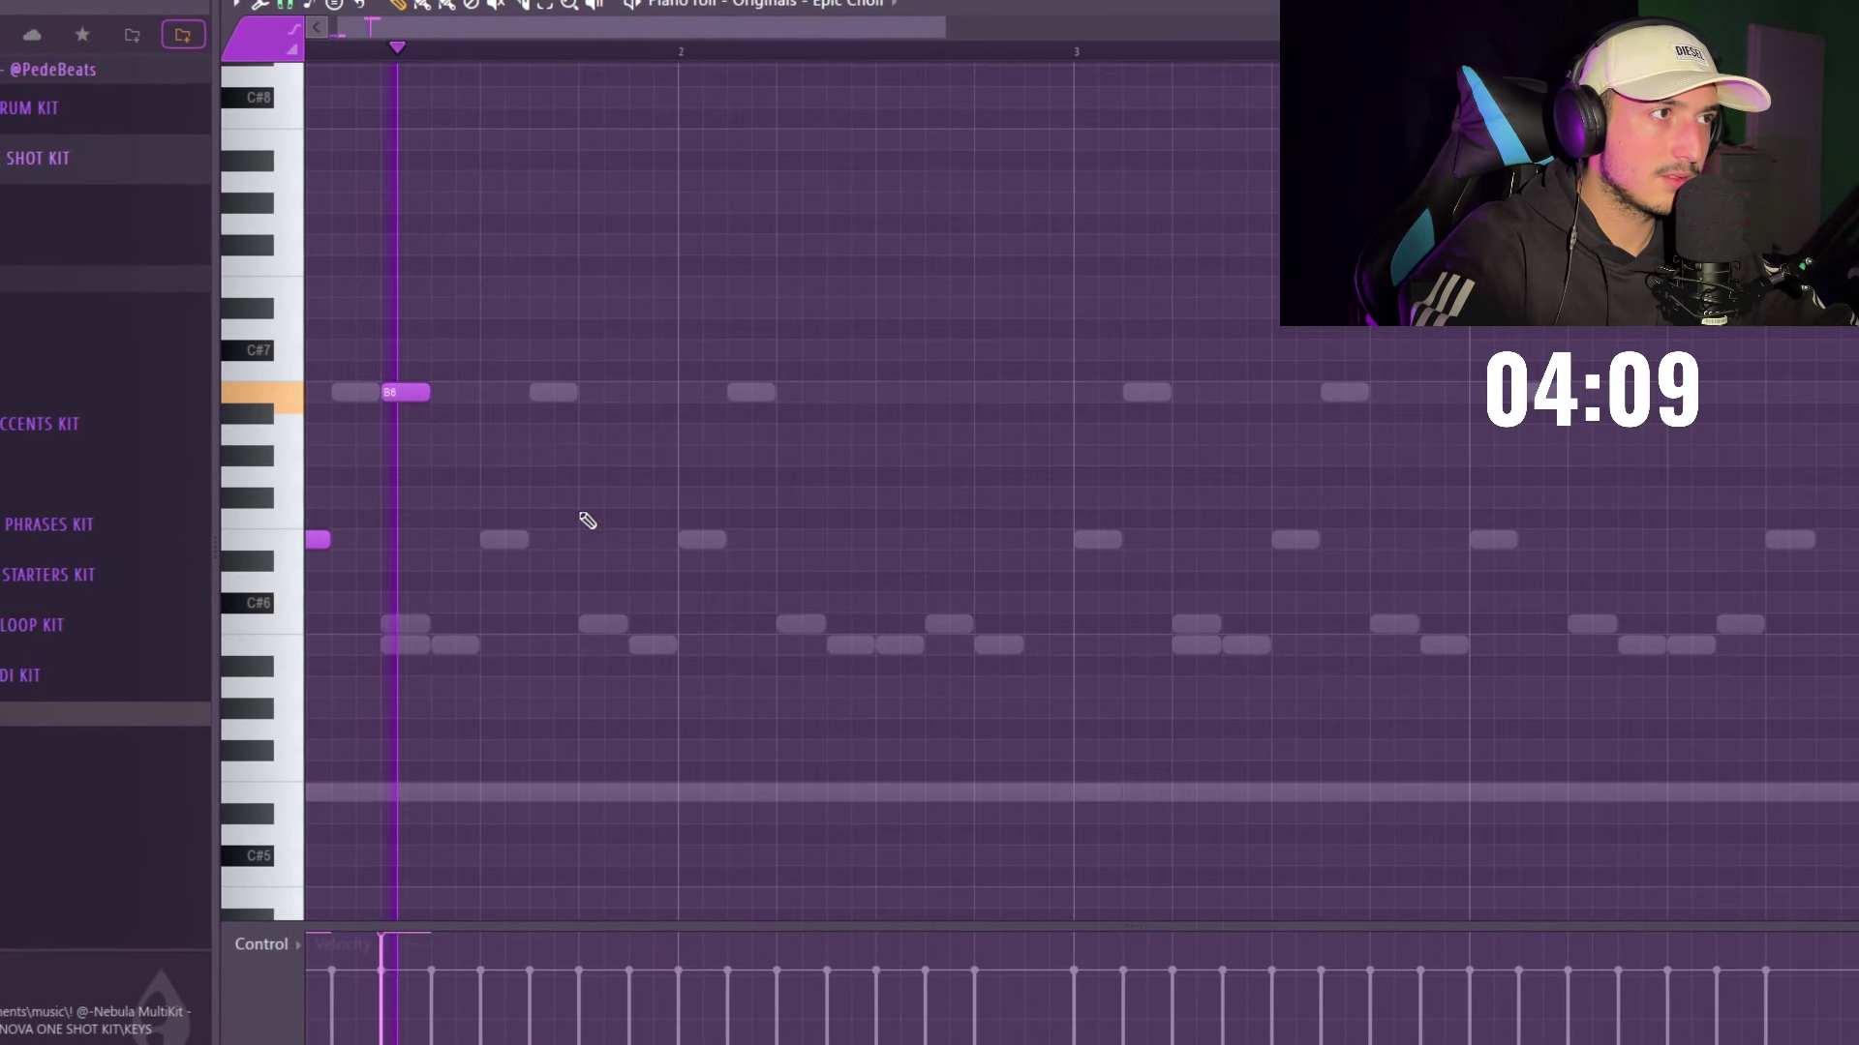
{"action": "scroll", "coordinate": [779, 481], "scroll_direction": "down", "scroll_amount": 2}
{"action": "scroll", "coordinate": [465, 567], "scroll_direction": "down", "scroll_amount": 2}
{"action": "key", "text": "space"}
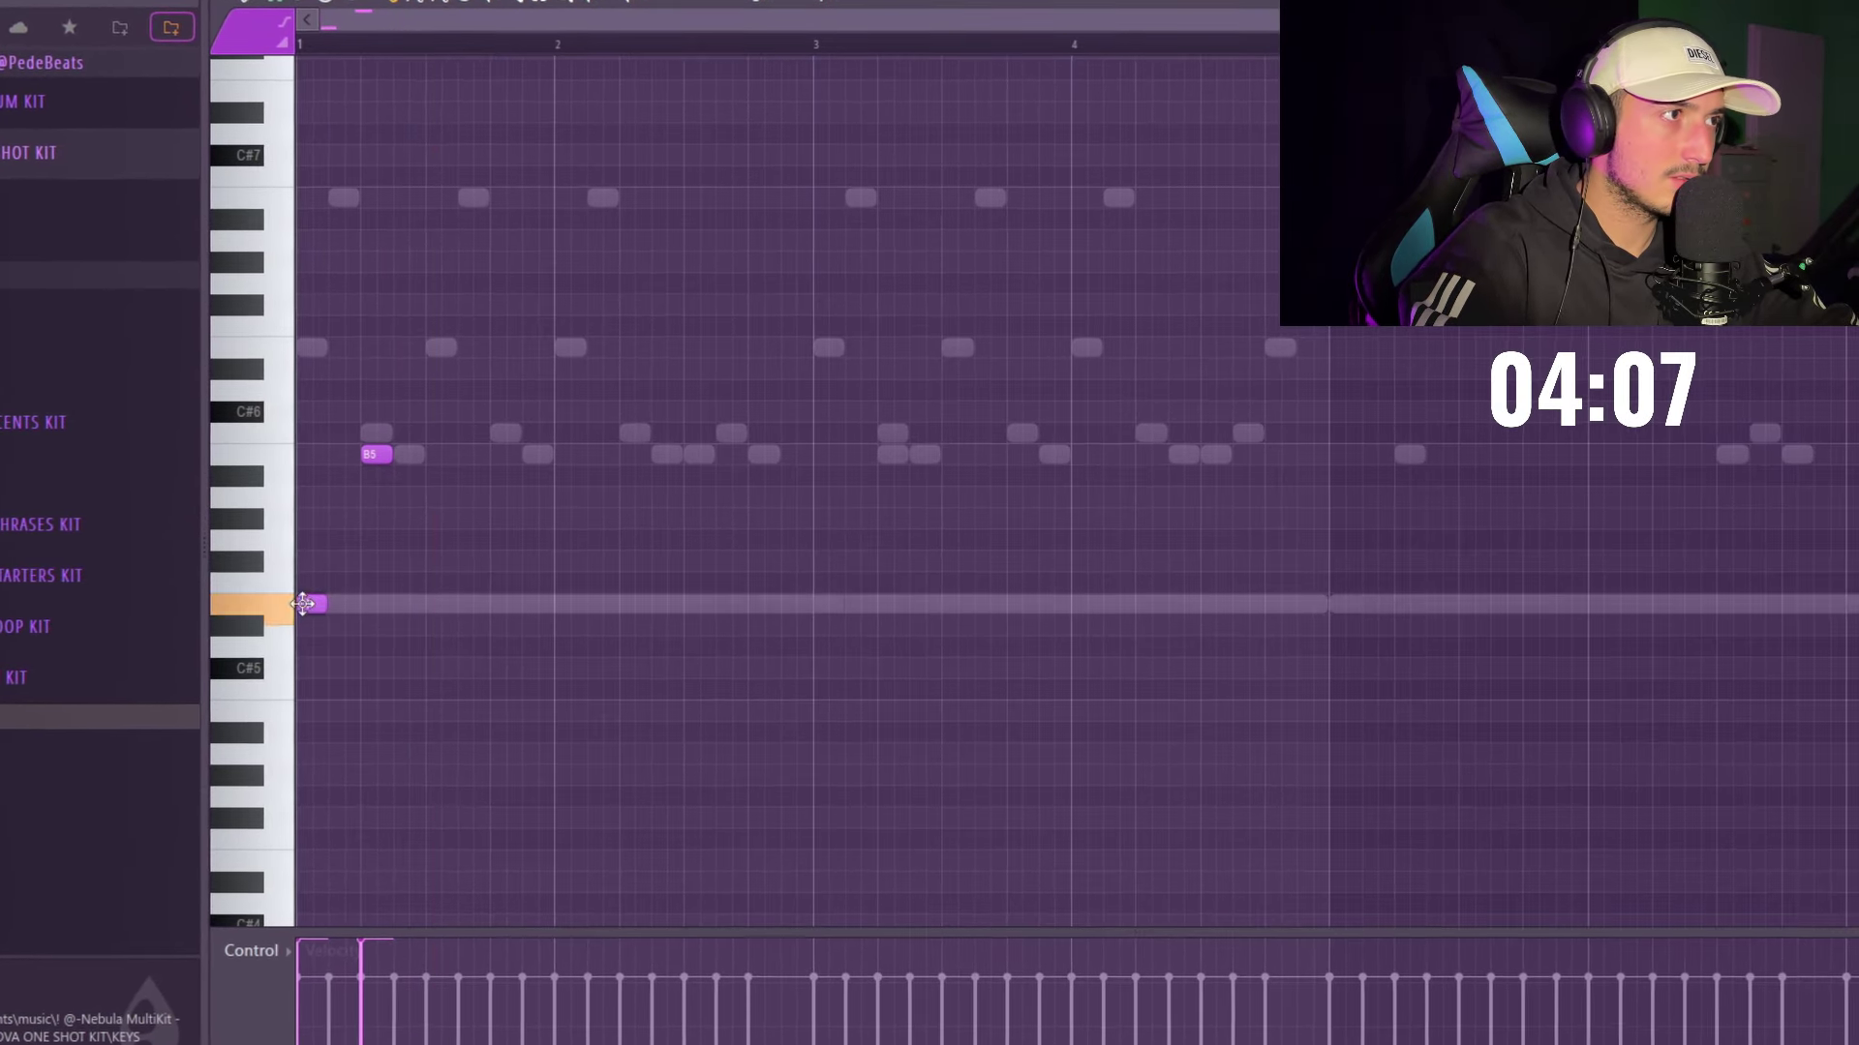
{"action": "scroll", "coordinate": [359, 486], "scroll_direction": "up", "scroll_amount": 1}
{"action": "key", "text": "space"}
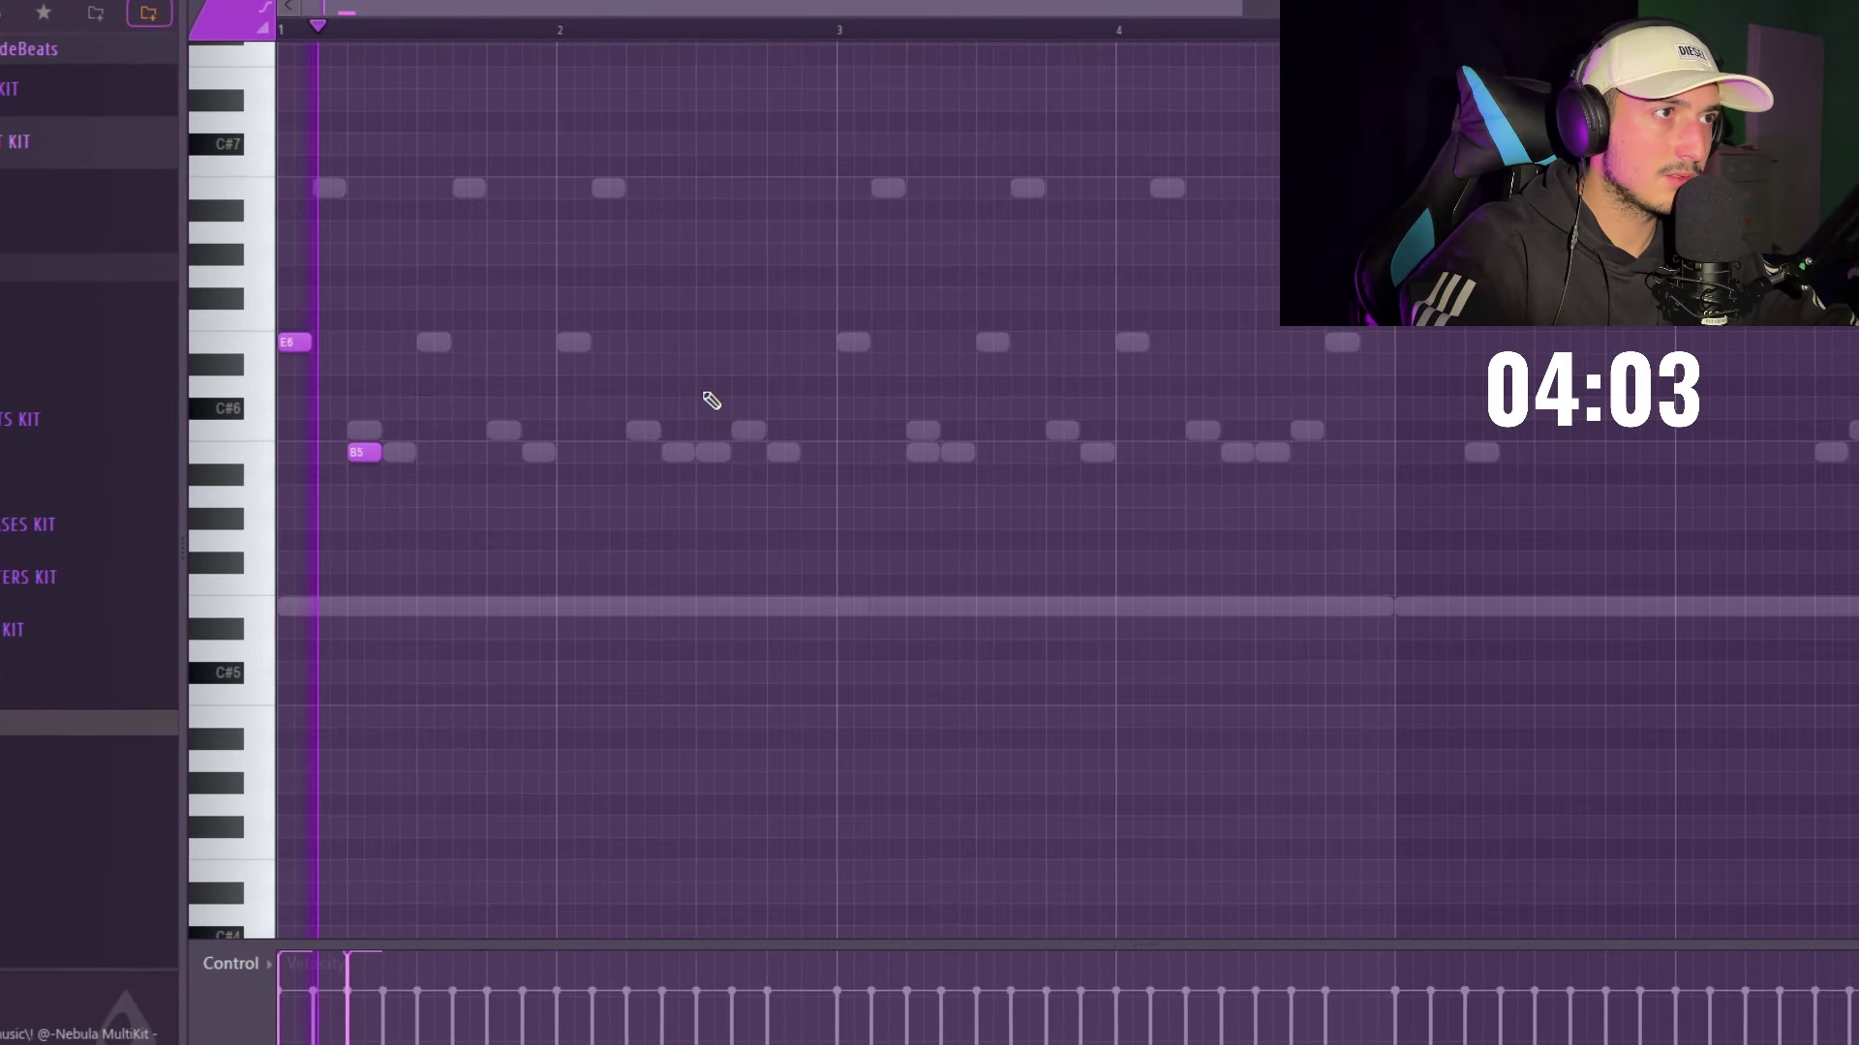
{"action": "left_click", "coordinate": [775, 294]}
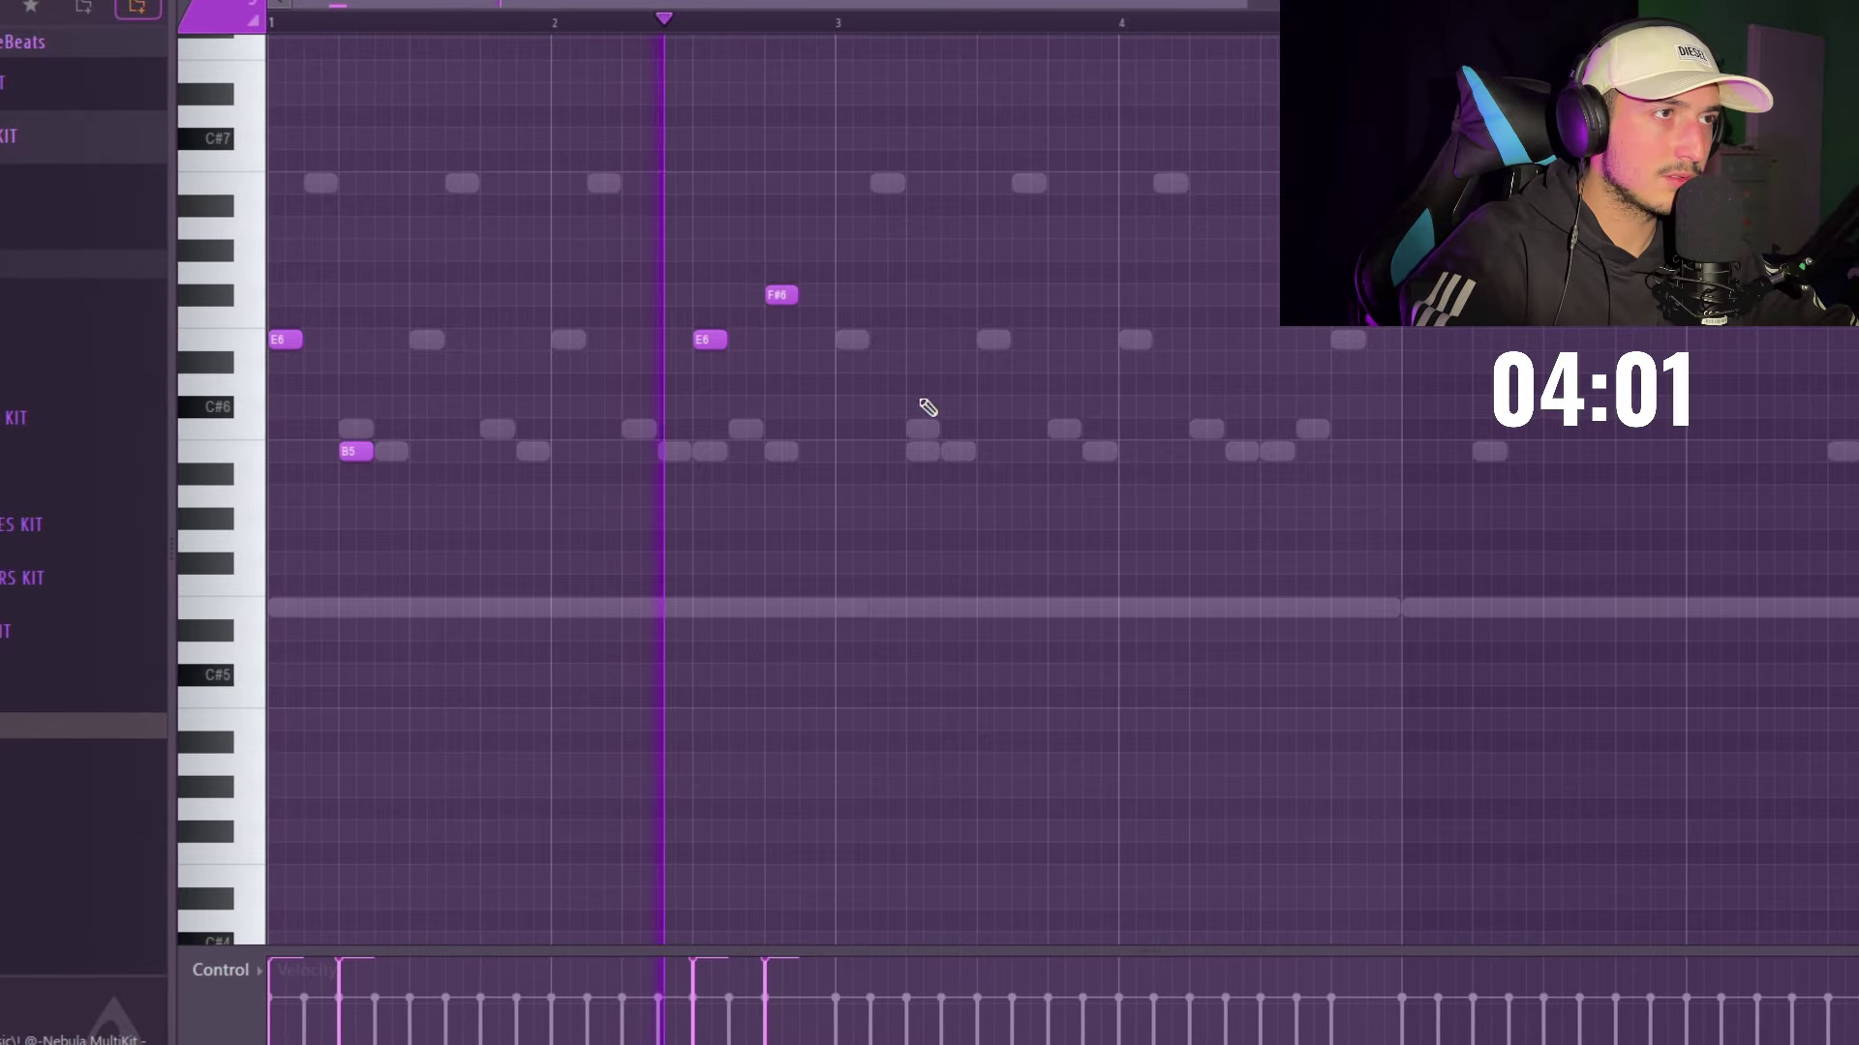
- Repeat the two-bar Epic Choir phrase through bar 8
{"action": "key", "text": "ctrl+a"}
{"action": "key", "text": "ctrl+b"}
{"action": "scroll", "coordinate": [1152, 255], "scroll_direction": "down", "scroll_amount": 2}
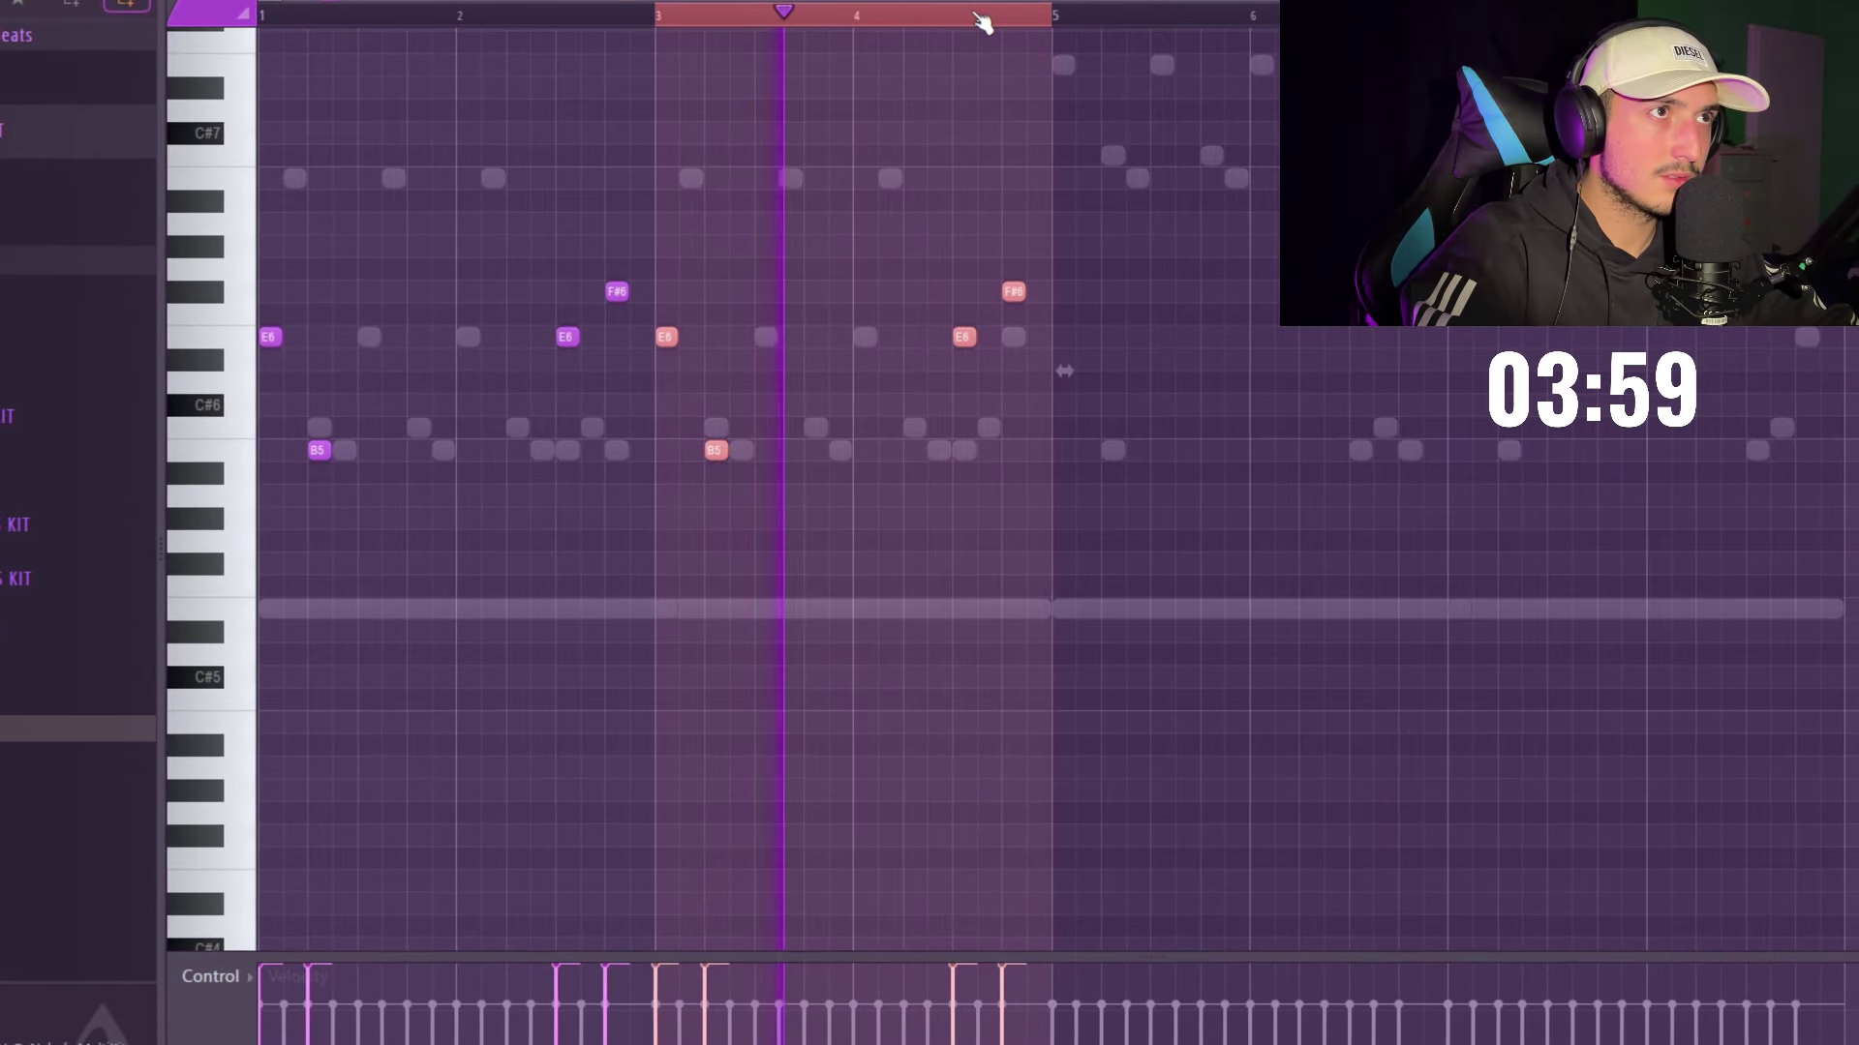
{"action": "key", "text": "ctrl+d"}
{"action": "key", "text": "ctrl+a"}
{"action": "key", "text": "ctrl+b"}
{"action": "key", "text": "ctrl+d"}
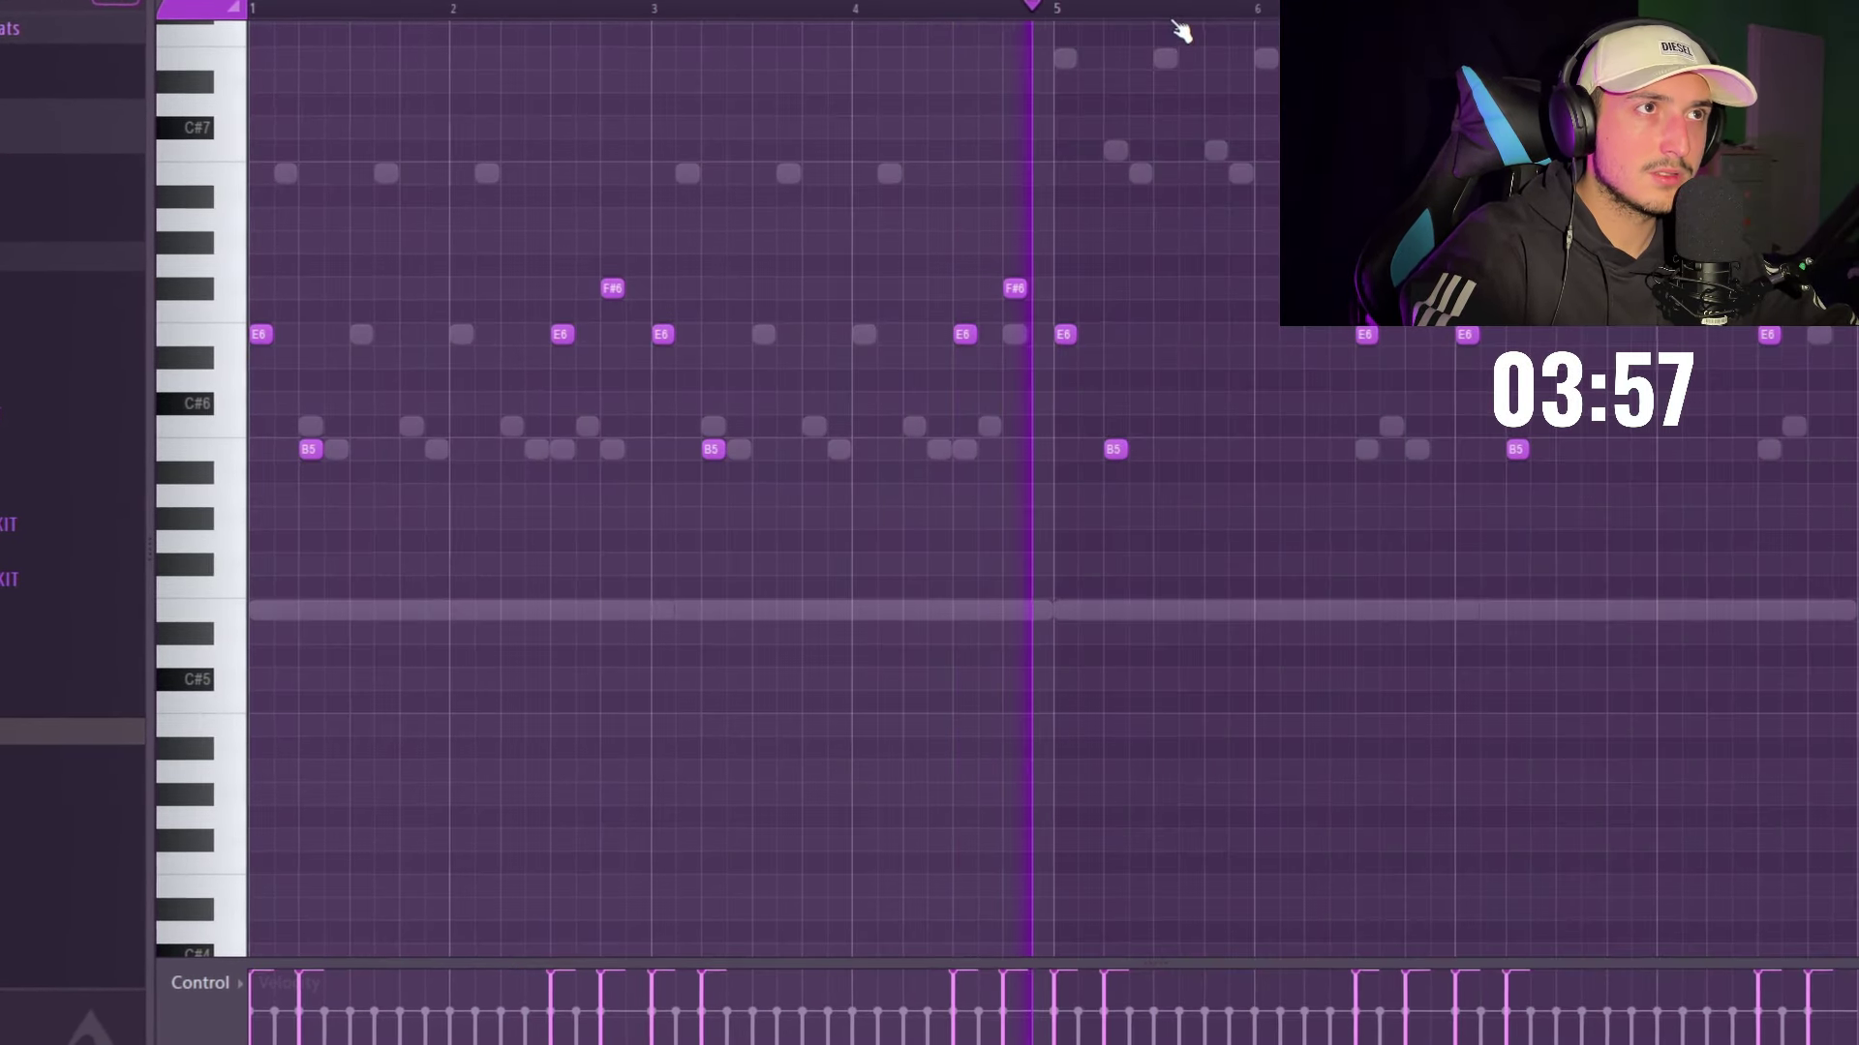
{"action": "scroll", "coordinate": [1181, 31], "scroll_direction": "down", "scroll_amount": 2}
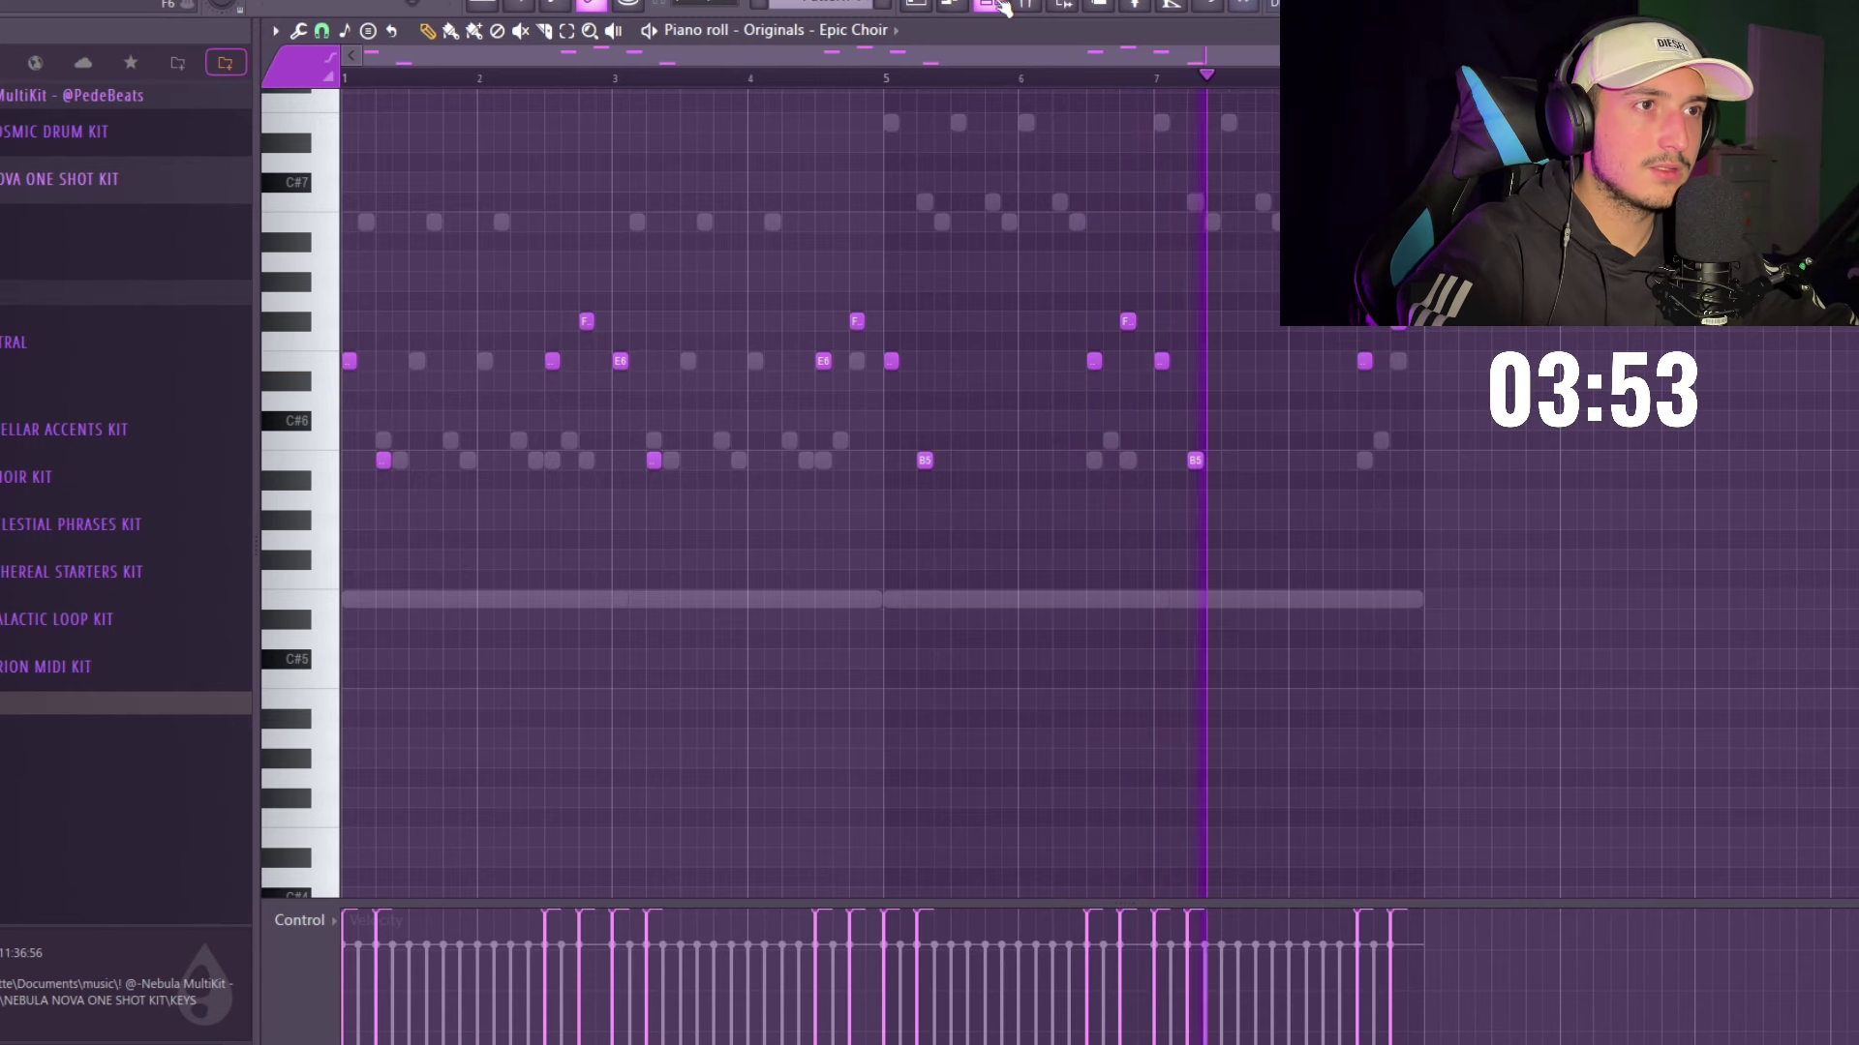
- Audition hi-hat samples in the Nebula Cosmic Drum Kit and add Hard 4 as a new channel
{"action": "left_click", "coordinate": [989, 4]}
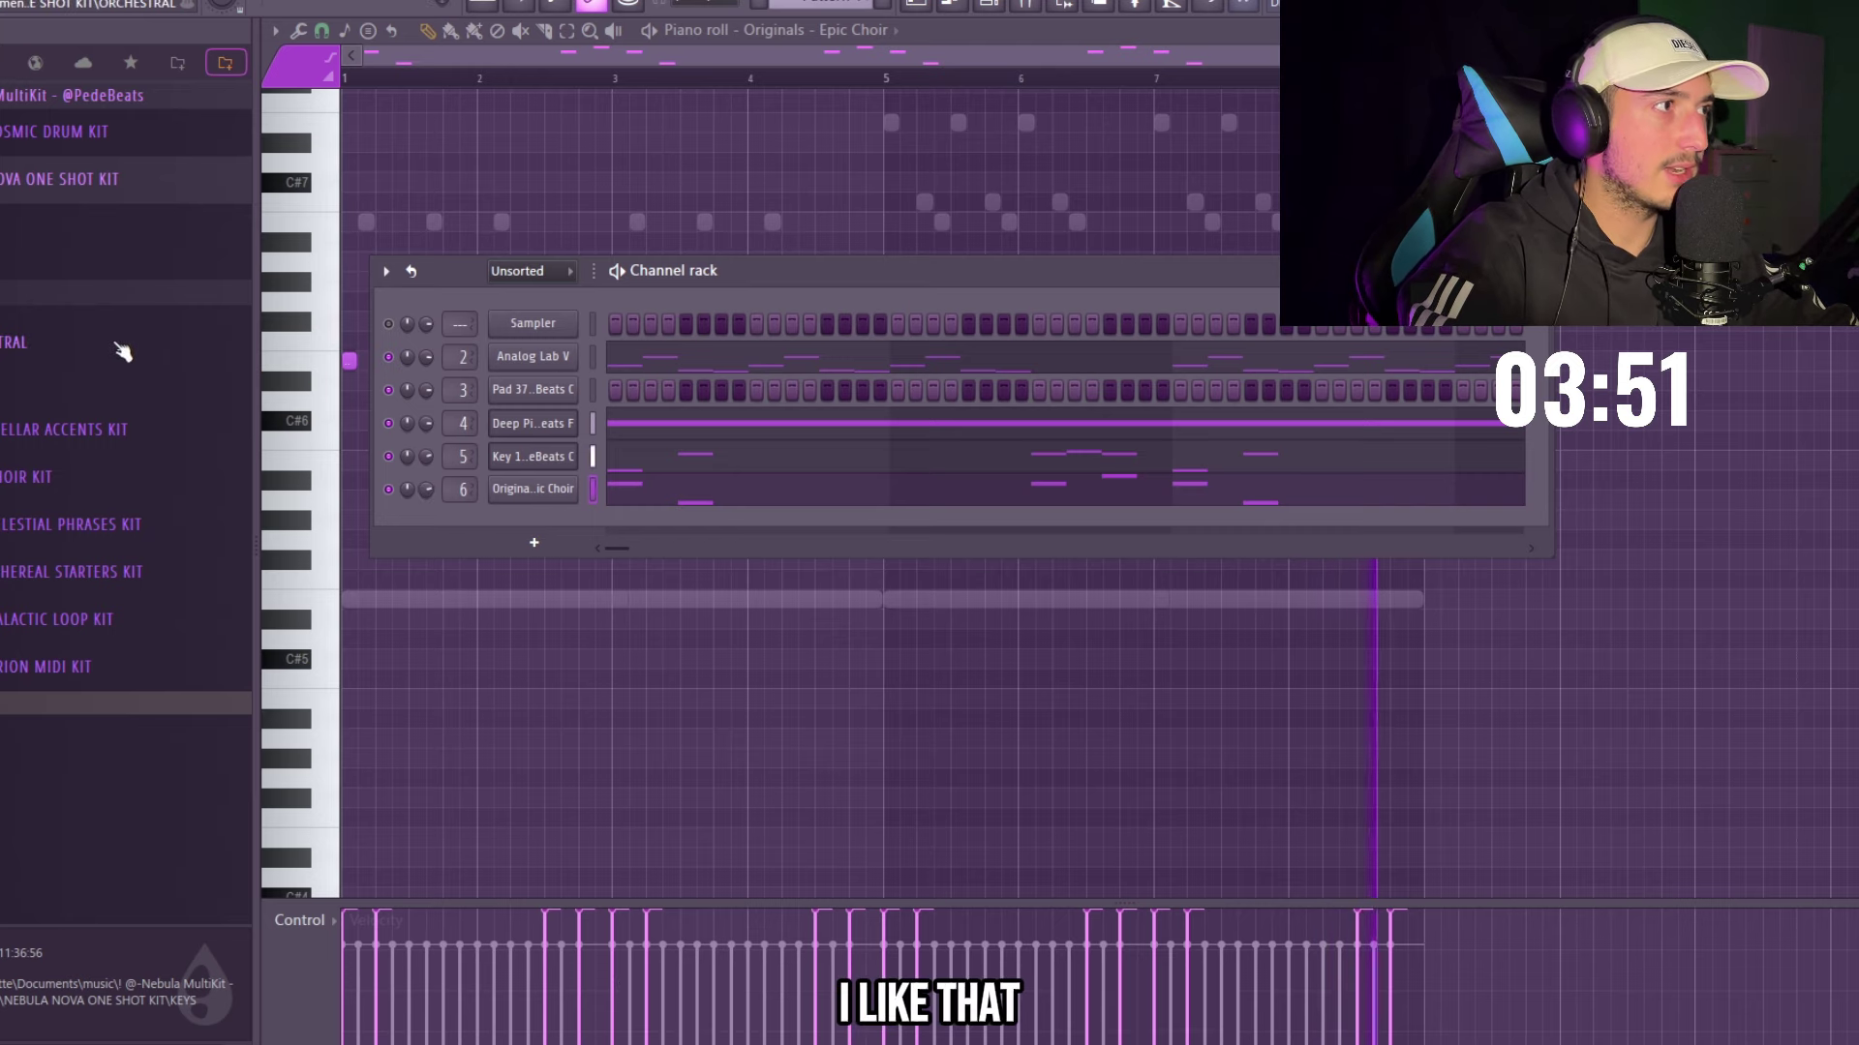
{"action": "left_click", "coordinate": [534, 543]}
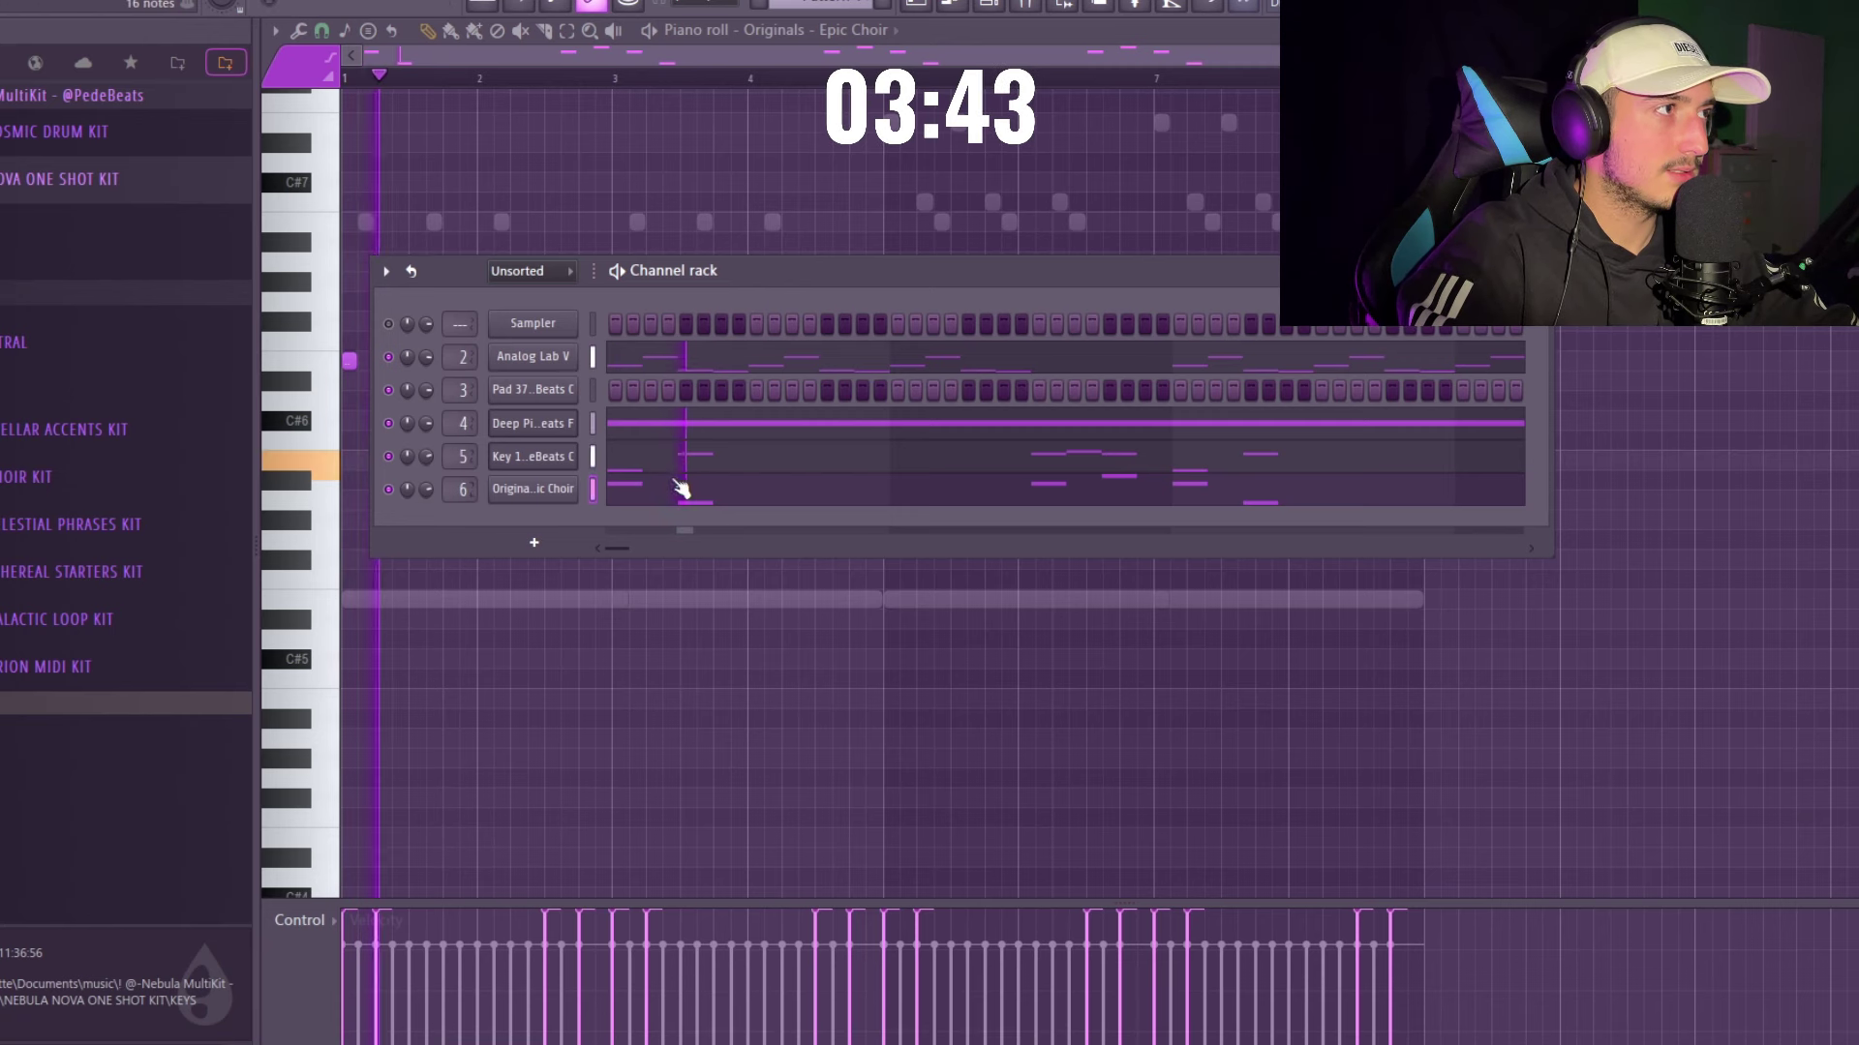
{"action": "left_click", "coordinate": [533, 542]}
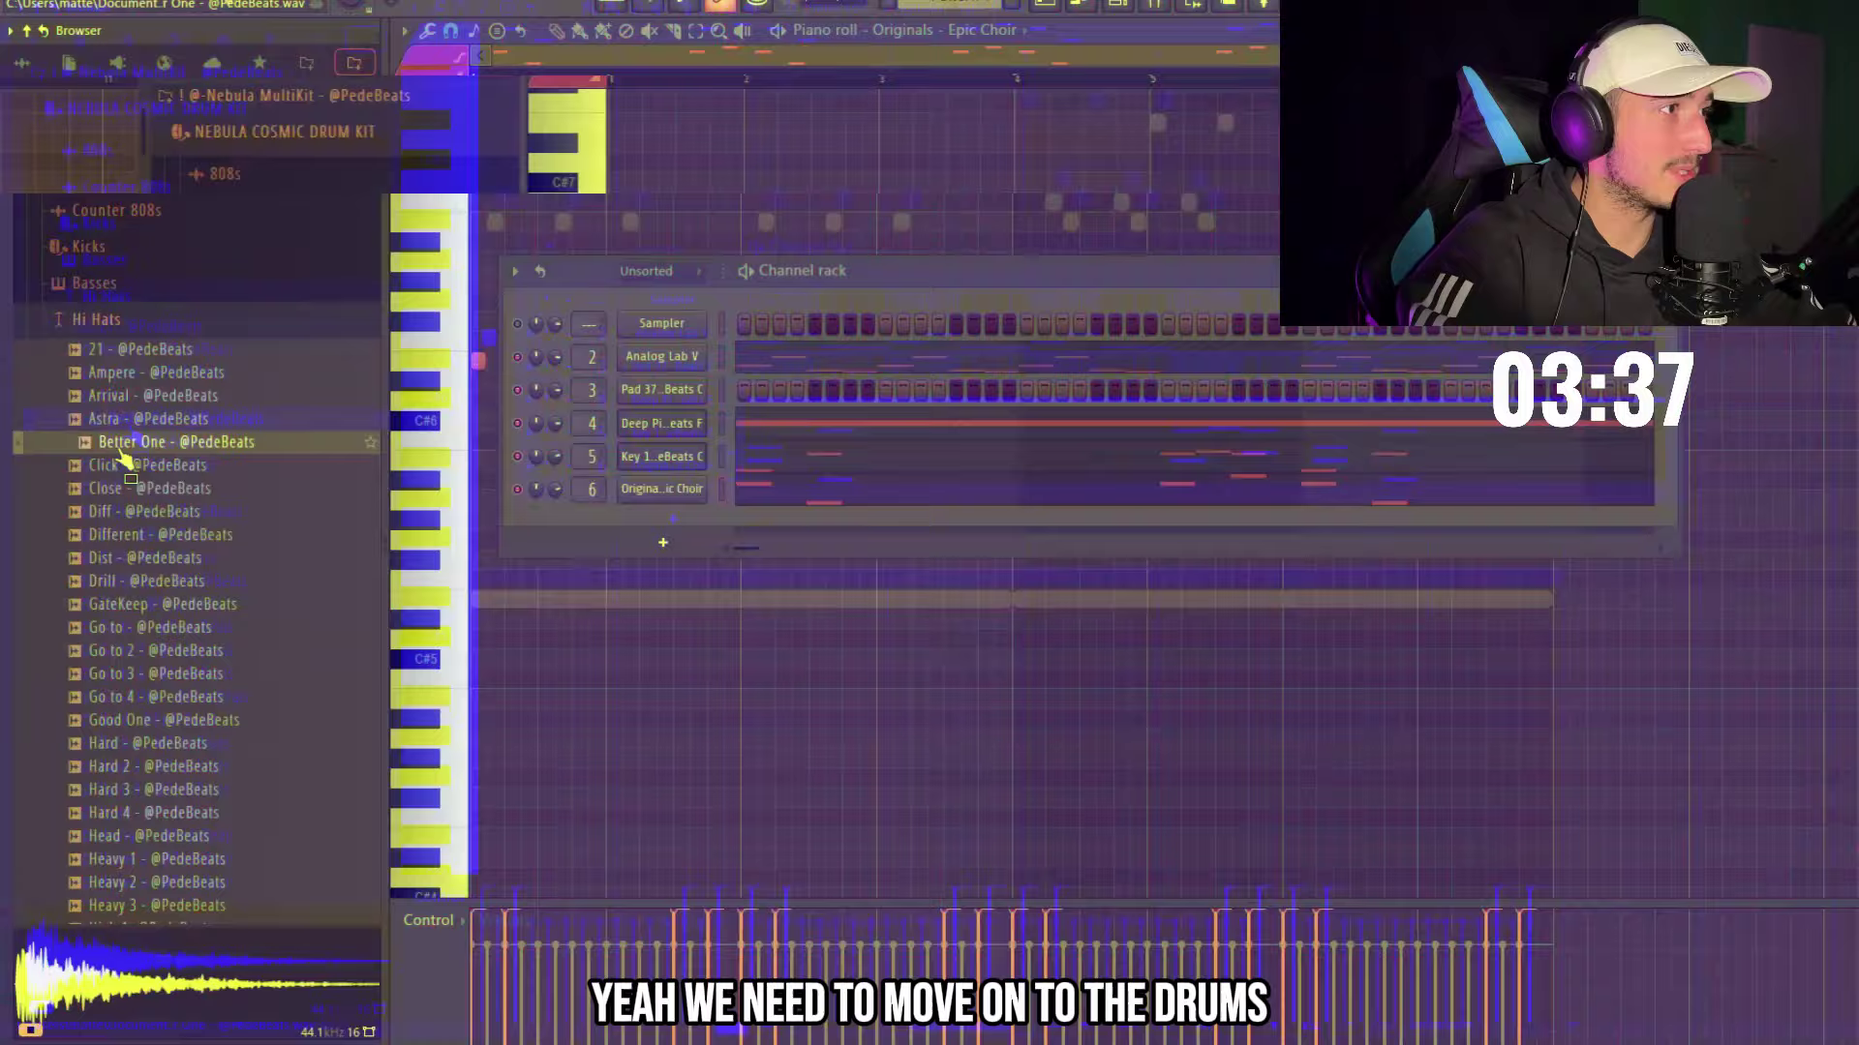
{"action": "left_click", "coordinate": [125, 536]}
{"action": "left_click", "coordinate": [128, 559]}
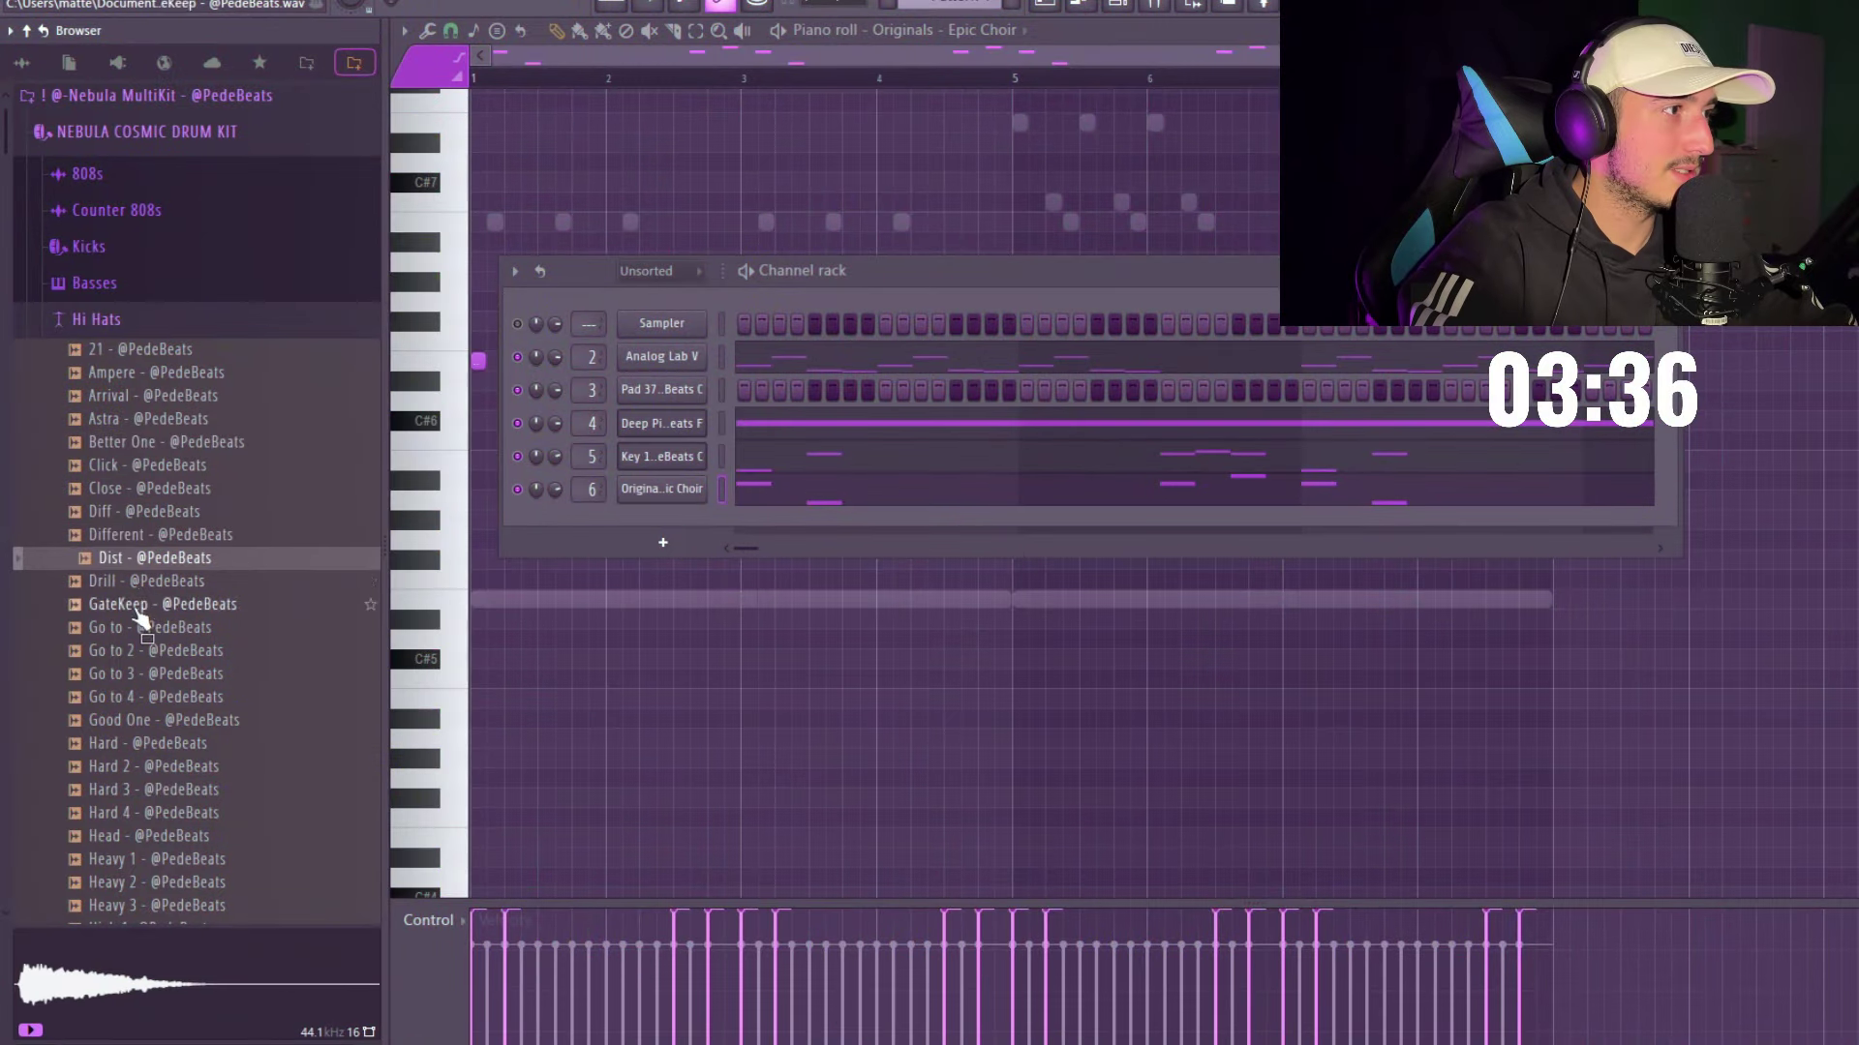
{"action": "left_click", "coordinate": [132, 607]}
{"action": "scroll", "coordinate": [155, 629], "scroll_direction": "down", "scroll_amount": 2}
{"action": "left_click", "coordinate": [148, 676]}
{"action": "left_click", "coordinate": [132, 699]}
{"action": "left_click", "coordinate": [147, 678]}
{"action": "left_click_drag", "start_coordinate": [152, 682], "coordinate": [617, 523]}
- Fill the Hard 4 hi-hat channel with a hit on every second step
{"action": "right_click", "coordinate": [532, 522]}
{"action": "left_click", "coordinate": [842, 591]}
{"action": "key", "text": "space"}
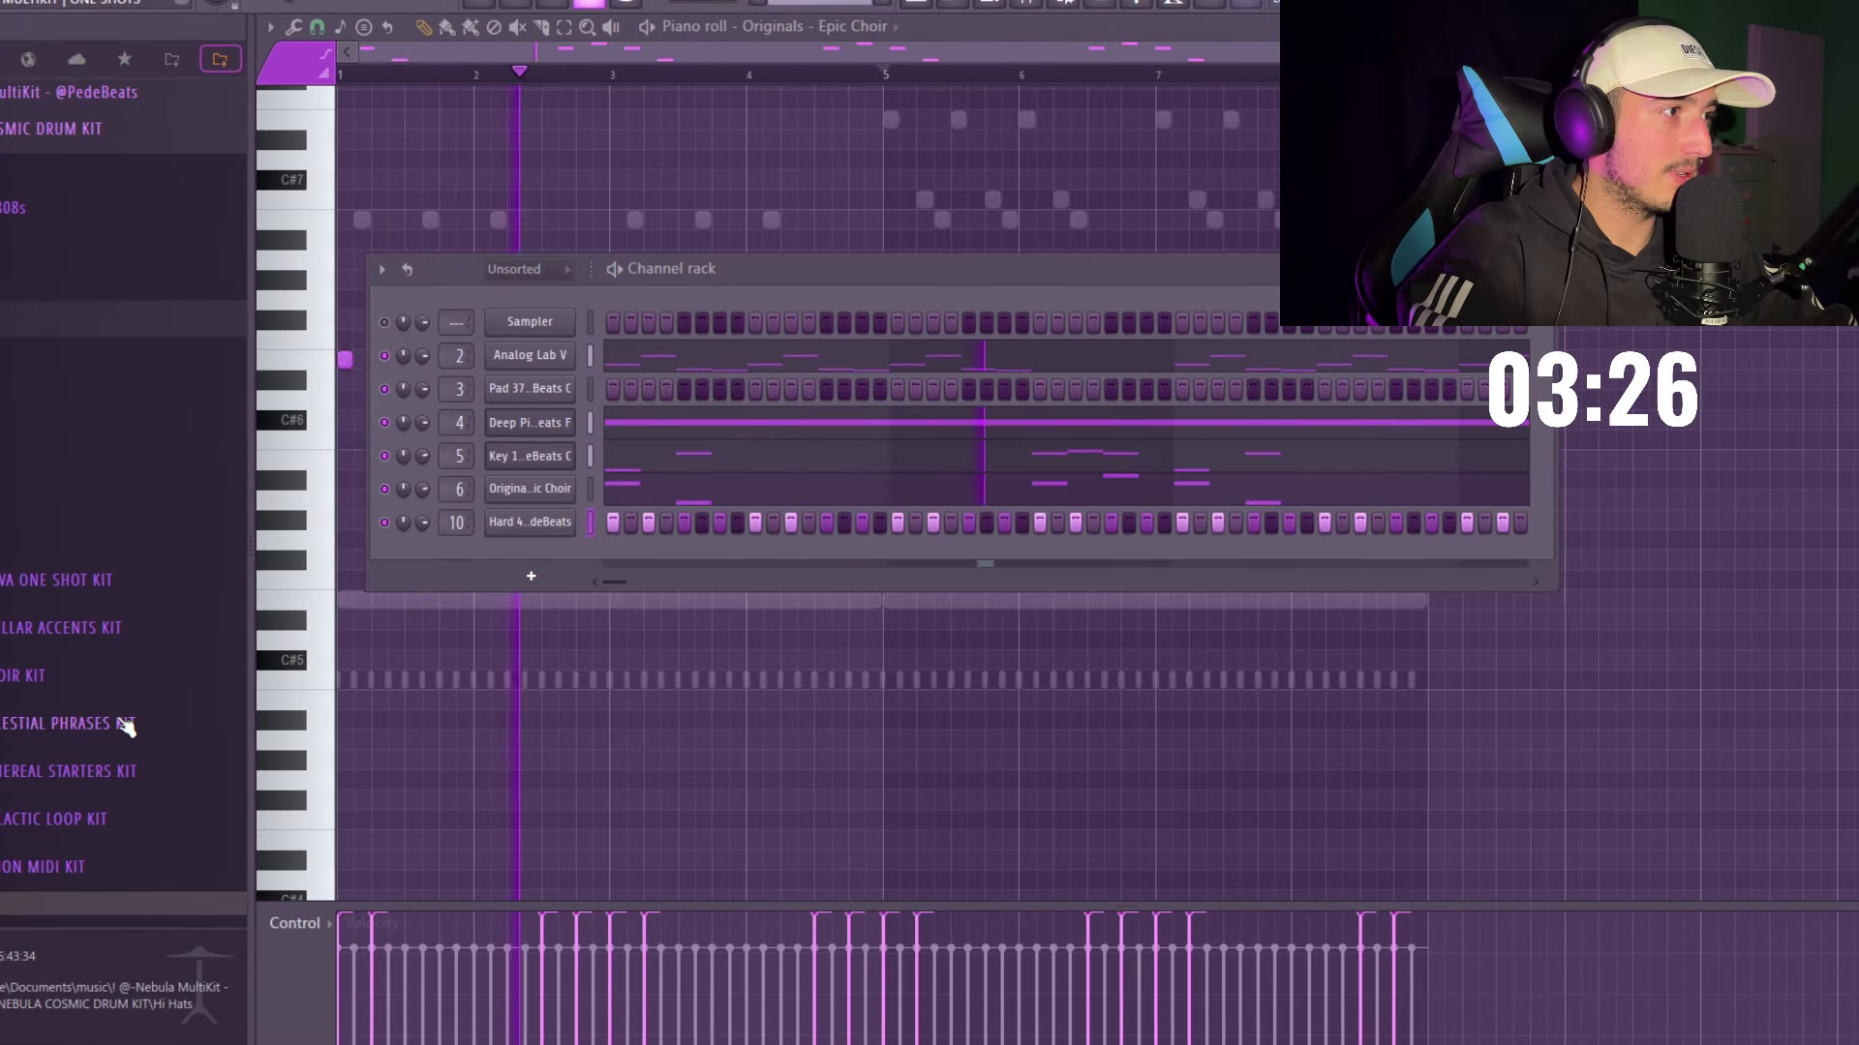
- Load hi-hat MIDI pattern 12 from the Nebula Orion MIDI Kit onto the Hard 4 channel
{"action": "left_click", "coordinate": [81, 679]}
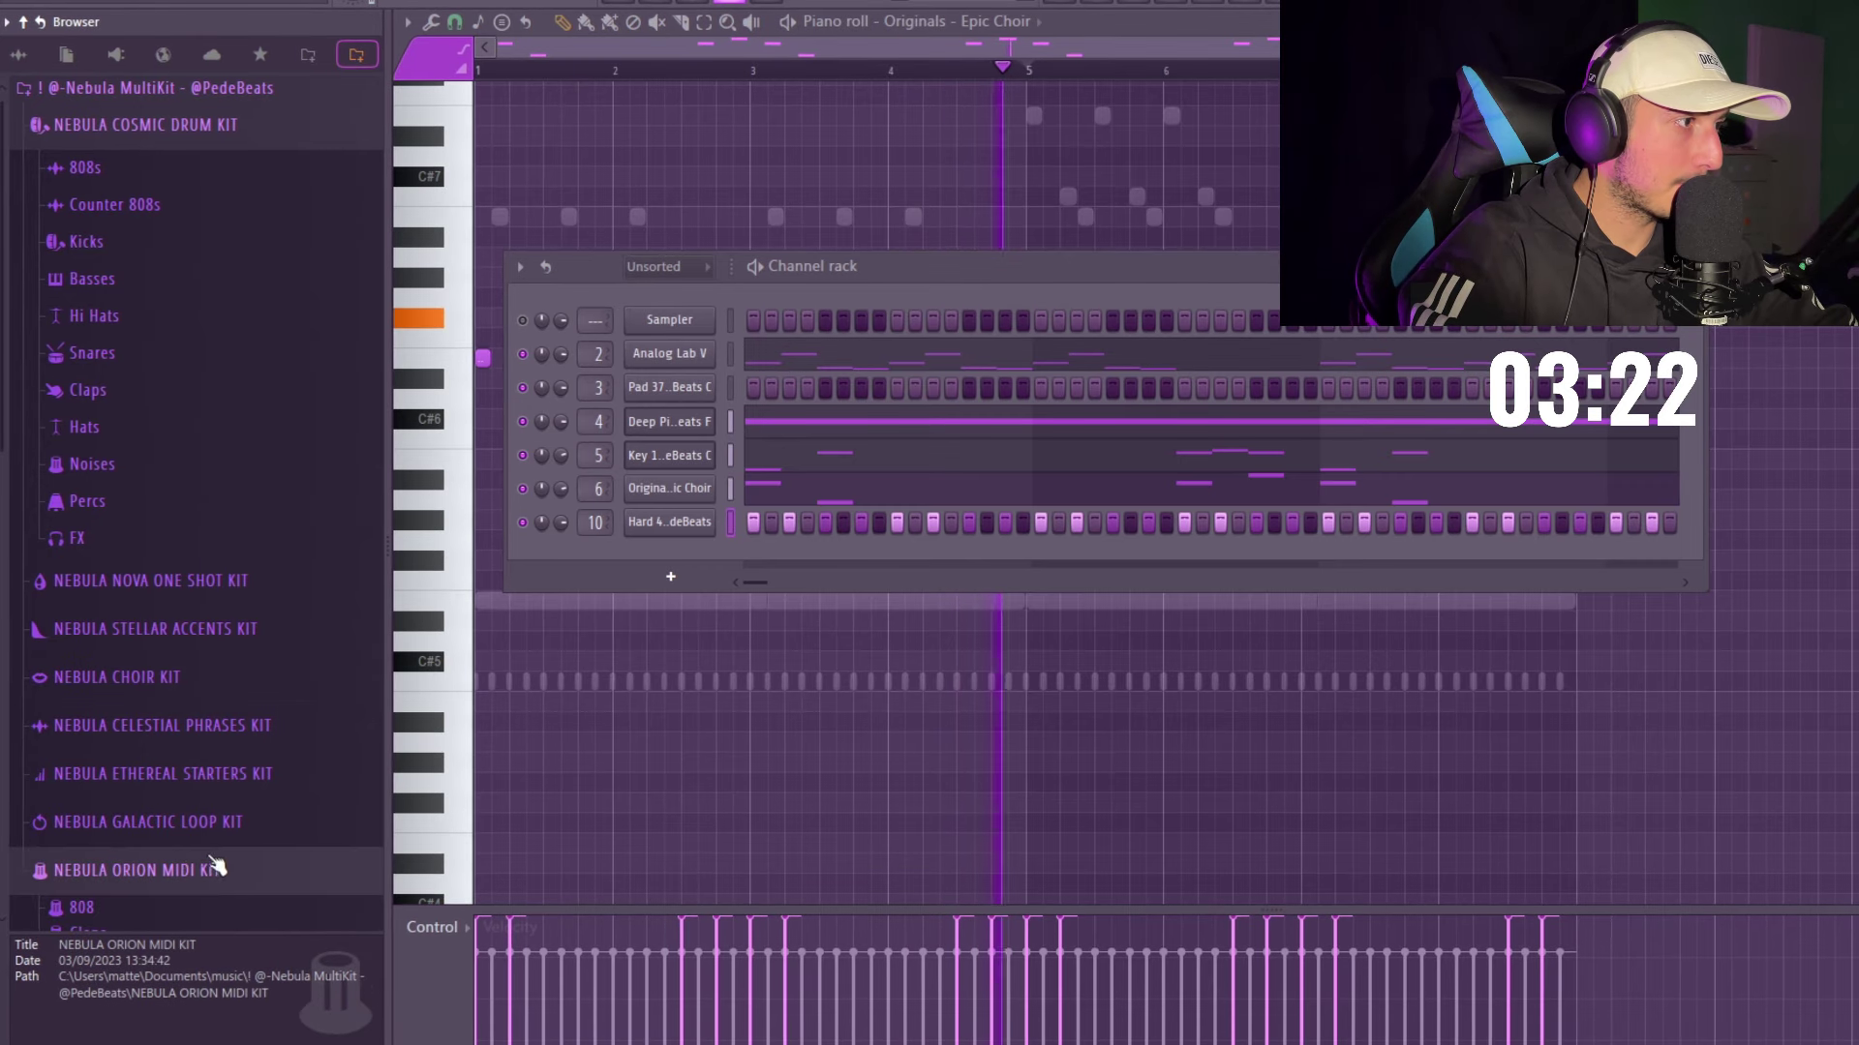
{"action": "left_click", "coordinate": [114, 850]}
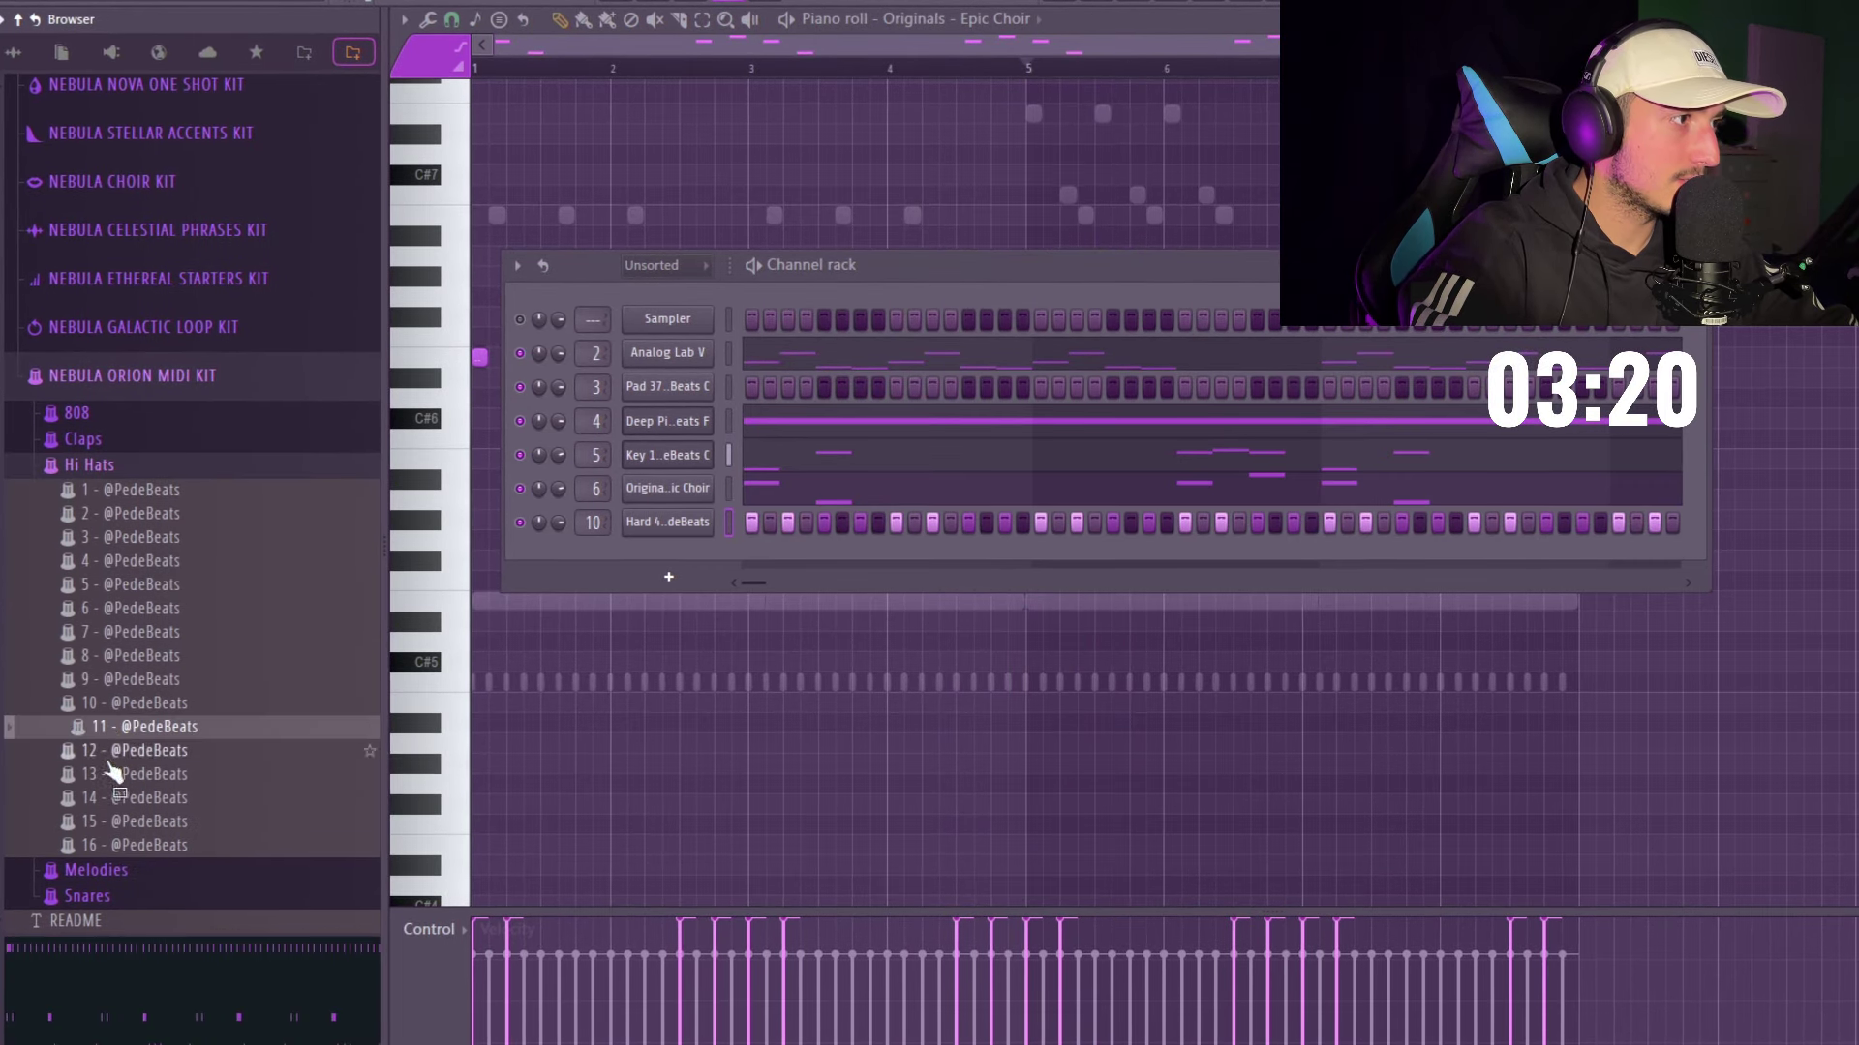
{"action": "left_click_drag", "start_coordinate": [699, 516], "coordinate": [700, 520]}
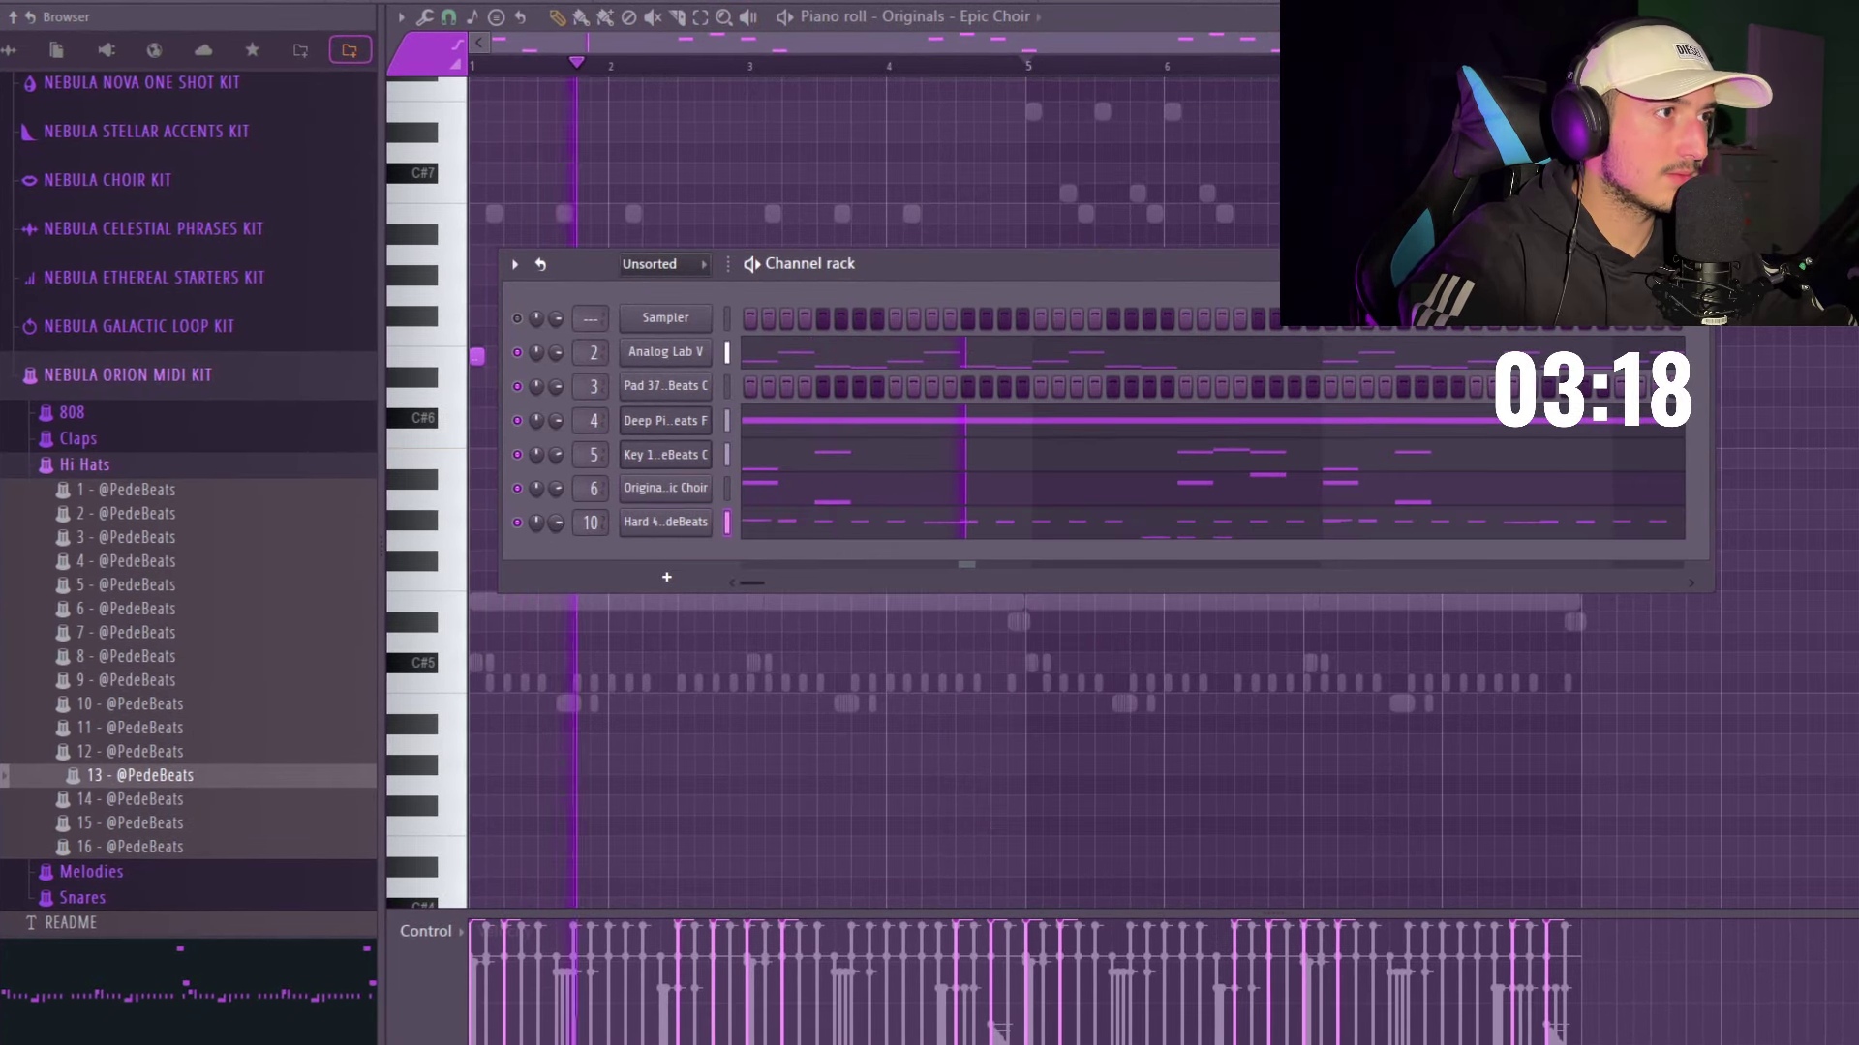
{"action": "left_click_drag", "start_coordinate": [249, 559], "coordinate": [673, 528]}
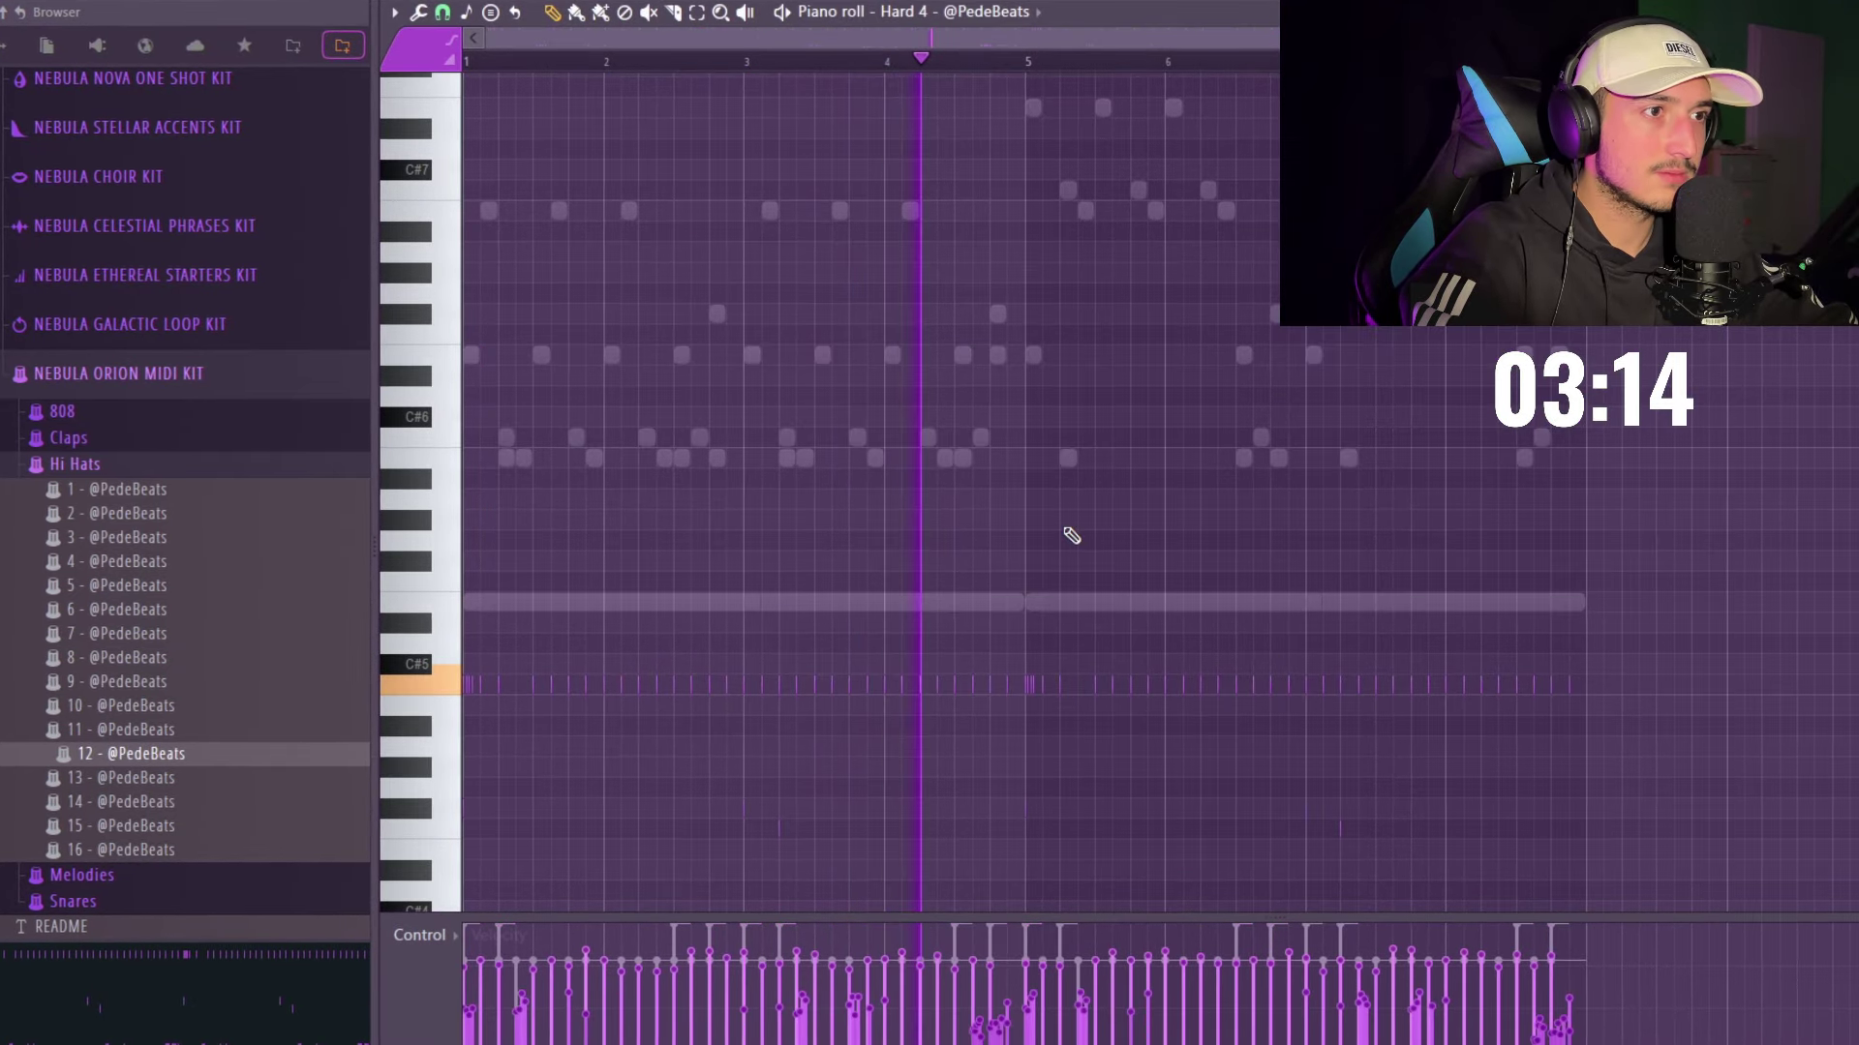
- Select all the Hard 4 hi-hat notes and randomize their levels in two passes
{"action": "scroll", "coordinate": [1235, 614], "scroll_direction": "down", "scroll_amount": 3}
{"action": "key", "text": "ctrl+a"}
{"action": "key", "text": "alt+r"}
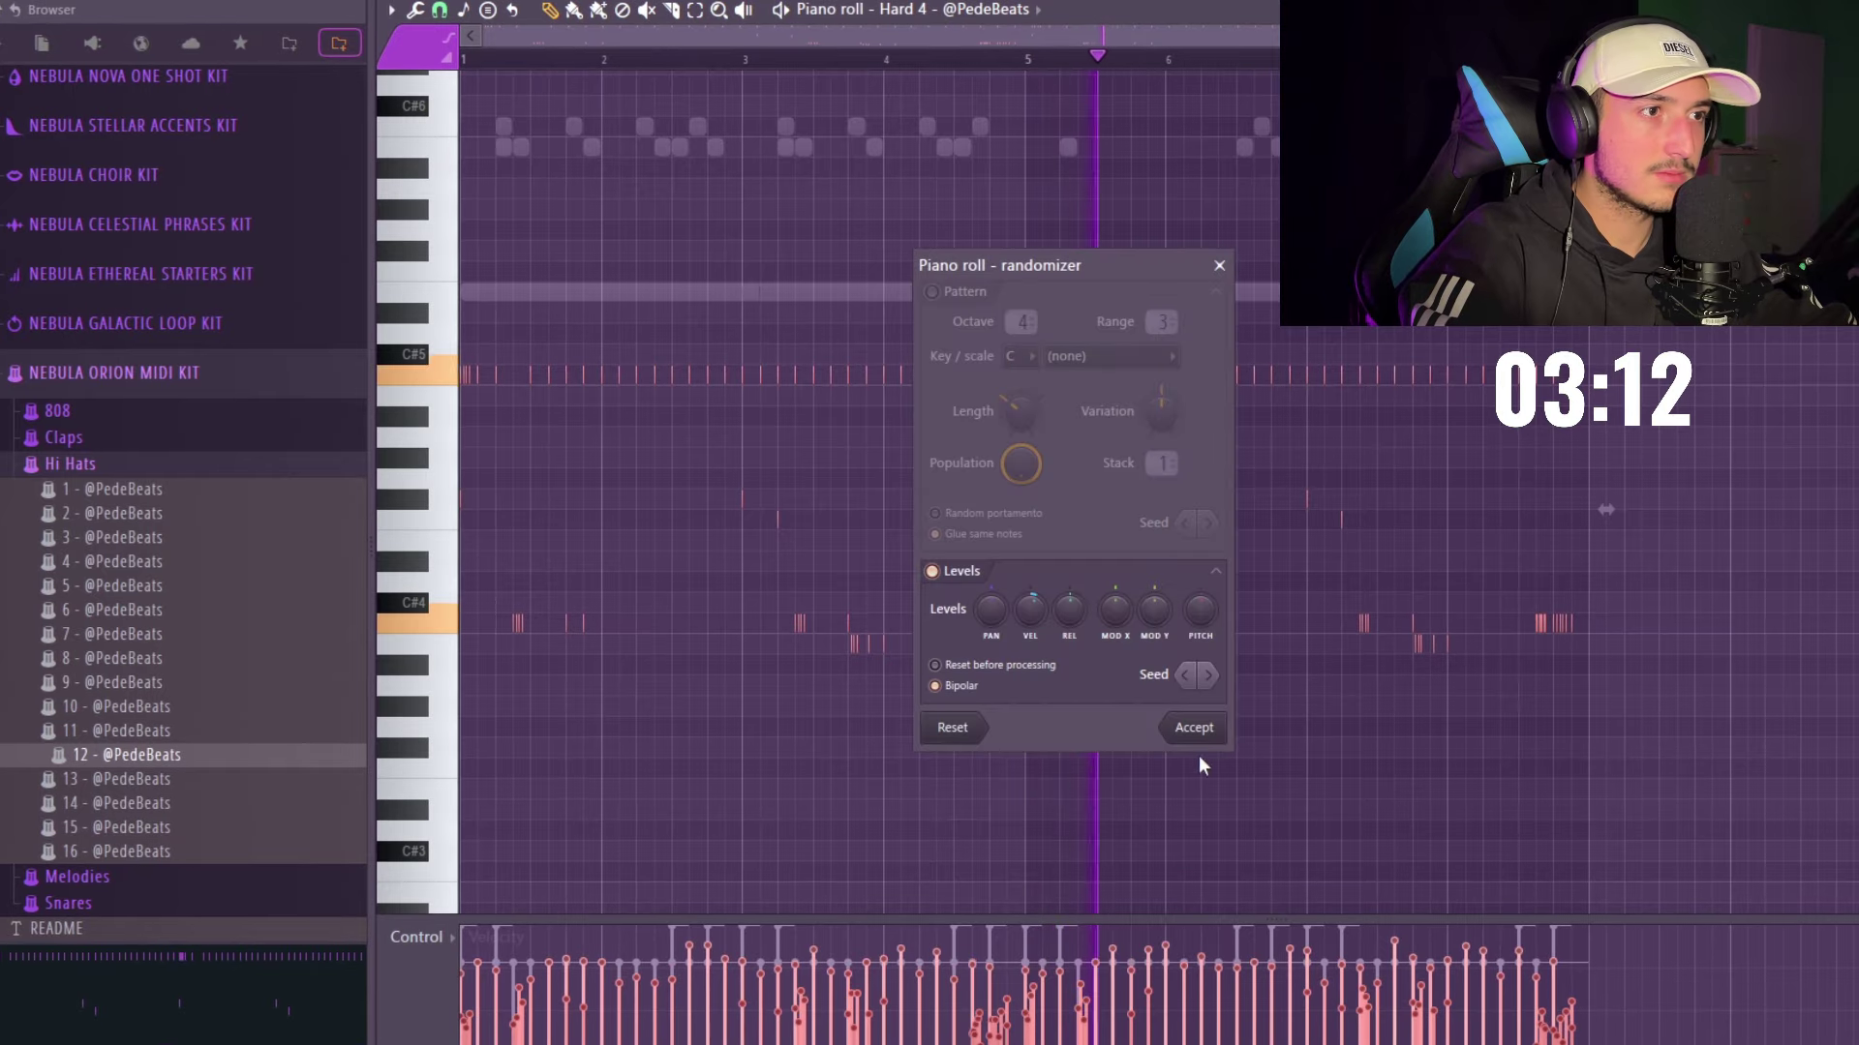
{"action": "left_click", "coordinate": [1194, 729]}
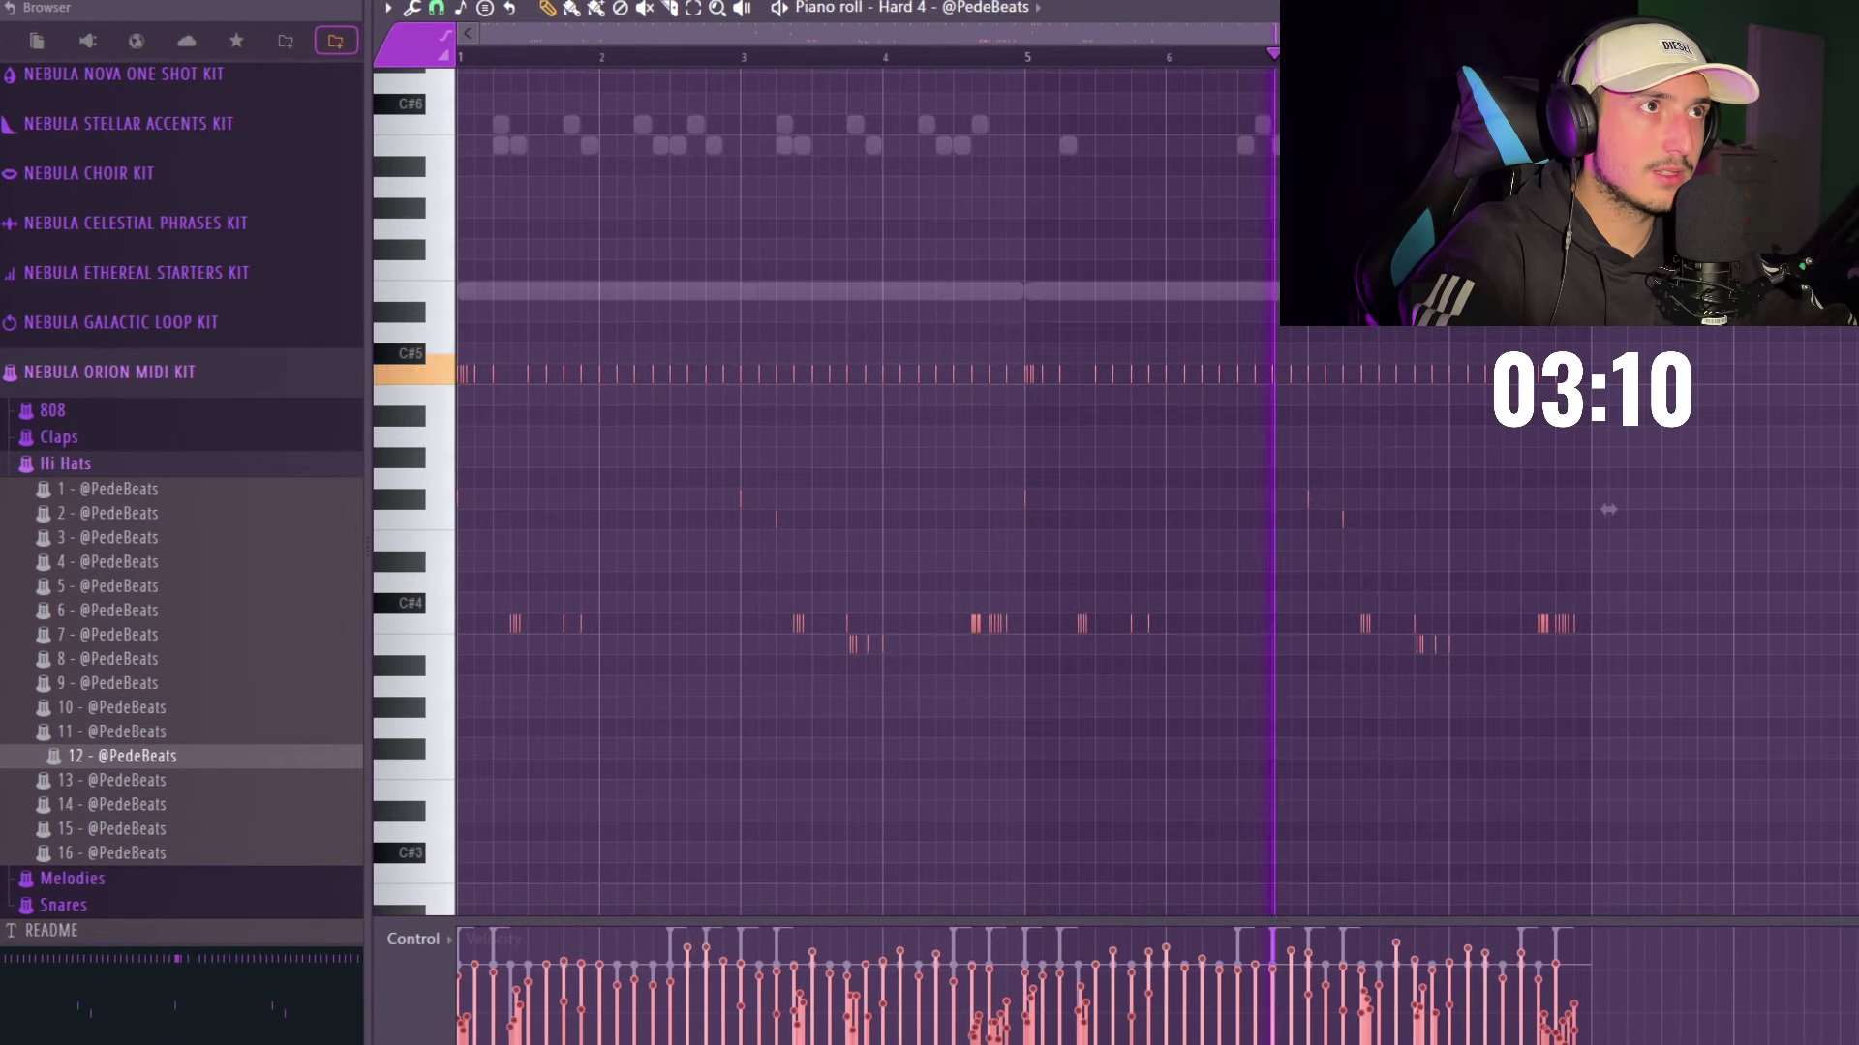
{"action": "key", "text": "alt+r"}
{"action": "left_click", "coordinate": [1193, 731]}
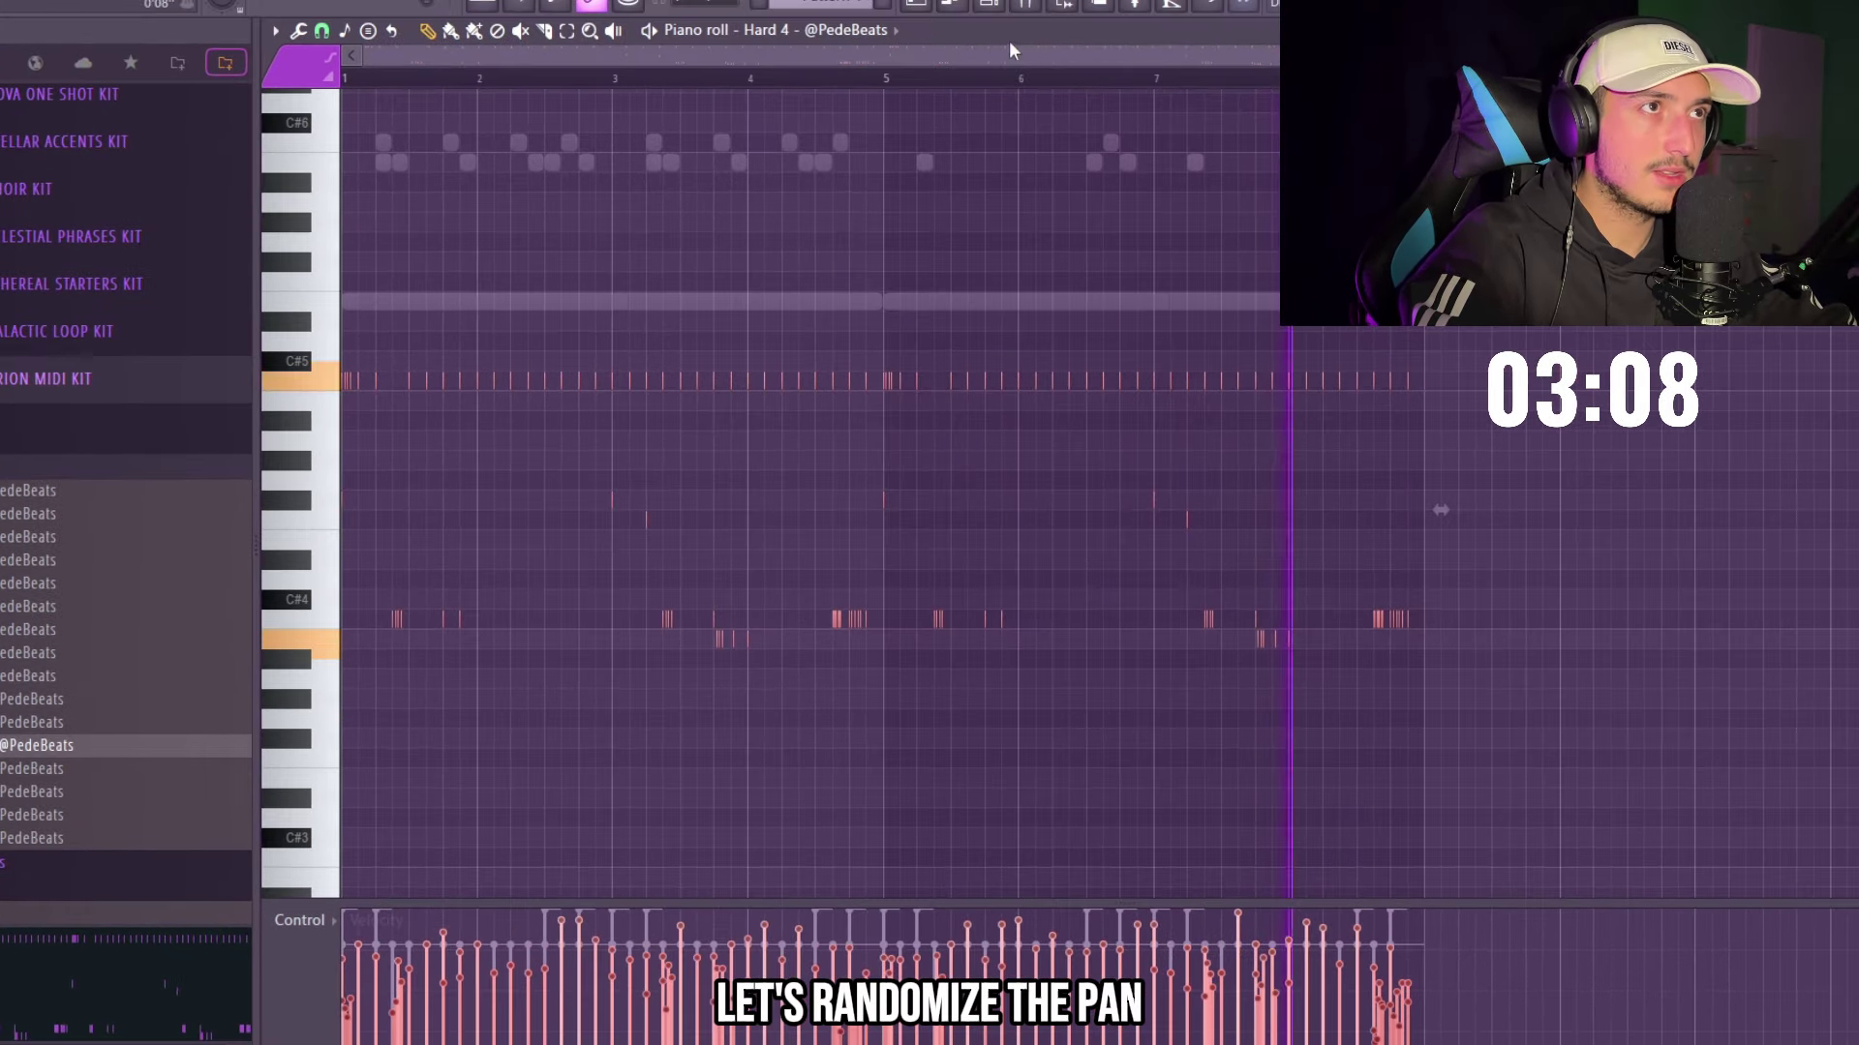
- Audition snare samples in the Nebula Cosmic Drum Kit and add Crazy as a new channel
{"action": "left_click", "coordinate": [1134, 0]}
{"action": "key", "text": "F6"}
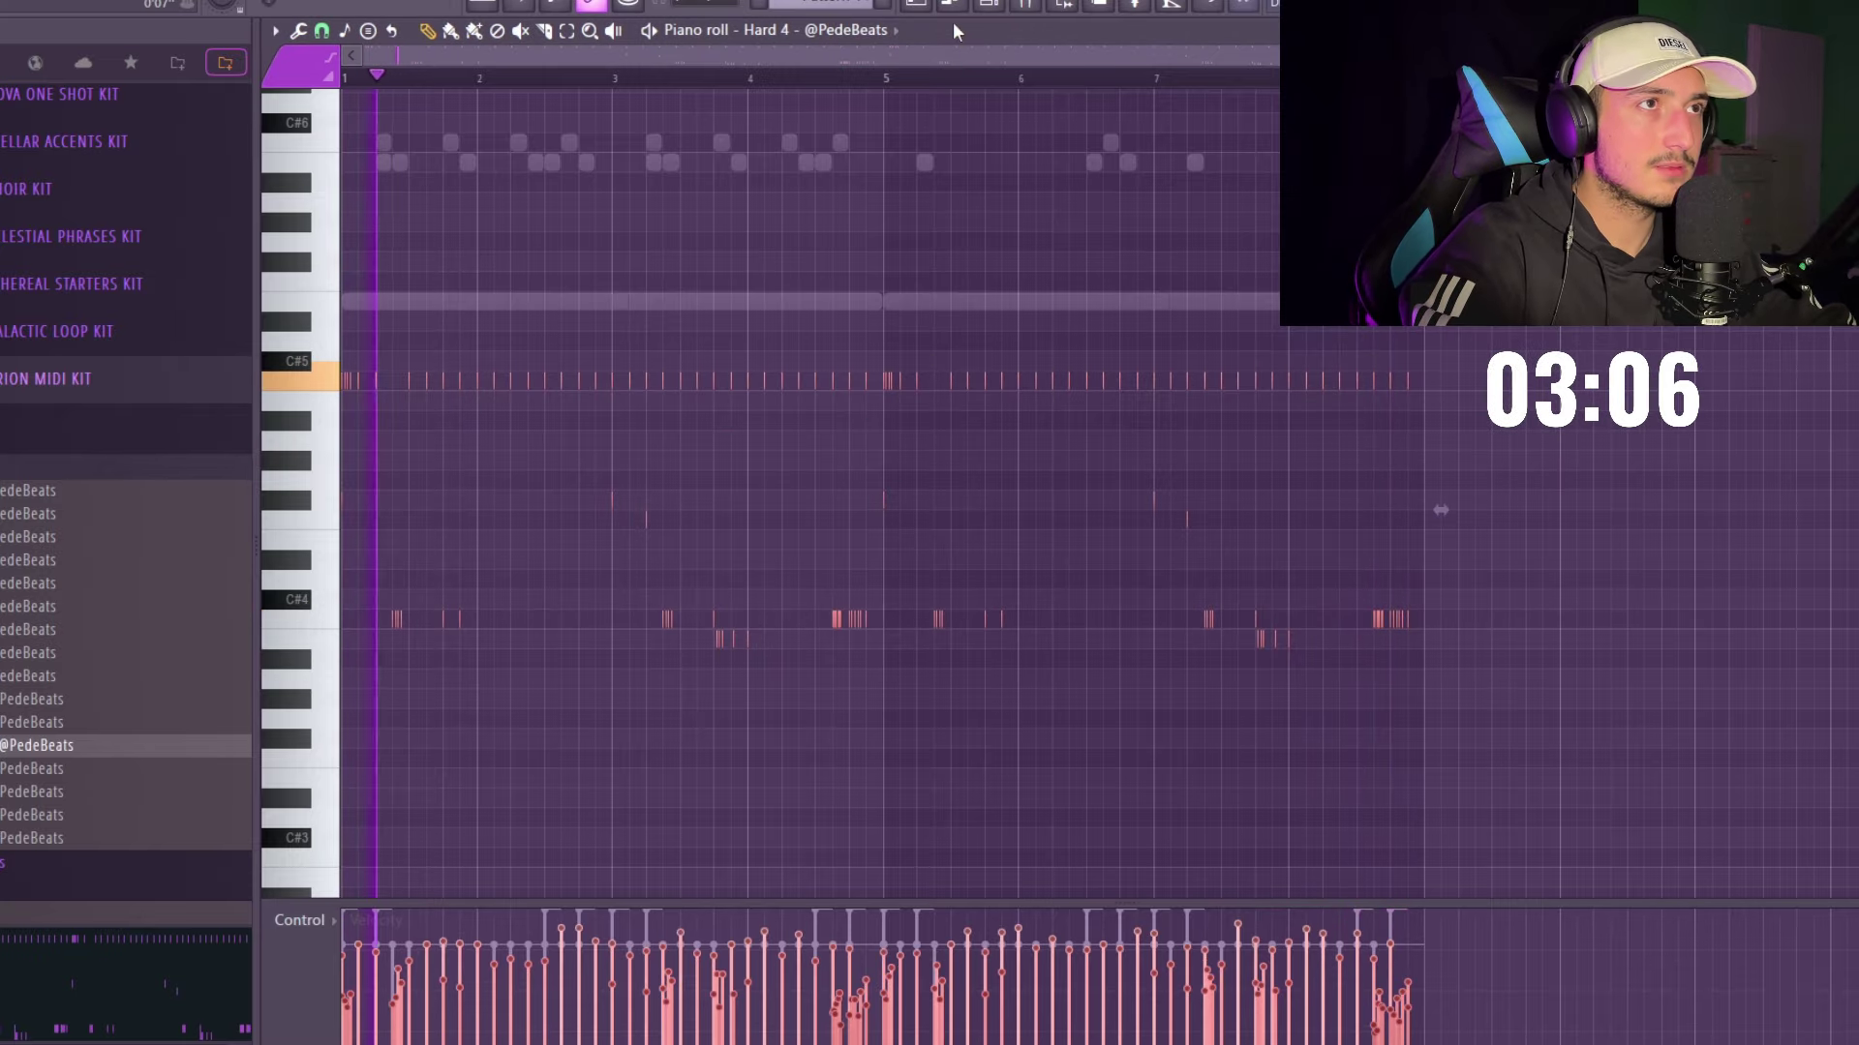
{"action": "key", "text": "F6"}
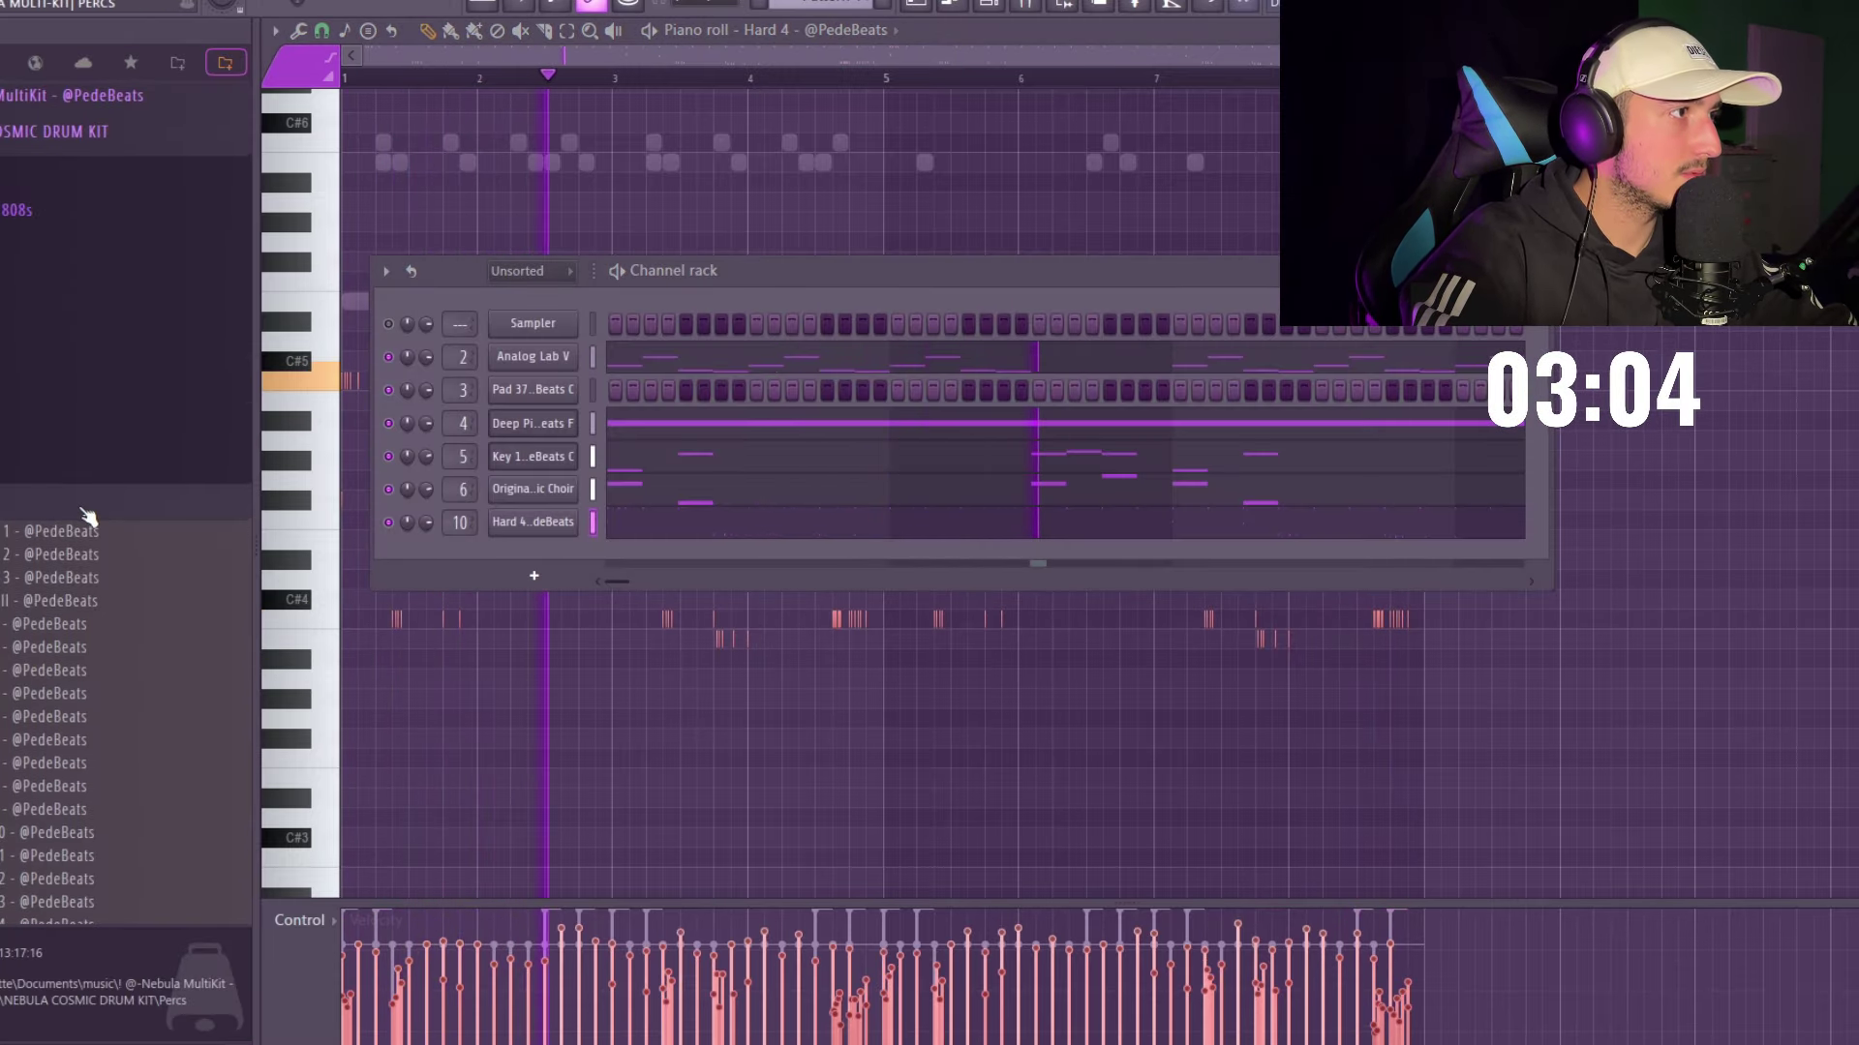
{"action": "left_click", "coordinate": [82, 510]}
{"action": "left_click", "coordinate": [58, 359]}
{"action": "left_click", "coordinate": [23, 550]}
{"action": "left_click", "coordinate": [19, 456]}
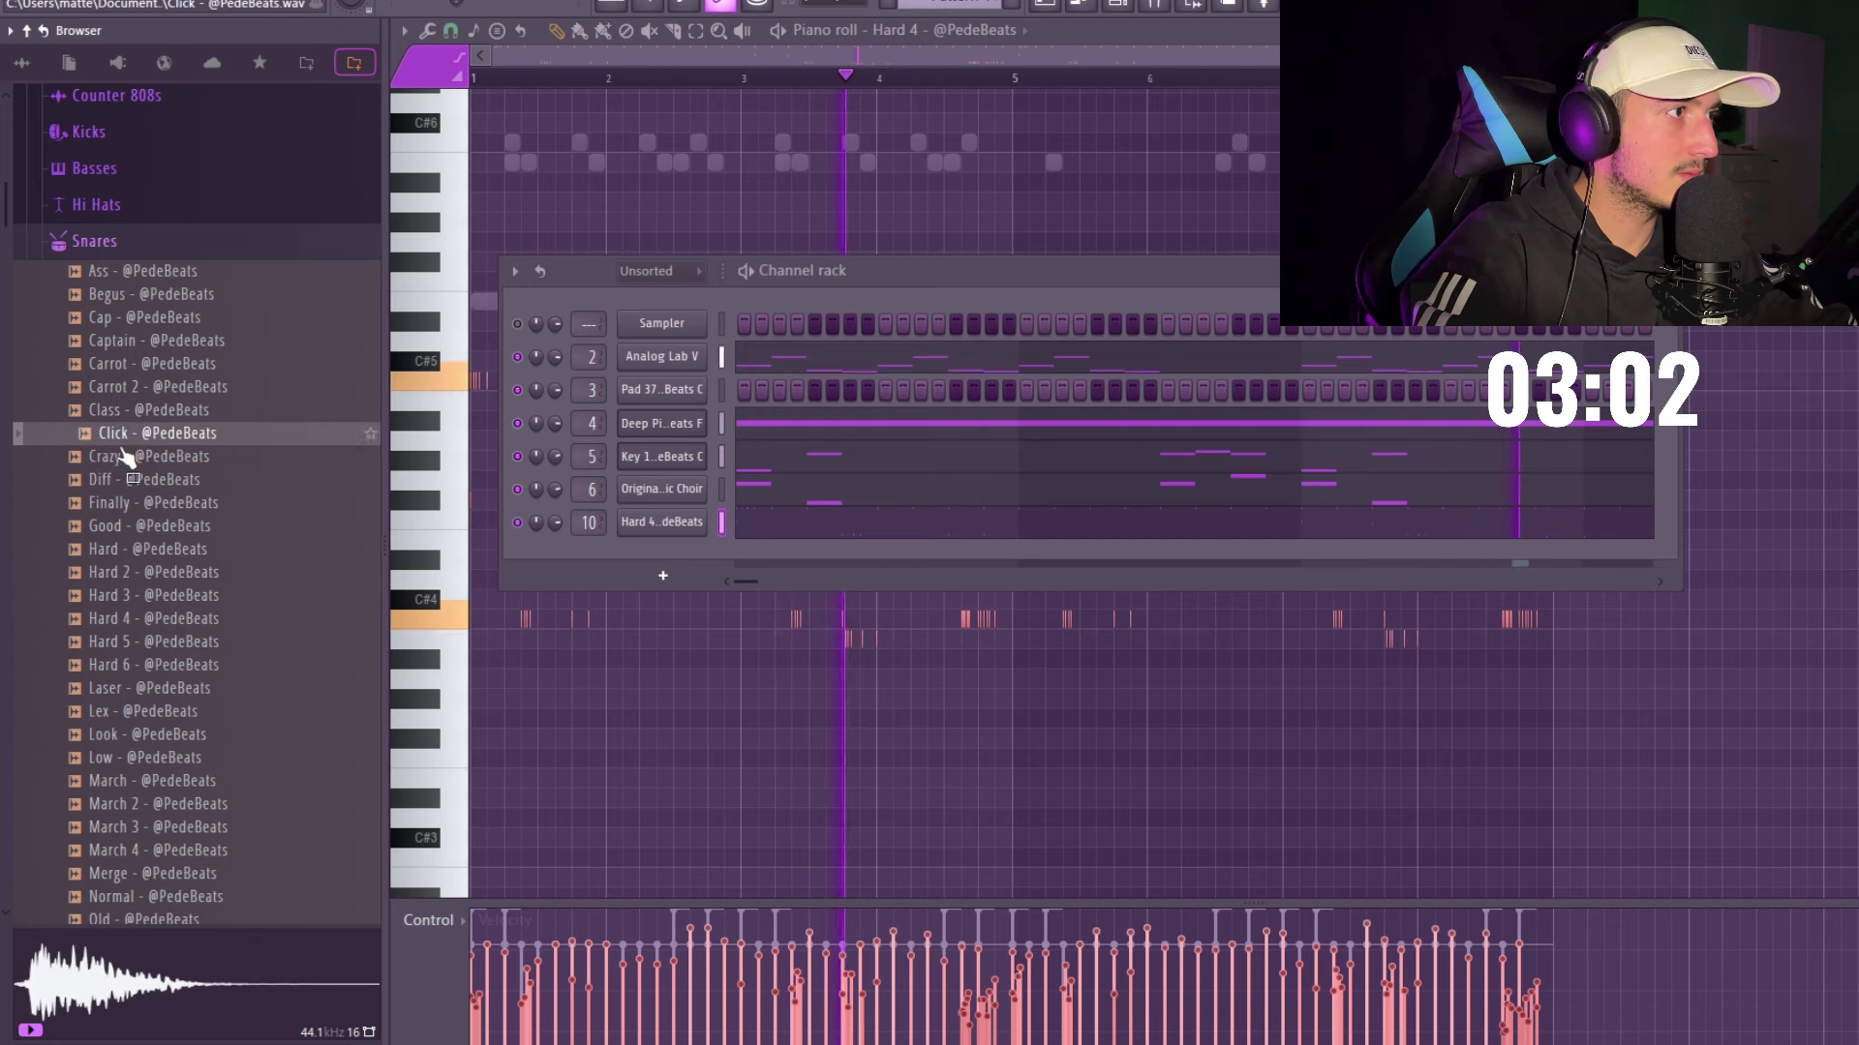
{"action": "left_click", "coordinate": [123, 456]}
{"action": "left_click_drag", "start_coordinate": [113, 475], "coordinate": [629, 547]}
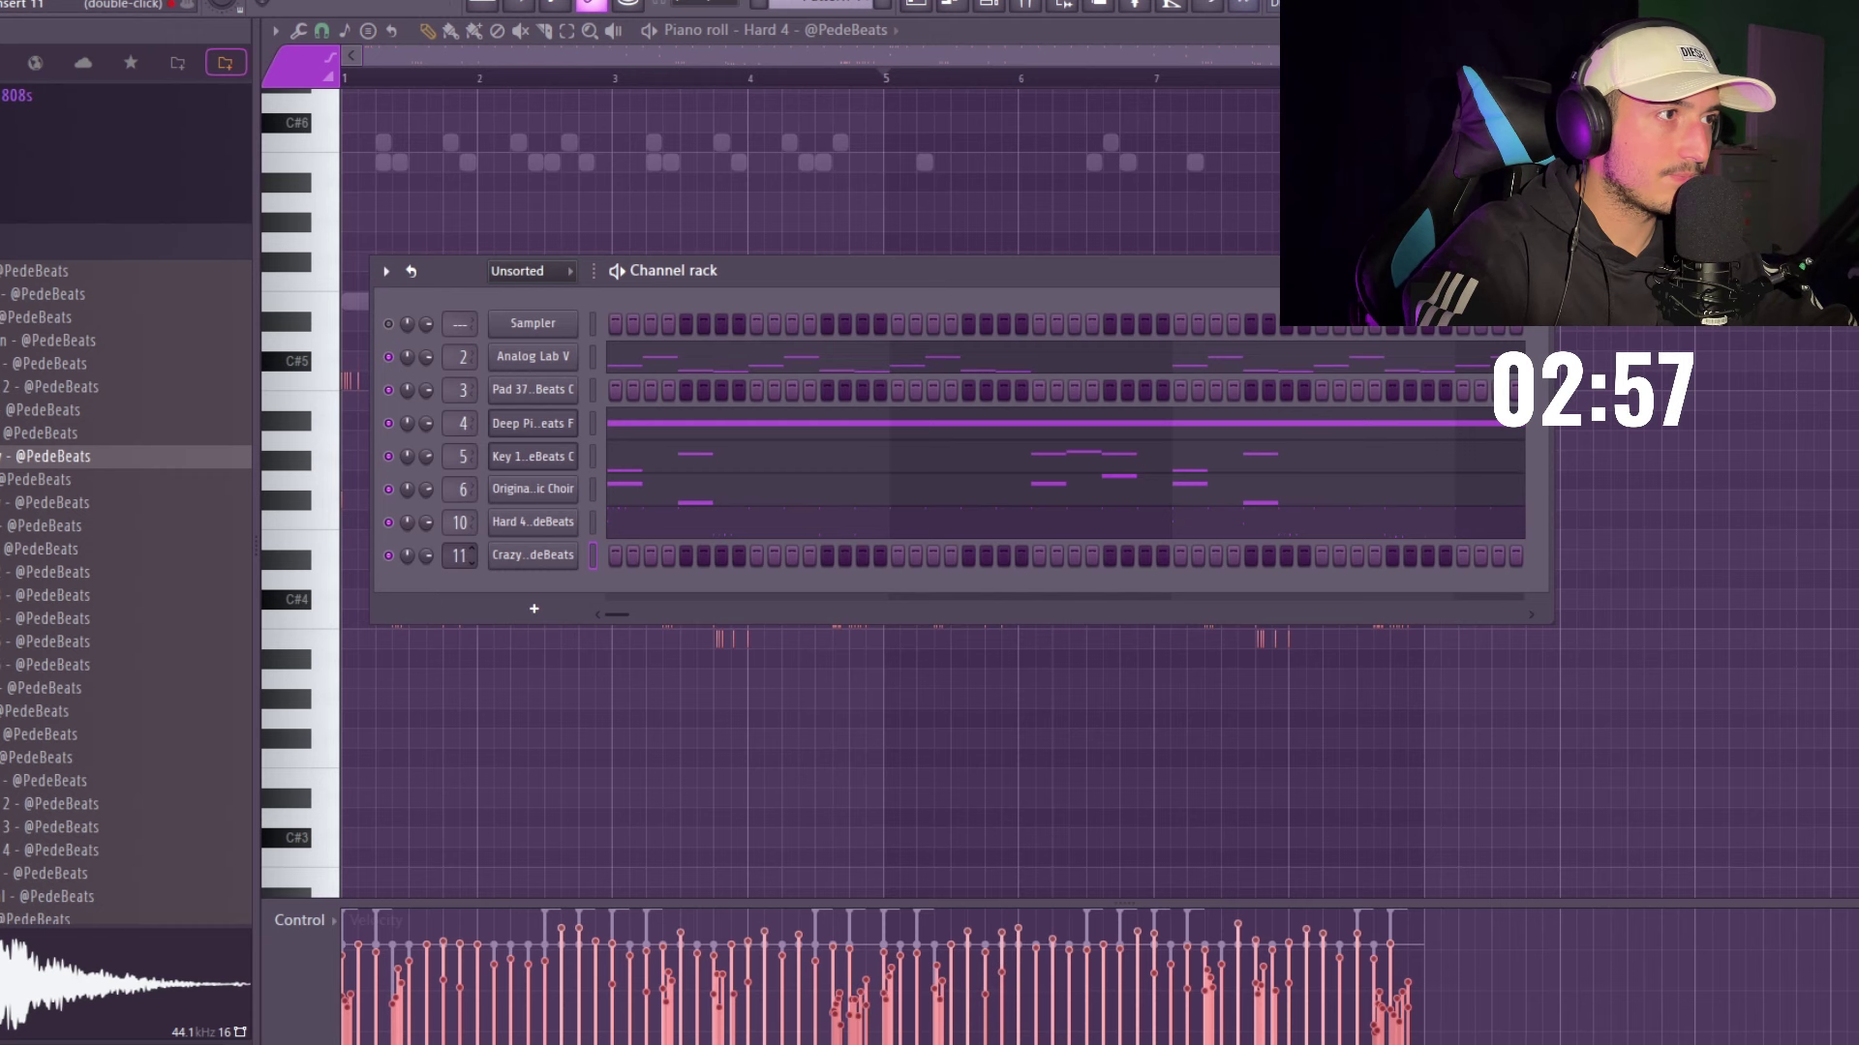
- Place a Crazy snare note at A#4 on beat 3 of bar 1
{"action": "right_click", "coordinate": [571, 555]}
{"action": "left_click", "coordinate": [631, 555]}
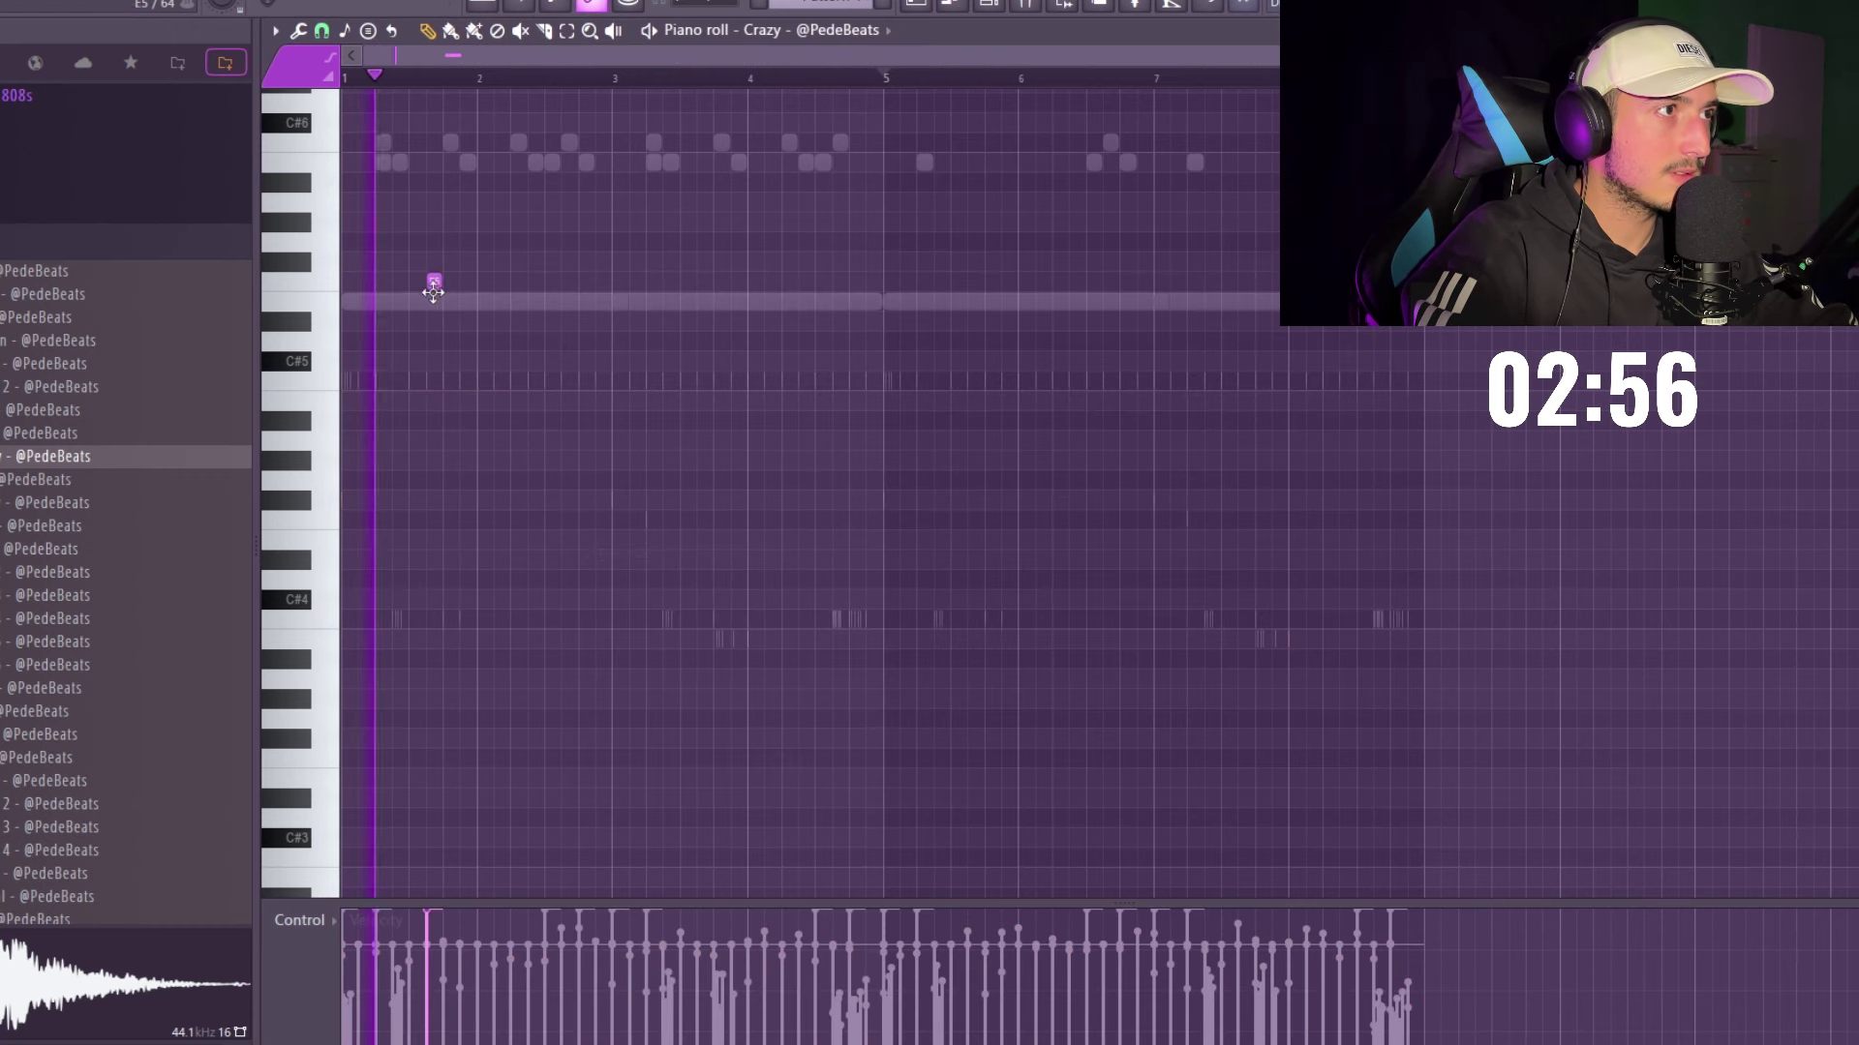
{"action": "left_click_drag", "start_coordinate": [434, 291], "coordinate": [416, 308]}
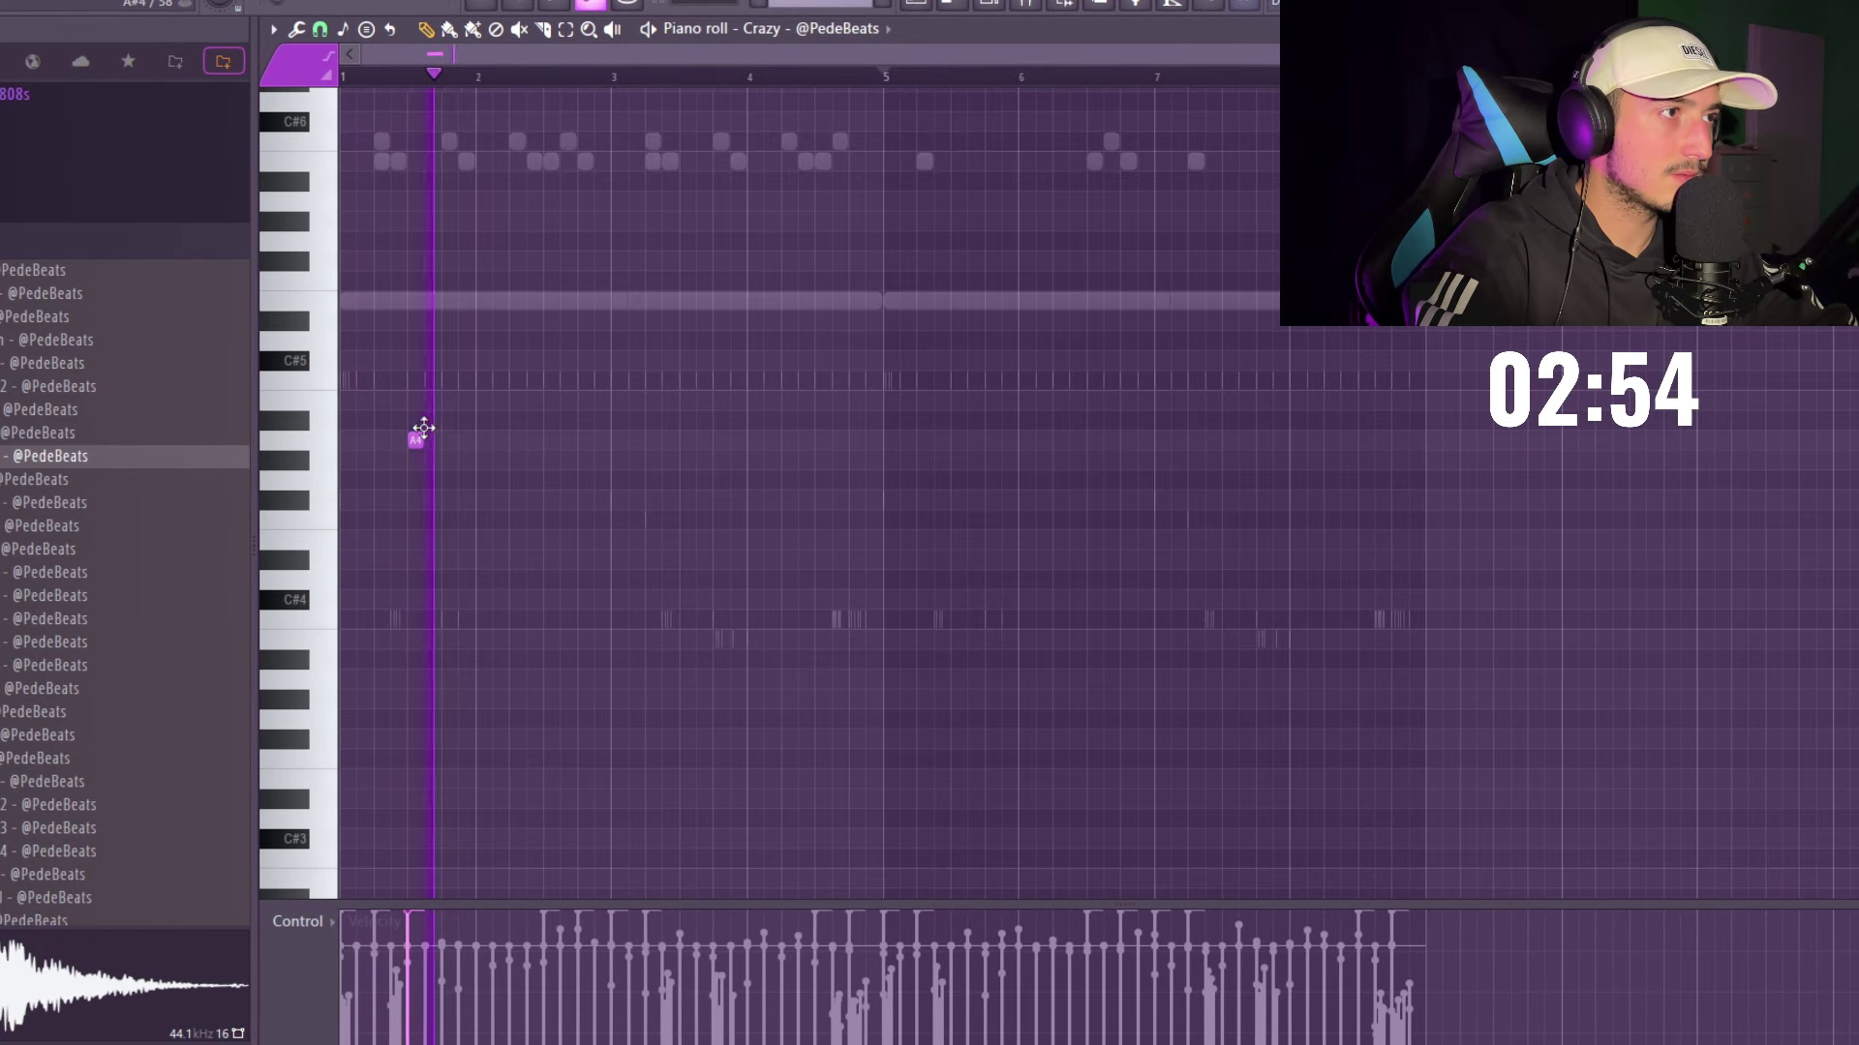
{"action": "mouse_move", "coordinate": [424, 428]}
{"action": "left_mouse_down"}
{"action": "mouse_move", "coordinate": [419, 407]}
{"action": "mouse_move", "coordinate": [408, 421]}
{"action": "left_mouse_up"}
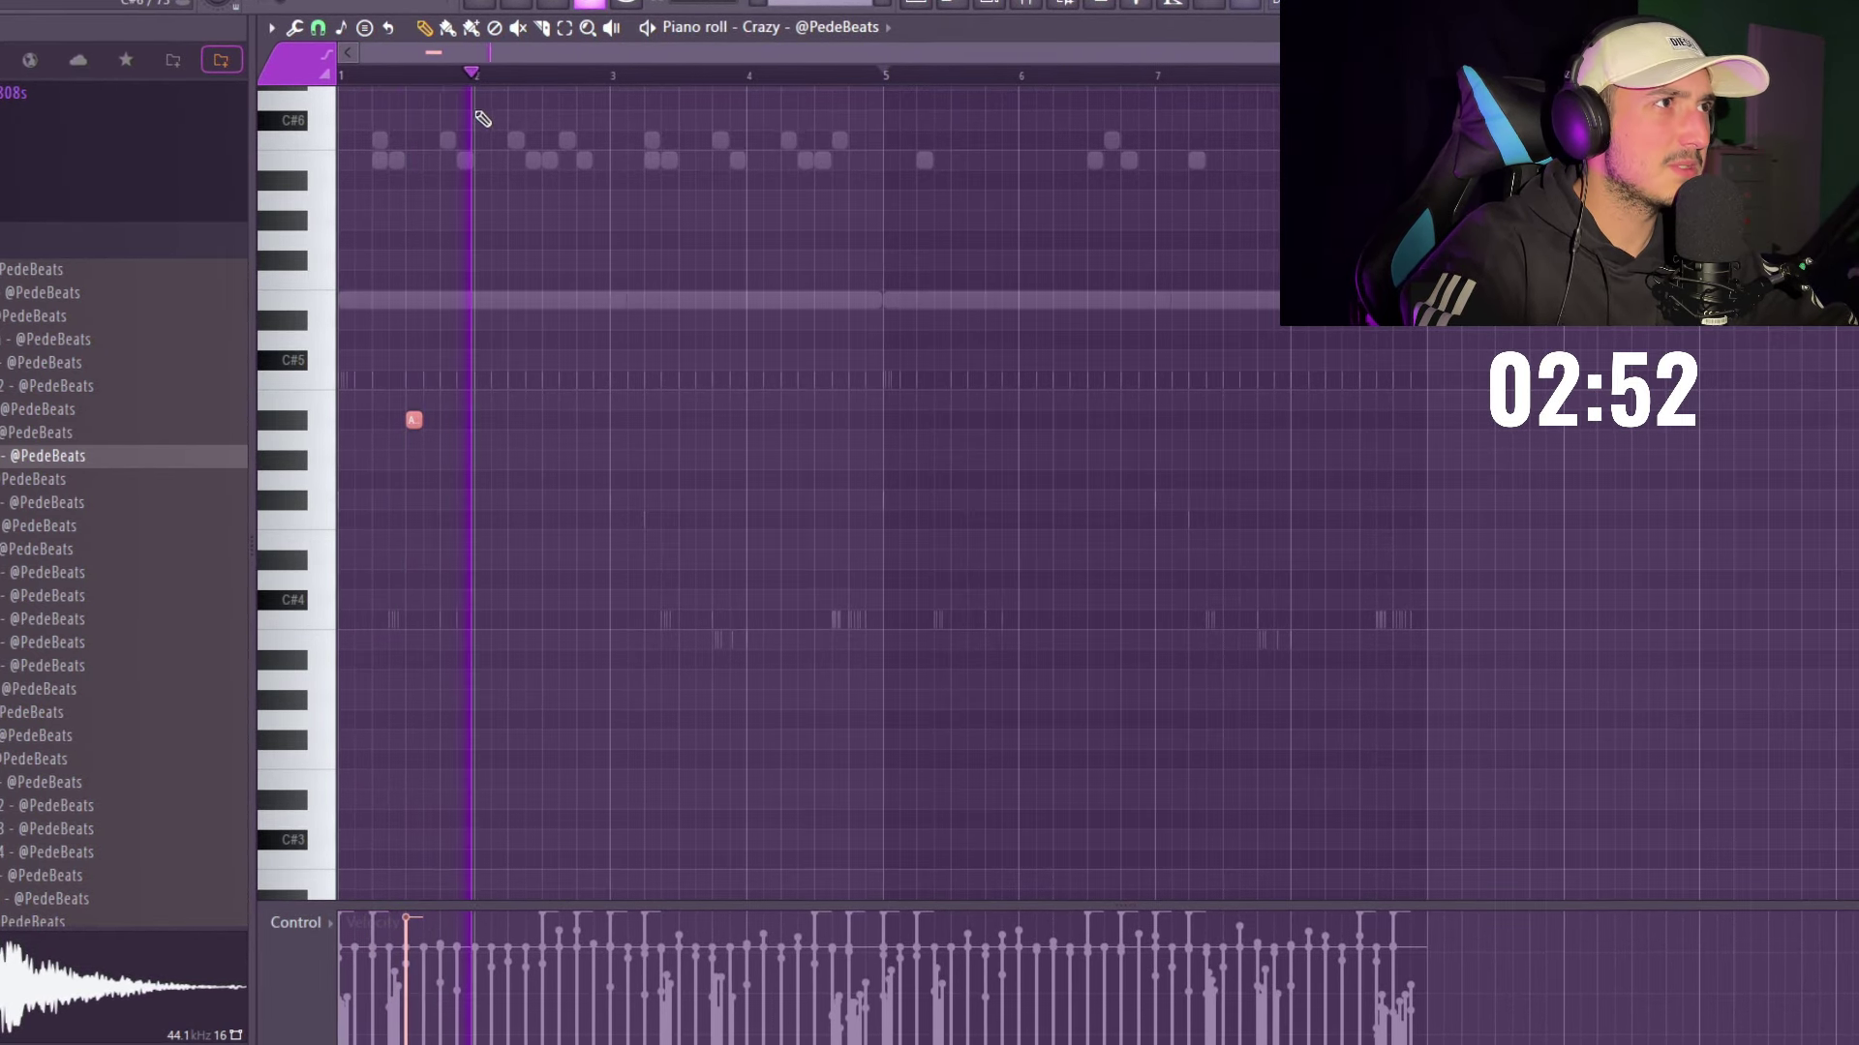
- Repeat the snare note once per bar through bar 8
{"action": "key", "text": "ctrl+b"}
{"action": "key", "text": "ctrl+b"}
{"action": "key", "text": "ctrl+b"}
{"action": "key", "text": "ctrl+b"}
{"action": "key", "text": "ctrl+b"}
{"action": "key", "text": "ctrl+b"}
{"action": "key", "text": "ctrl+b"}
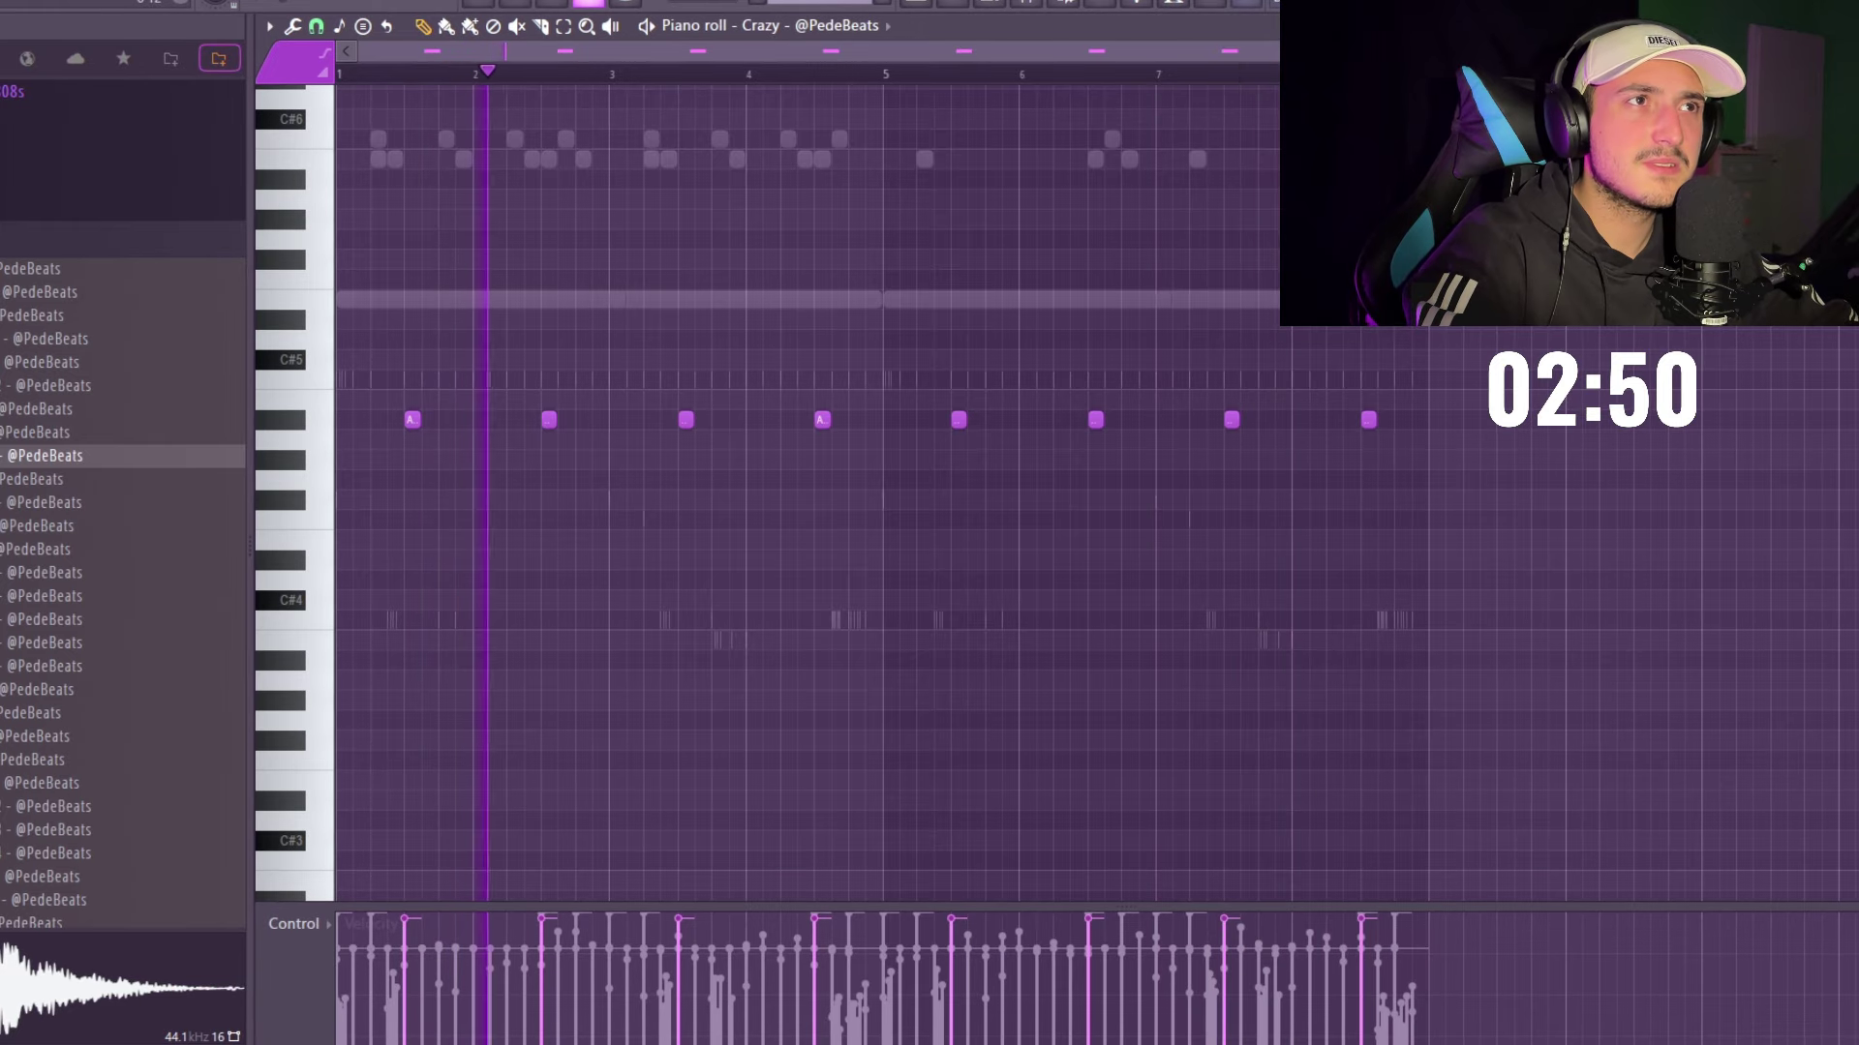
{"action": "key", "text": "ctrl+a"}
- Lower the volume of the snare's mixer track, Insert 11, slightly
{"action": "left_click", "coordinate": [1001, 5]}
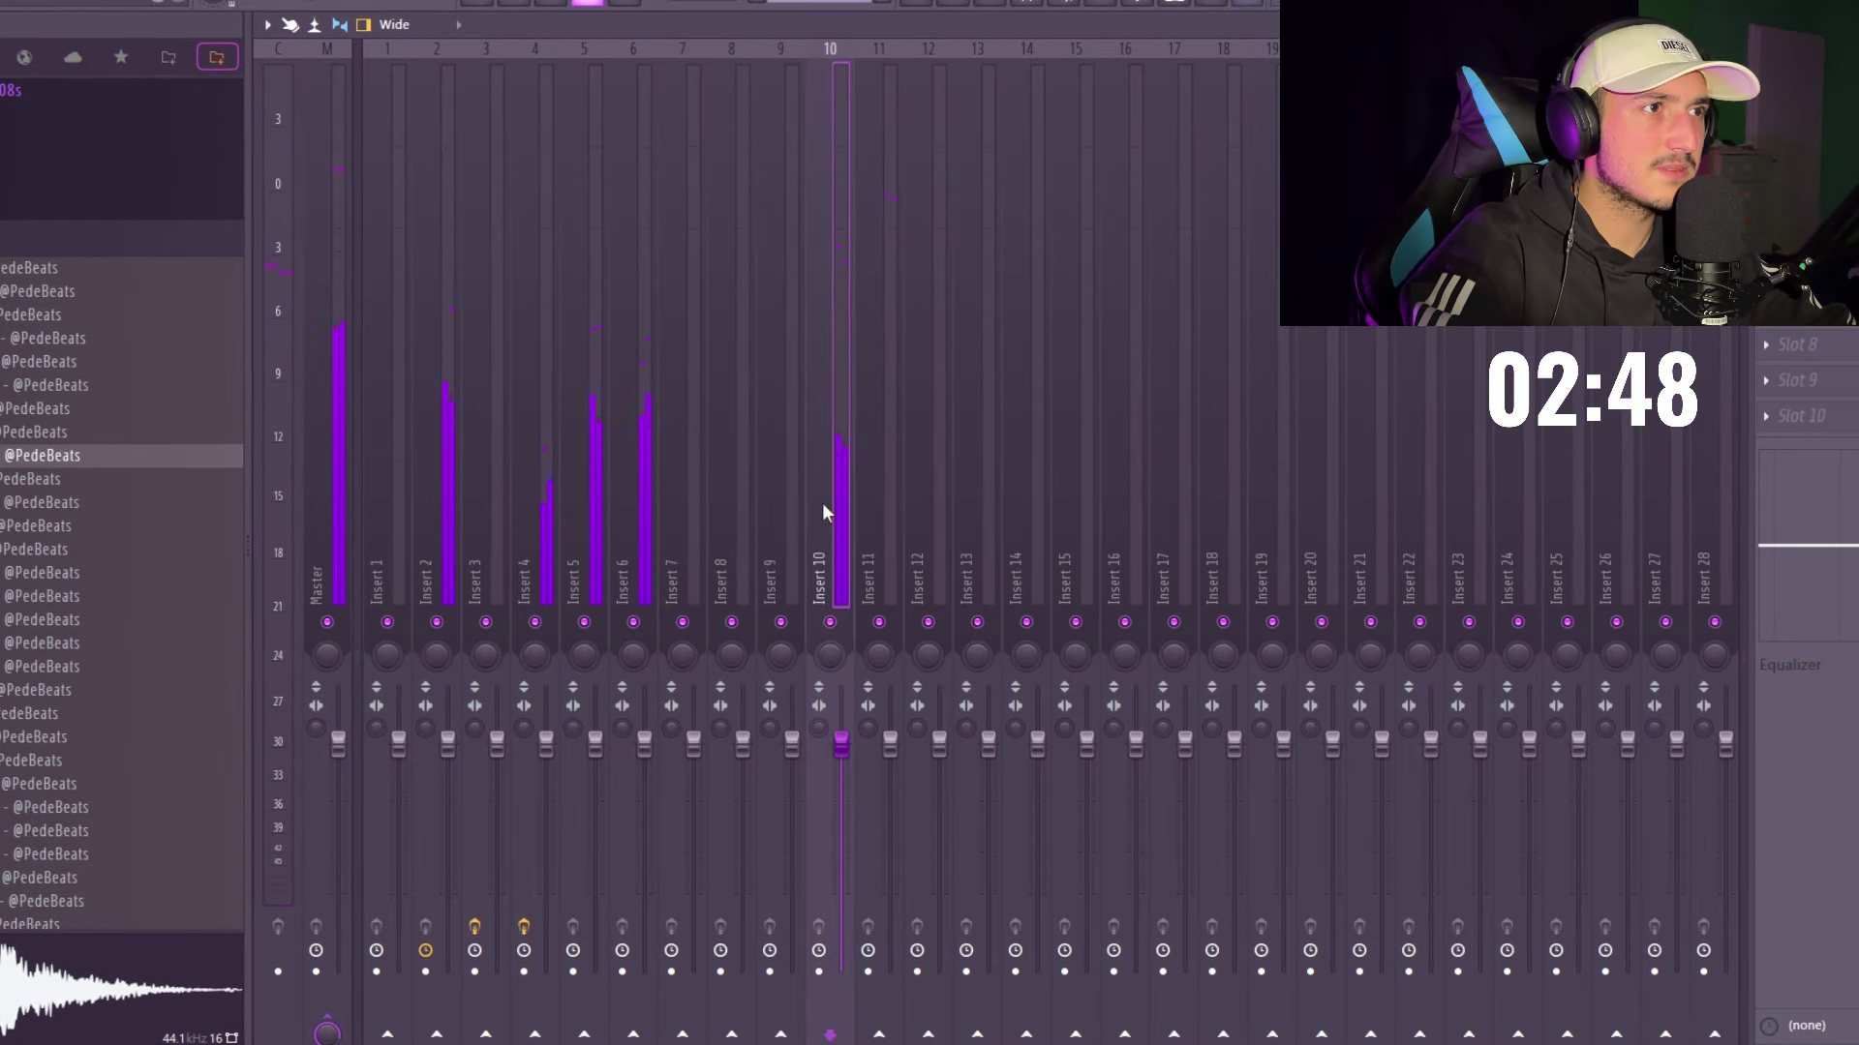
{"action": "left_click", "coordinate": [890, 741]}
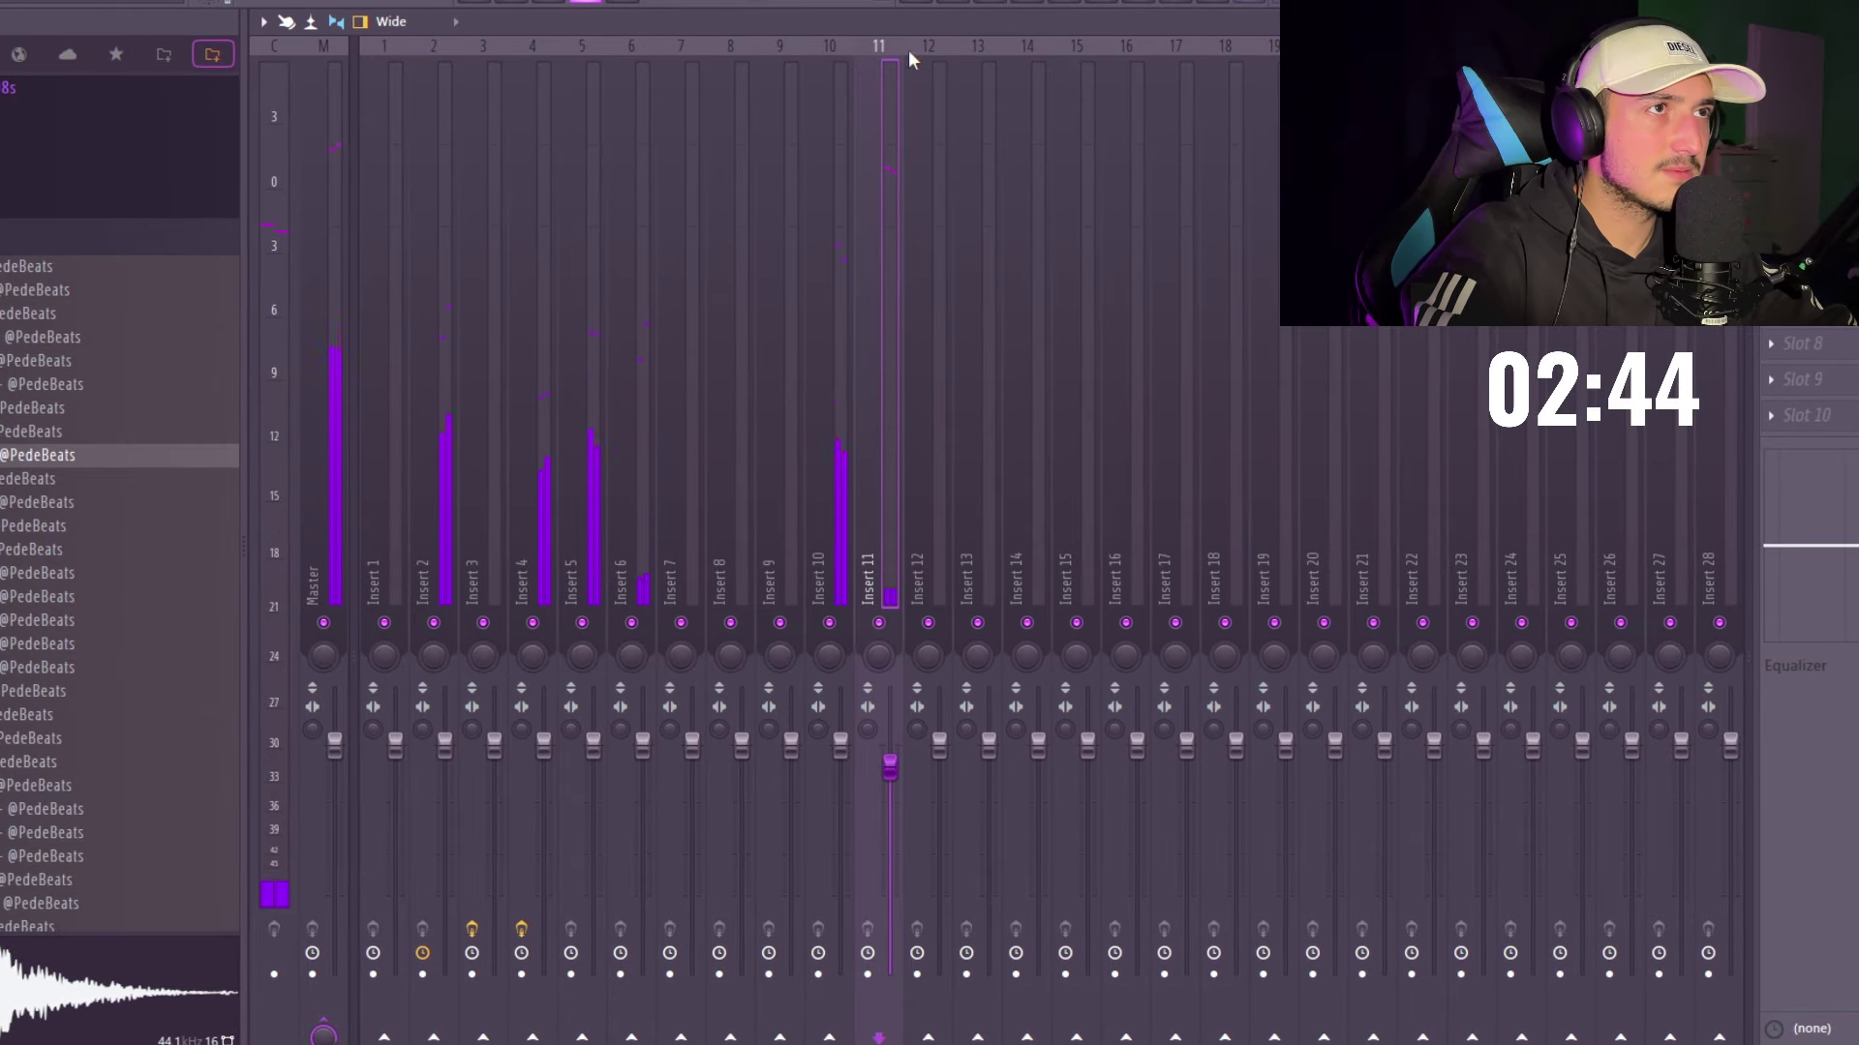
- Audition samples in the drum kit's Hats folder and add Hat 13 as a new channel
{"action": "left_click", "coordinate": [985, 6]}
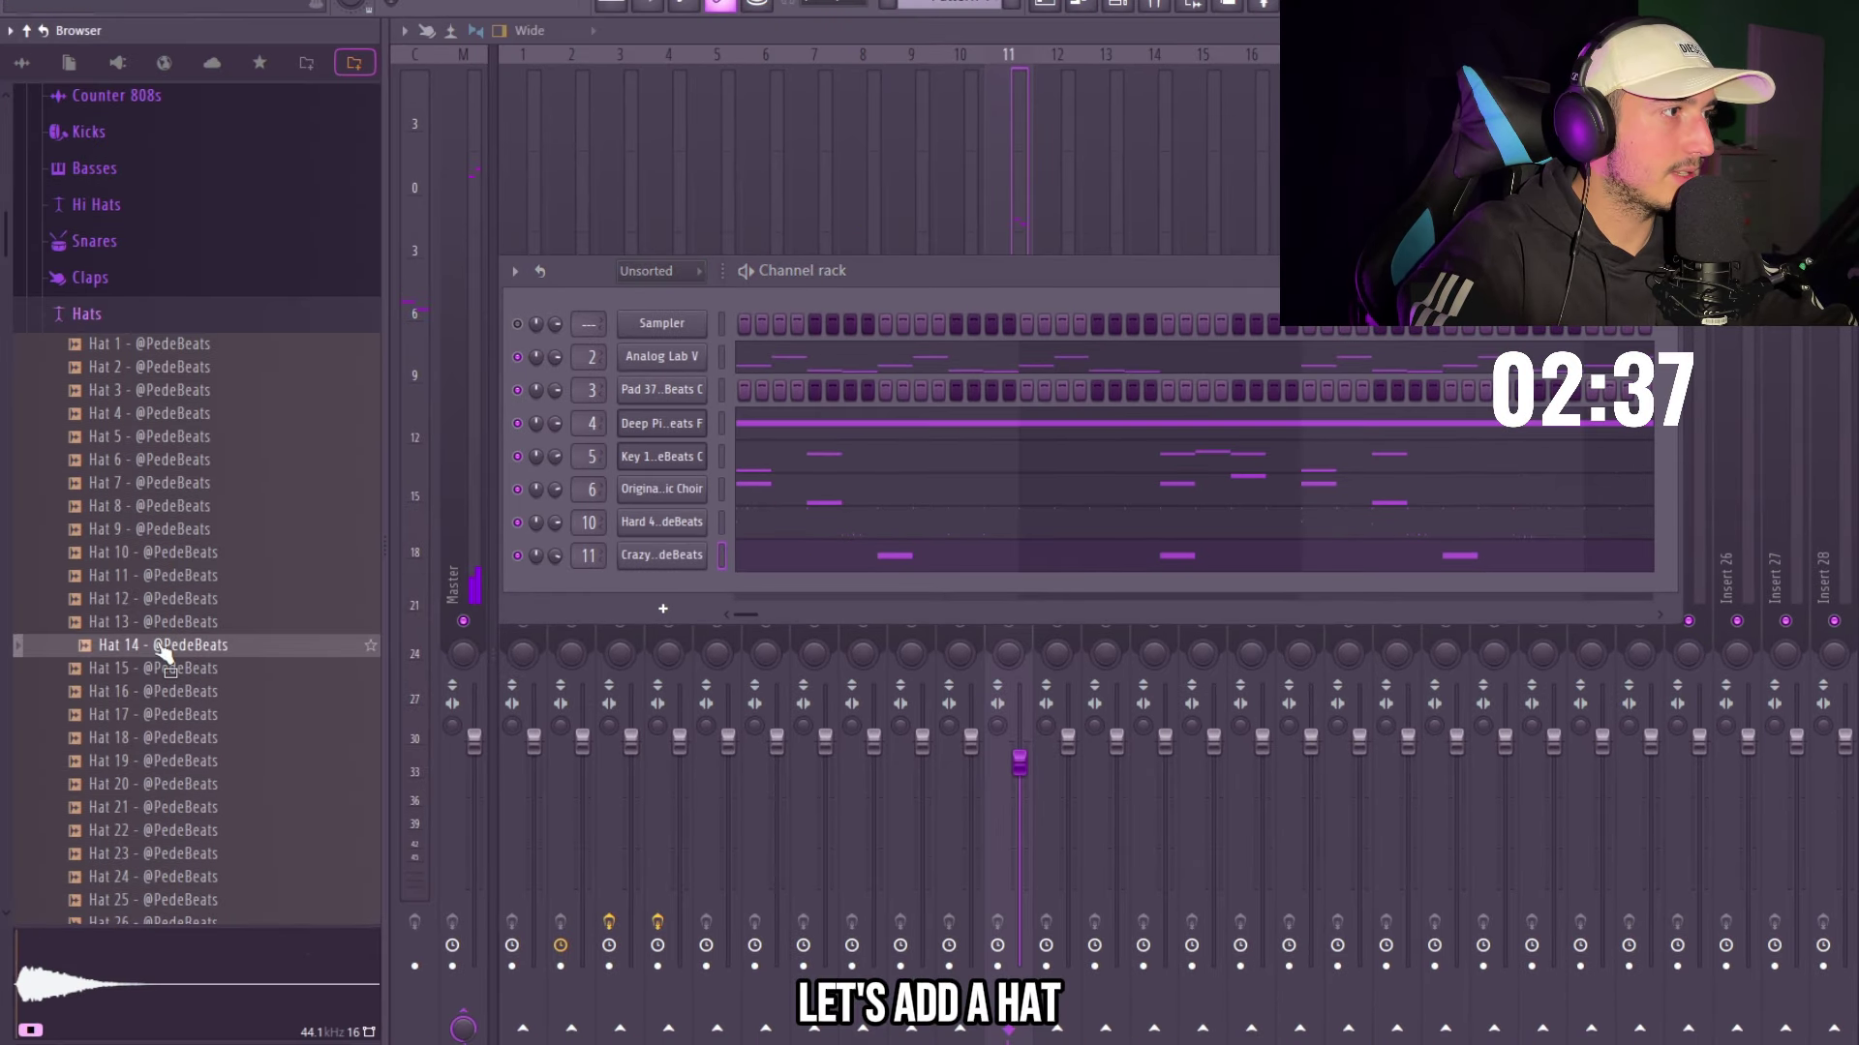
{"action": "scroll", "coordinate": [133, 580], "scroll_direction": "down", "scroll_amount": 4}
{"action": "left_click", "coordinate": [135, 354]}
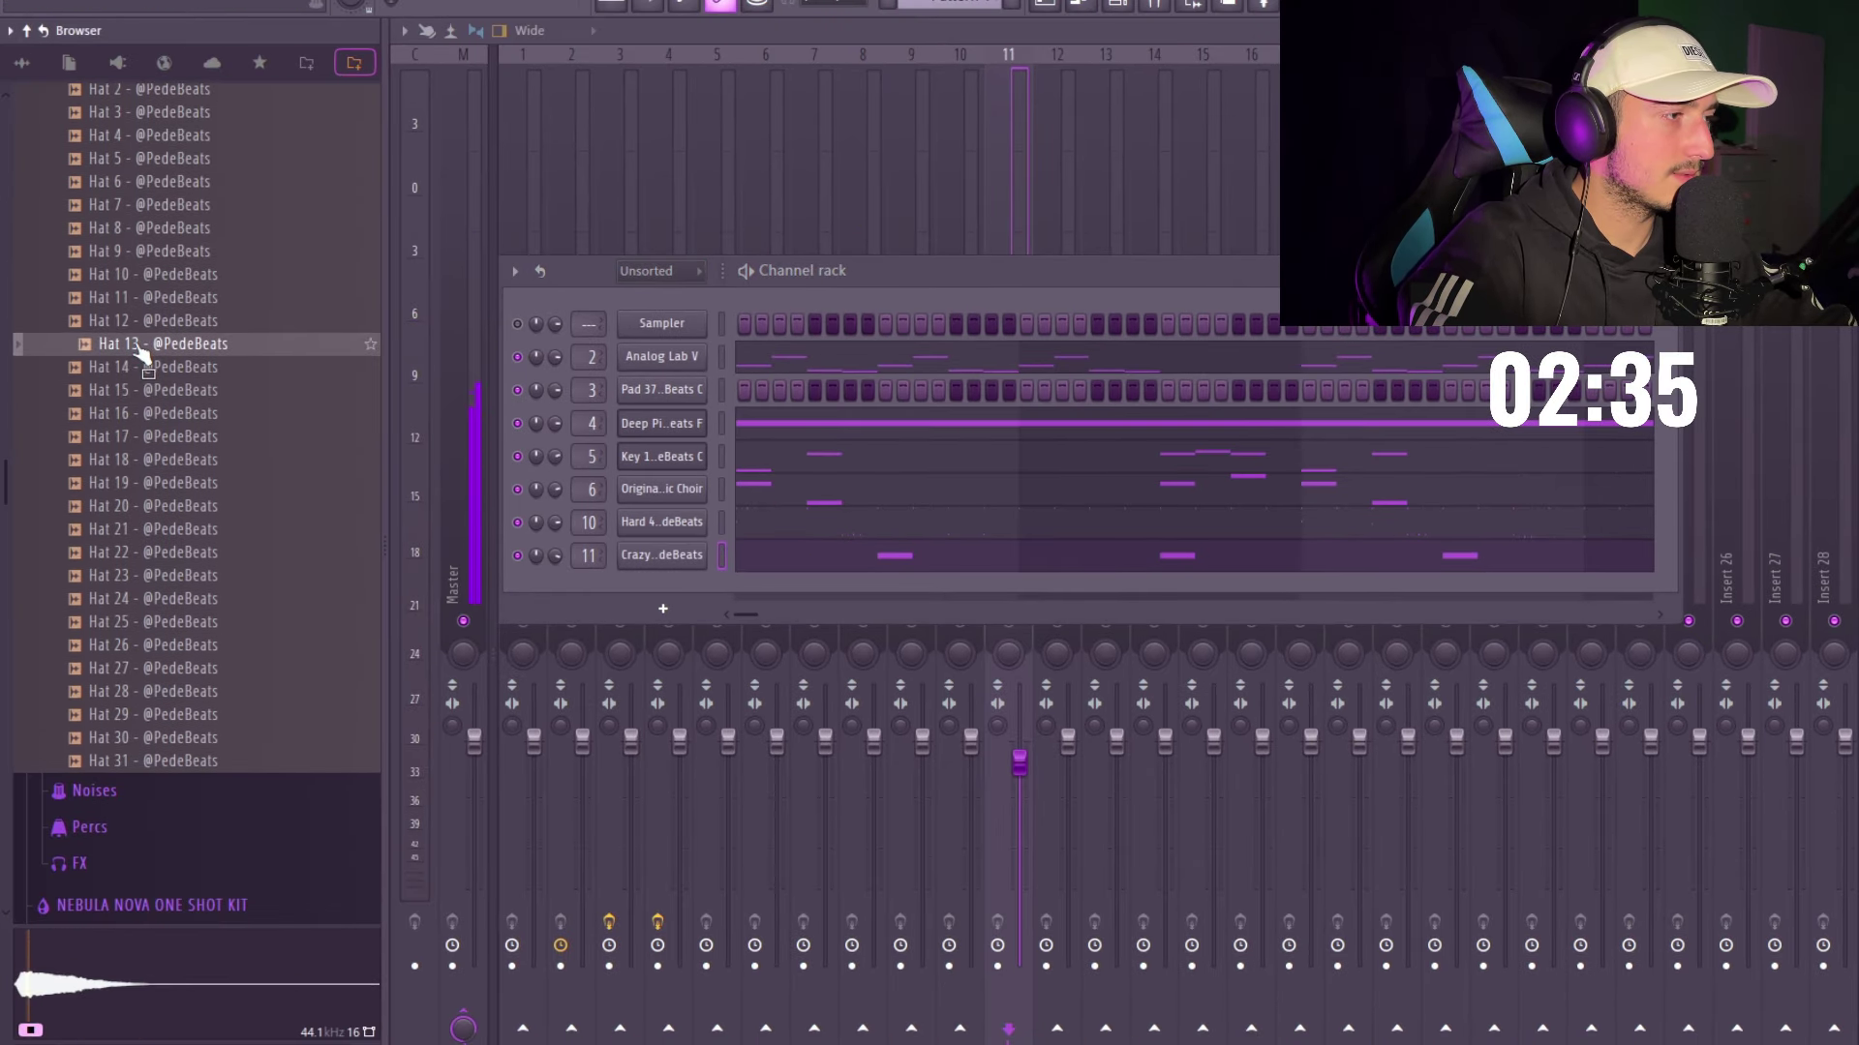
- Place Hat 13 notes at E5 on bar 1 beat 1, bar 2 beat 2, bar 3 beat 1, and bar 4 beats 2 and 3
{"action": "right_click", "coordinate": [602, 595]}
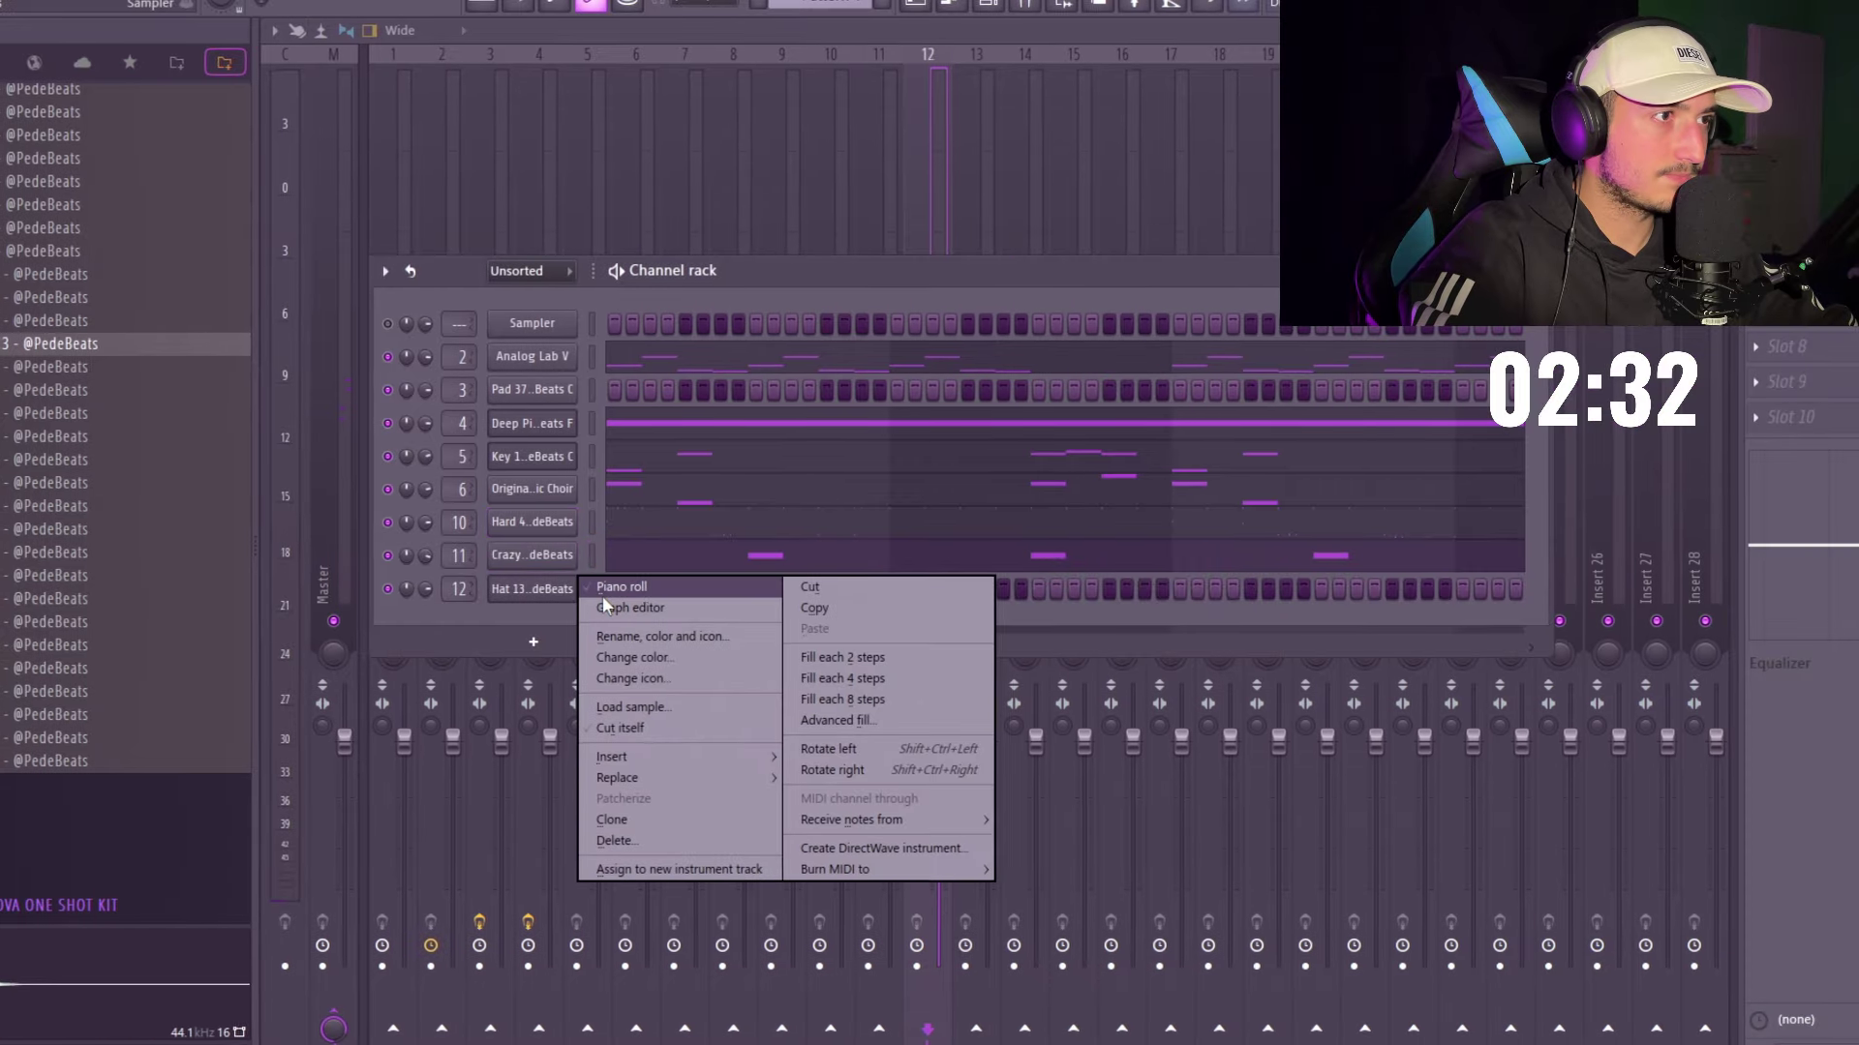
{"action": "left_click", "coordinate": [629, 587]}
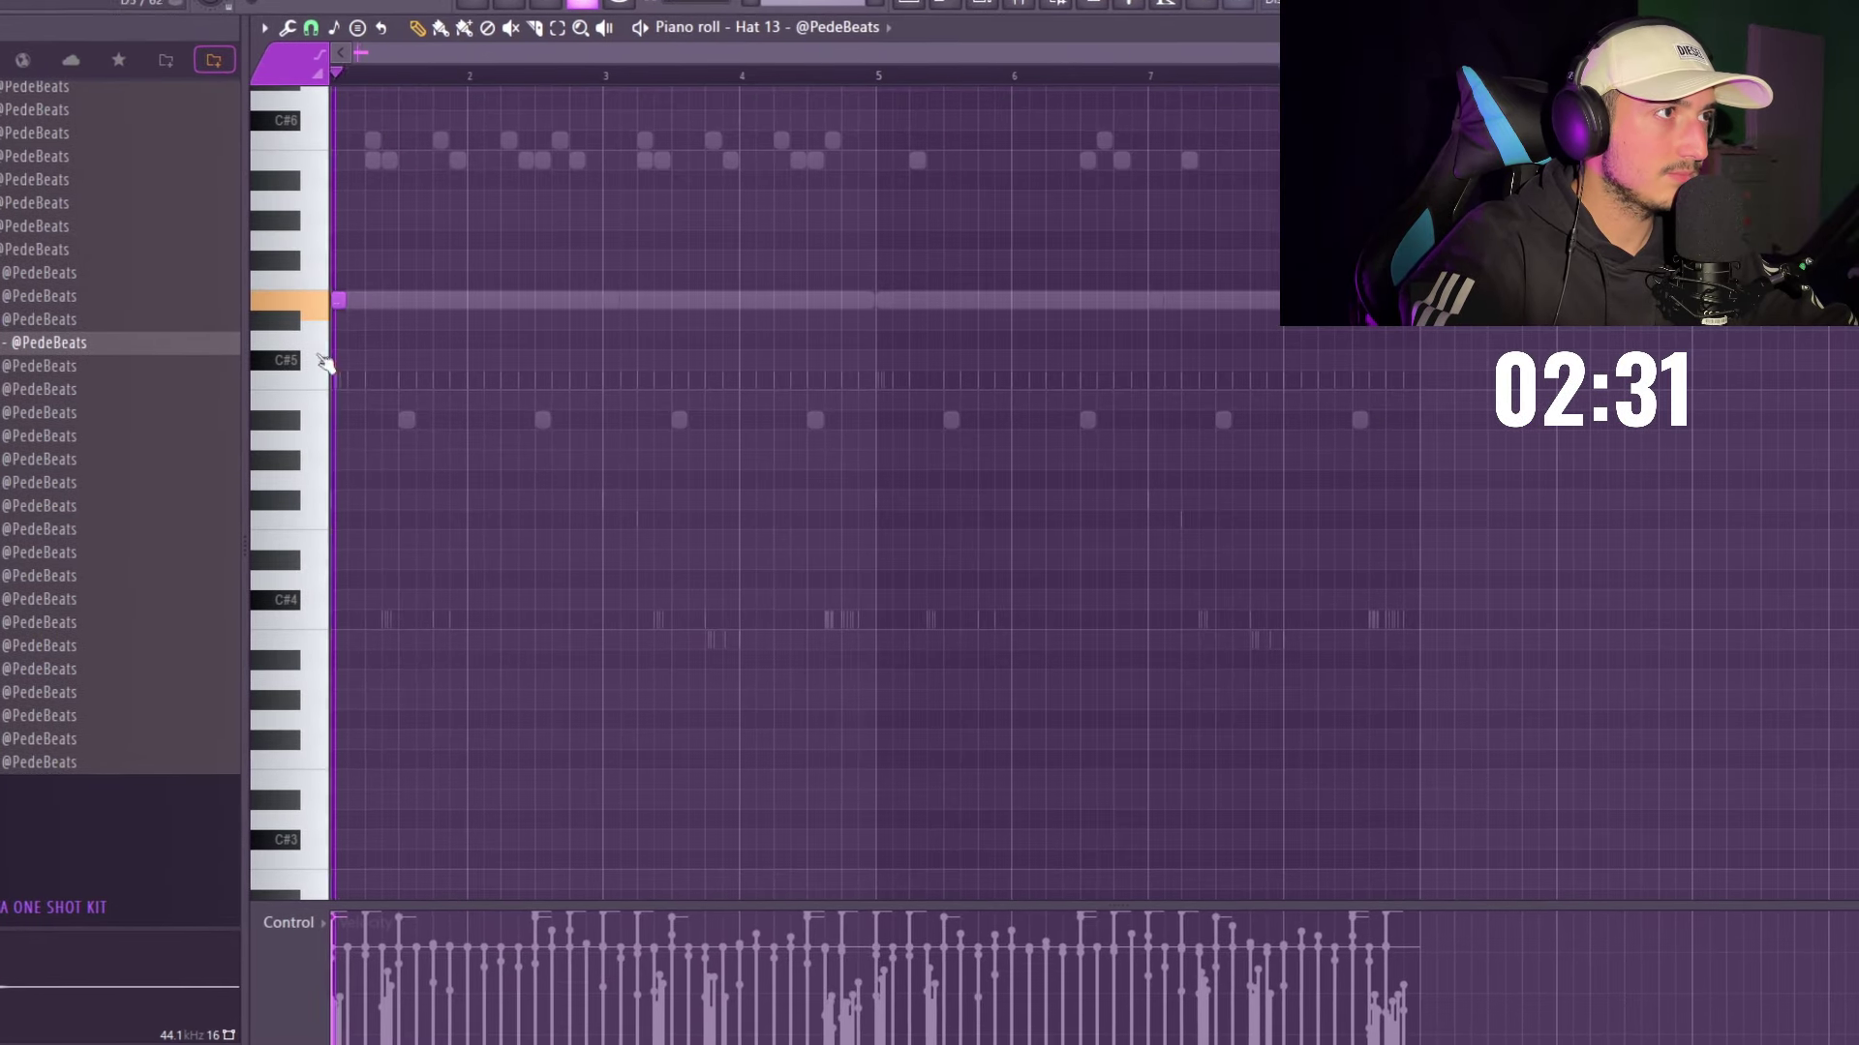
{"action": "left_click", "coordinate": [705, 391]}
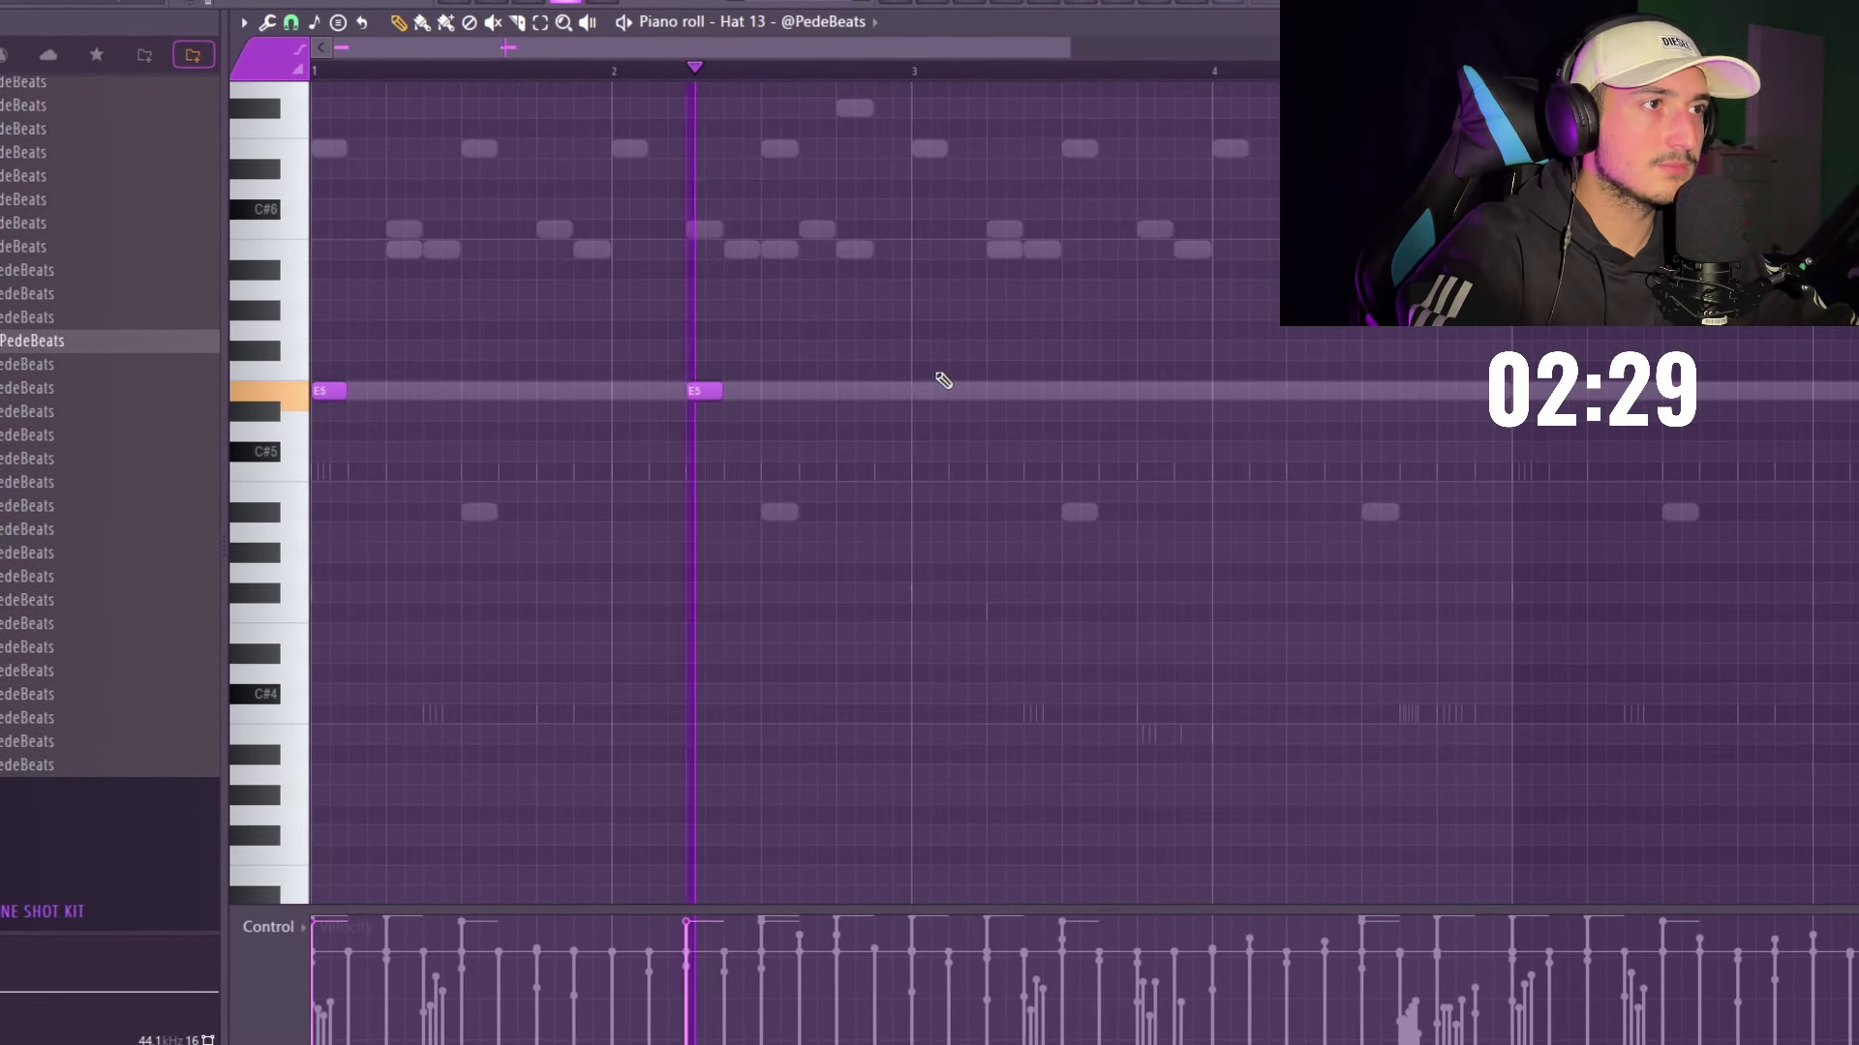
{"action": "left_click", "coordinate": [920, 396]}
{"action": "scroll", "coordinate": [1064, 445], "scroll_direction": "down", "scroll_amount": 2}
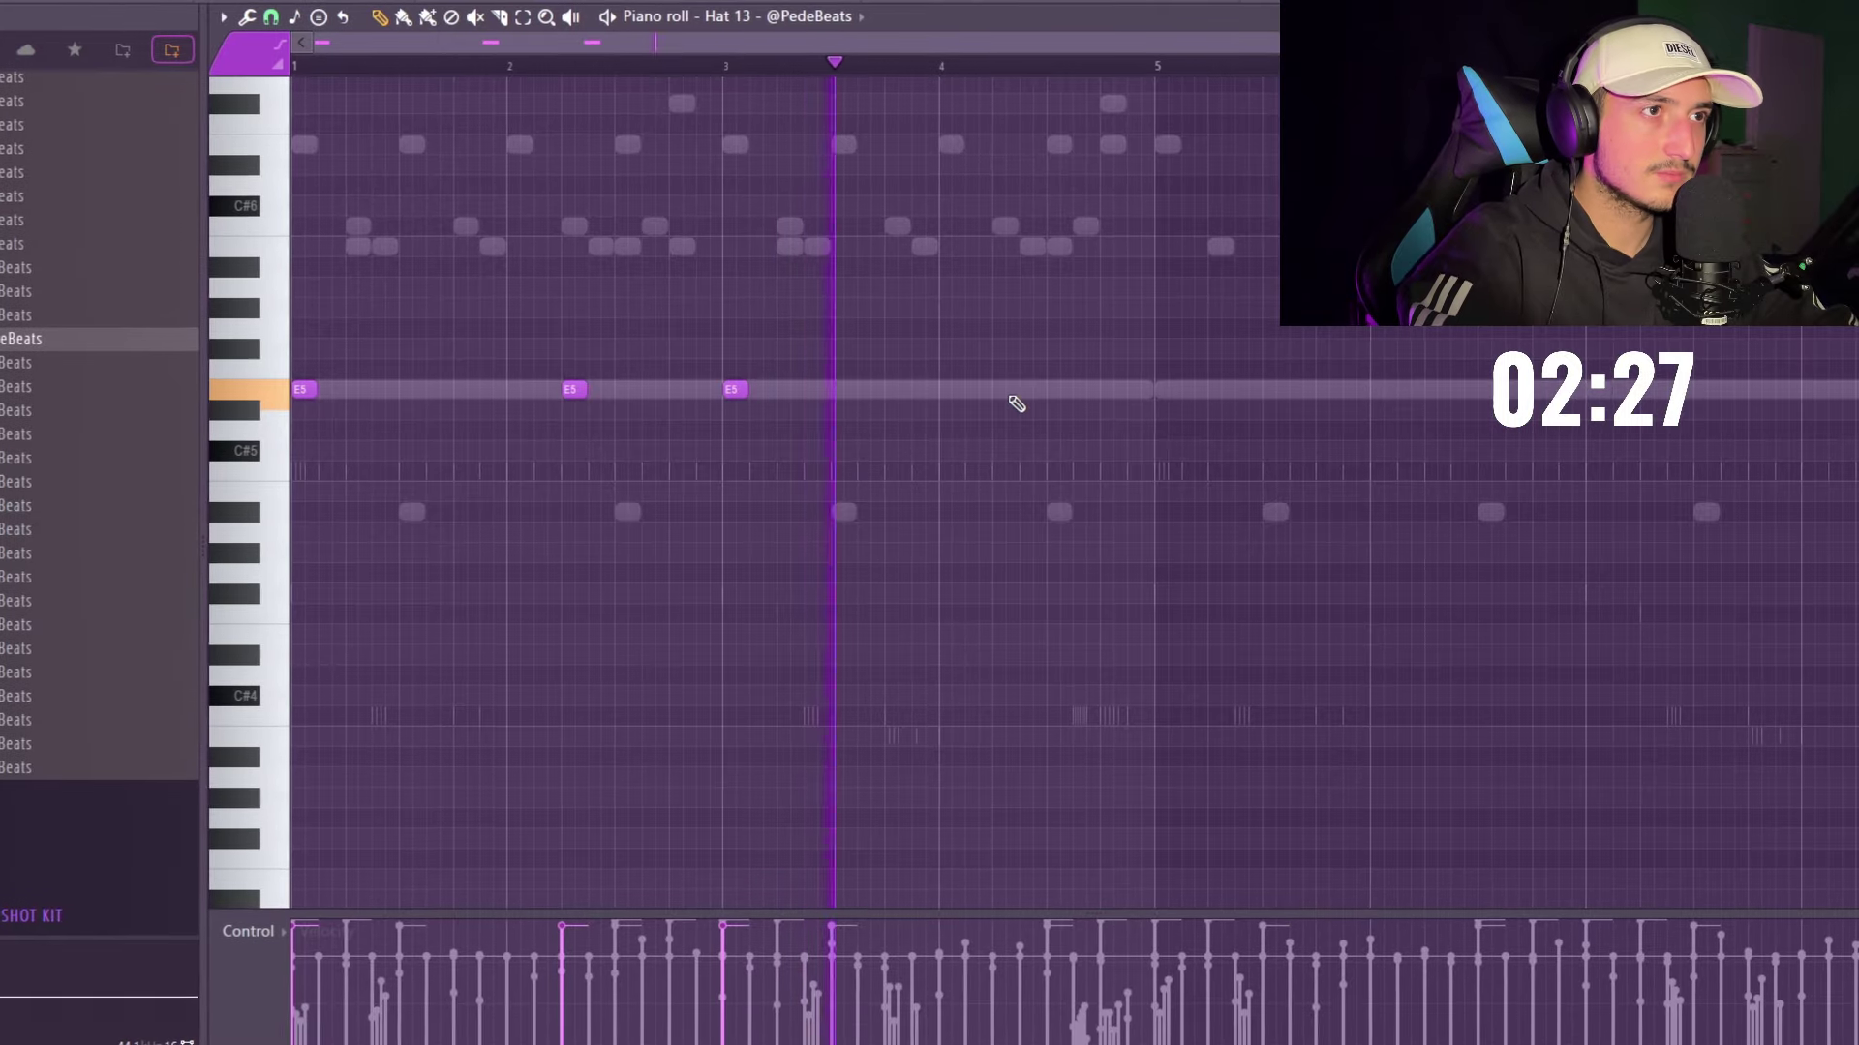
{"action": "left_click", "coordinate": [1015, 393]}
{"action": "left_click", "coordinate": [1054, 393]}
- Duplicate the four-bar Hat 13 pattern into bars 5 to 8 and deselect it
{"action": "left_click_drag", "start_coordinate": [1145, 65], "coordinate": [295, 70]}
{"action": "key", "text": "ctrl+b"}
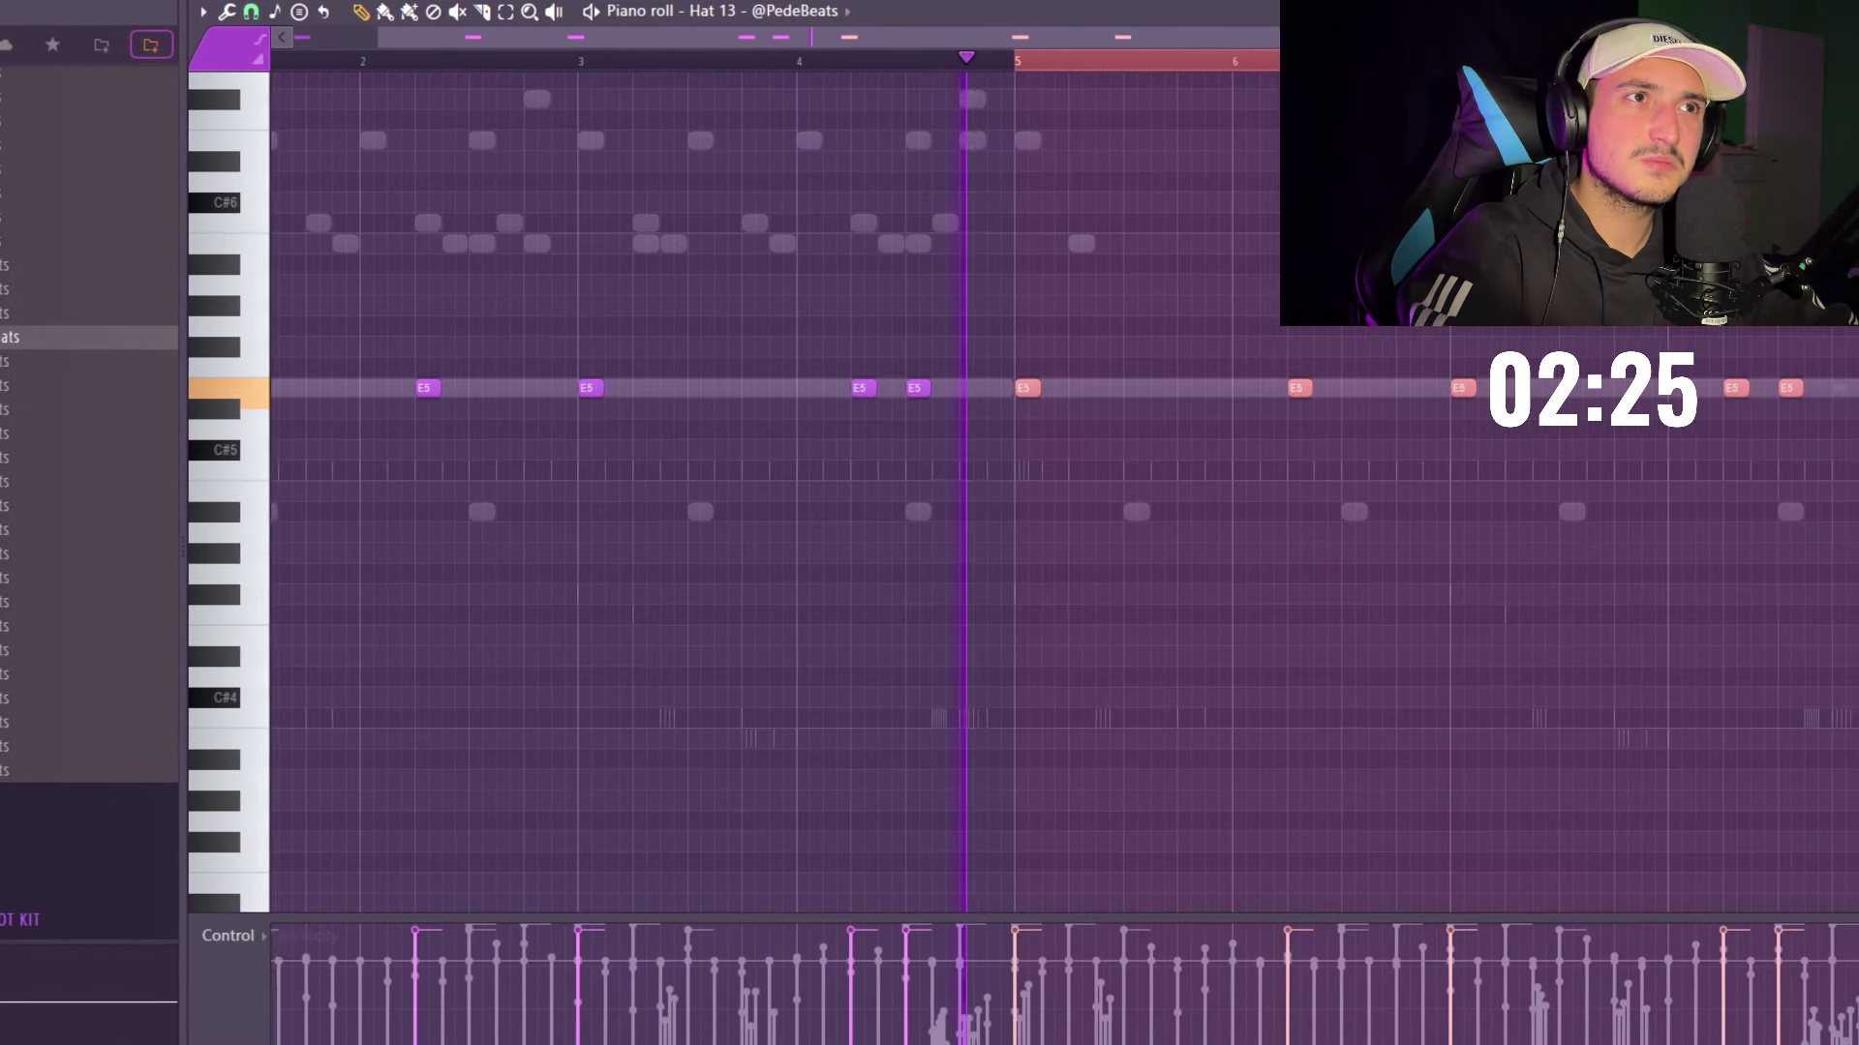
{"action": "key", "text": "ctrl+d"}
{"action": "scroll", "coordinate": [1440, 363], "scroll_direction": "down", "scroll_amount": 2}
- Audition samples in the drum kit's Snares folder and add Carrot 2 as a new channel
{"action": "key", "text": "F6"}
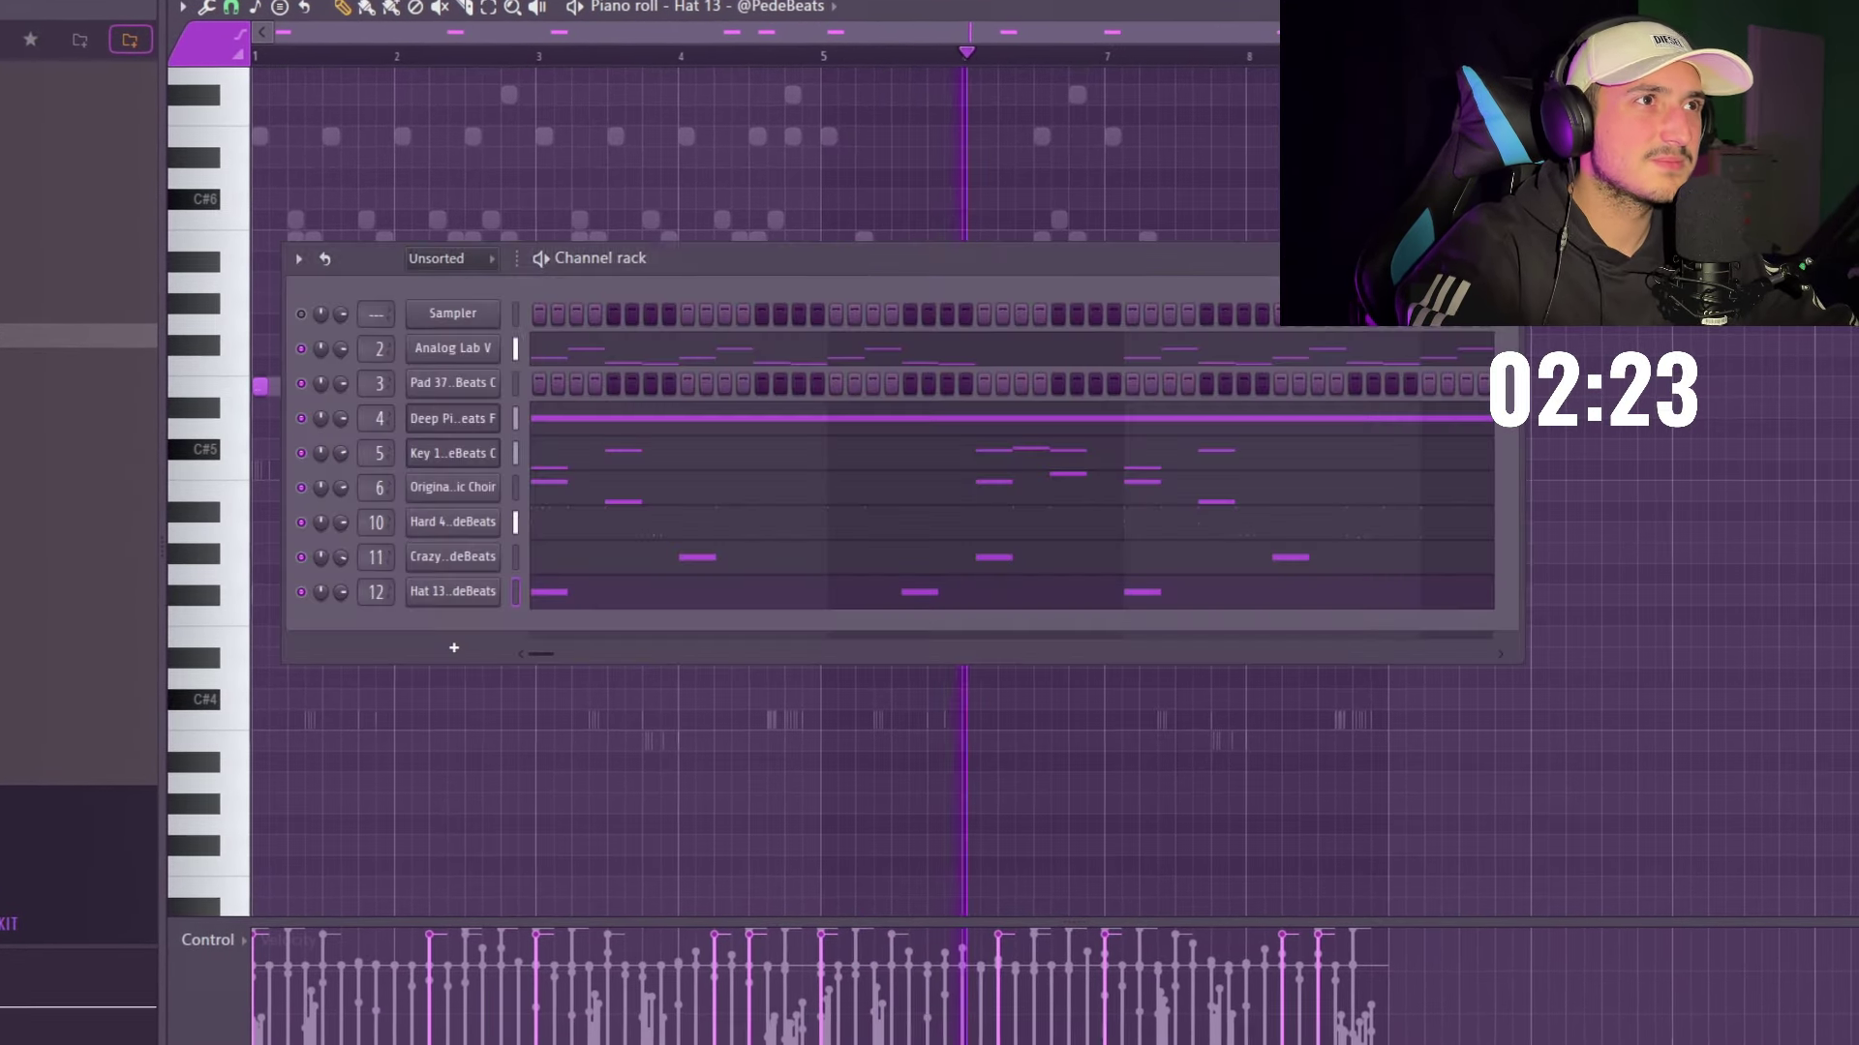
{"action": "scroll", "coordinate": [104, 528], "scroll_direction": "up", "scroll_amount": 4}
{"action": "left_click", "coordinate": [129, 419]}
{"action": "left_click", "coordinate": [130, 345]}
{"action": "scroll", "coordinate": [125, 359], "scroll_direction": "down", "scroll_amount": 2}
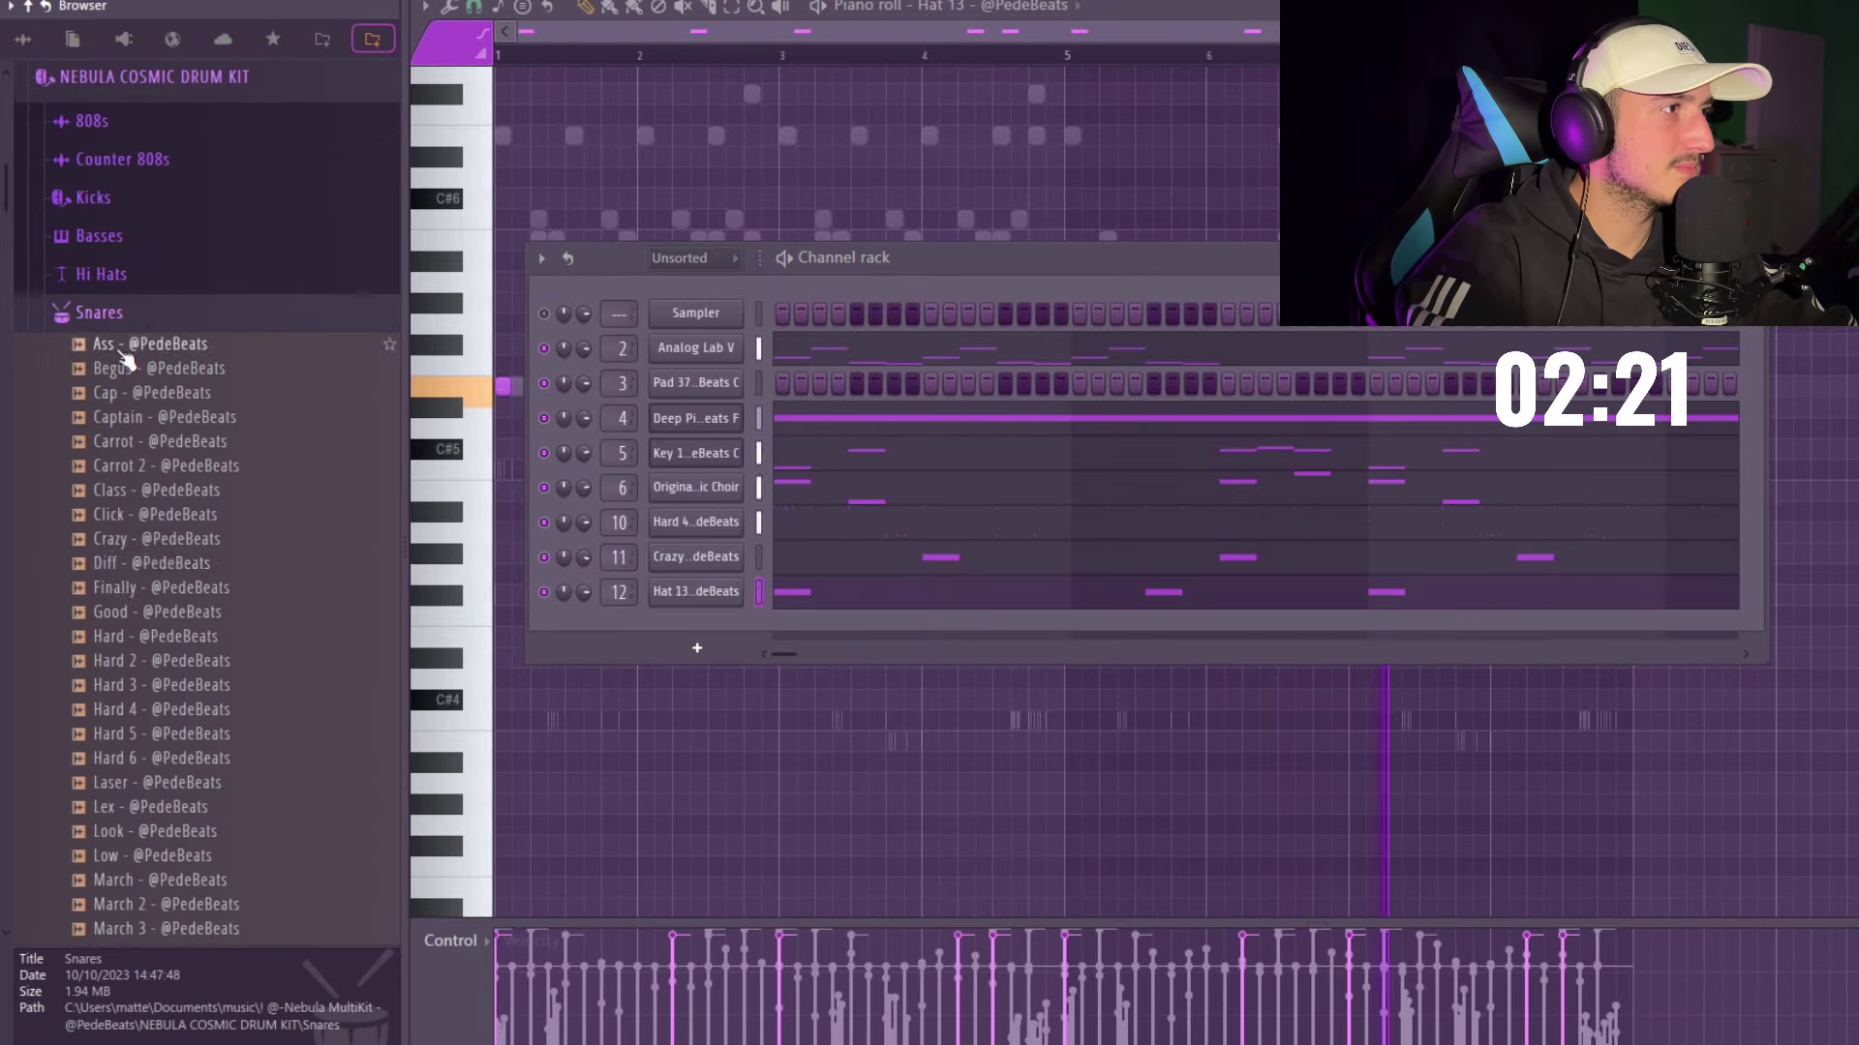
{"action": "key", "text": "space"}
{"action": "left_click", "coordinate": [142, 428]}
{"action": "left_click", "coordinate": [131, 380]}
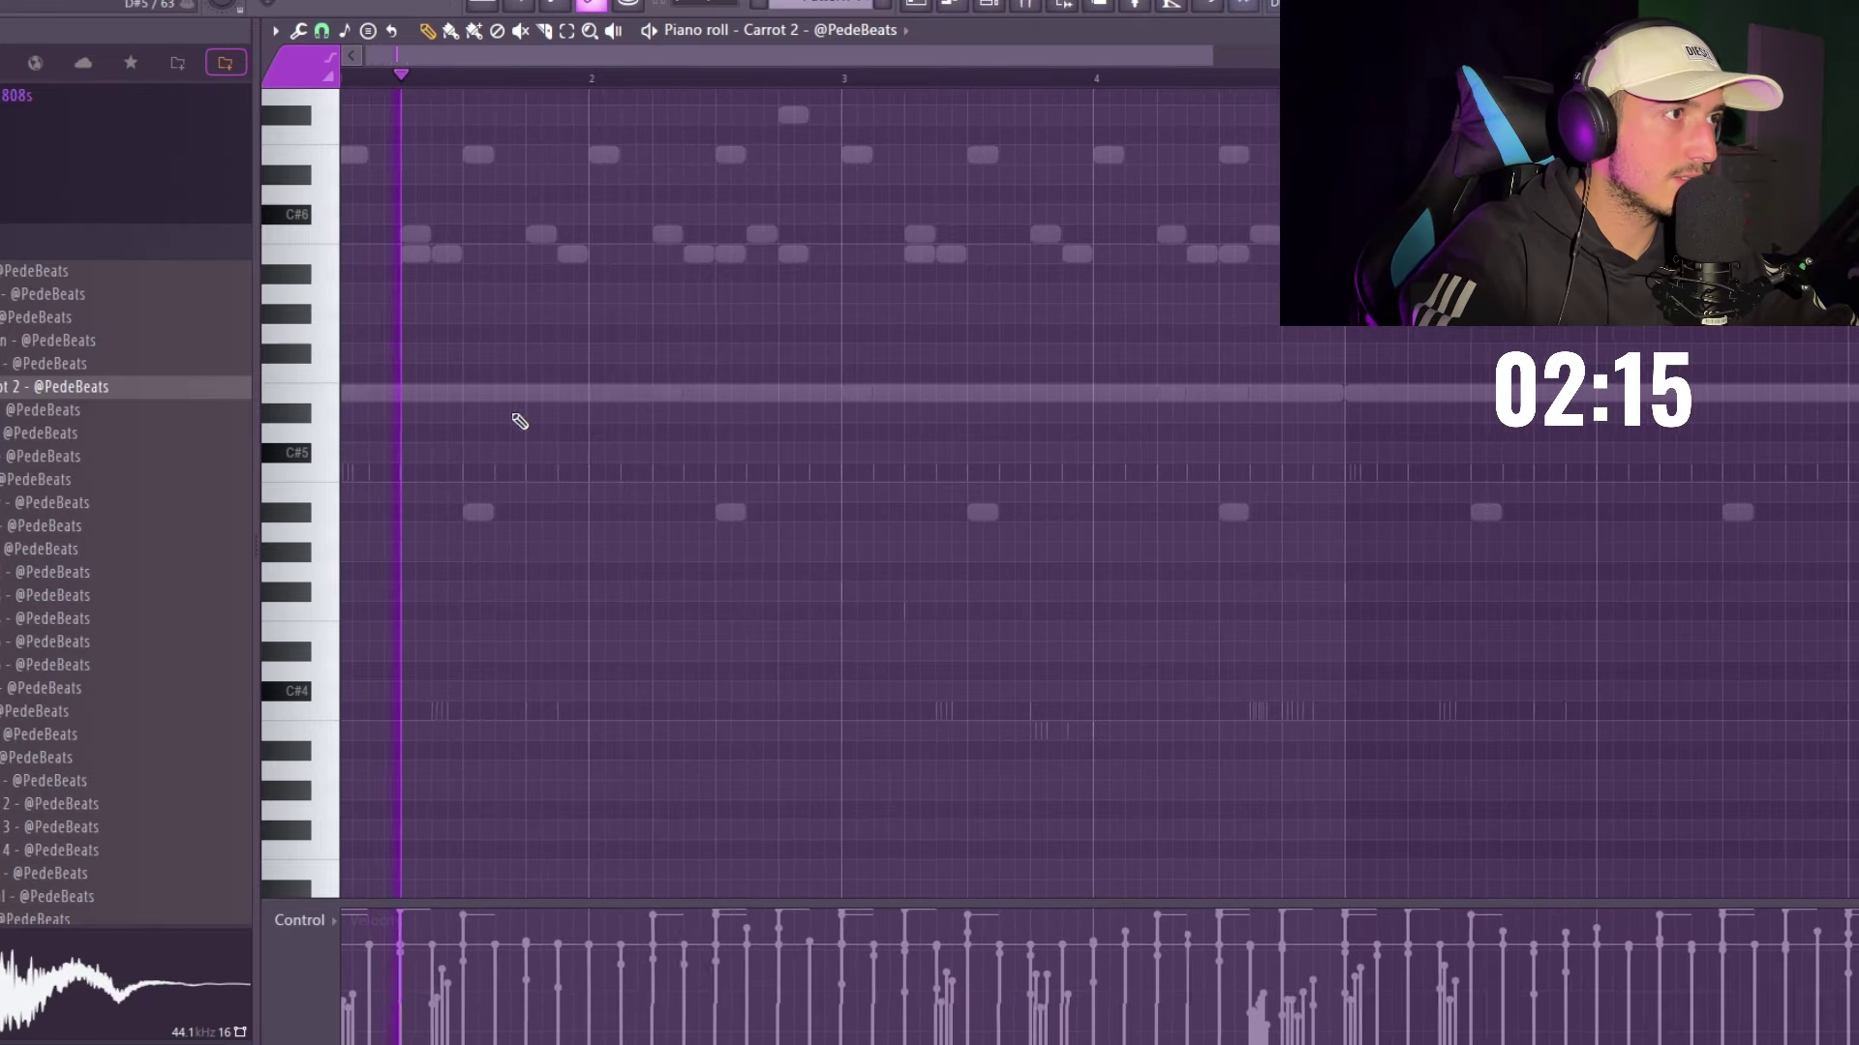
- Place Carrot 2 notes at C5 half a beat into bar 2, half a beat before bar 4, and half a beat into bar 4
{"action": "left_click", "coordinate": [629, 436]}
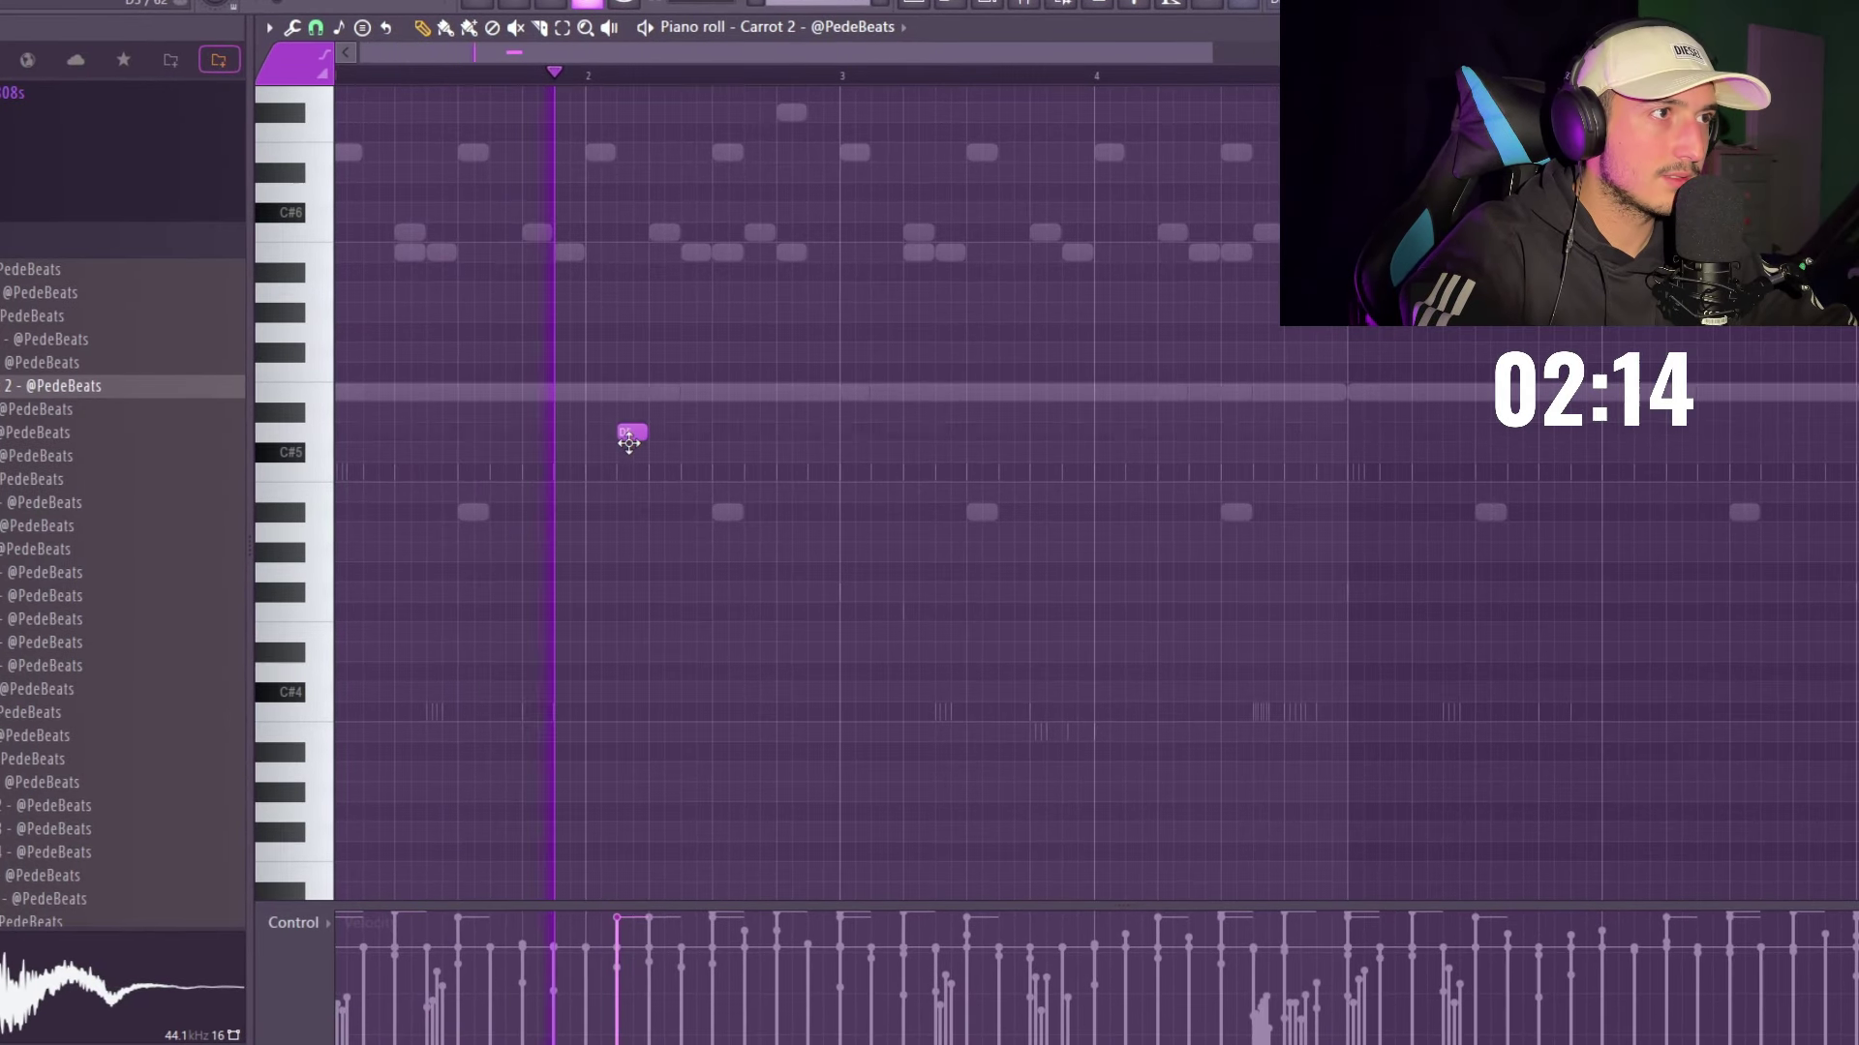
{"action": "left_click_drag", "start_coordinate": [629, 442], "coordinate": [626, 477]}
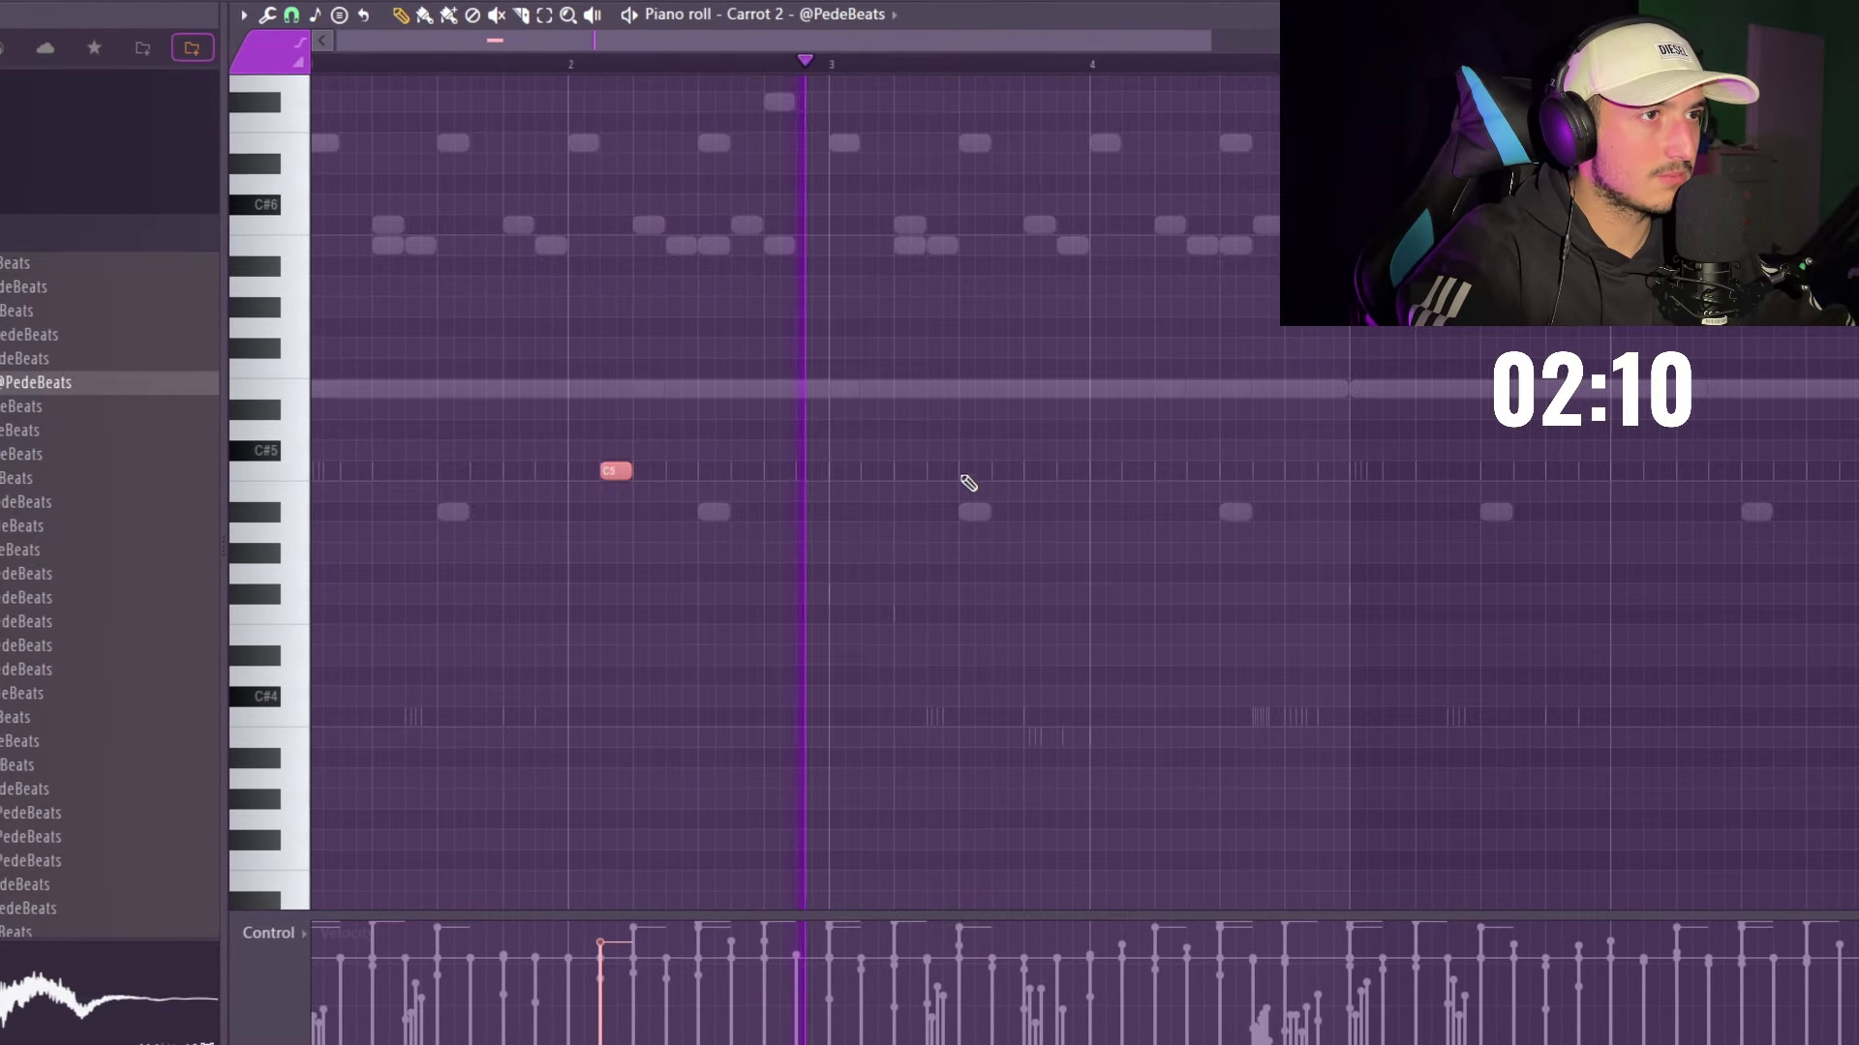
{"action": "left_click", "coordinate": [1066, 470]}
{"action": "left_click", "coordinate": [1132, 471]}
{"action": "scroll", "coordinate": [1131, 109], "scroll_direction": "down", "scroll_amount": 2}
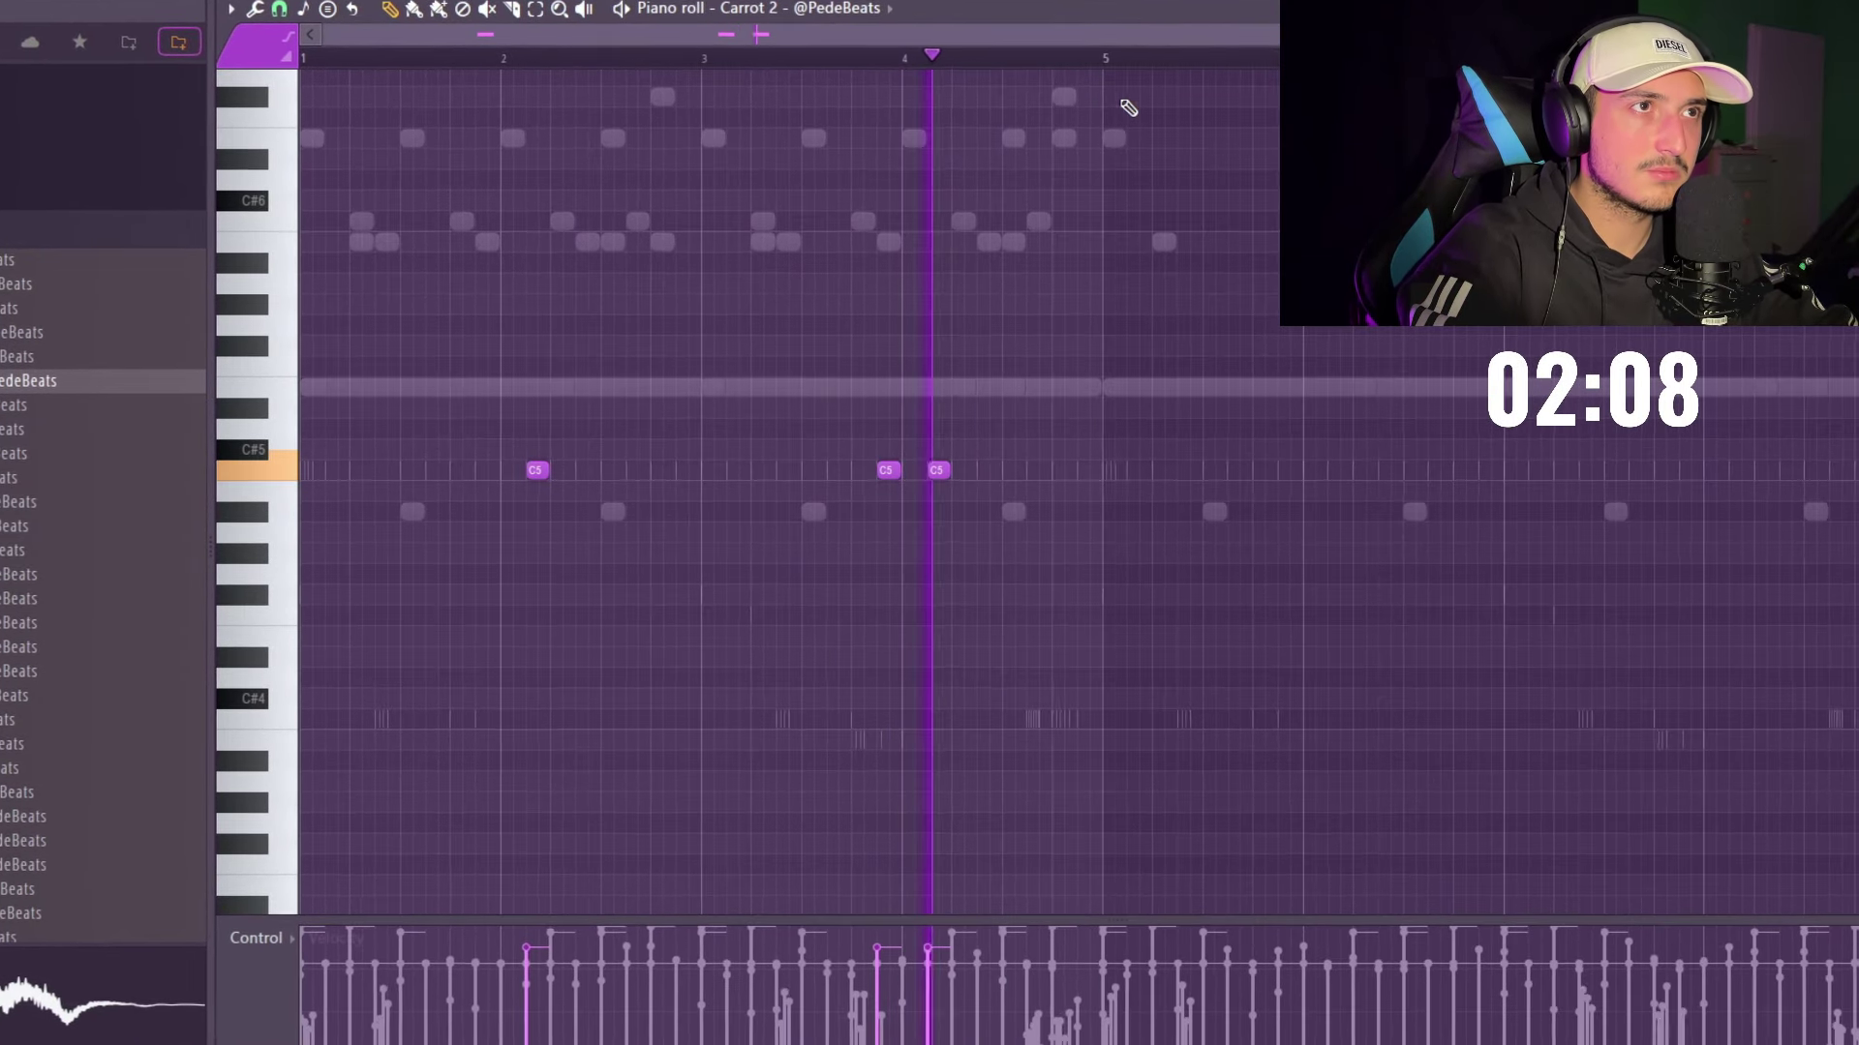
- Duplicate the four-bar Carrot 2 pattern into bars 5 to 8 and deselect it
{"action": "left_click_drag", "start_coordinate": [1108, 58], "coordinate": [58, 111]}
{"action": "key", "text": "ctrl+b"}
{"action": "scroll", "coordinate": [677, 290], "scroll_direction": "down", "scroll_amount": 1}
{"action": "key", "text": "ctrl+d"}
{"action": "key", "text": "ctrl+d"}
- Set the snap to 1/3 beat and fill beat 2 of bar 8 with three F#5 triplet notes
{"action": "scroll", "coordinate": [1370, 507], "scroll_direction": "up", "scroll_amount": 2}
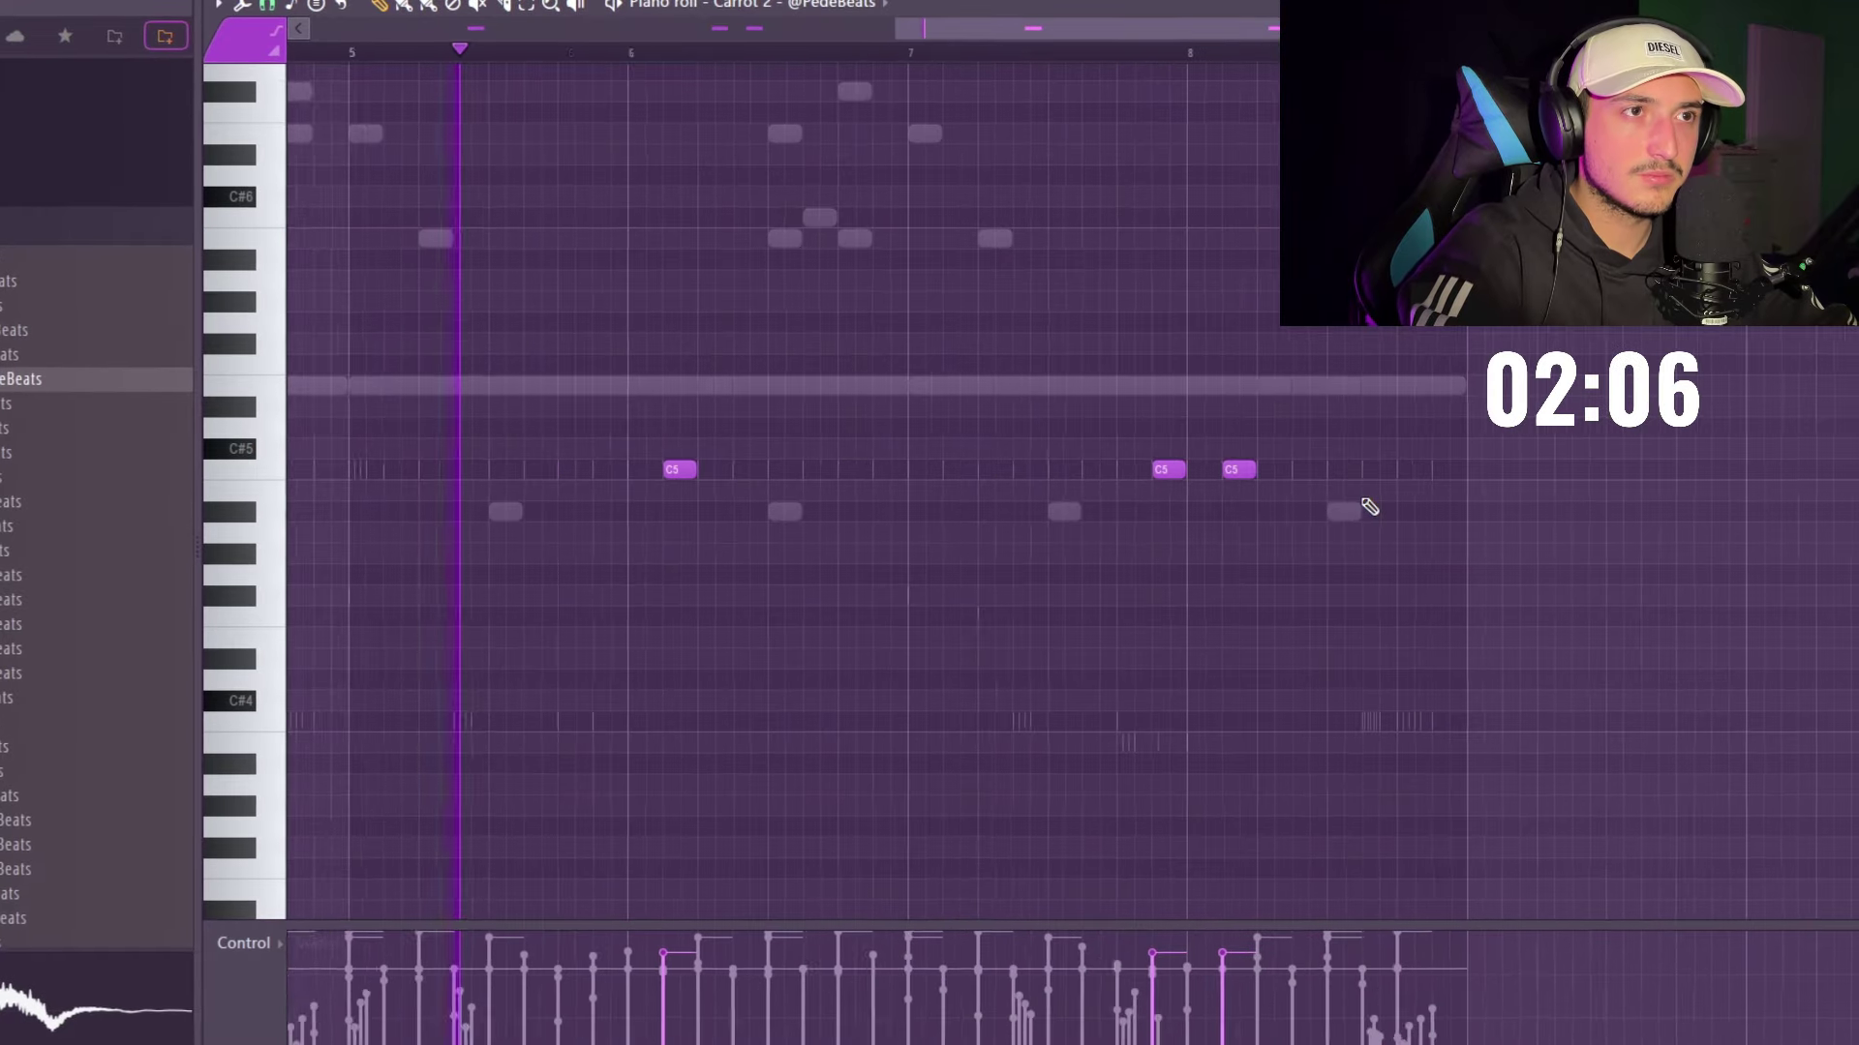
{"action": "scroll", "coordinate": [1367, 507], "scroll_direction": "up", "scroll_amount": 2}
{"action": "left_click", "coordinate": [1007, 391]}
{"action": "mouse_move", "coordinate": [1078, 391]}
{"action": "left_mouse_down"}
{"action": "mouse_move", "coordinate": [1042, 389]}
{"action": "mouse_move", "coordinate": [1049, 414]}
{"action": "mouse_move", "coordinate": [1036, 390]}
{"action": "mouse_move", "coordinate": [1010, 422]}
{"action": "mouse_move", "coordinate": [954, 405]}
{"action": "mouse_move", "coordinate": [980, 393]}
{"action": "left_mouse_up"}
{"action": "left_click", "coordinate": [254, 3]}
{"action": "left_click", "coordinate": [292, 283]}
{"action": "scroll", "coordinate": [1002, 434], "scroll_direction": "up", "scroll_amount": 2}
{"action": "right_click", "coordinate": [935, 393]}
{"action": "left_click", "coordinate": [1024, 391]}
- Continue the triplet fill in bar 8 with three D#5 notes on beat 3 and three D5 notes on beat 4
{"action": "left_click", "coordinate": [1258, 453]}
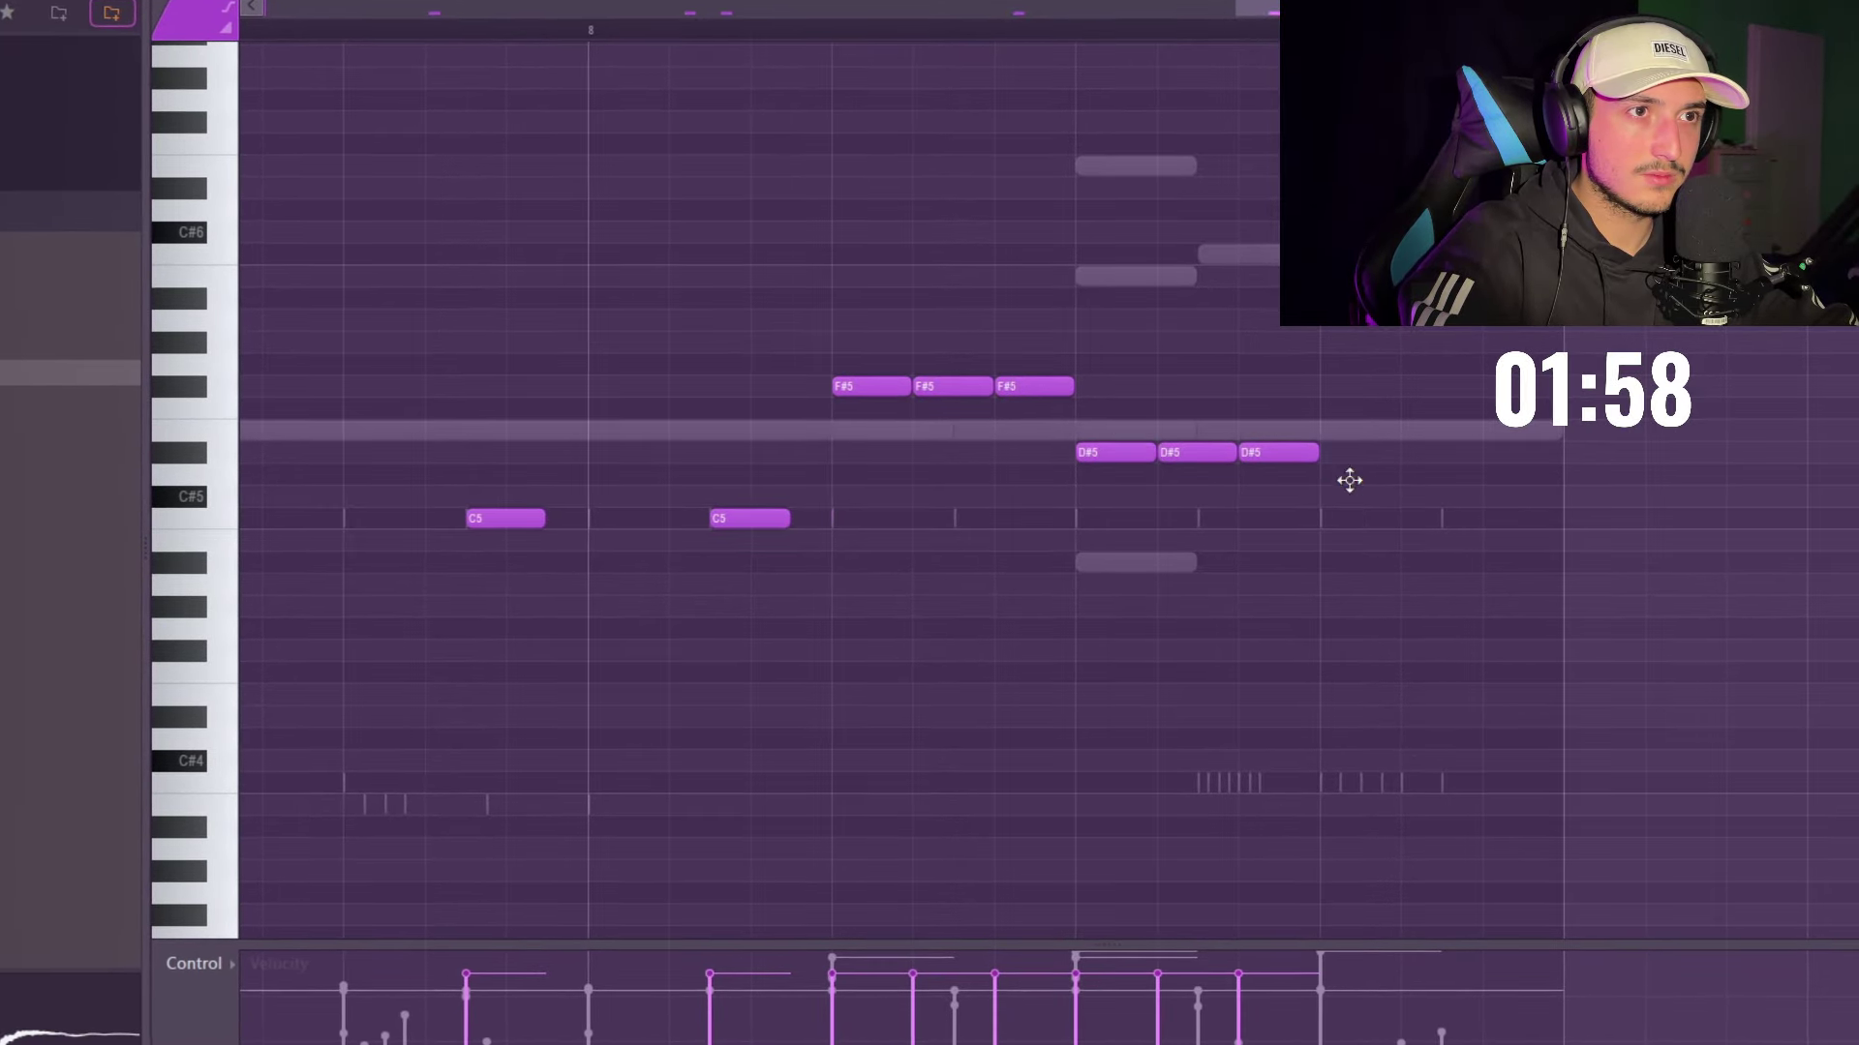
{"action": "left_click", "coordinate": [1348, 475]}
{"action": "left_click", "coordinate": [1428, 474]}
{"action": "left_click", "coordinate": [1506, 474]}
{"action": "left_click", "coordinate": [710, 29]}
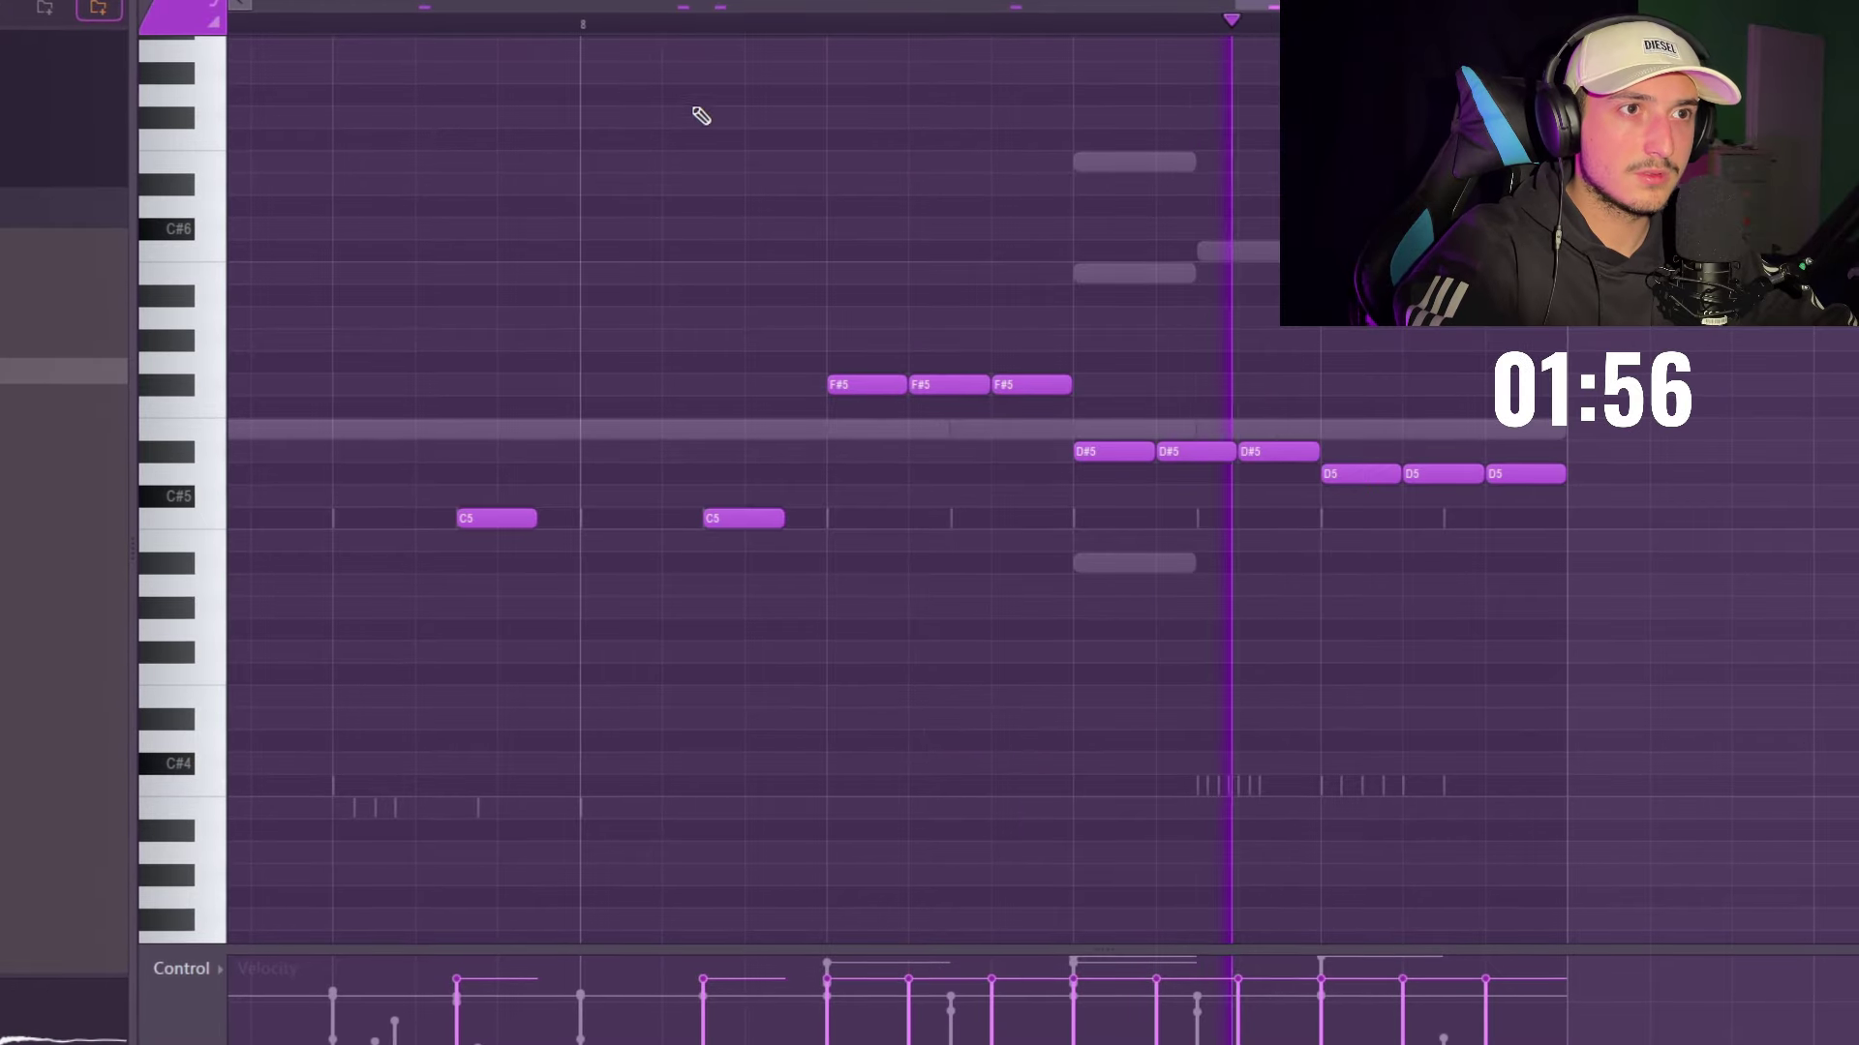
- Set the snap to 1/3 step and split the first D#5 and first D5 triplet notes into fast three-note rolls
{"action": "left_click", "coordinate": [206, 2]}
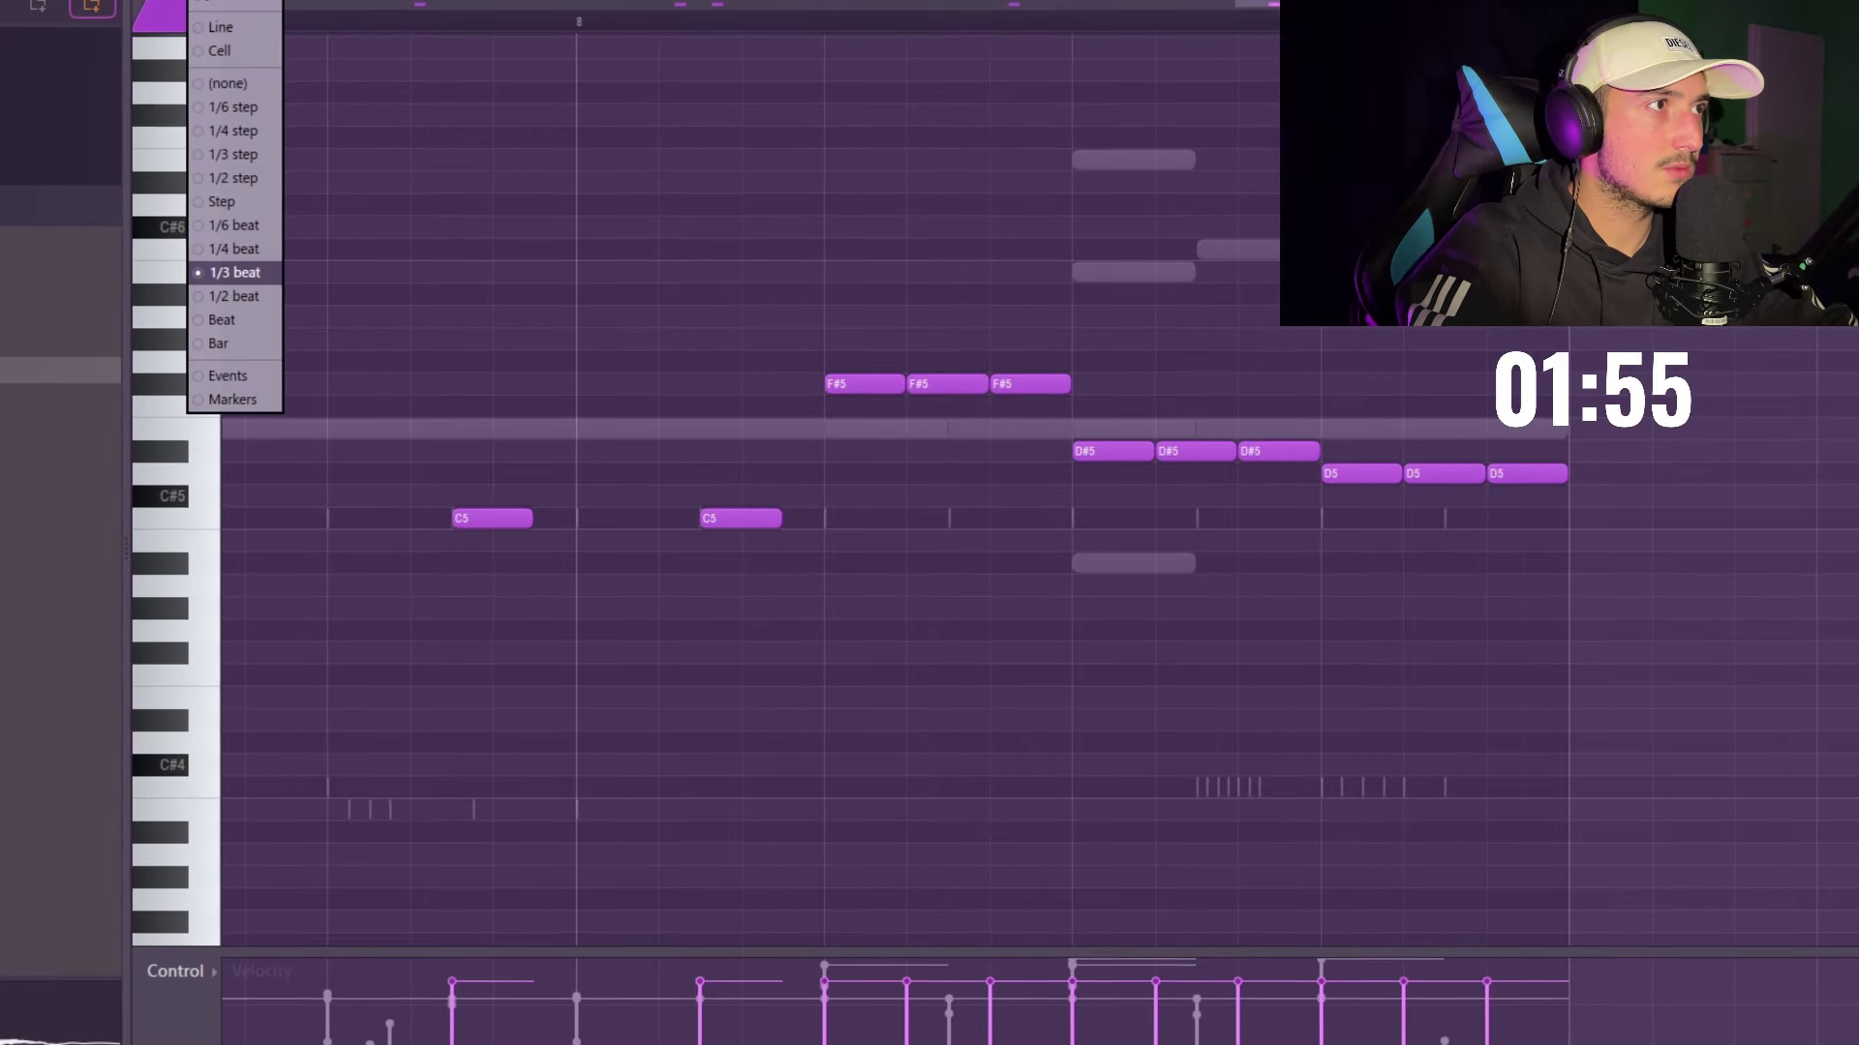
{"action": "left_click", "coordinate": [231, 151]}
{"action": "key", "text": "space"}
{"action": "mouse_move", "coordinate": [1096, 473]}
{"action": "left_mouse_down"}
{"action": "mouse_move", "coordinate": [1090, 448]}
{"action": "mouse_move", "coordinate": [1113, 452]}
{"action": "left_mouse_up"}
{"action": "key", "text": "space"}
{"action": "key", "text": "space"}
{"action": "left_click_drag", "start_coordinate": [1370, 493], "coordinate": [1359, 466]}
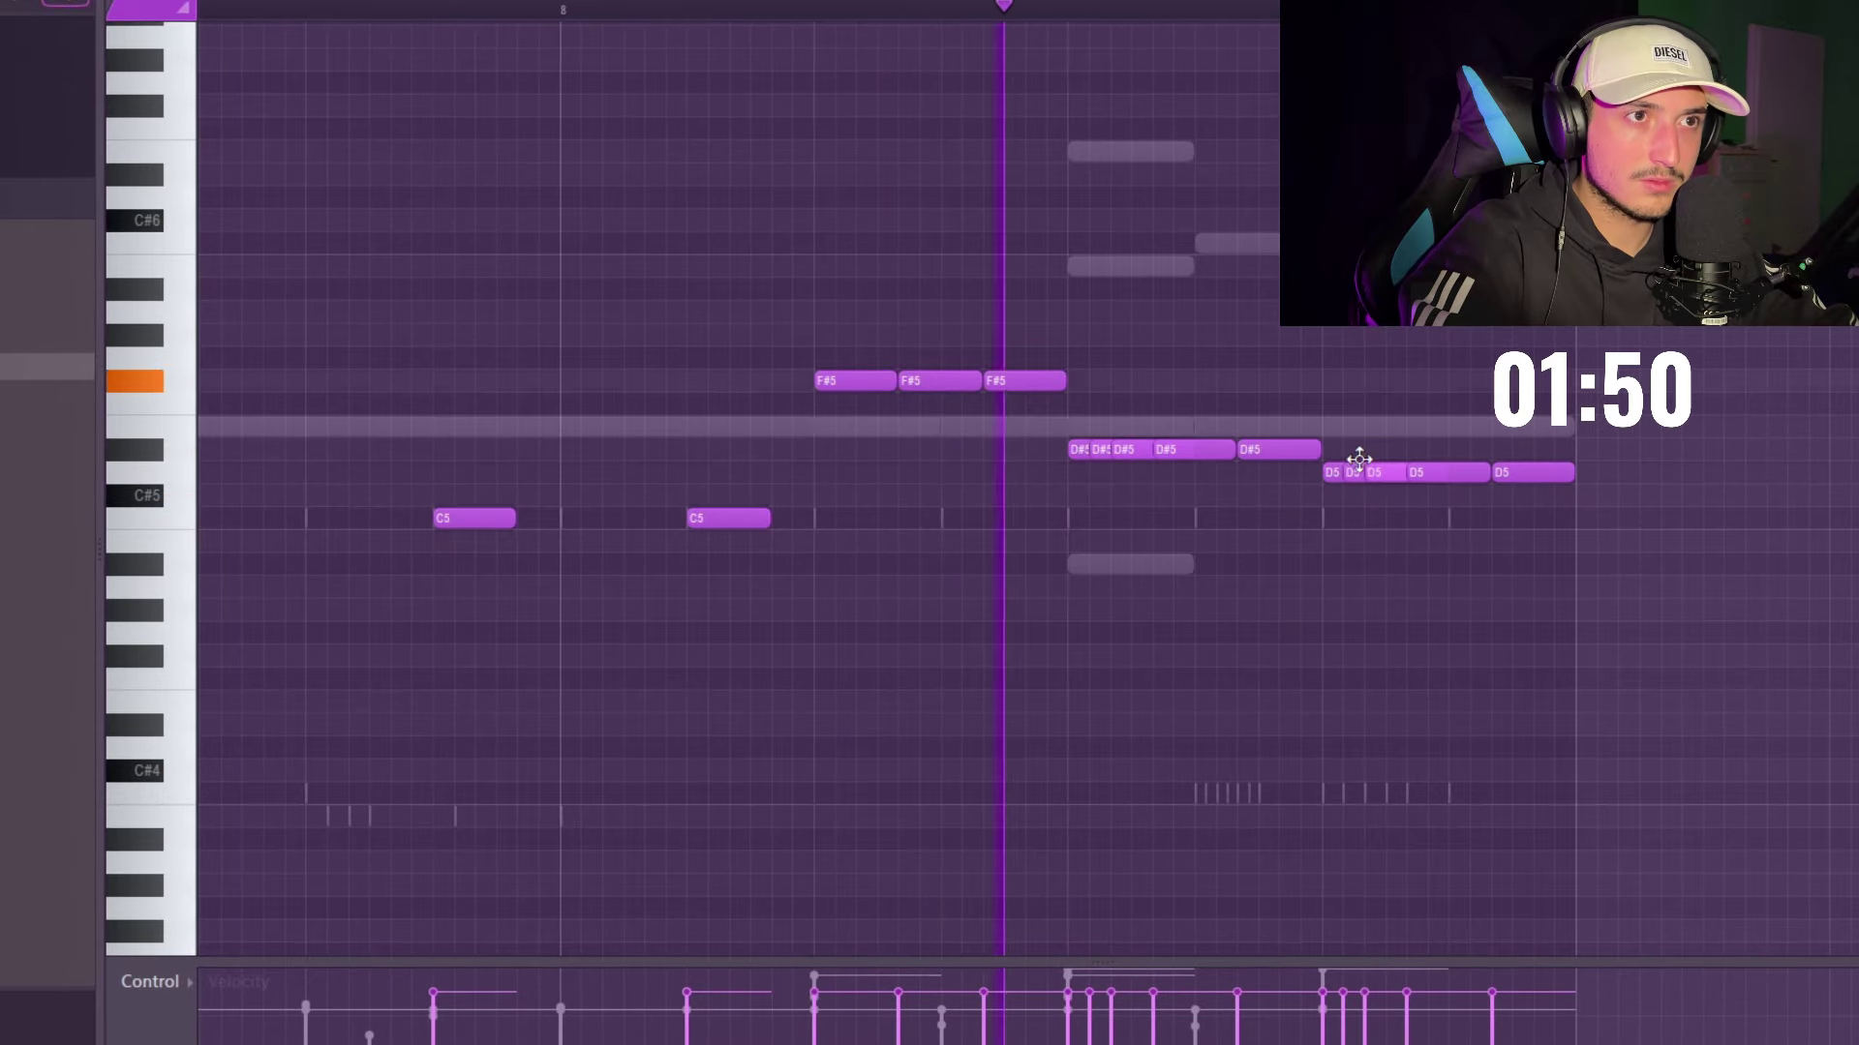
- Shorten all the Carrot 2 notes and lower the last two notes of bar 8 to C5 and B4
{"action": "key", "text": "shift+d"}
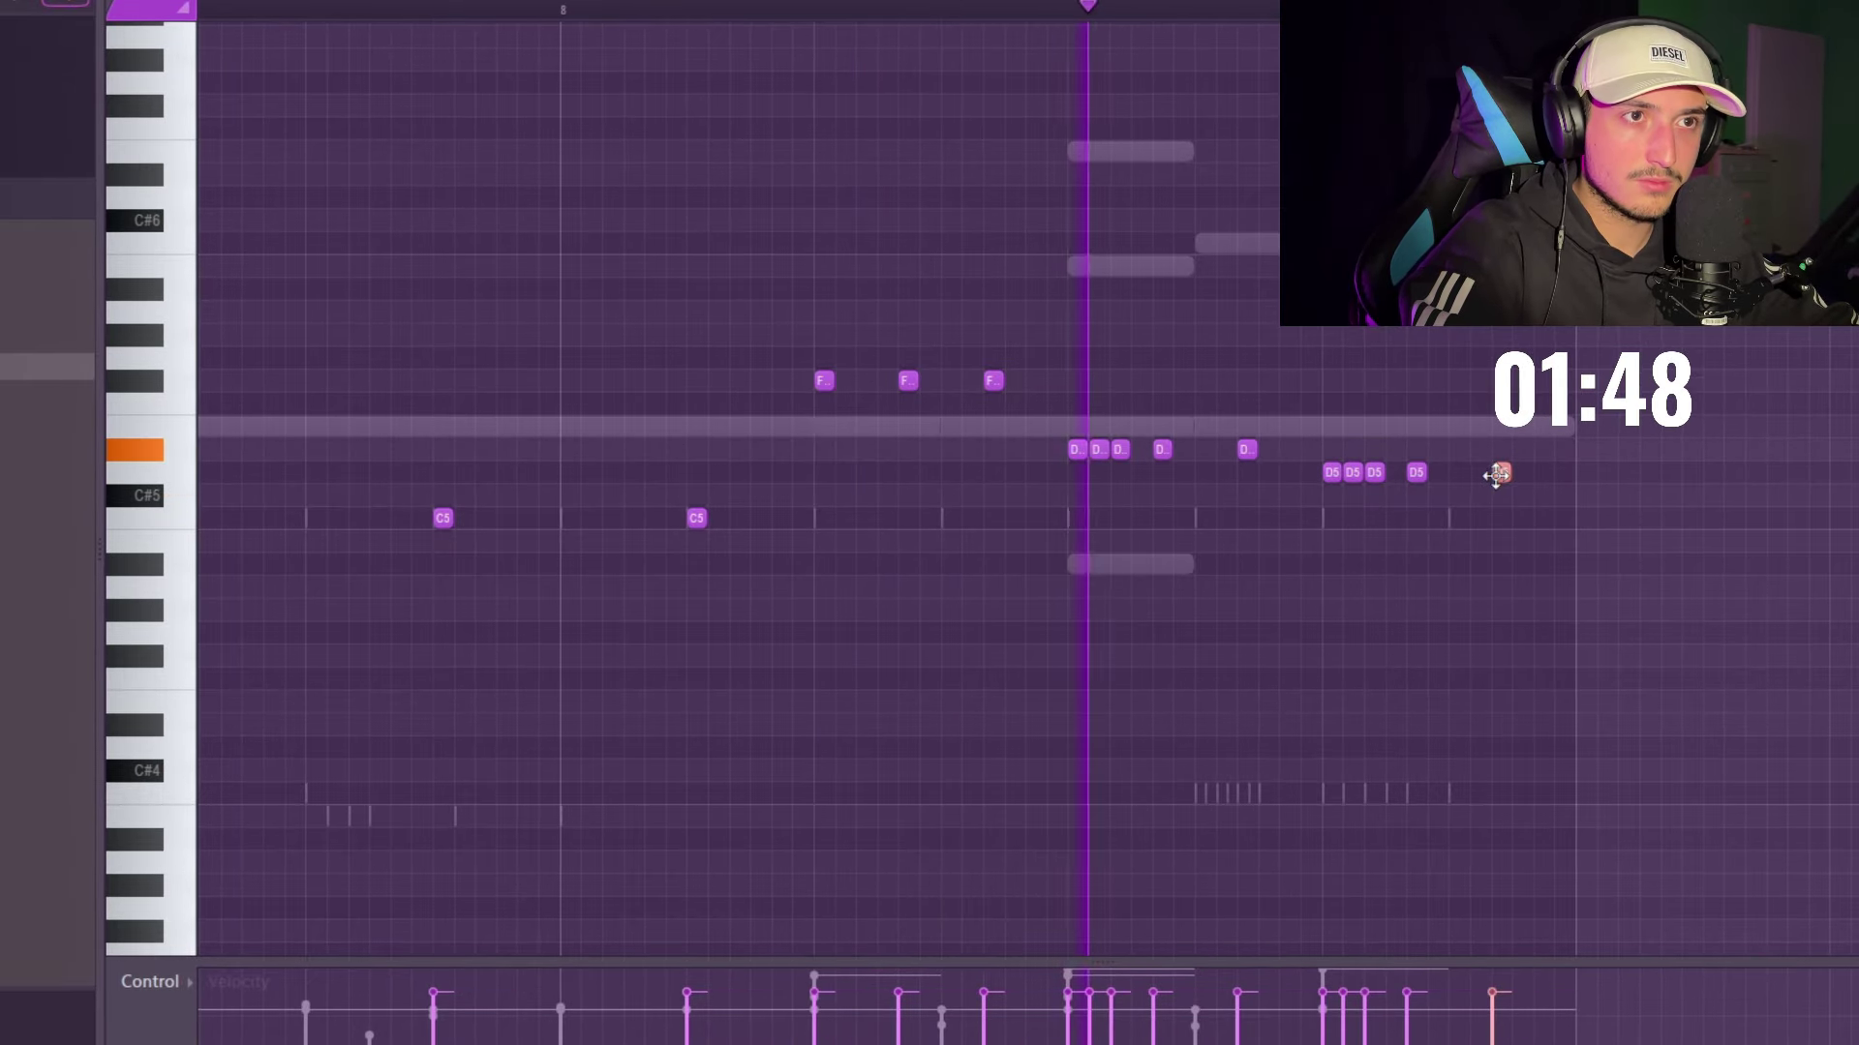
{"action": "left_click", "coordinate": [1415, 519]}
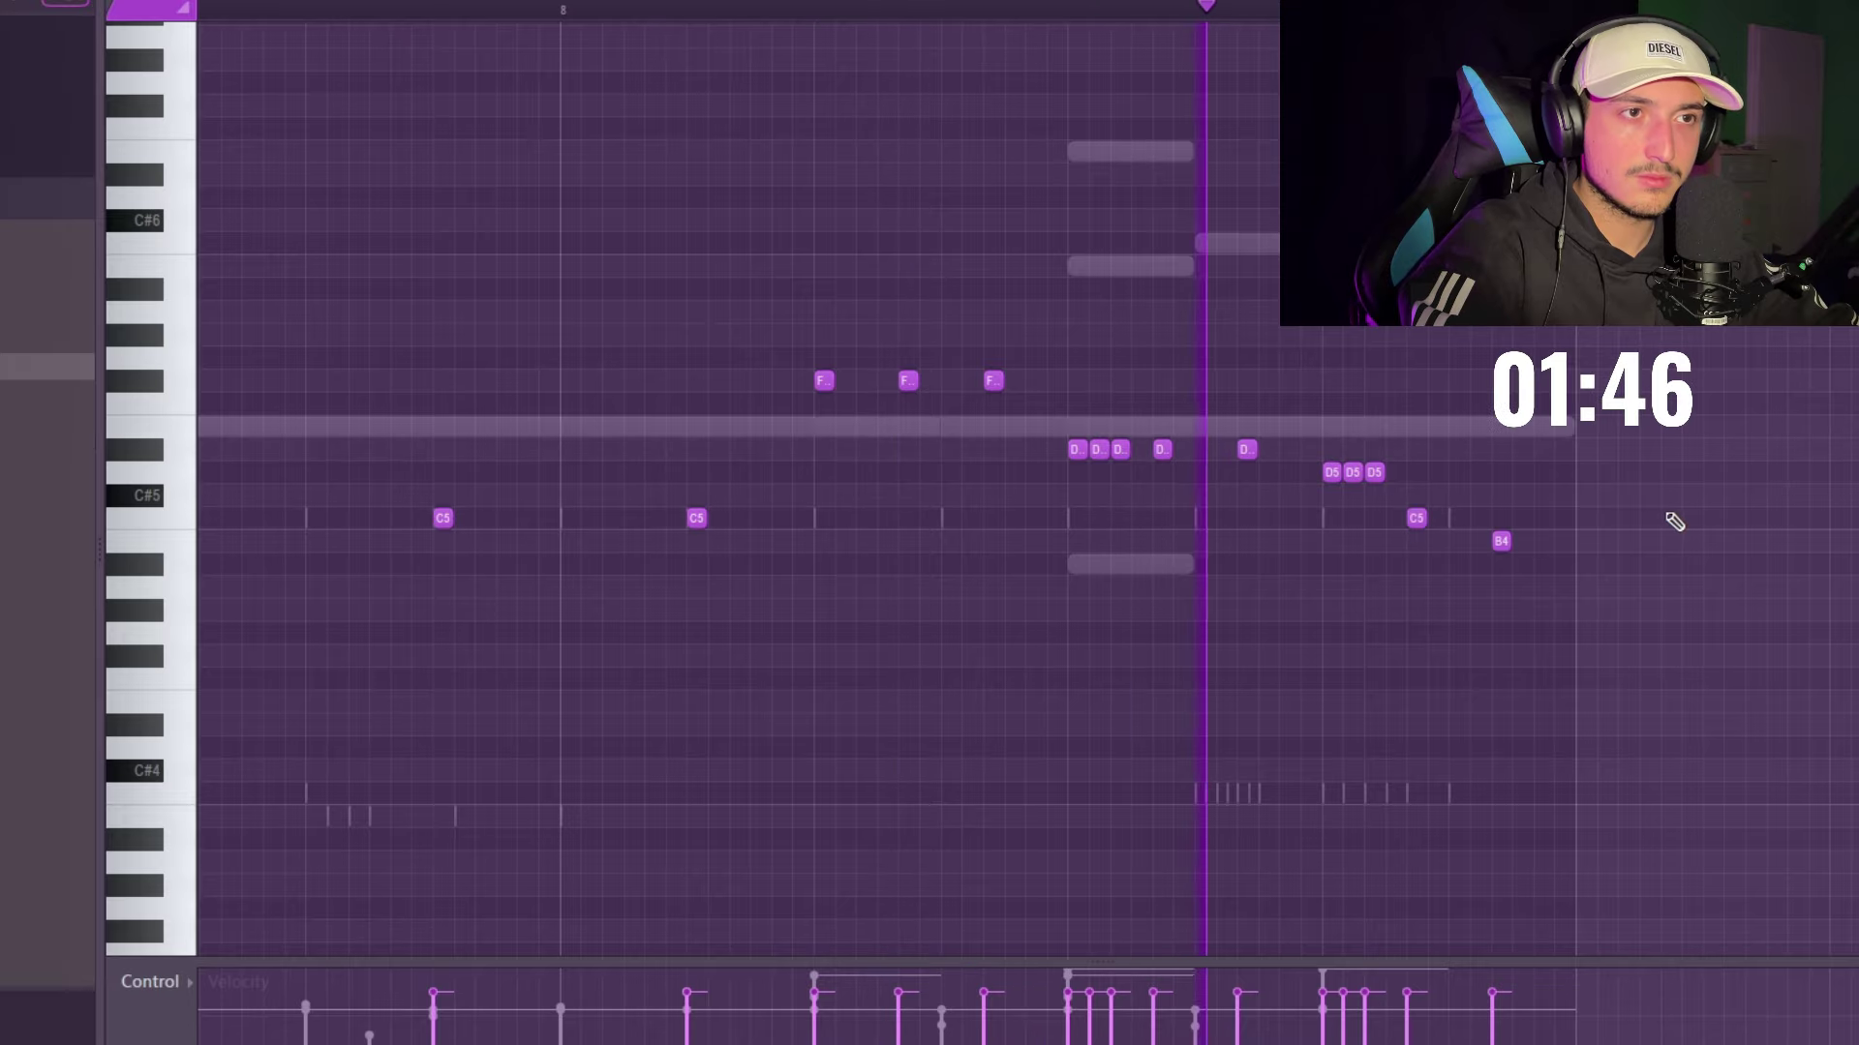
{"action": "scroll", "coordinate": [1706, 509], "scroll_direction": "down", "scroll_amount": 5}
{"action": "left_click_drag", "start_coordinate": [1850, 682], "coordinate": [327, 211]}
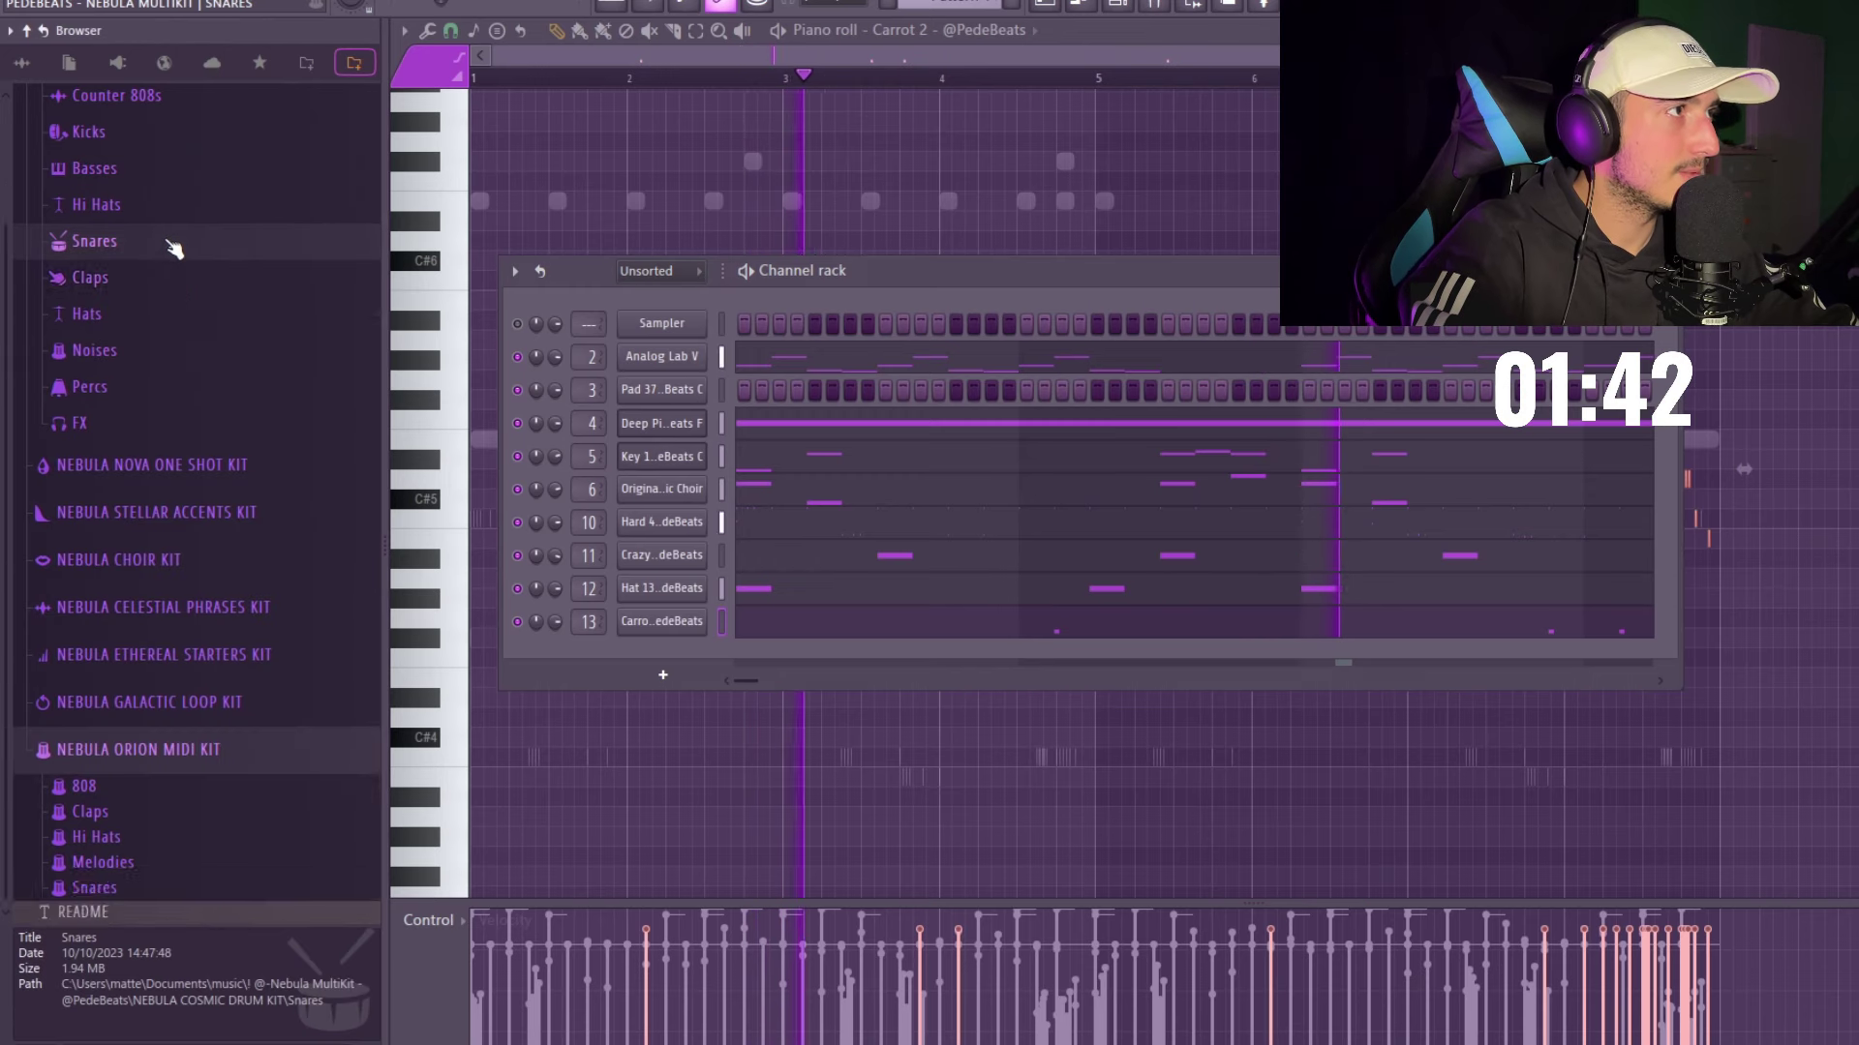
- Collapse the open sample folders and open the 808s folder of the Nebula Cosmic Drum Kit
{"action": "scroll", "coordinate": [169, 266], "scroll_direction": "up", "scroll_amount": 3}
{"action": "left_click", "coordinate": [155, 221]}
{"action": "left_click", "coordinate": [149, 219]}
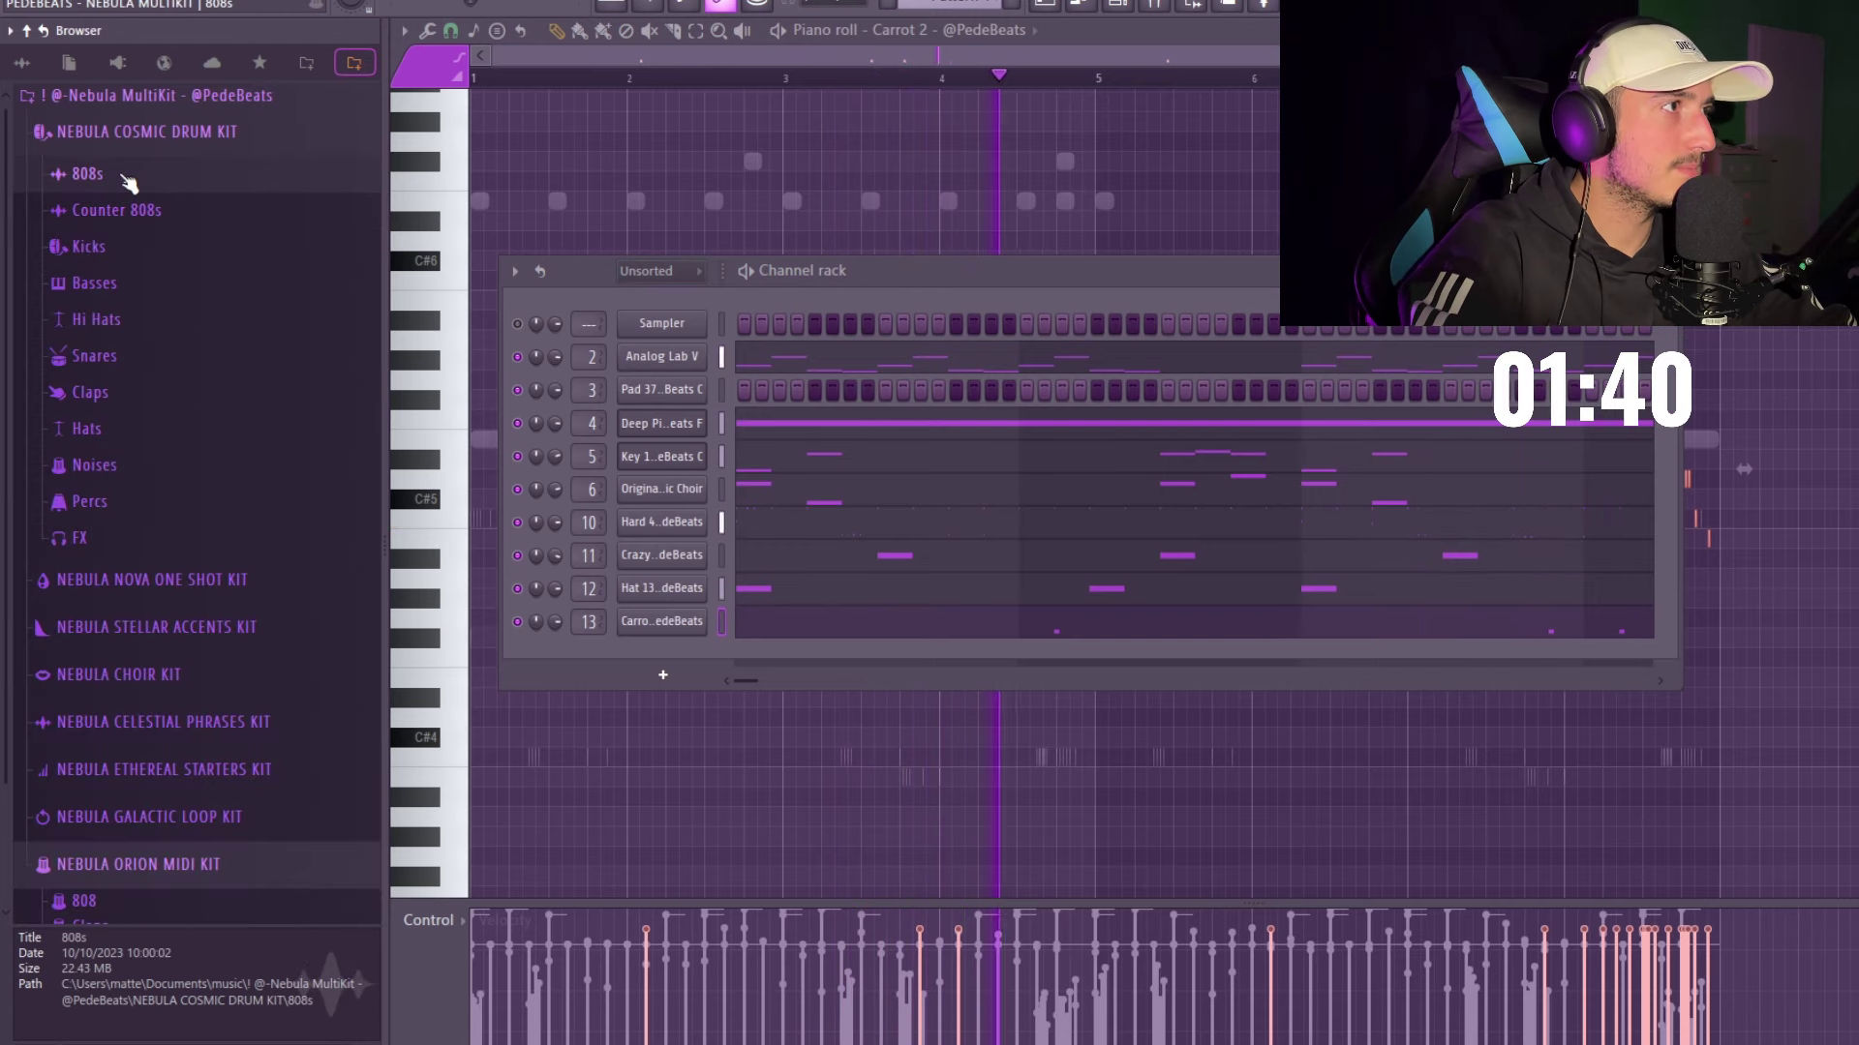
{"action": "left_click", "coordinate": [126, 178]}
{"action": "scroll", "coordinate": [126, 182], "scroll_direction": "down", "scroll_amount": 4}
- Audition the 808 samples and add Spinz as a new channel below Carrot 2
{"action": "left_click", "coordinate": [132, 409]}
{"action": "scroll", "coordinate": [176, 491], "scroll_direction": "down", "scroll_amount": 4}
{"action": "left_click", "coordinate": [180, 503]}
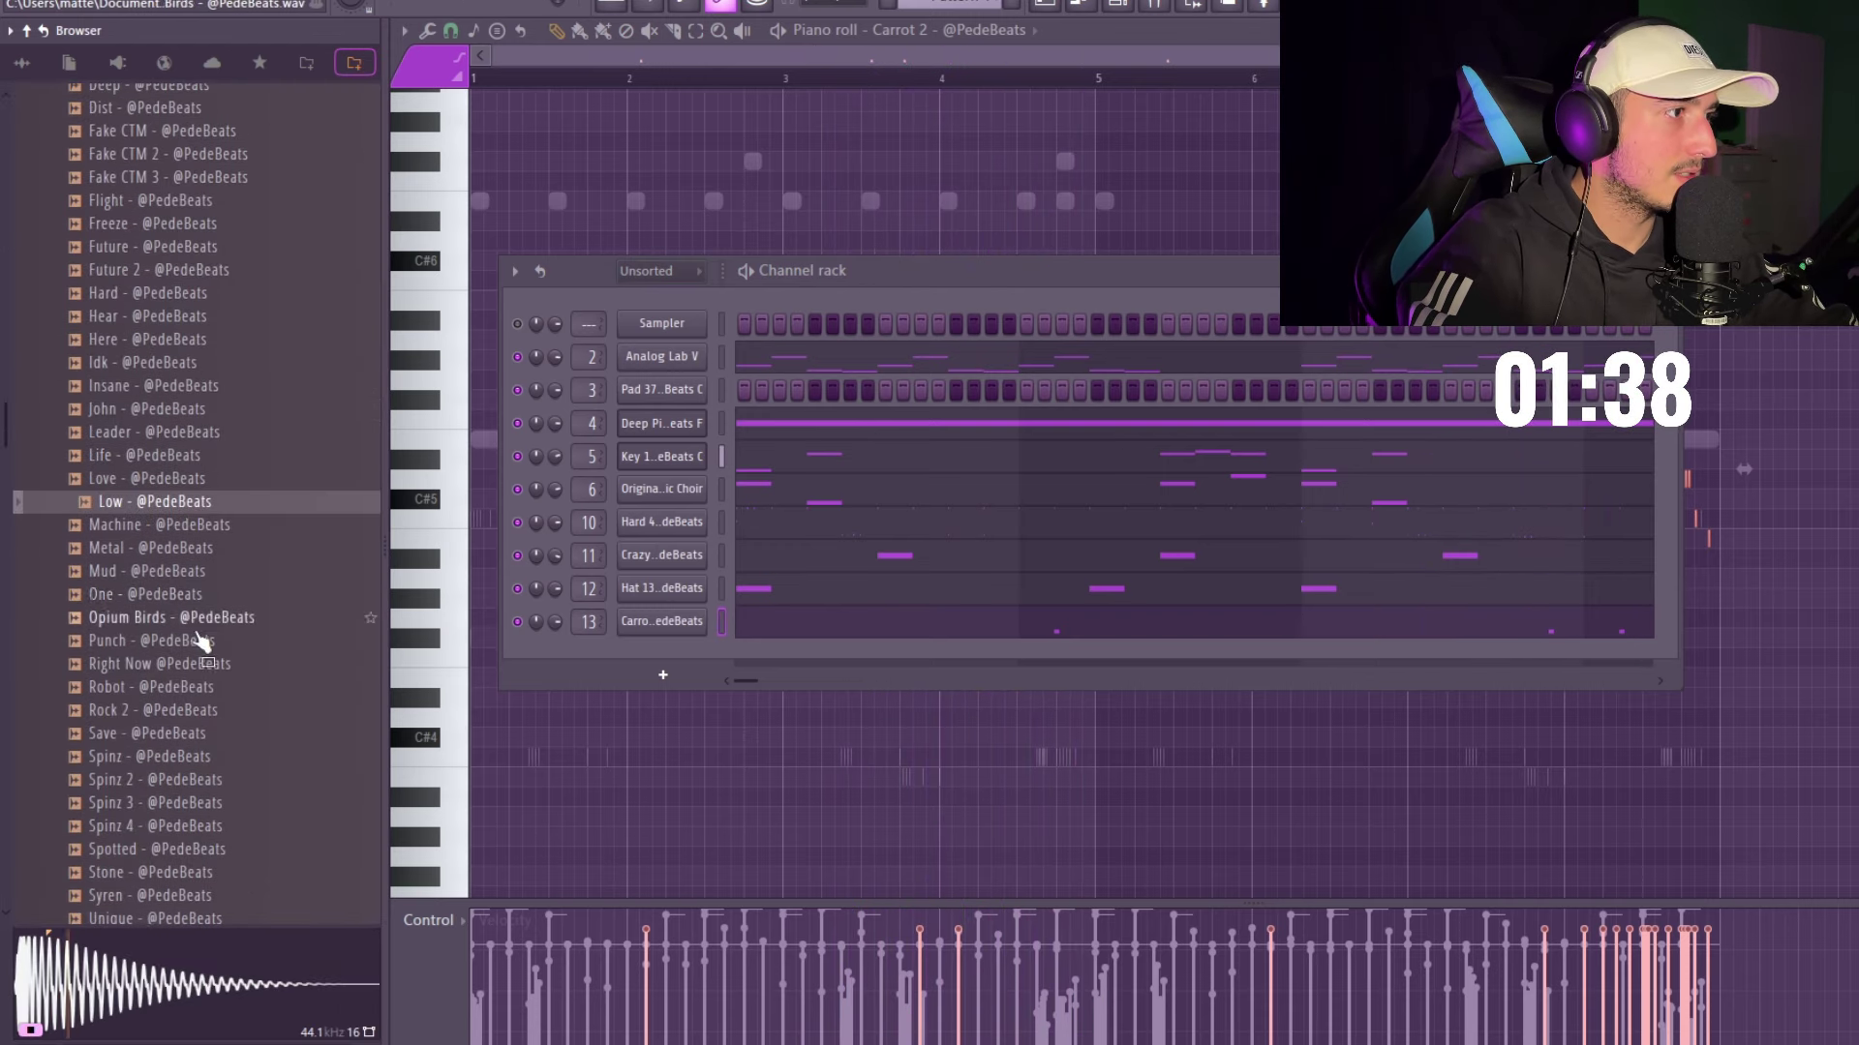
{"action": "scroll", "coordinate": [198, 634], "scroll_direction": "down", "scroll_amount": 4}
{"action": "left_click", "coordinate": [184, 594]}
{"action": "left_click", "coordinate": [153, 500]}
{"action": "left_click", "coordinate": [161, 548]}
{"action": "left_click", "coordinate": [155, 476]}
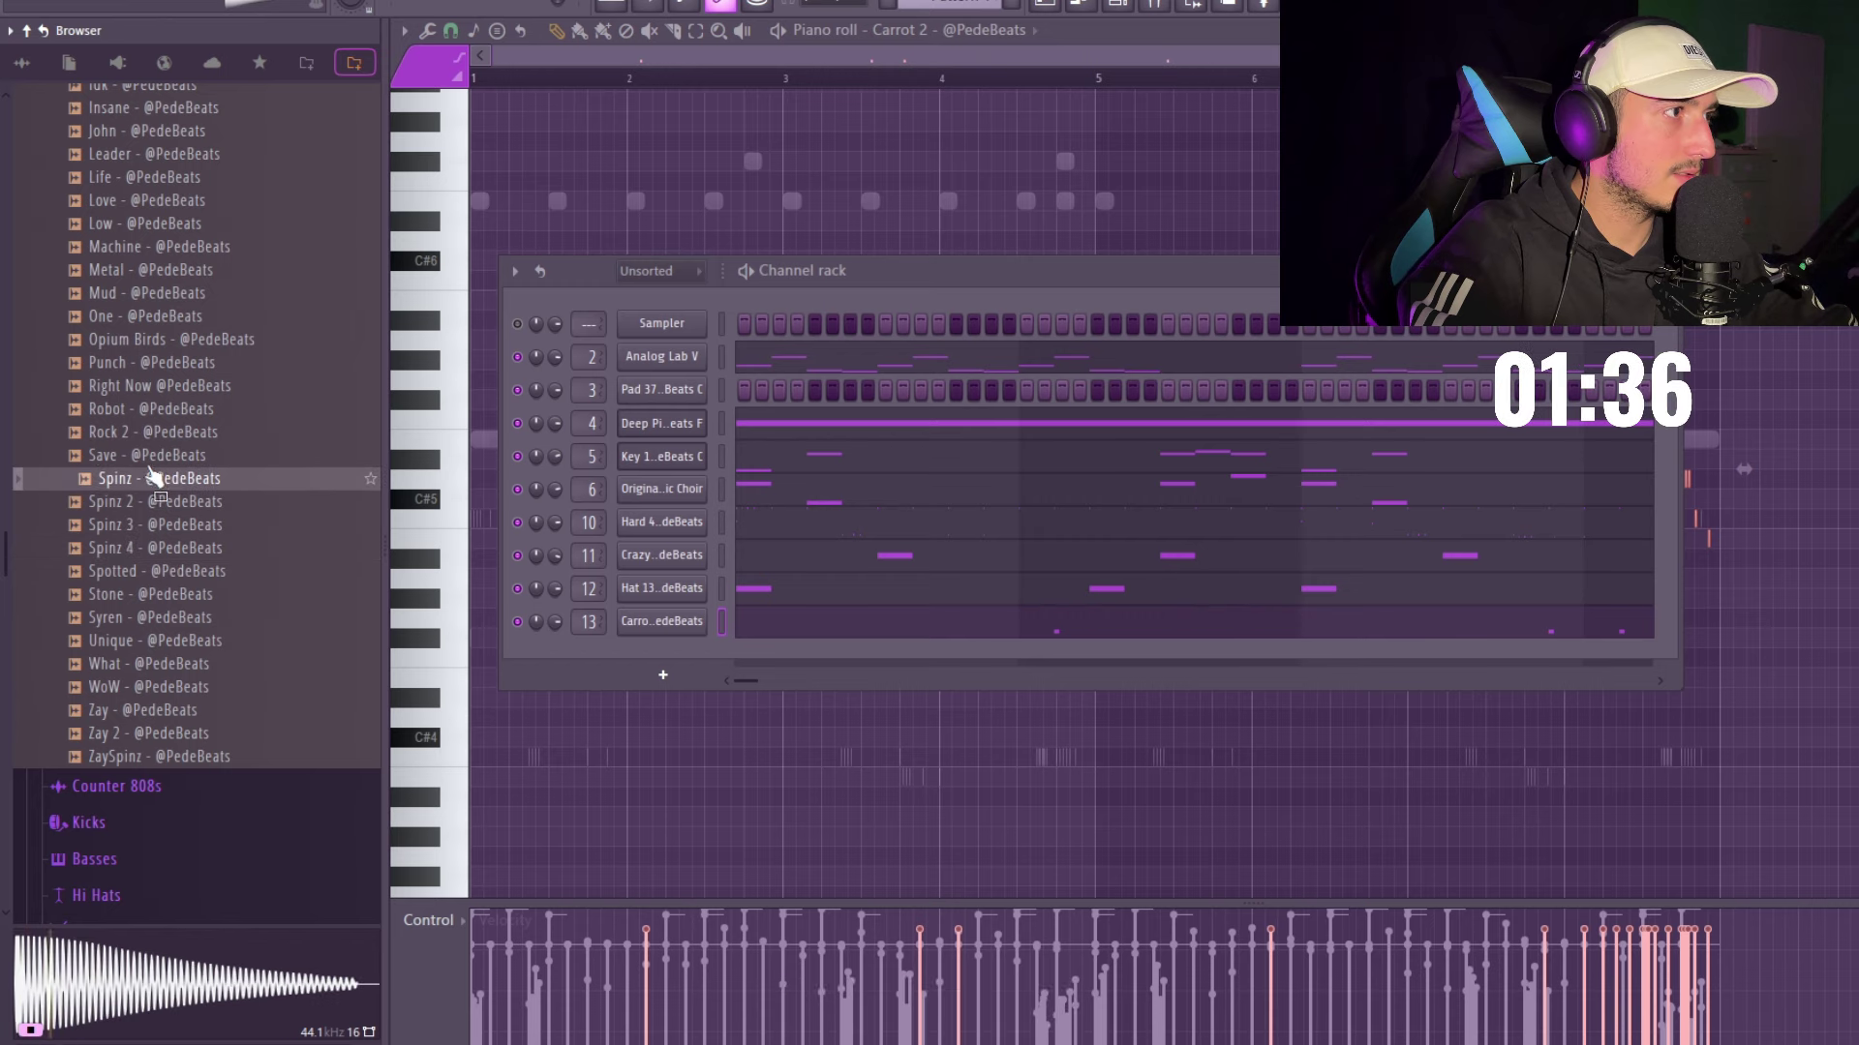
{"action": "left_click", "coordinate": [143, 459]}
{"action": "left_click", "coordinate": [129, 484]}
{"action": "left_click_drag", "start_coordinate": [665, 636], "coordinate": [665, 639]}
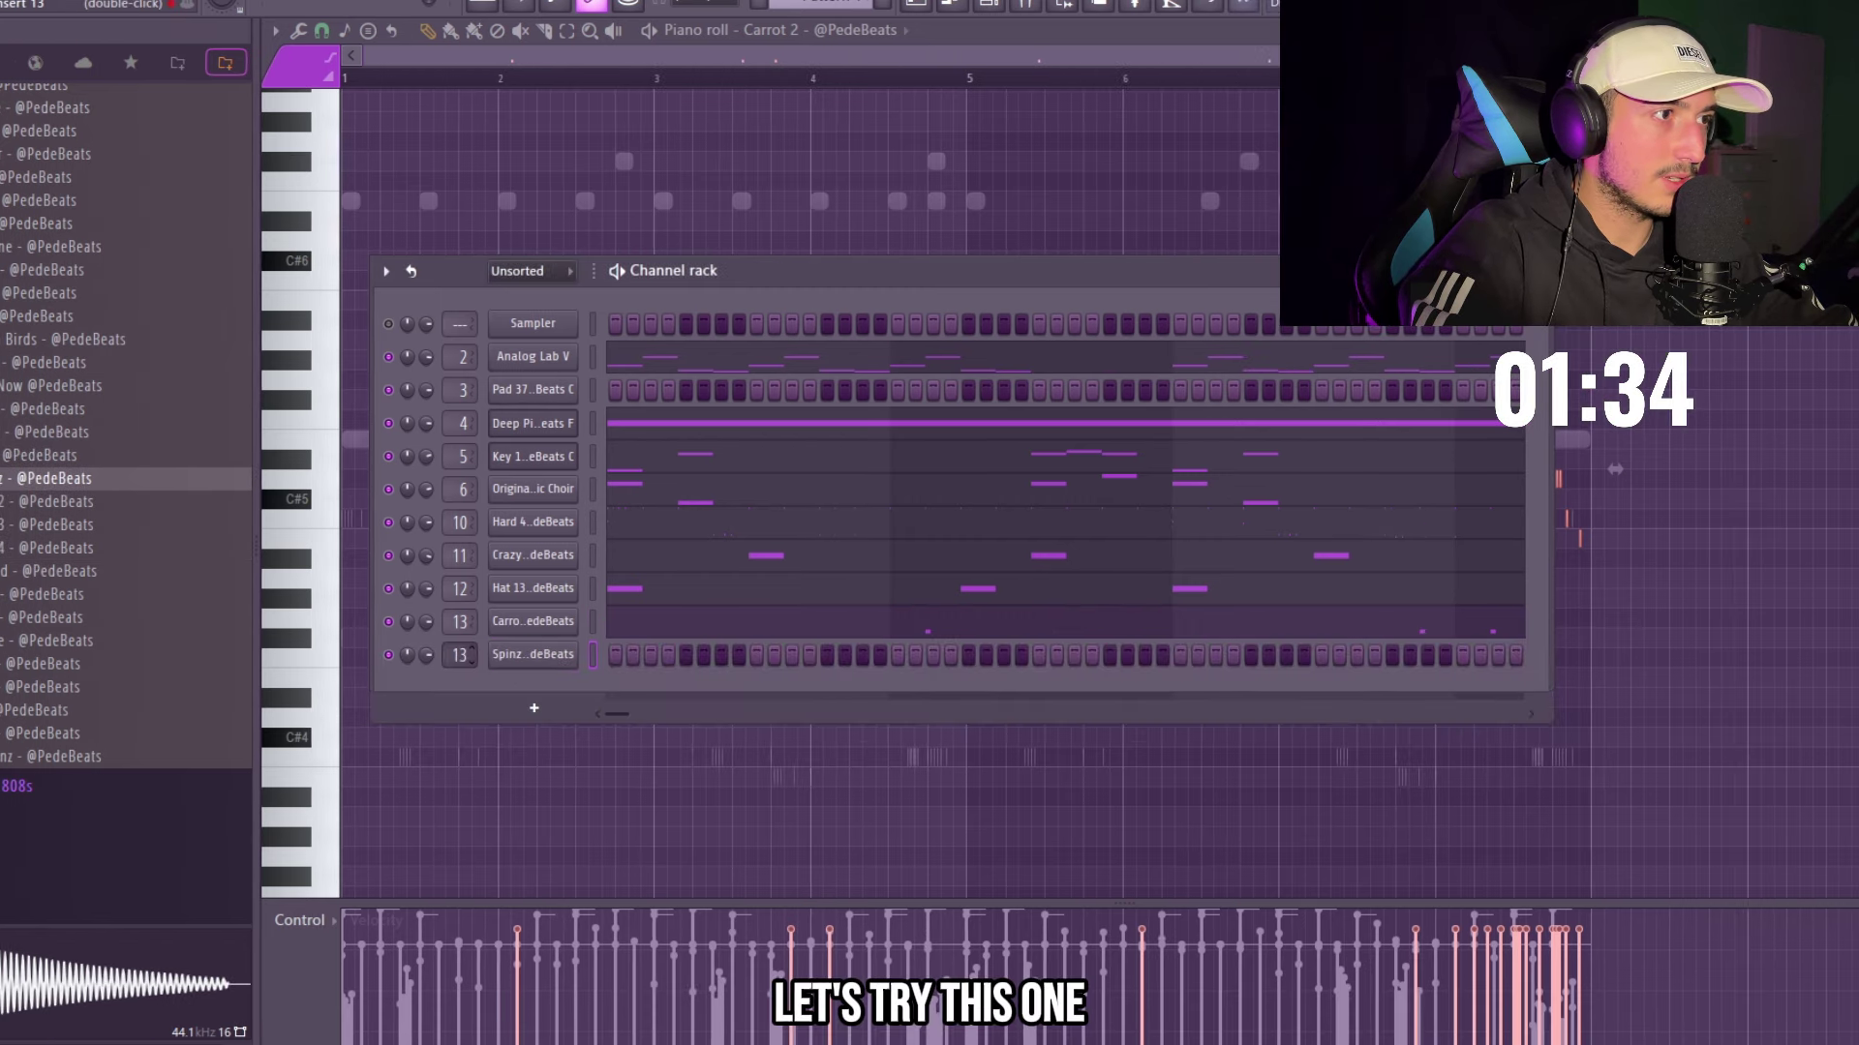
- Turn on Cut itself for the Spinz channel and route it to mixer track 14
{"action": "right_click", "coordinate": [550, 658]}
{"action": "left_click", "coordinate": [667, 795]}
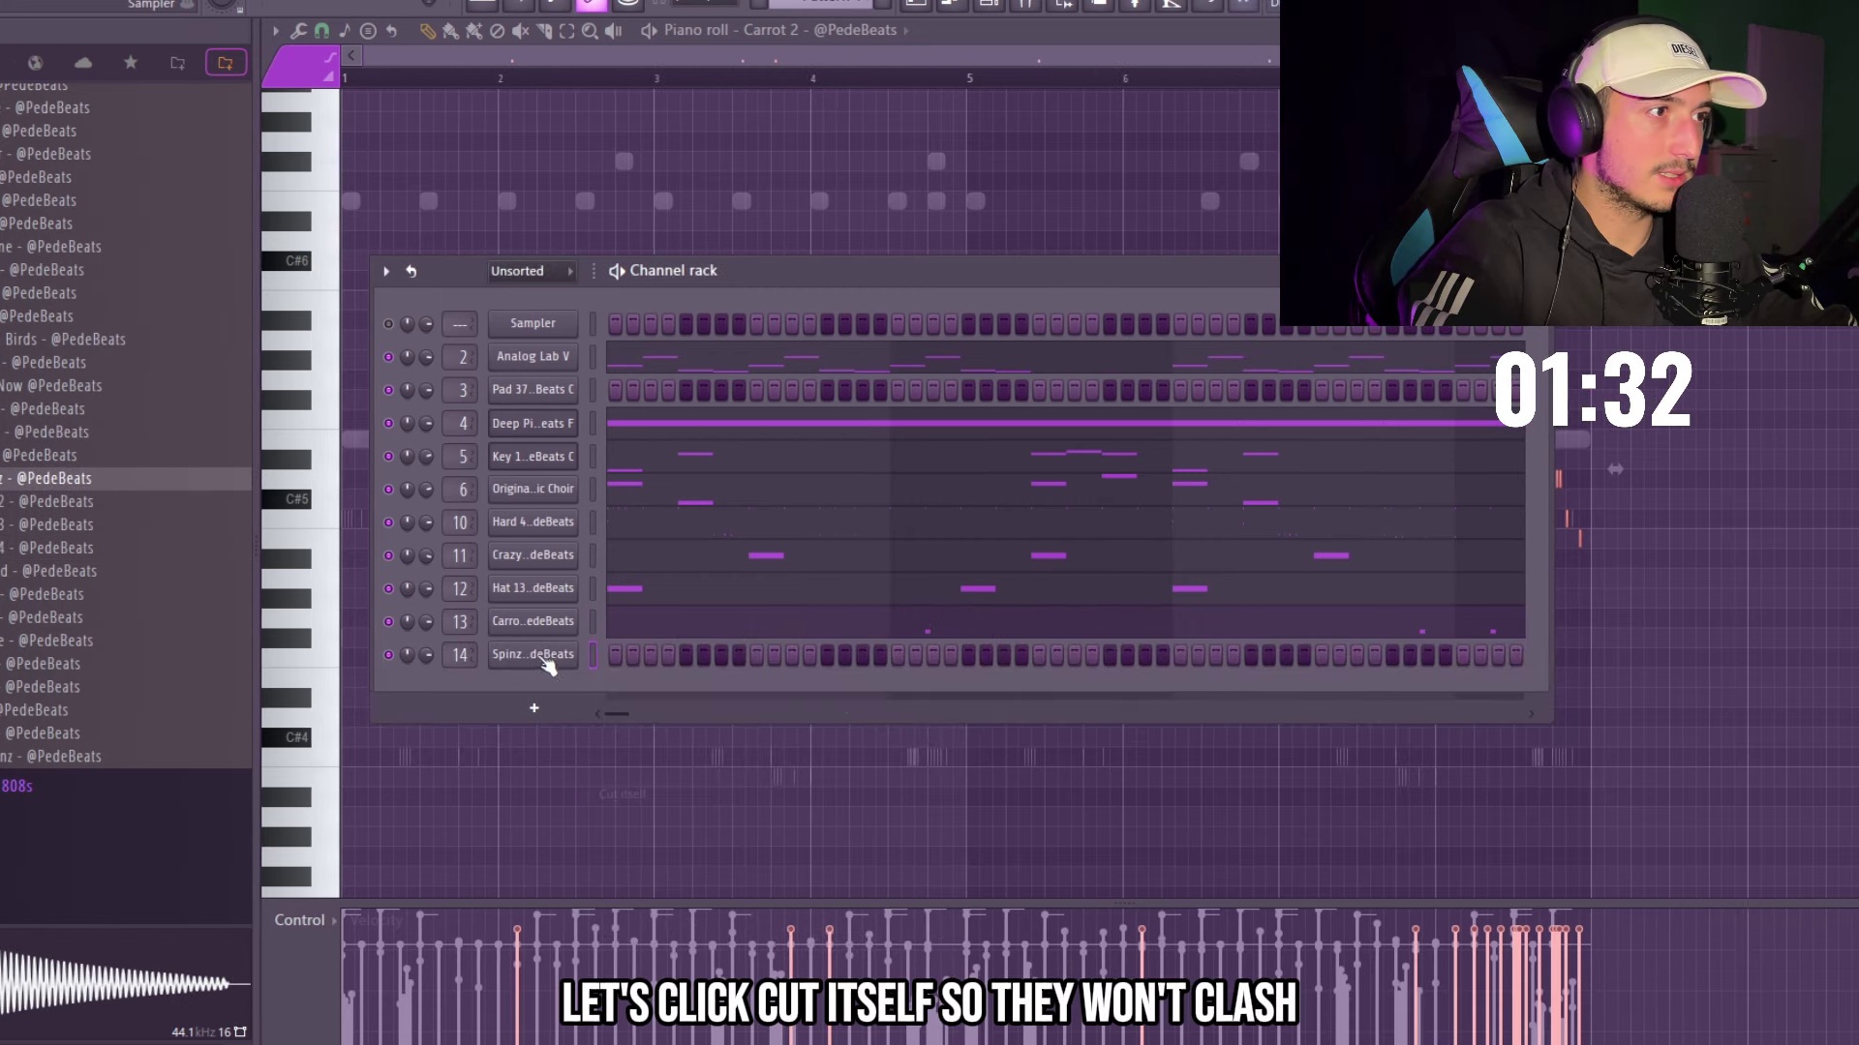
{"action": "right_click", "coordinate": [547, 660]}
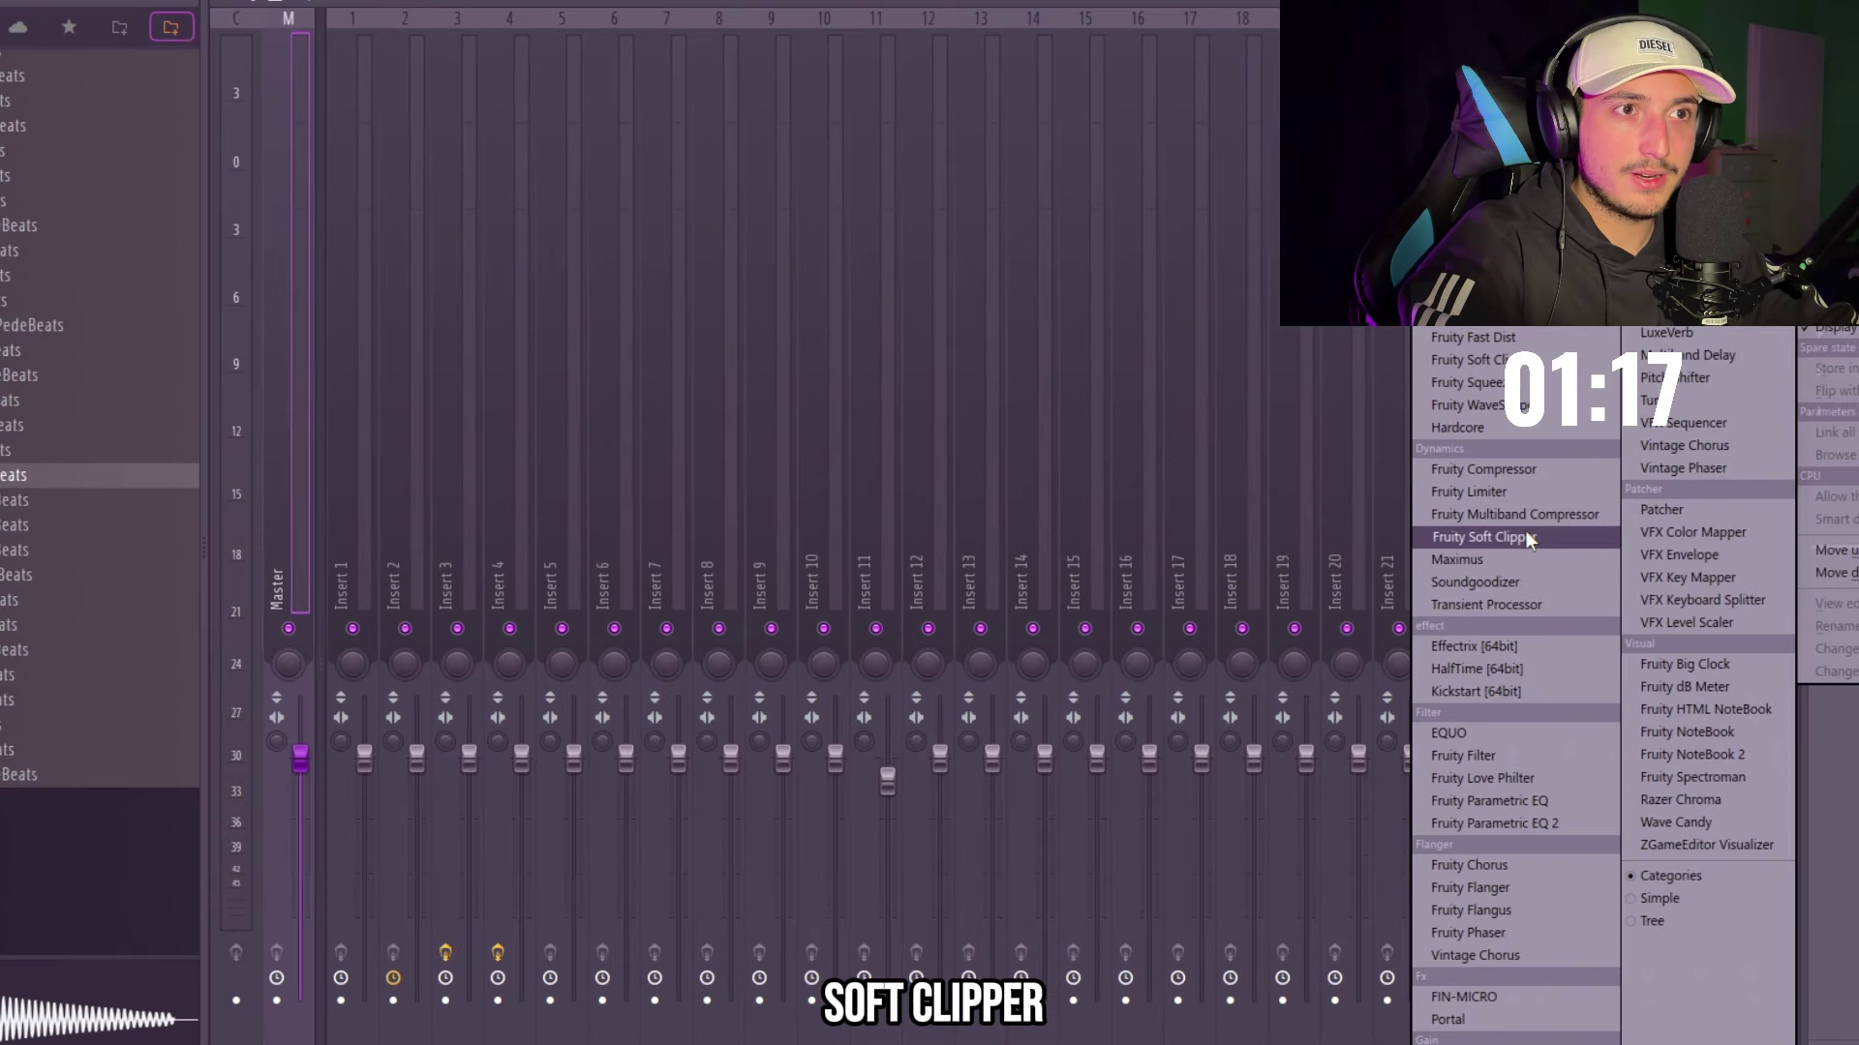
- Load Fruity Soft Clipper and Fruity Parametric EQ 2 on the Master track
{"action": "left_click", "coordinate": [1520, 535]}
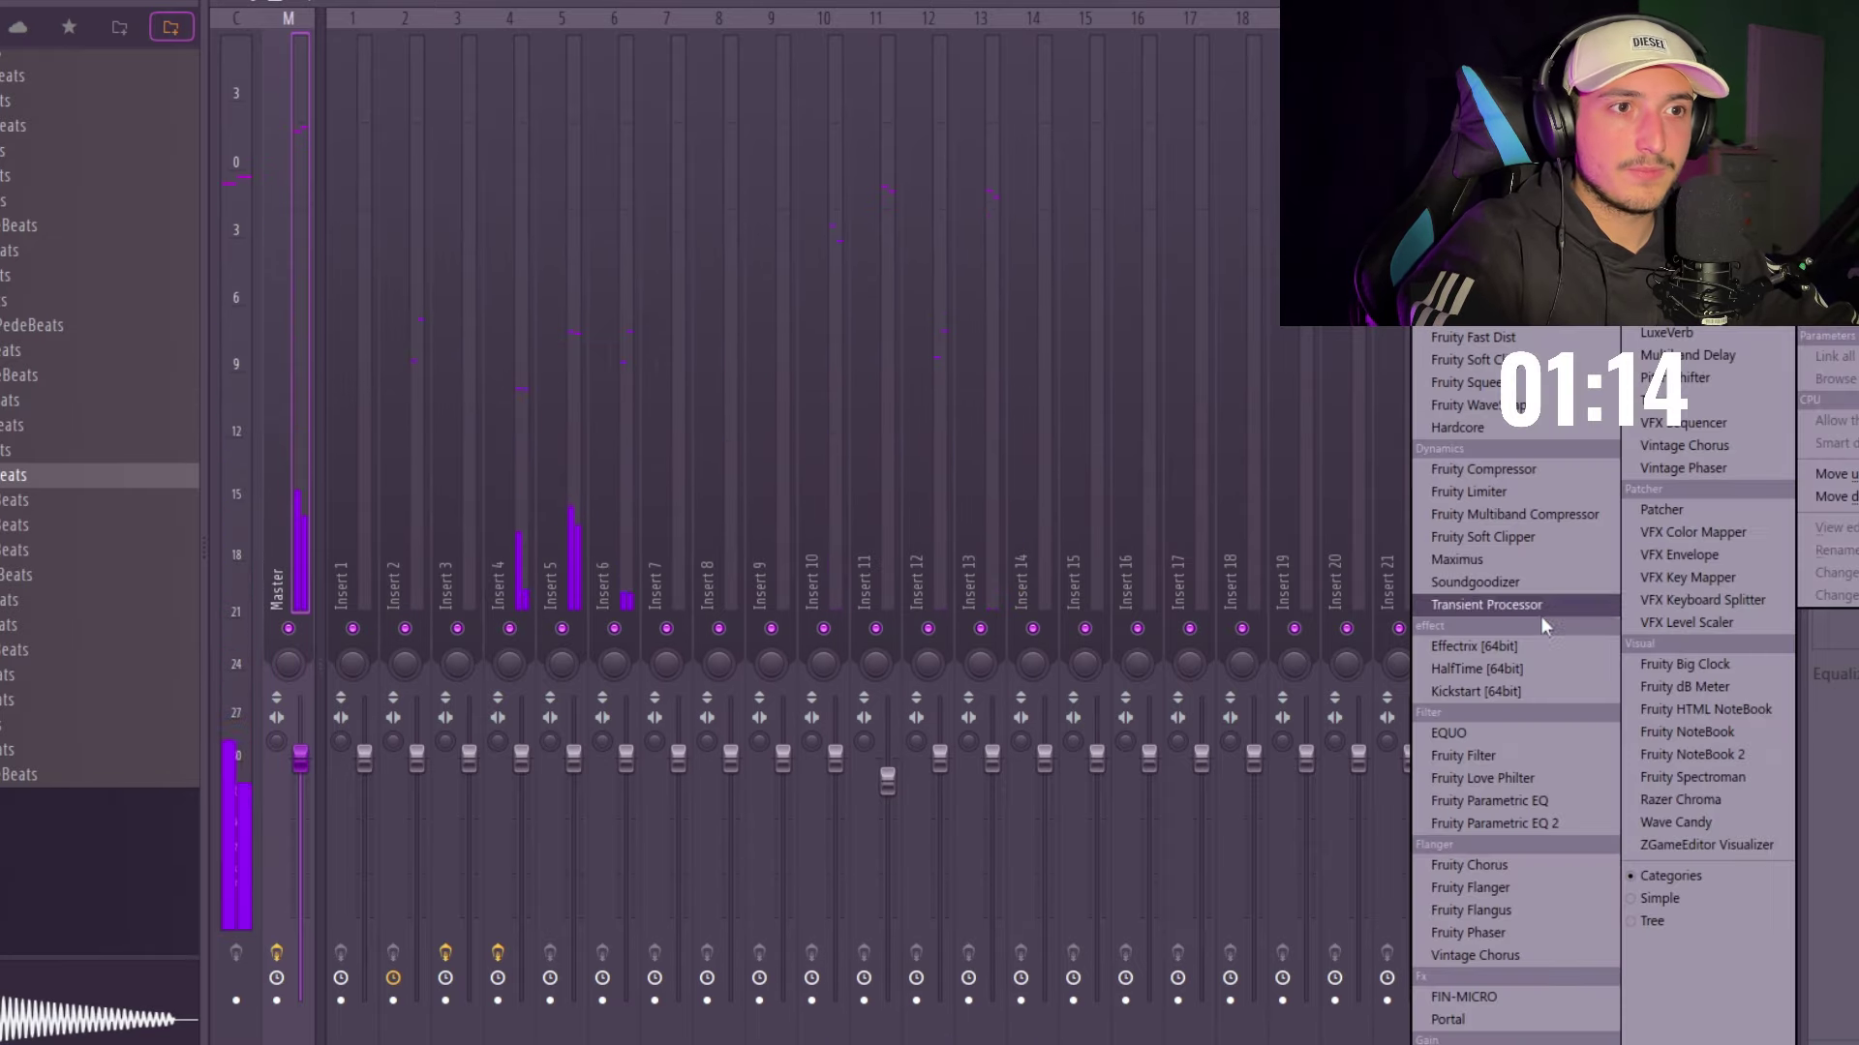
{"action": "left_click", "coordinate": [1489, 822]}
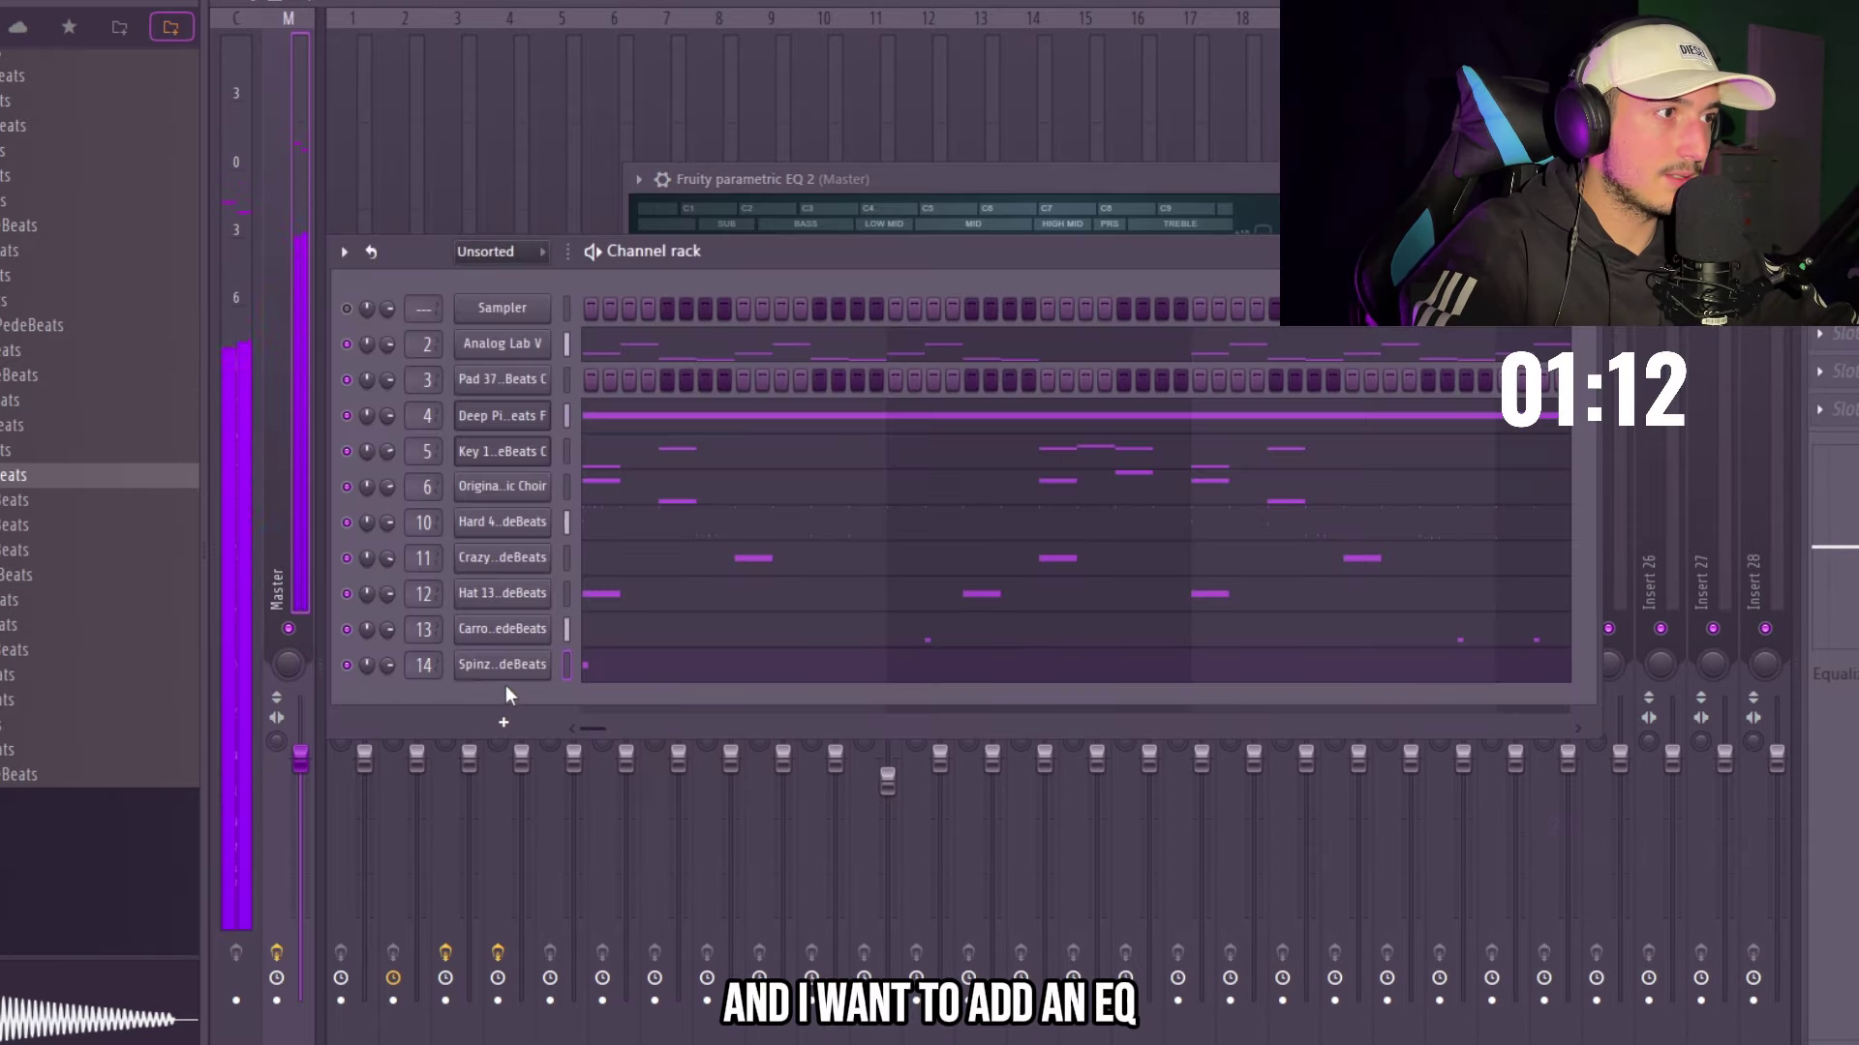
{"action": "left_click", "coordinate": [594, 668]}
{"action": "left_click", "coordinate": [1056, 0]}
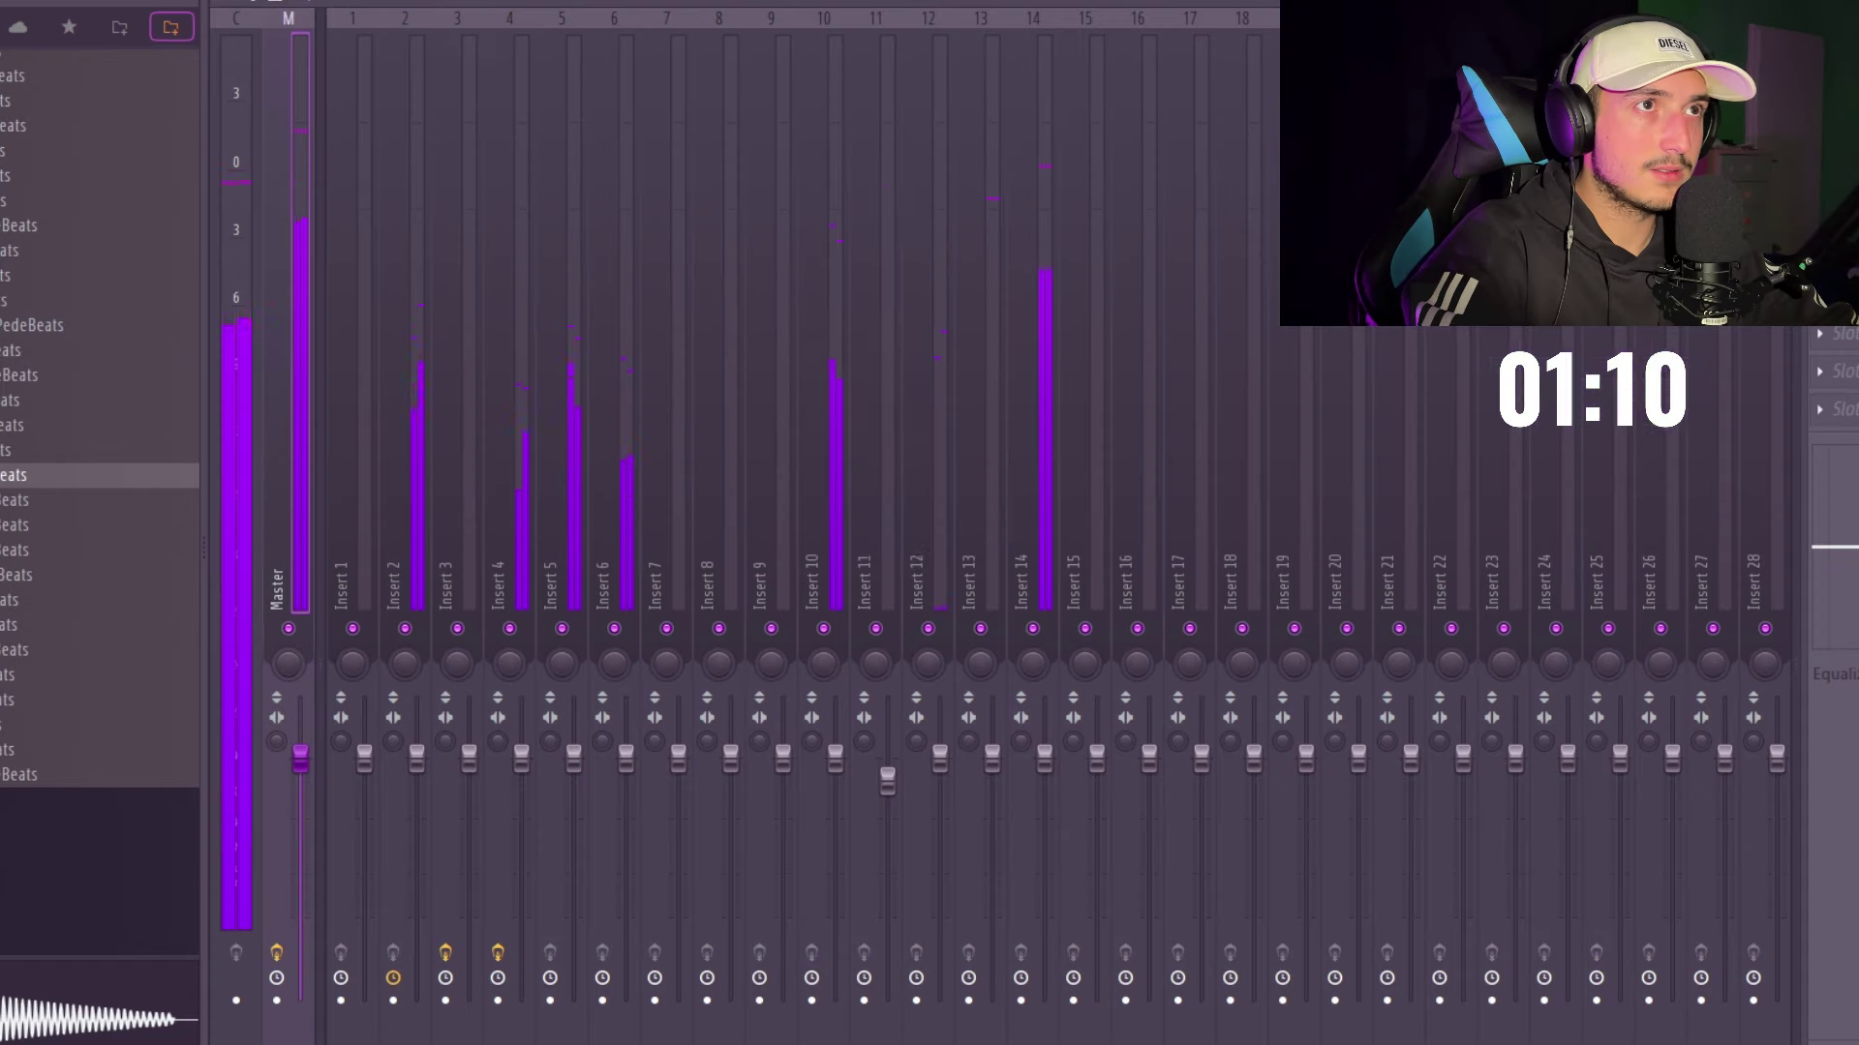
- Slightly boost the low band 1 and the high band 7 in the Master track's Fruity Parametric EQ 2
{"action": "left_click", "coordinate": [1844, 69]}
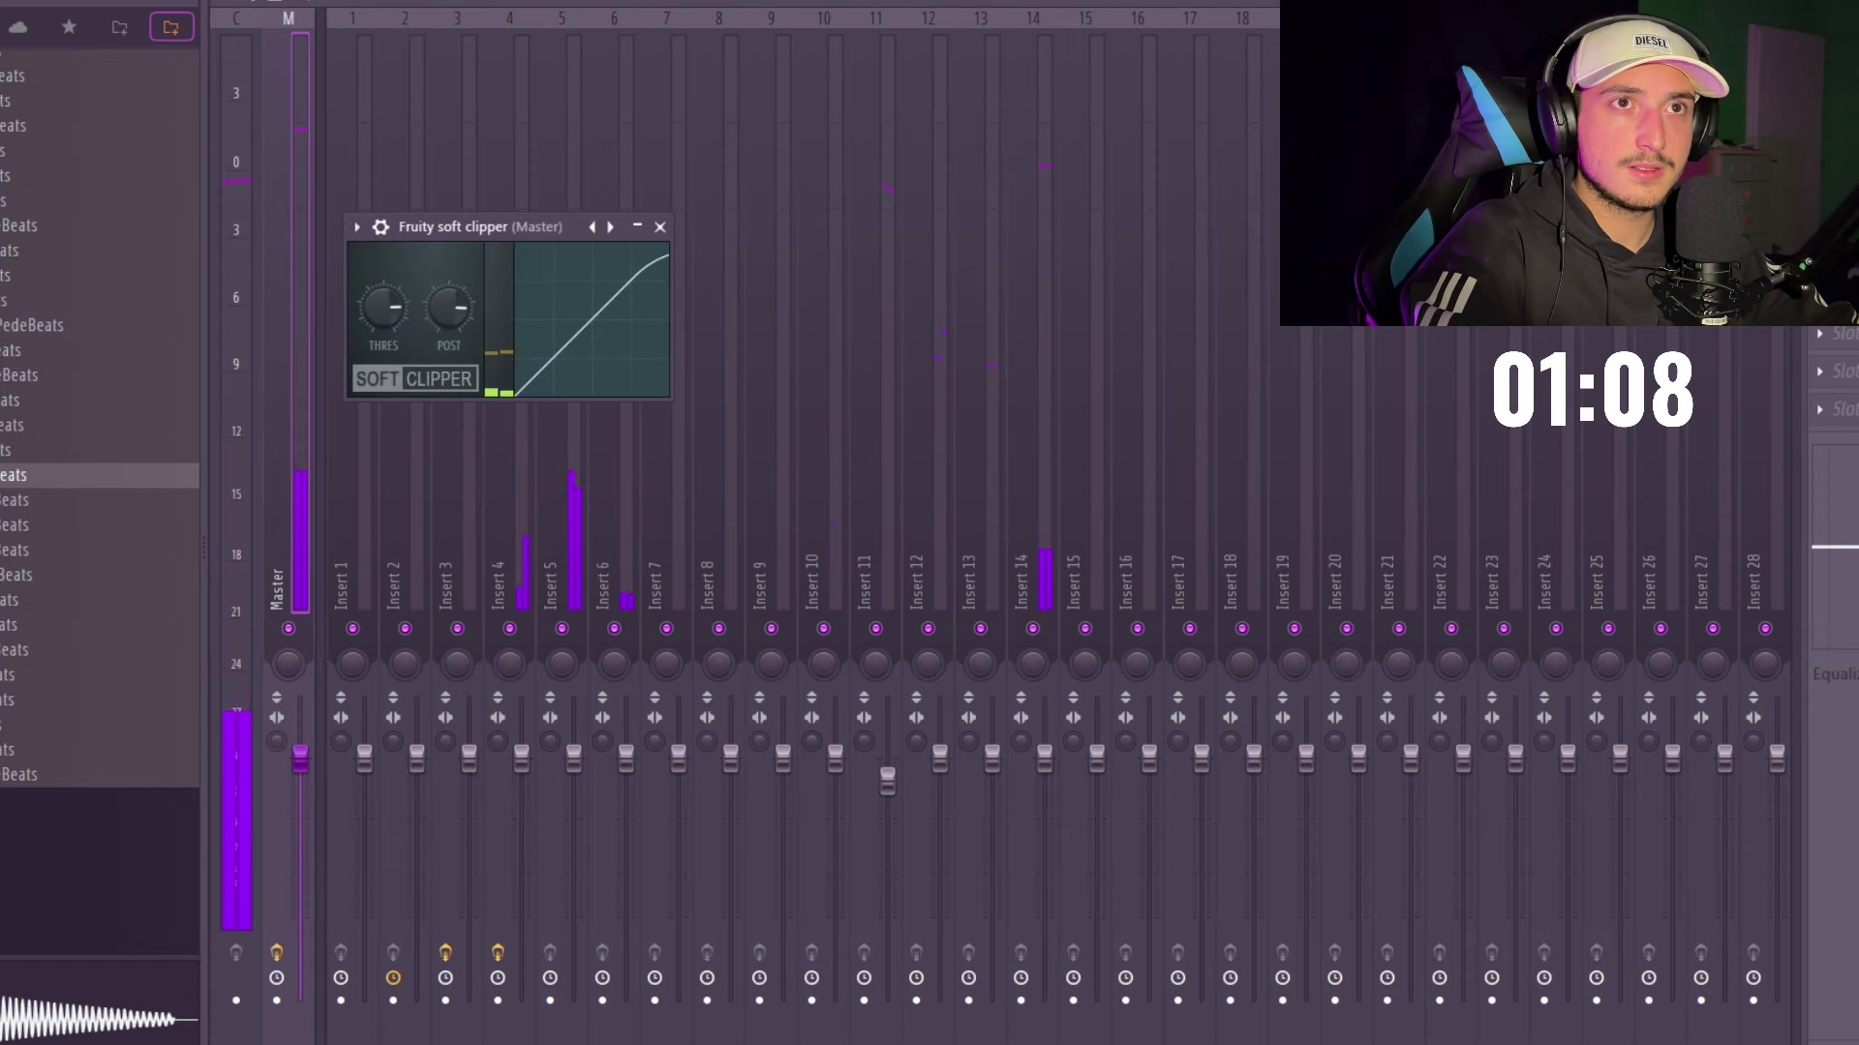
{"action": "left_click", "coordinate": [1844, 69]}
{"action": "left_click", "coordinate": [1844, 106]}
{"action": "left_click_drag", "start_coordinate": [738, 382], "coordinate": [750, 340]}
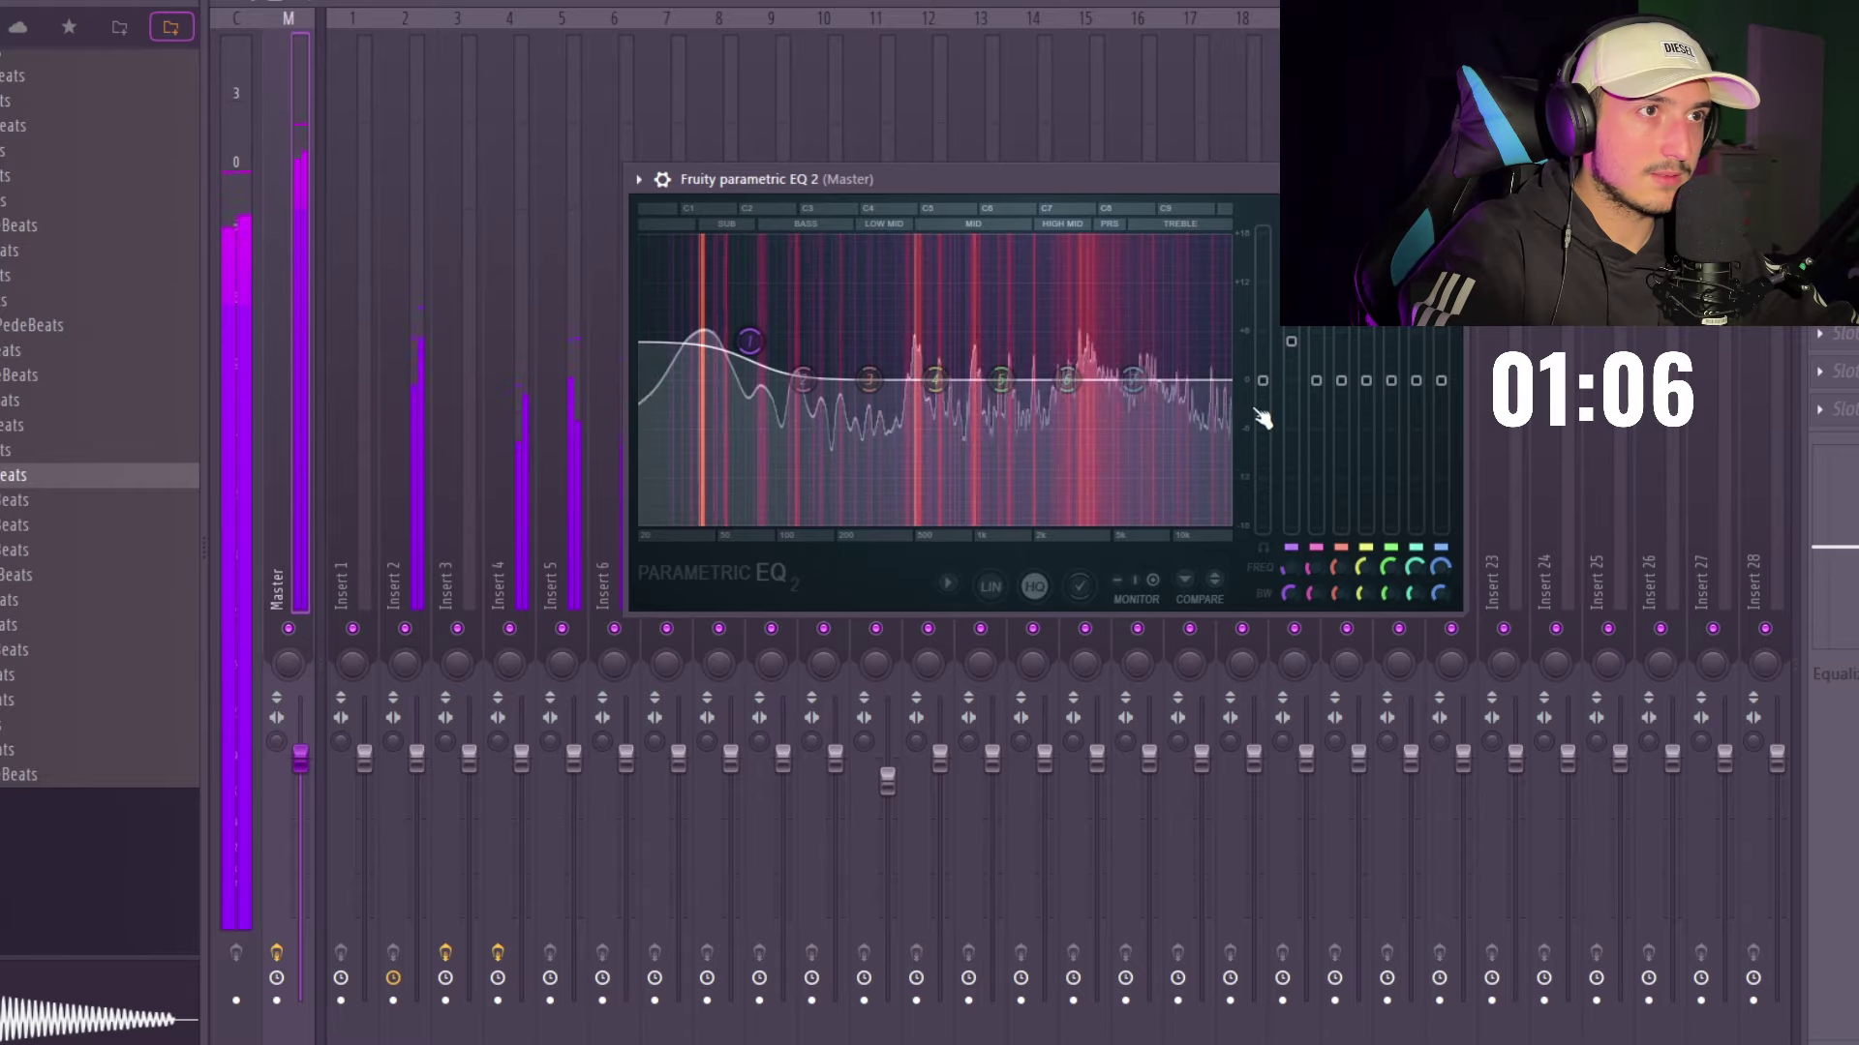
{"action": "left_click_drag", "start_coordinate": [1133, 380], "coordinate": [1128, 361]}
{"action": "left_click_drag", "start_coordinate": [750, 341], "coordinate": [759, 358]}
- Raise the volume of the 808's mixer track, Insert 14
{"action": "left_click", "coordinate": [419, 353]}
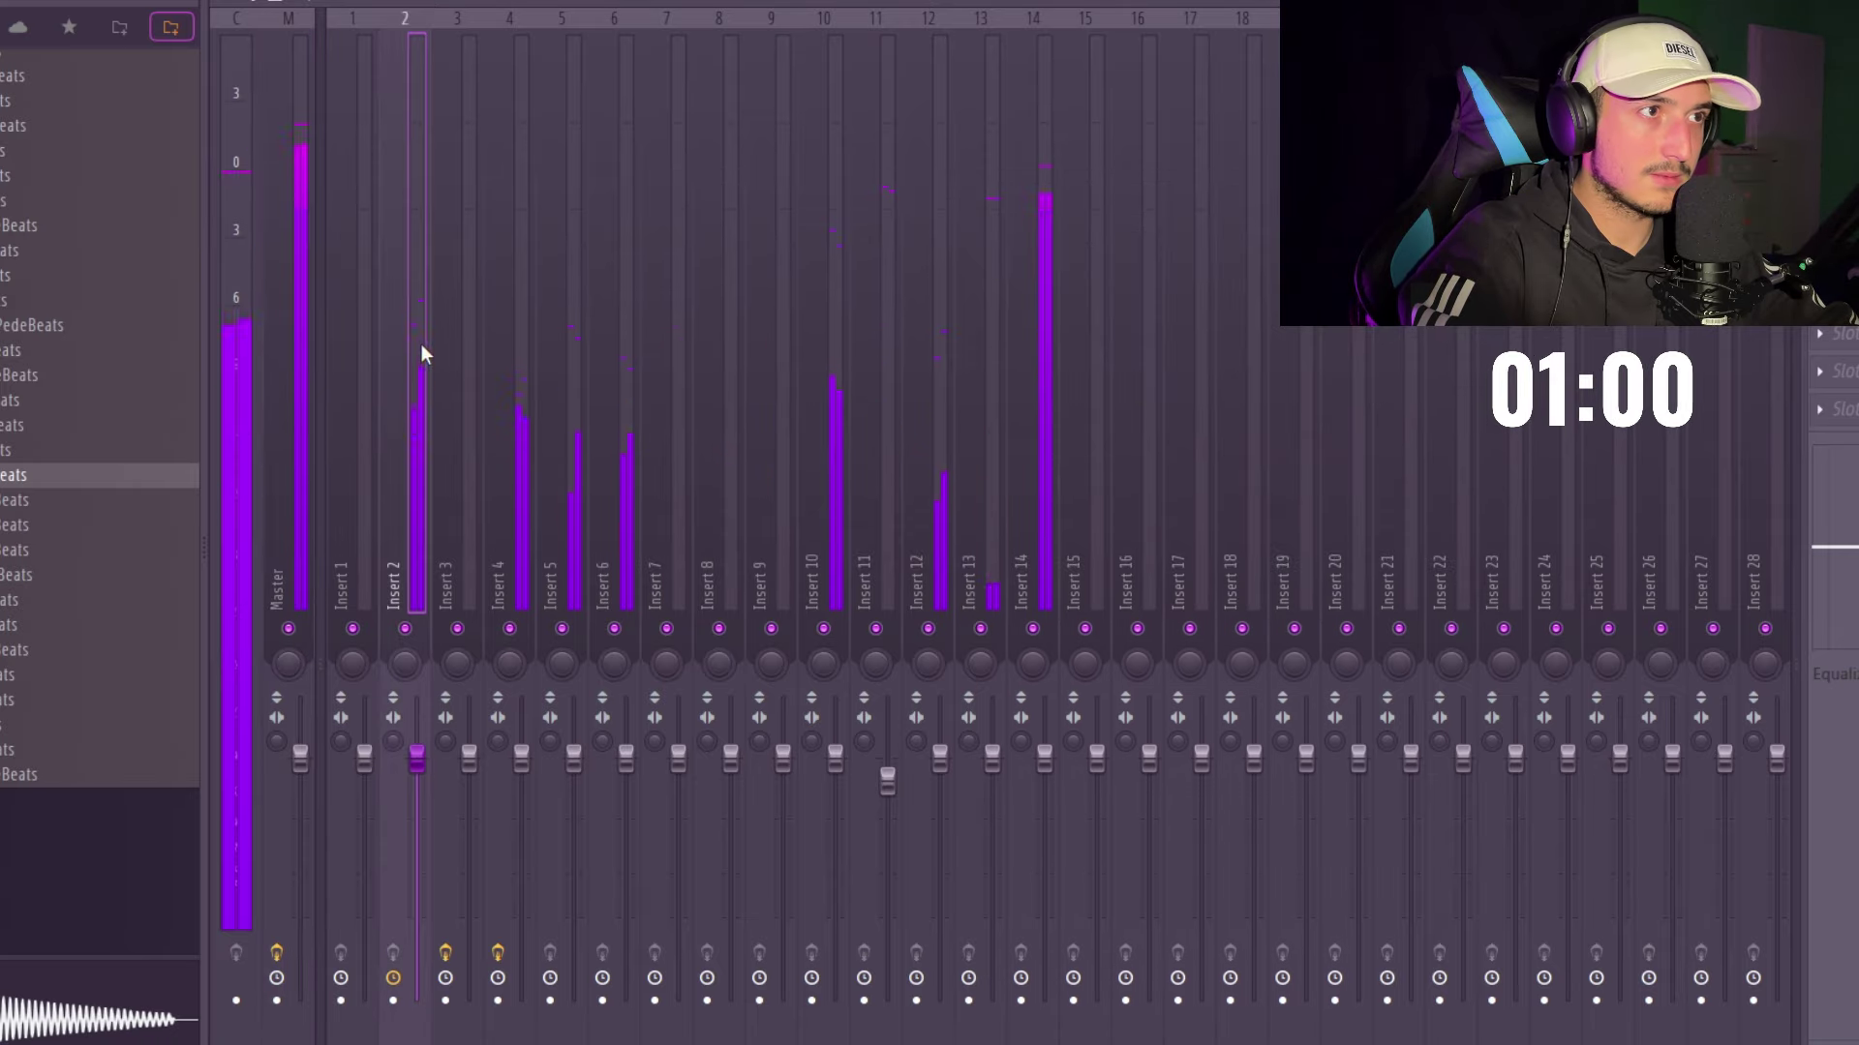
{"action": "left_click", "coordinate": [1050, 622]}
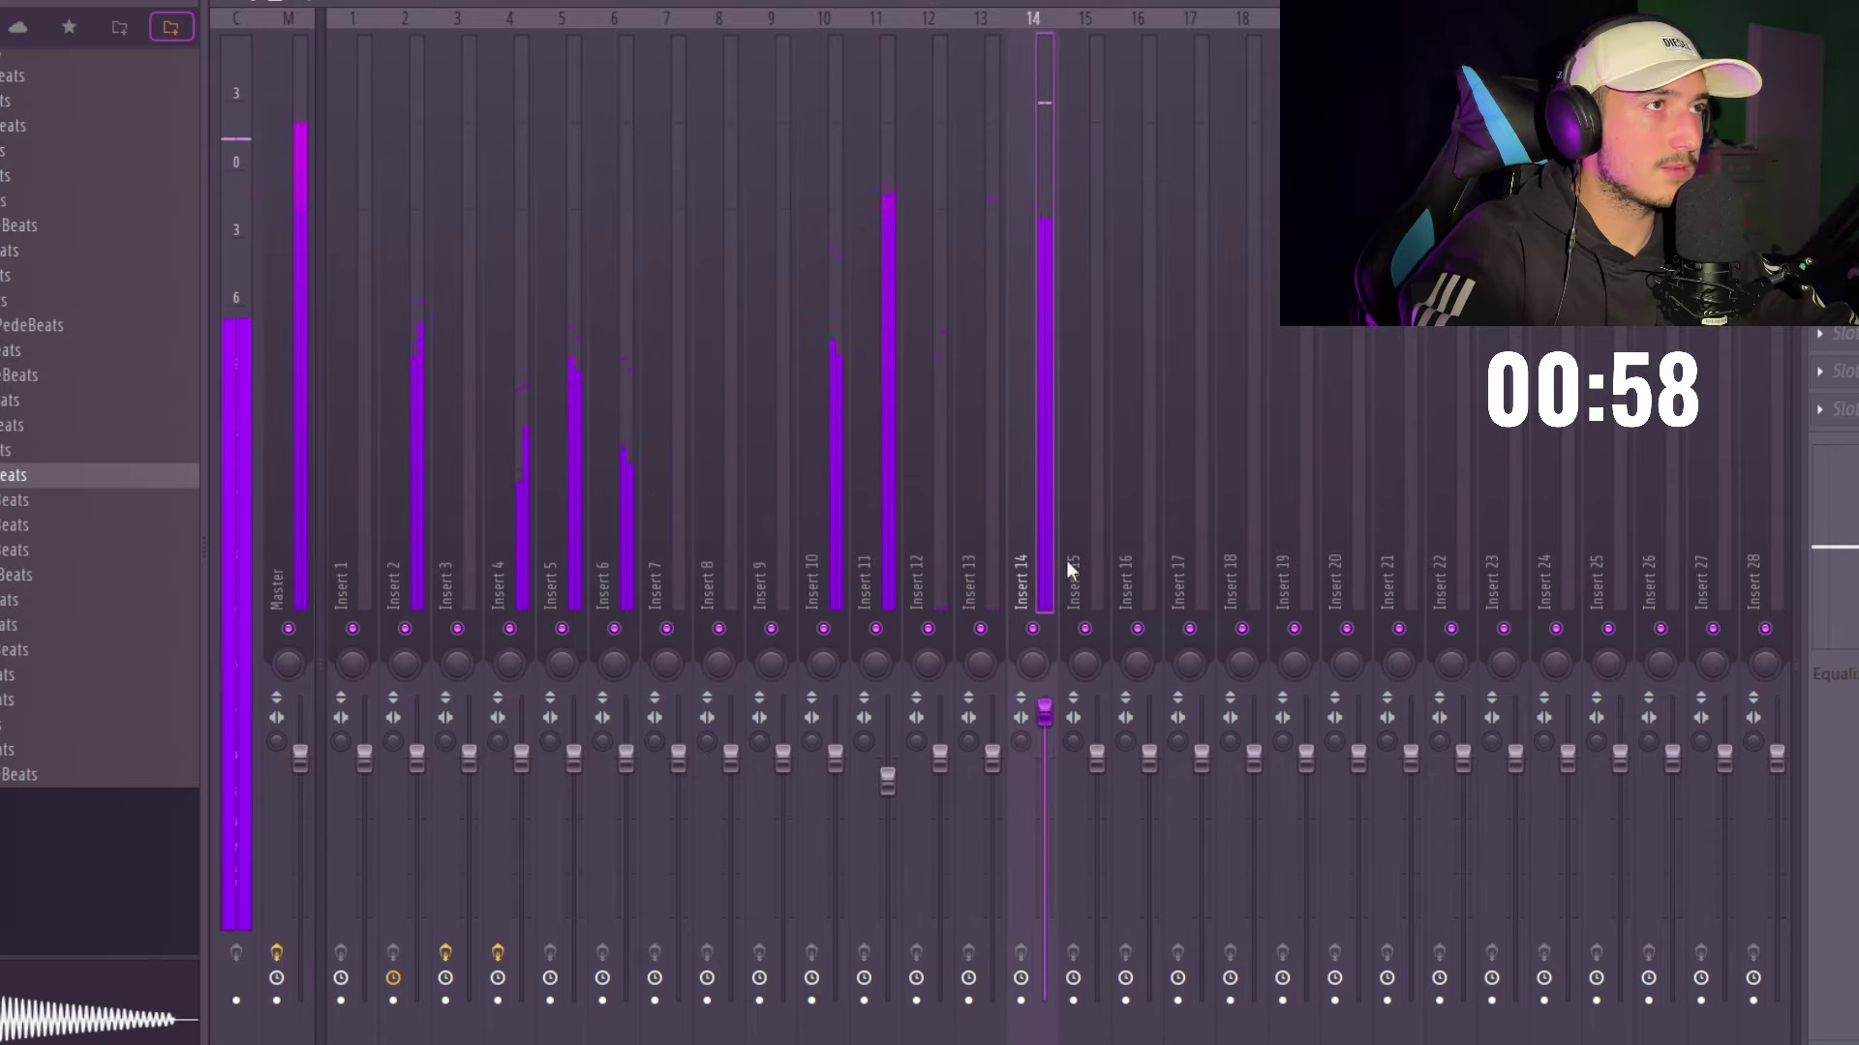
- Place the opening 808 notes of the Spinz channel at the start of bar 1, near its end and early in bar 2
{"action": "key", "text": "F6"}
{"action": "left_click", "coordinate": [634, 666]}
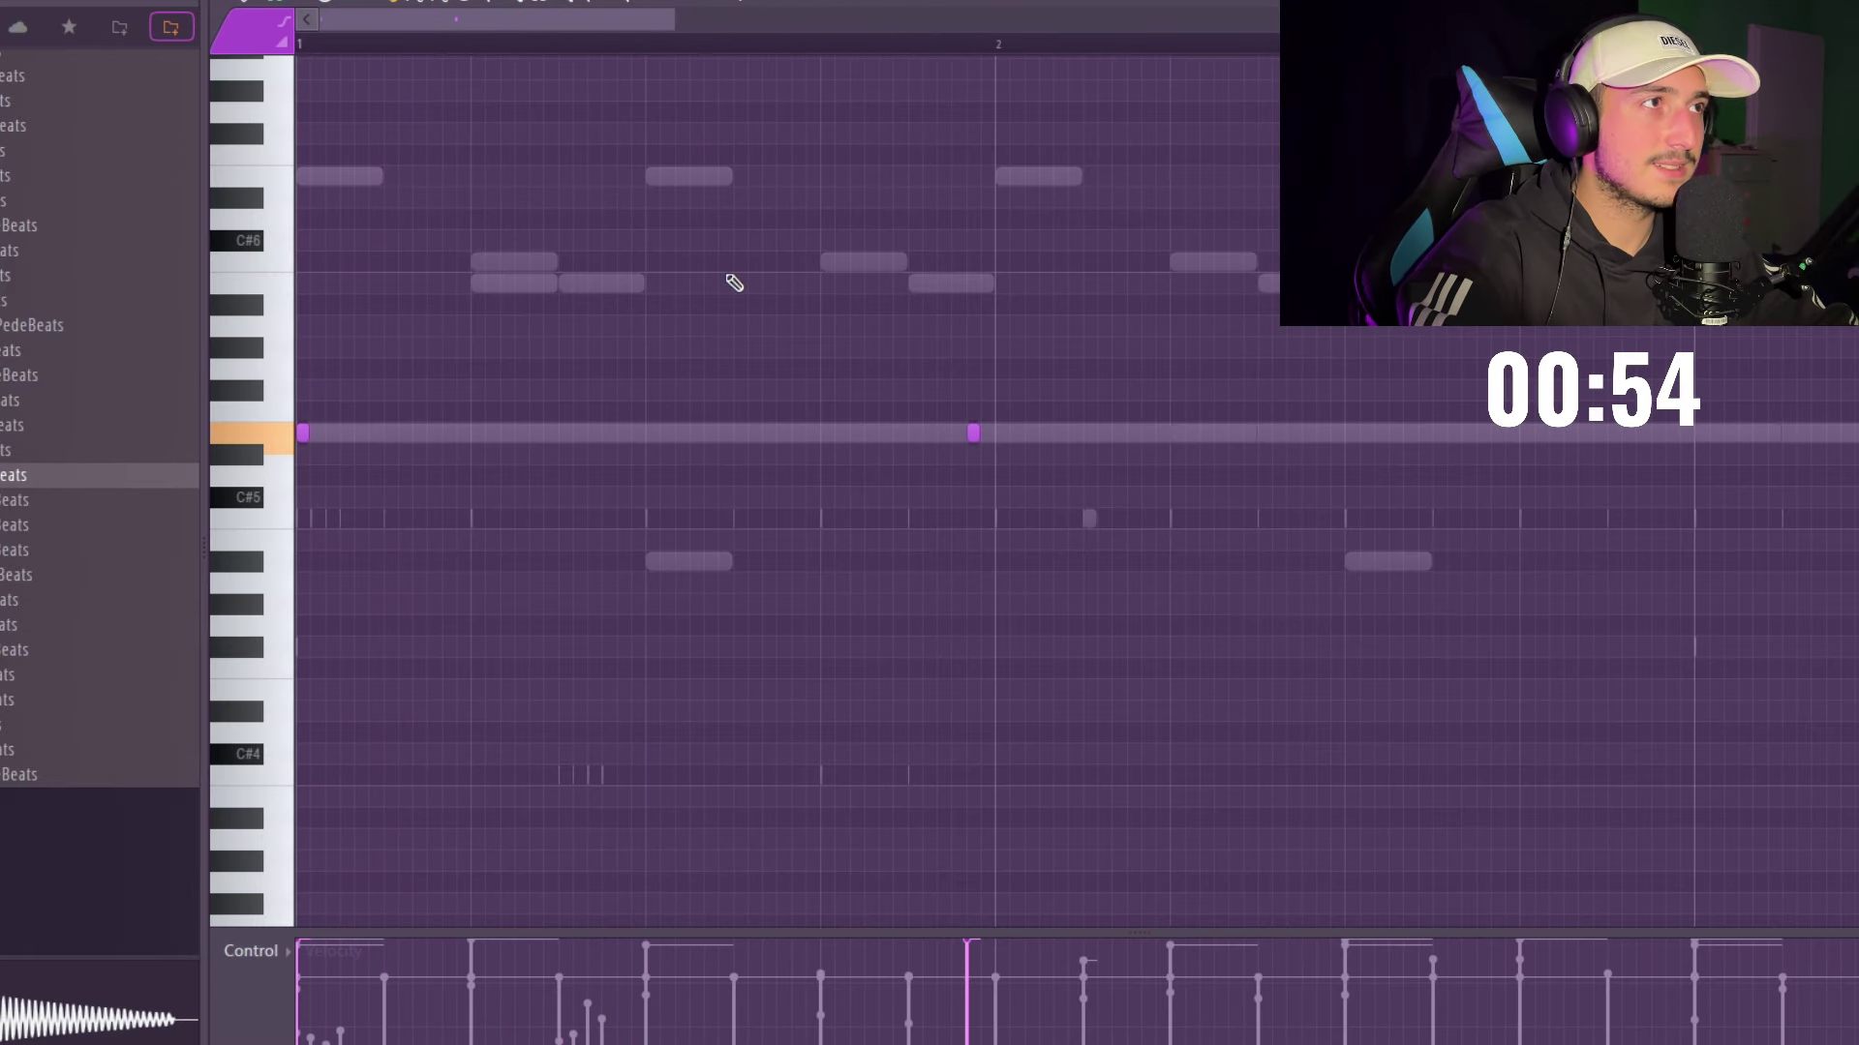
{"action": "left_click", "coordinate": [291, 7]}
{"action": "left_click", "coordinate": [322, 80]}
{"action": "key", "text": "space"}
{"action": "scroll", "coordinate": [704, 480], "scroll_direction": "down", "scroll_amount": 3}
{"action": "right_click", "coordinate": [641, 434]}
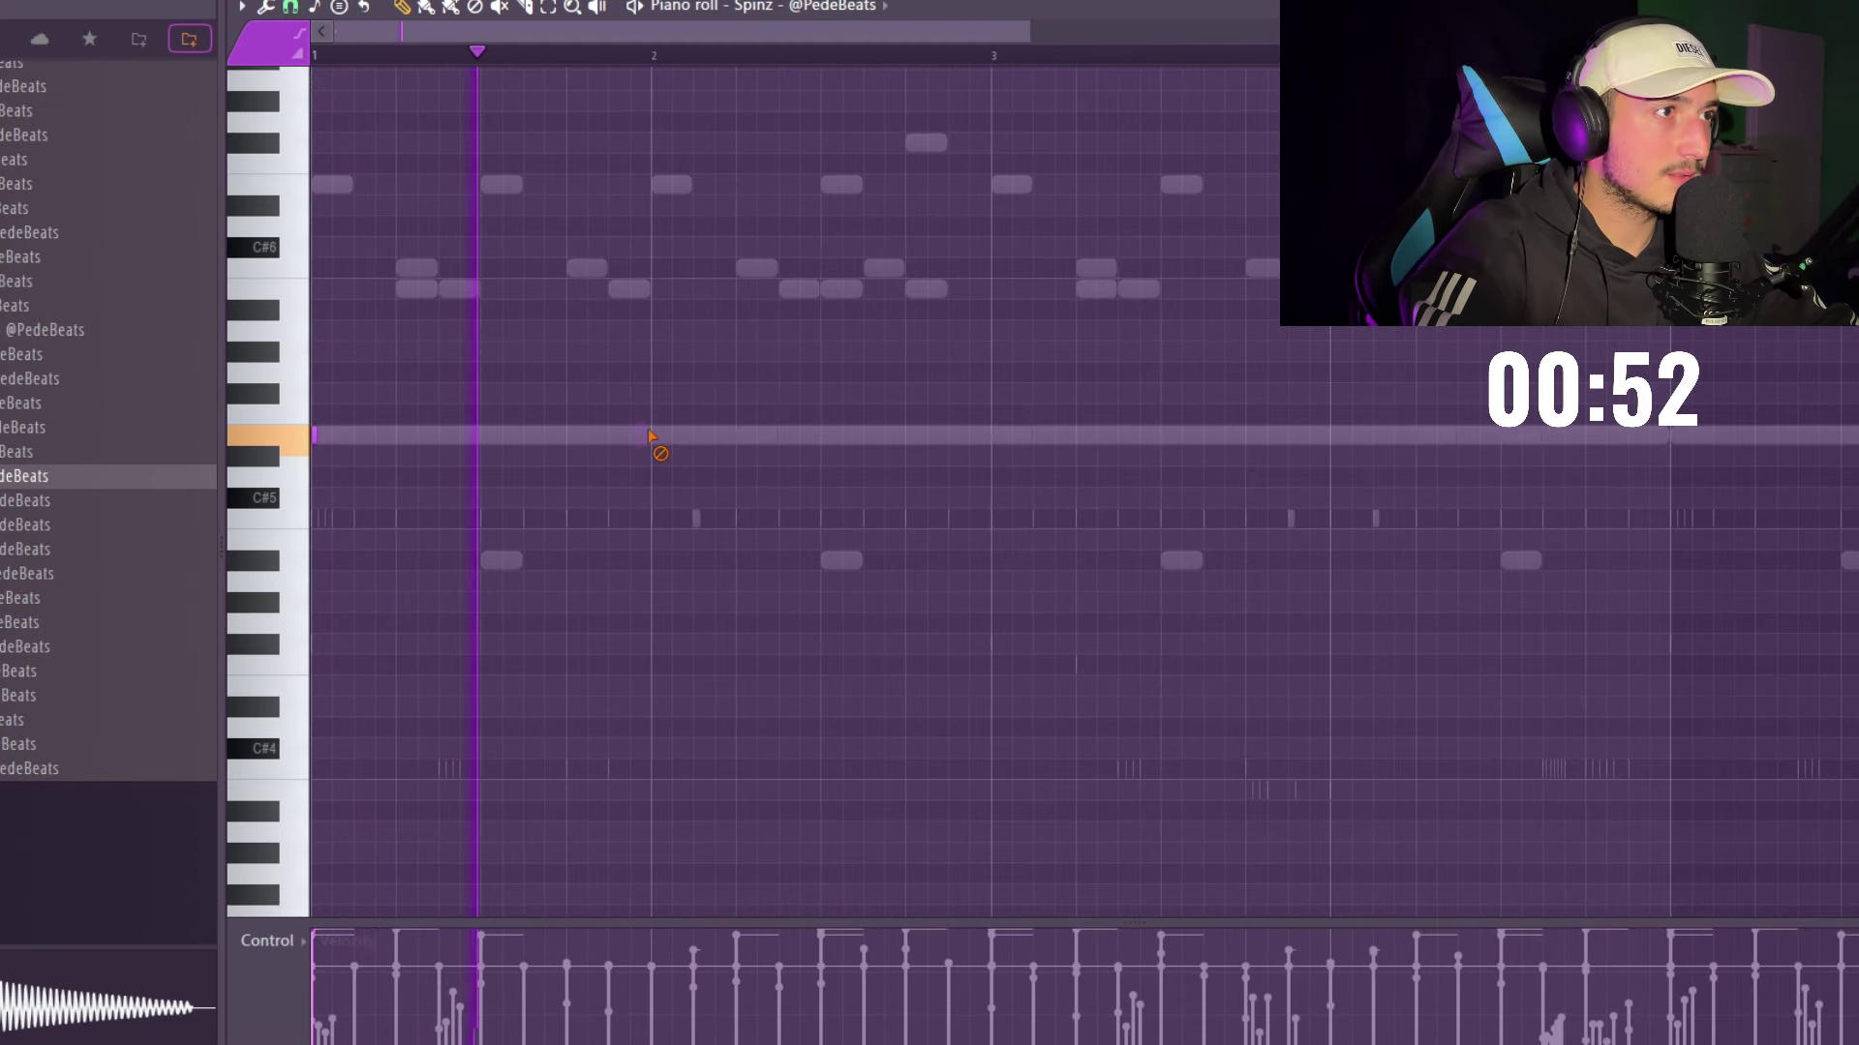
{"action": "left_click", "coordinate": [623, 435]}
{"action": "scroll", "coordinate": [707, 108], "scroll_direction": "down", "scroll_amount": 2}
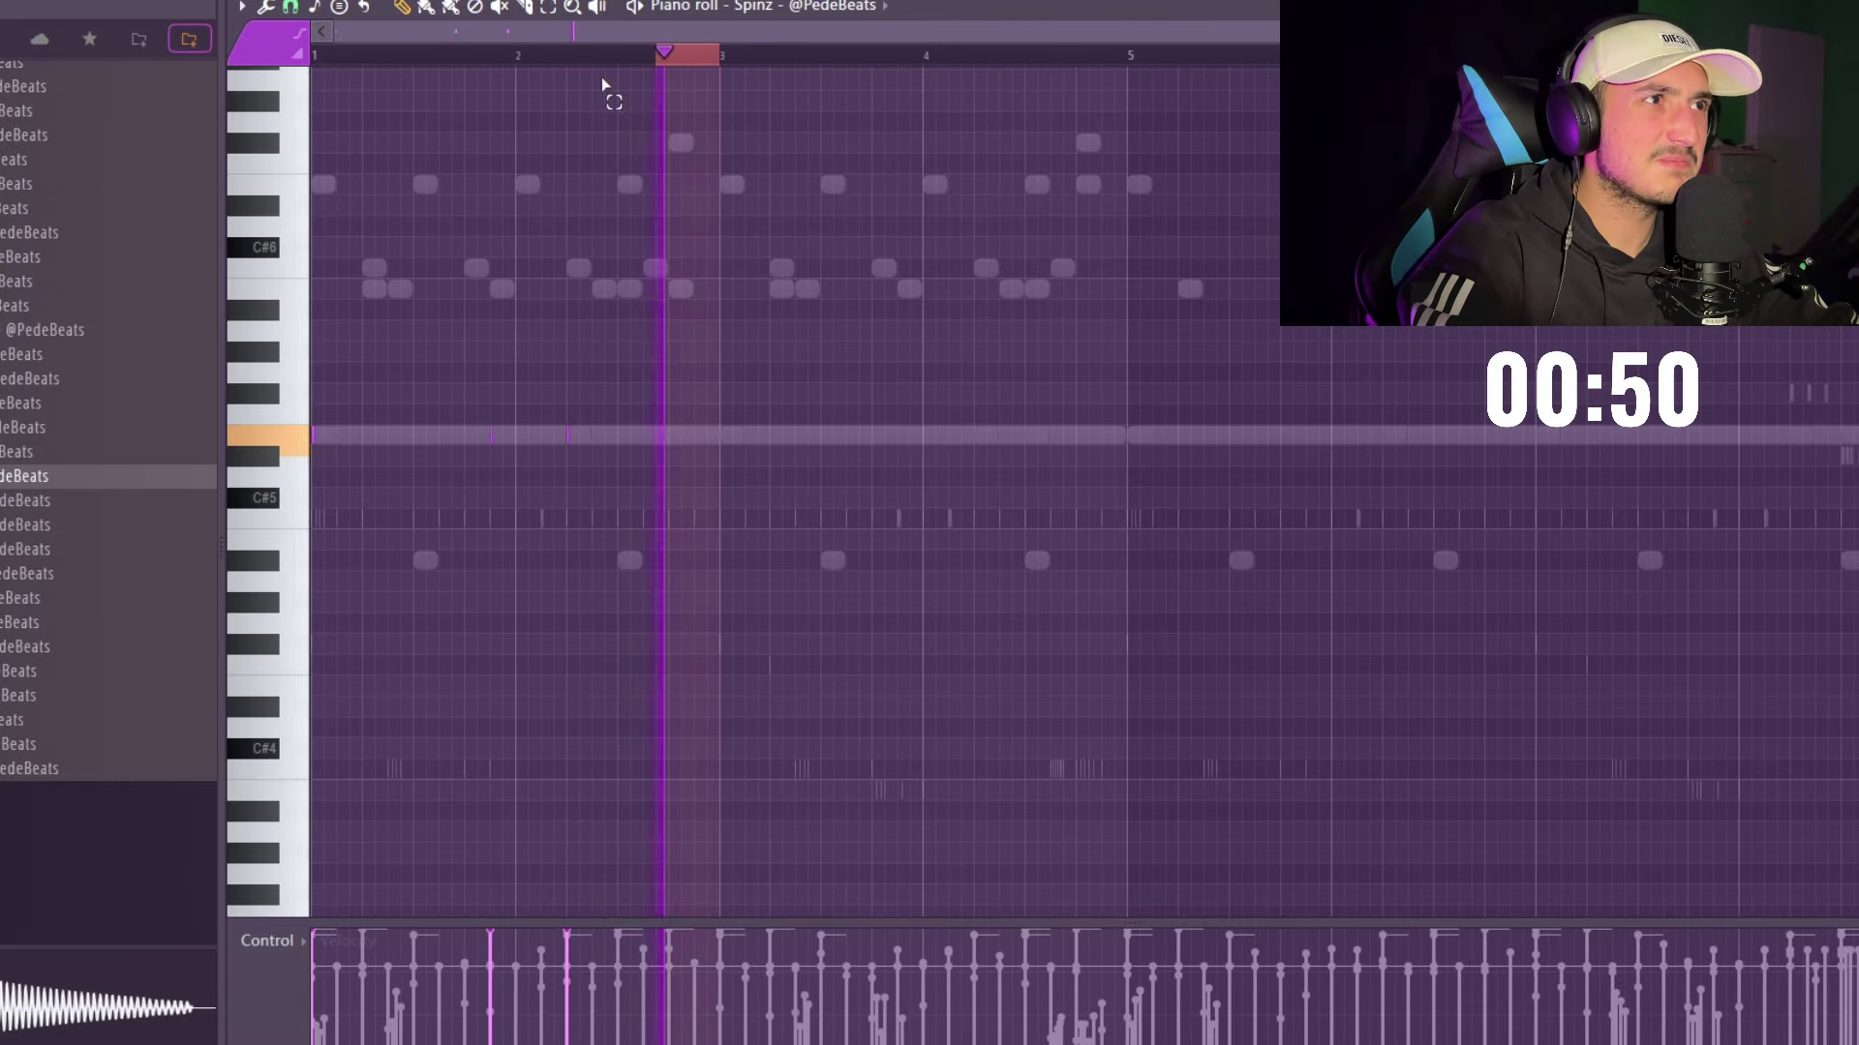
- Duplicate the 808 notes of bars 1–2 into bars 3–4 and add an extra note near the start of bar 4
{"action": "left_click_drag", "start_coordinate": [602, 86], "coordinate": [320, 80]}
{"action": "key", "text": "ctrl+b"}
{"action": "left_click", "coordinate": [984, 66], "text": "ctrl"}
{"action": "scroll", "coordinate": [968, 484], "scroll_direction": "up", "scroll_amount": 2}
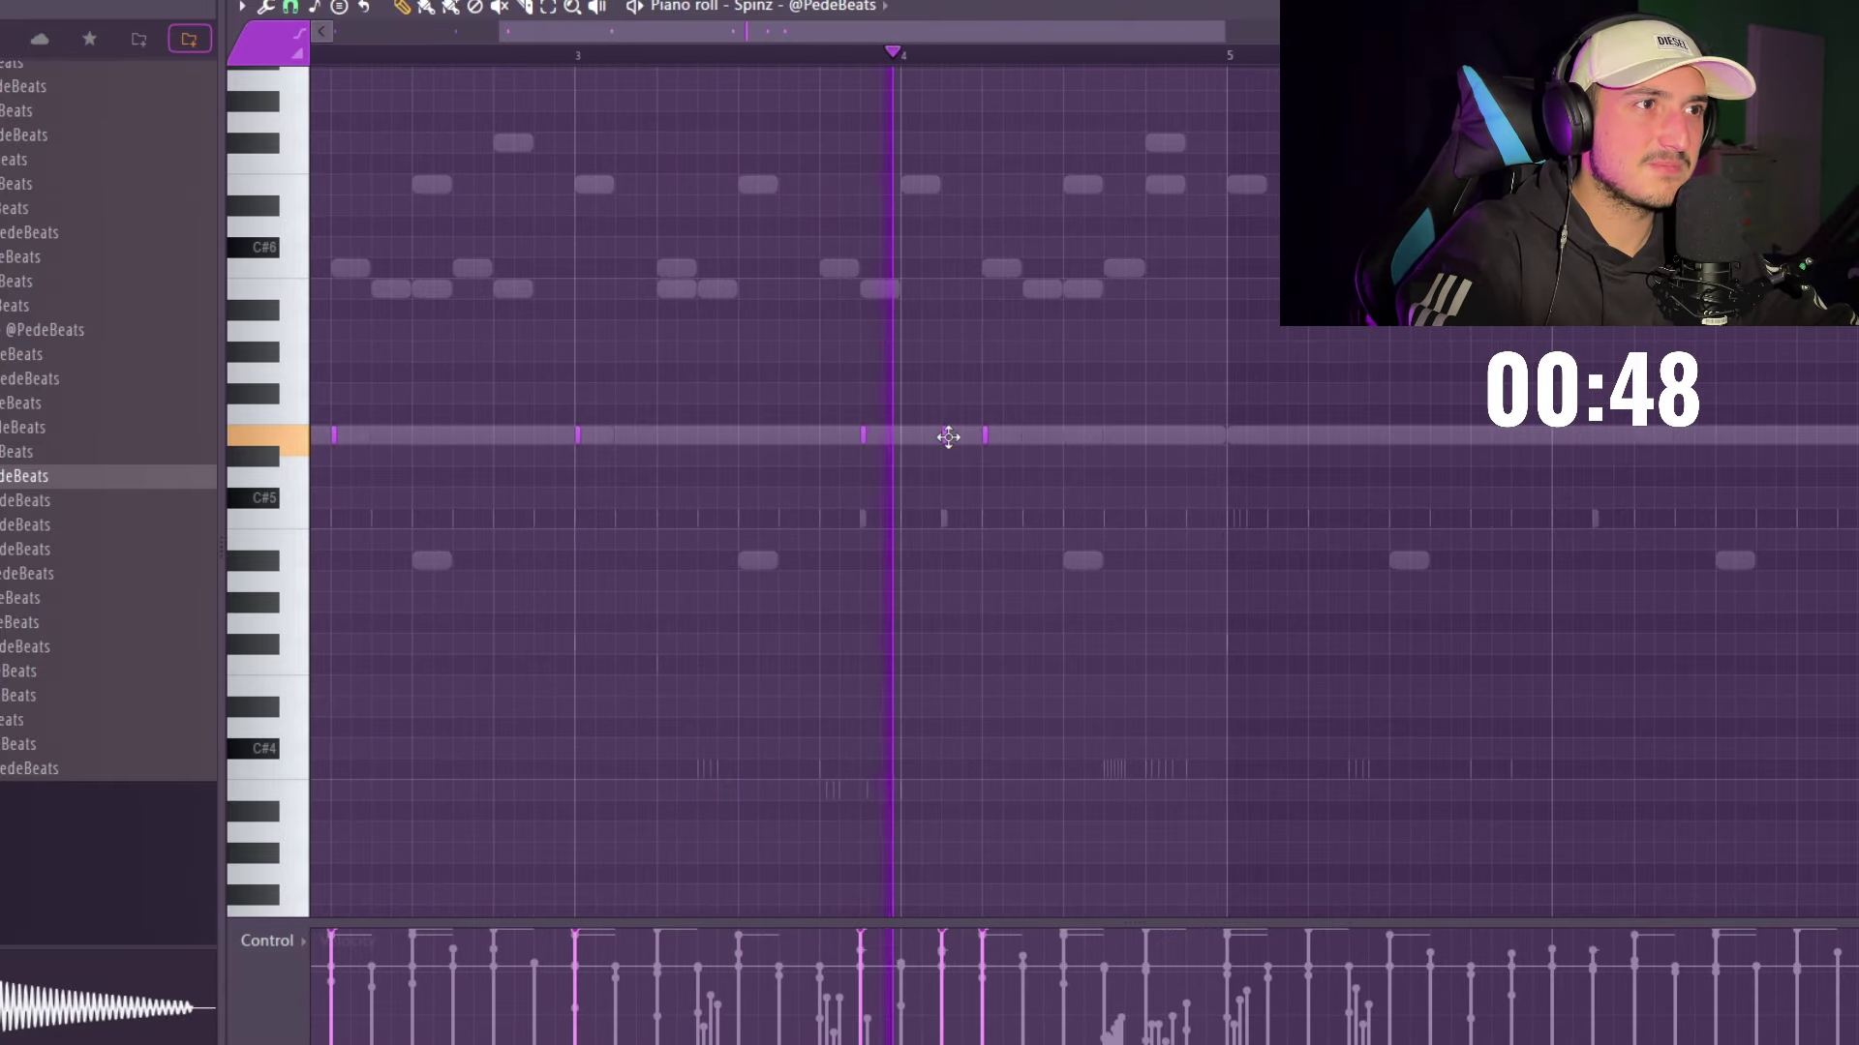
{"action": "scroll", "coordinate": [947, 438], "scroll_direction": "down", "scroll_amount": 2}
{"action": "scroll", "coordinate": [794, 494], "scroll_direction": "down", "scroll_amount": 3}
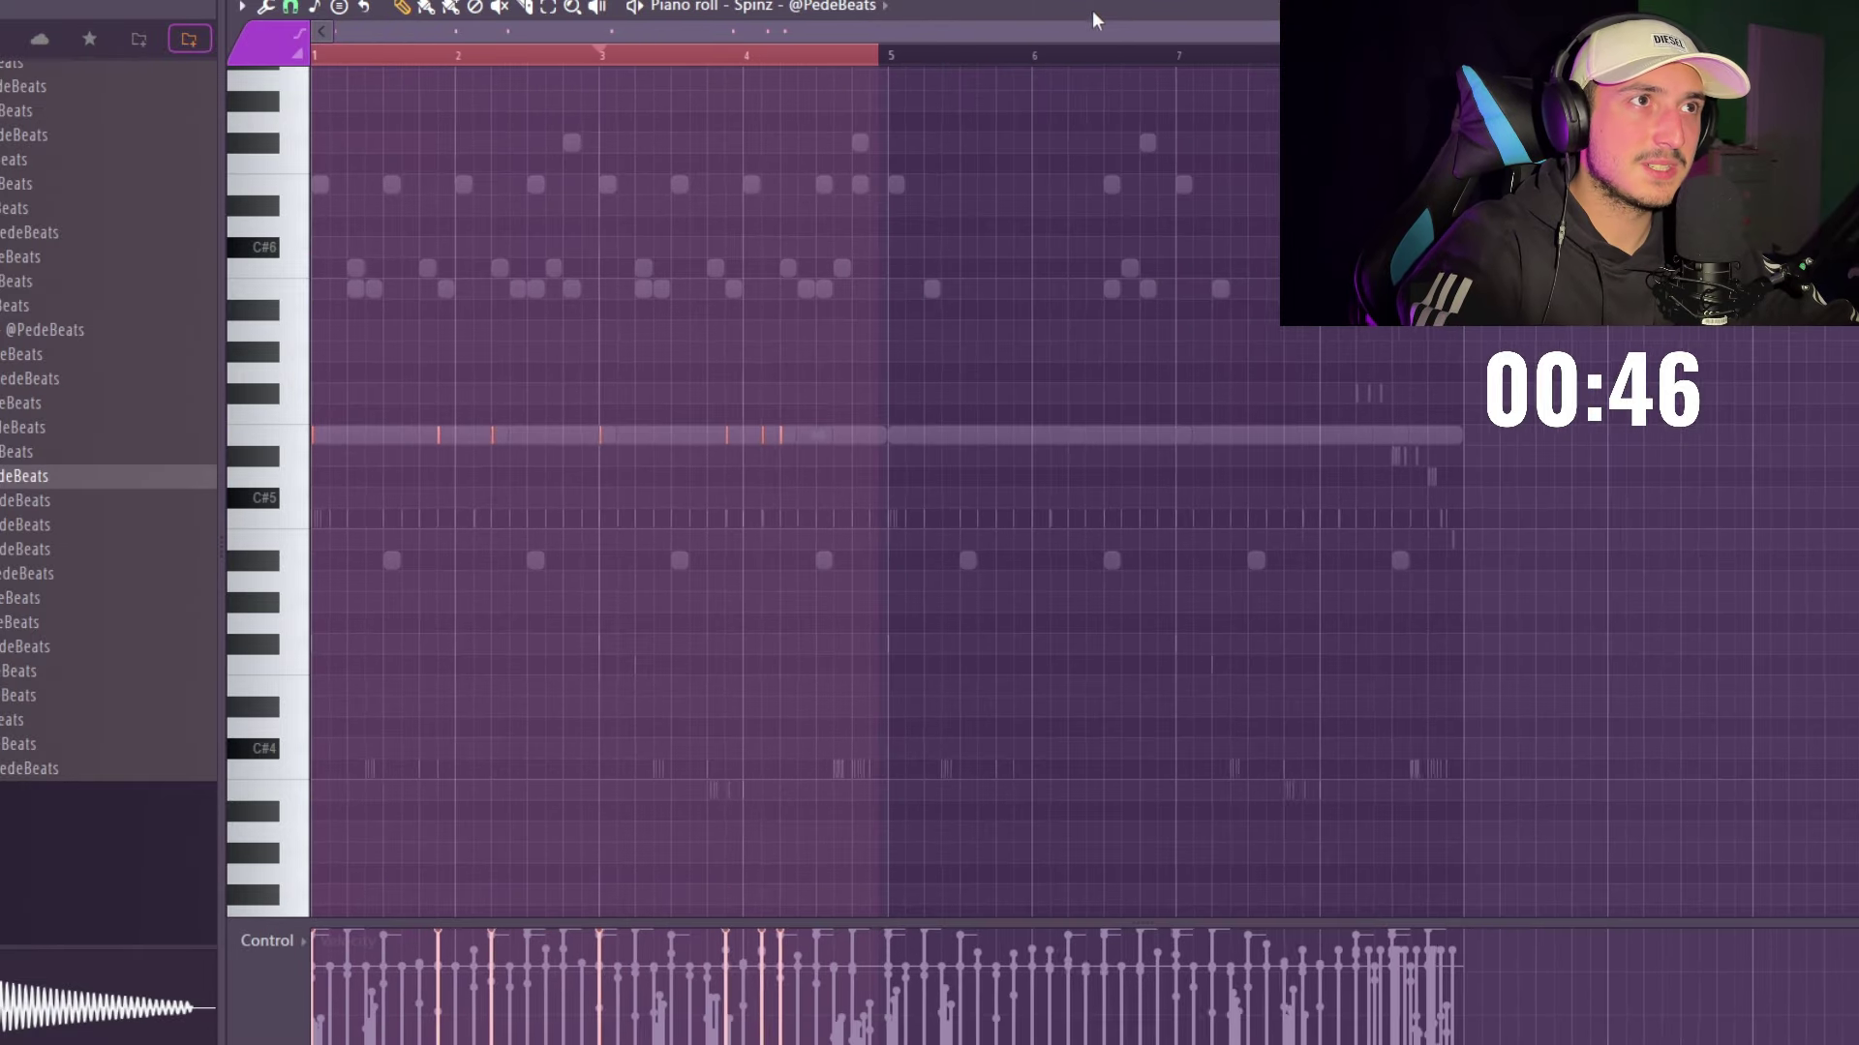
- Duplicate the four-bar 808 pattern into bars 5–8 and play it back
{"action": "left_click_drag", "start_coordinate": [886, 56], "coordinate": [315, 58]}
{"action": "key", "text": "ctrl+b"}
{"action": "left_click", "coordinate": [860, 58], "text": "ctrl"}
{"action": "left_click", "coordinate": [857, 58]}
{"action": "key", "text": "space"}
{"action": "scroll", "coordinate": [1530, 436], "scroll_direction": "up", "scroll_amount": 3}
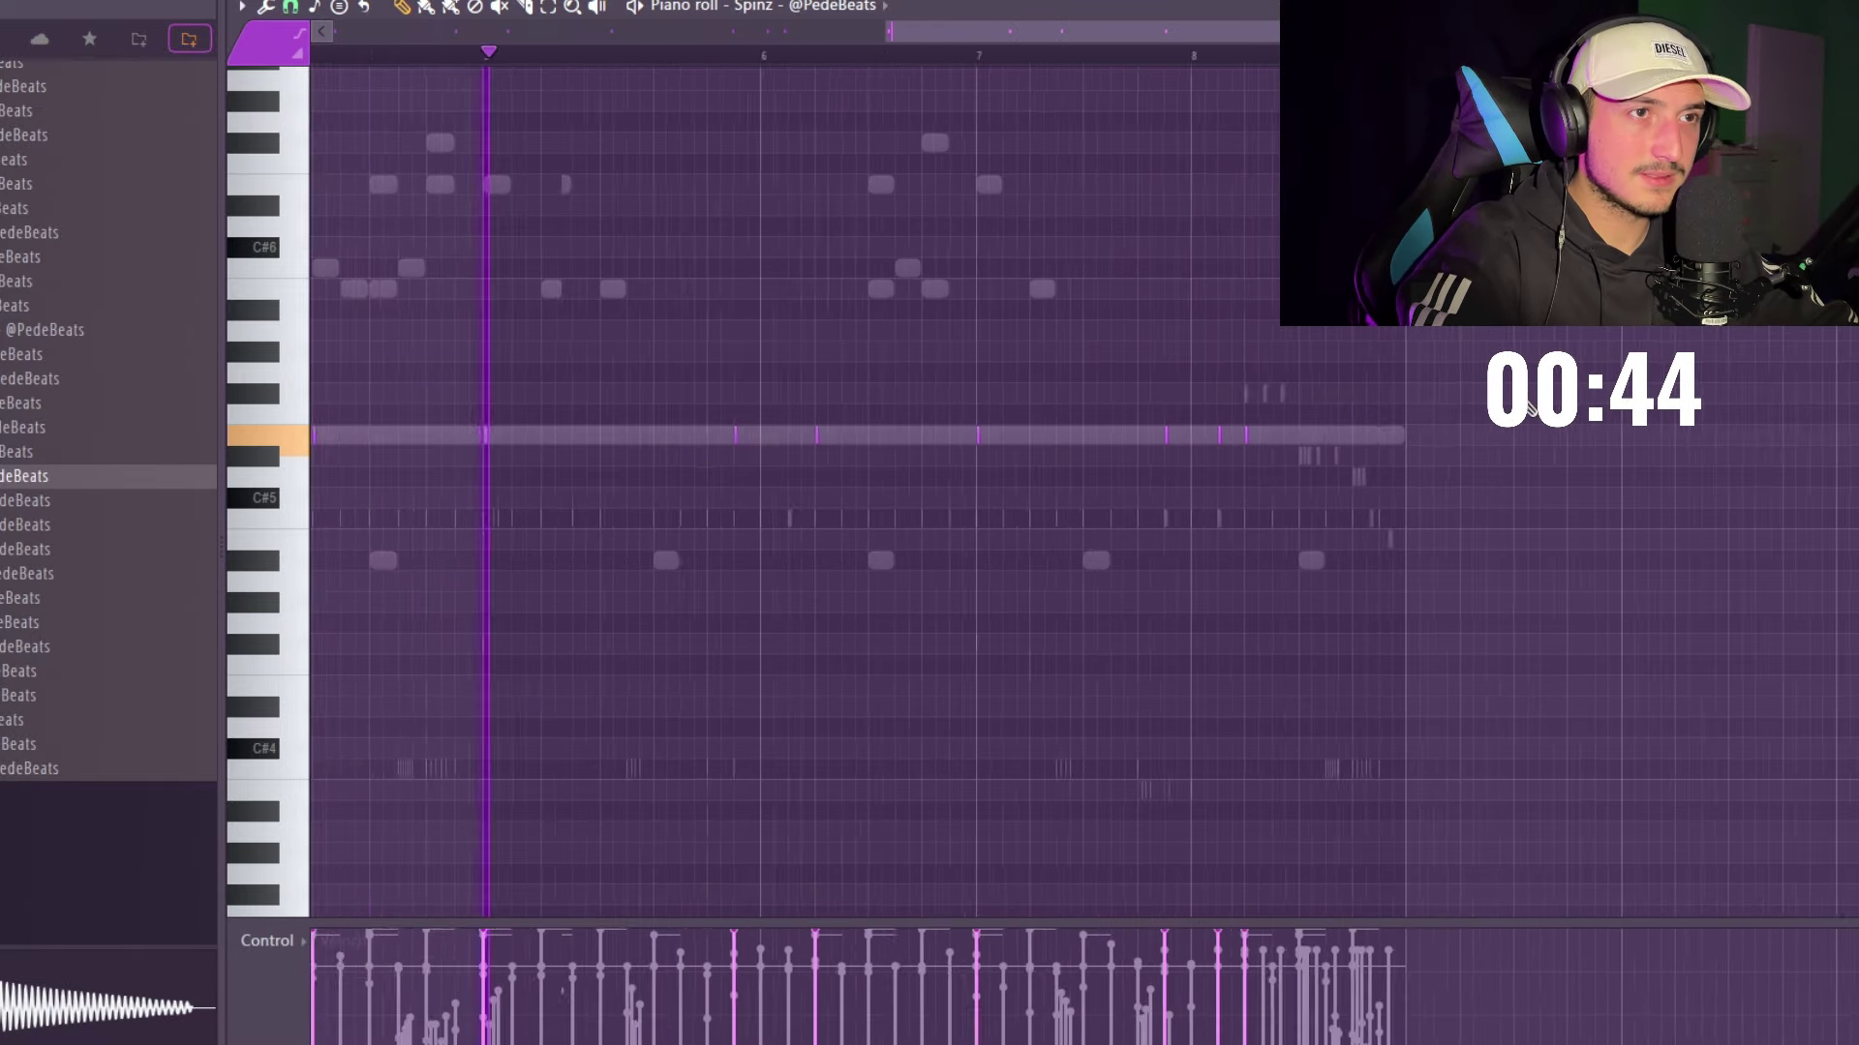
- Raise the last three 808 notes around the start of bar 8 by one octave to E6
{"action": "left_click_drag", "start_coordinate": [1530, 431], "coordinate": [1374, 543]}
{"action": "scroll", "coordinate": [1496, 605], "scroll_direction": "up", "scroll_amount": 2}
{"action": "left_click_drag", "start_coordinate": [1394, 625], "coordinate": [1165, 458]}
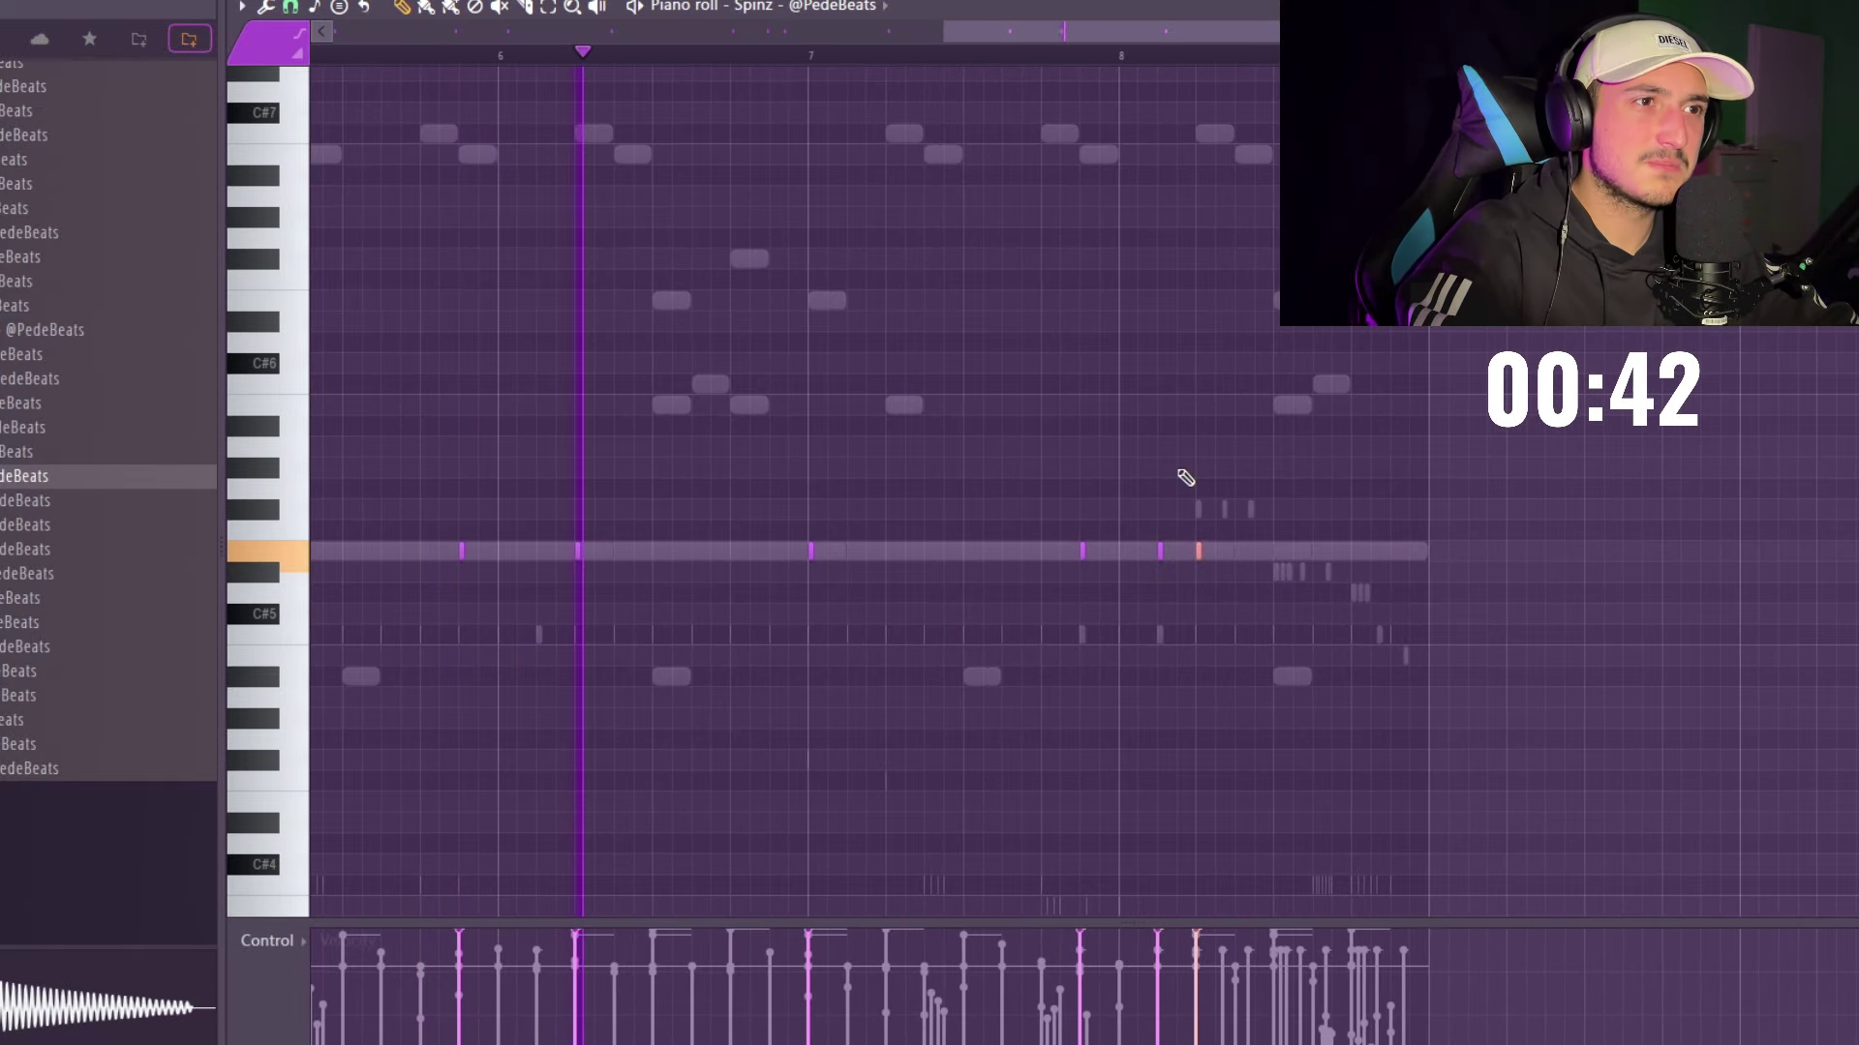
{"action": "left_click_drag", "start_coordinate": [1334, 623], "coordinate": [1059, 478]}
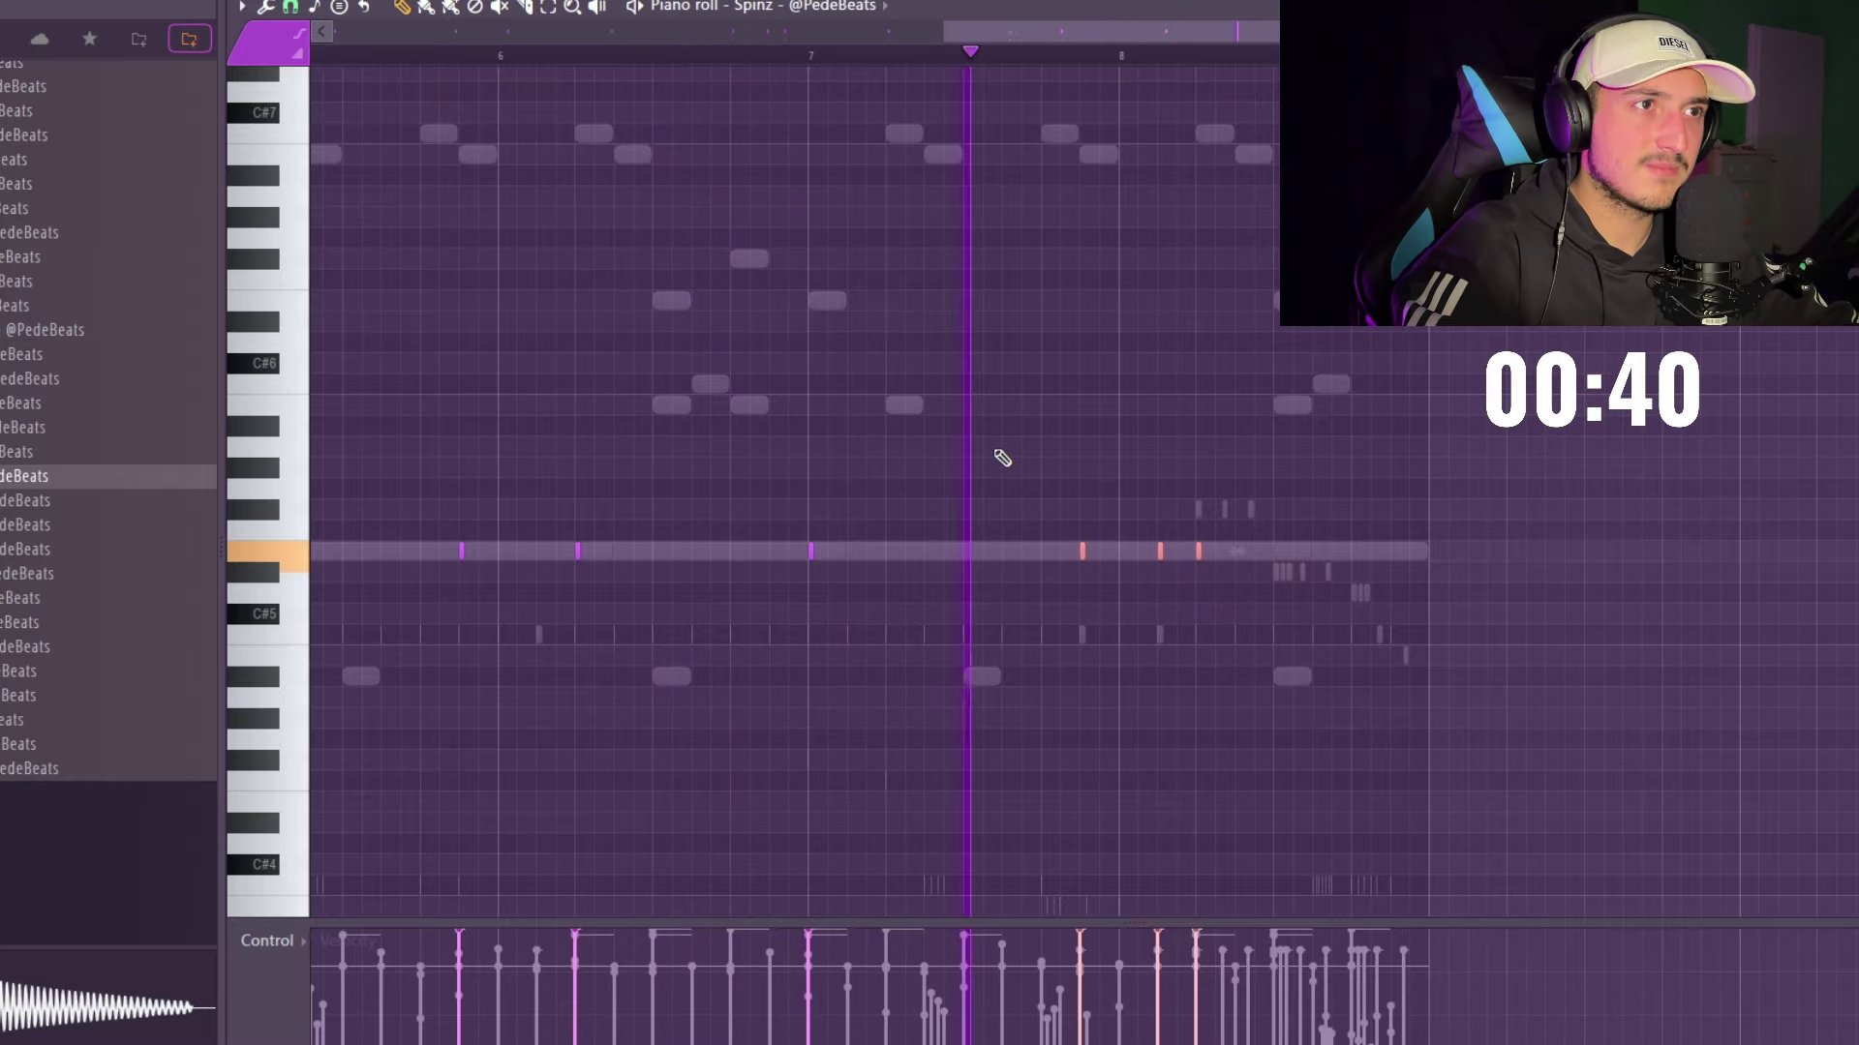
{"action": "left_click_drag", "start_coordinate": [1402, 577], "coordinate": [1189, 482]}
{"action": "key", "text": "ctrl+Up"}
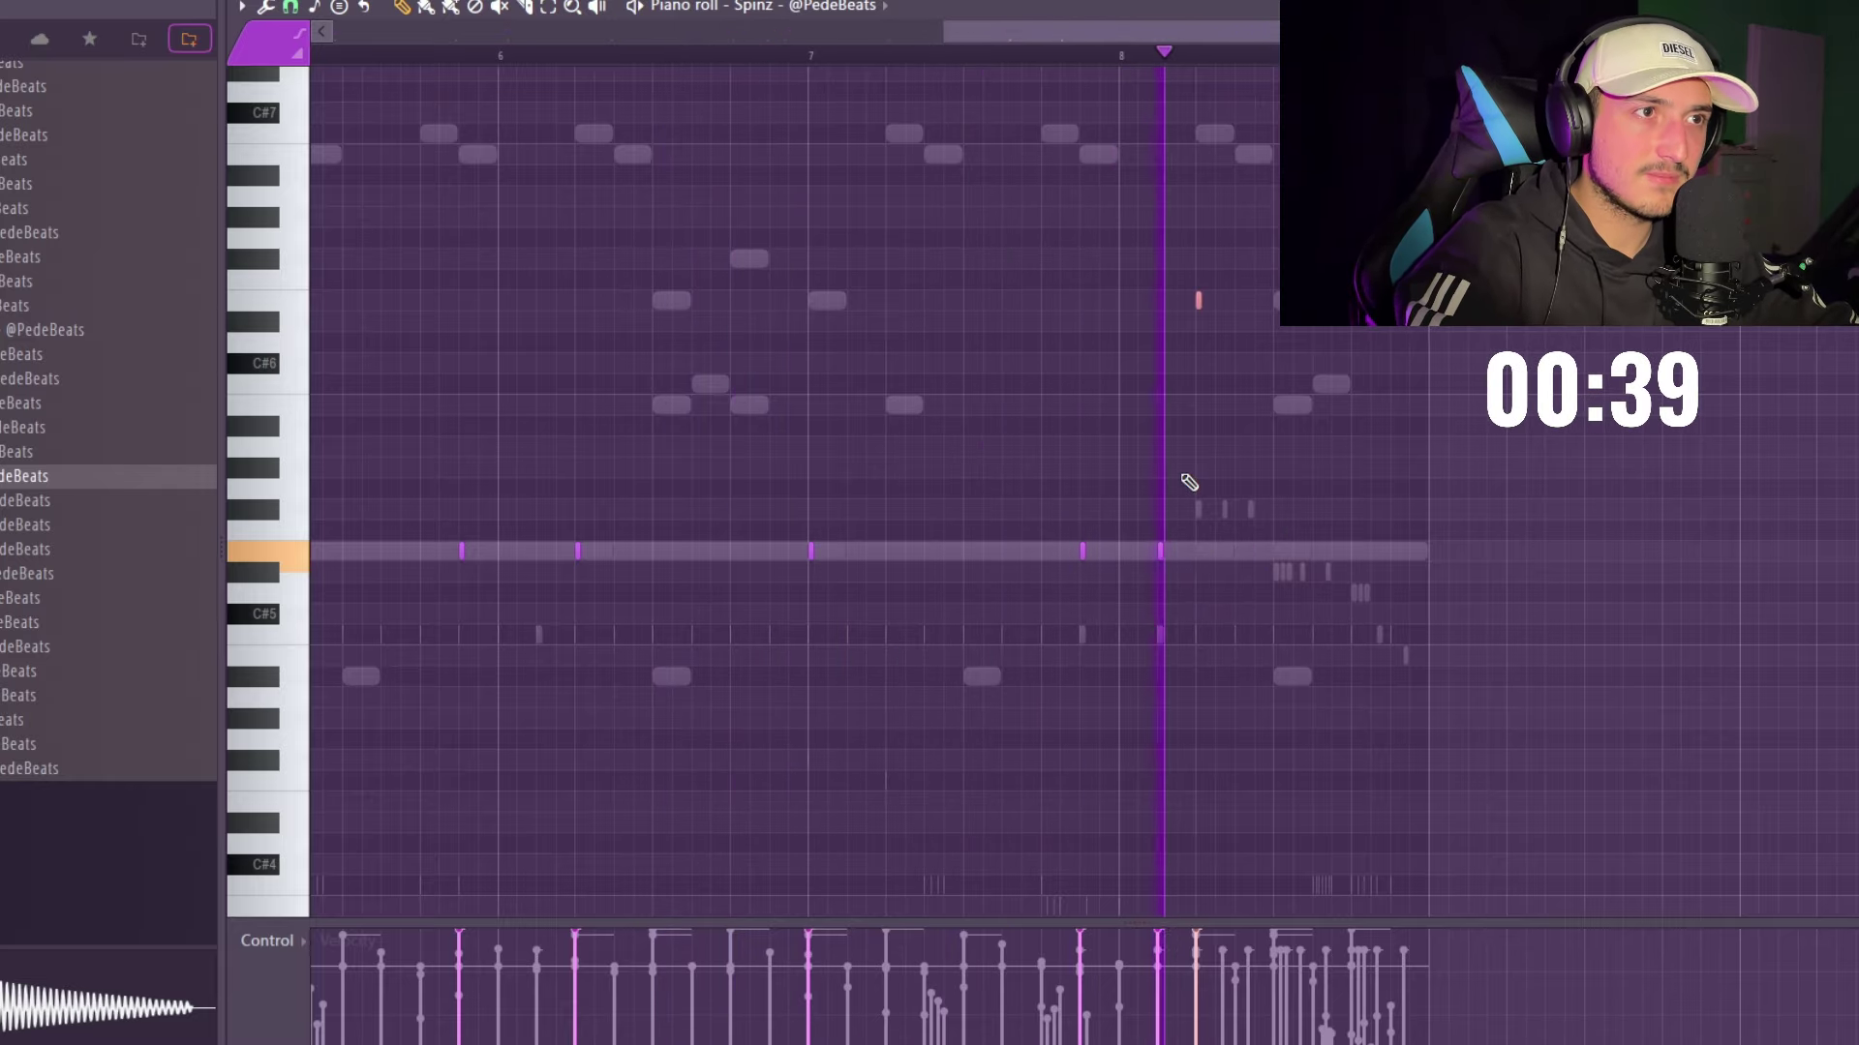
{"action": "left_click", "coordinate": [866, 56]}
{"action": "left_click_drag", "start_coordinate": [1270, 579], "coordinate": [1138, 498]}
{"action": "key", "text": "ctrl+Up"}
{"action": "scroll", "coordinate": [1336, 426], "scroll_direction": "up", "scroll_amount": 3}
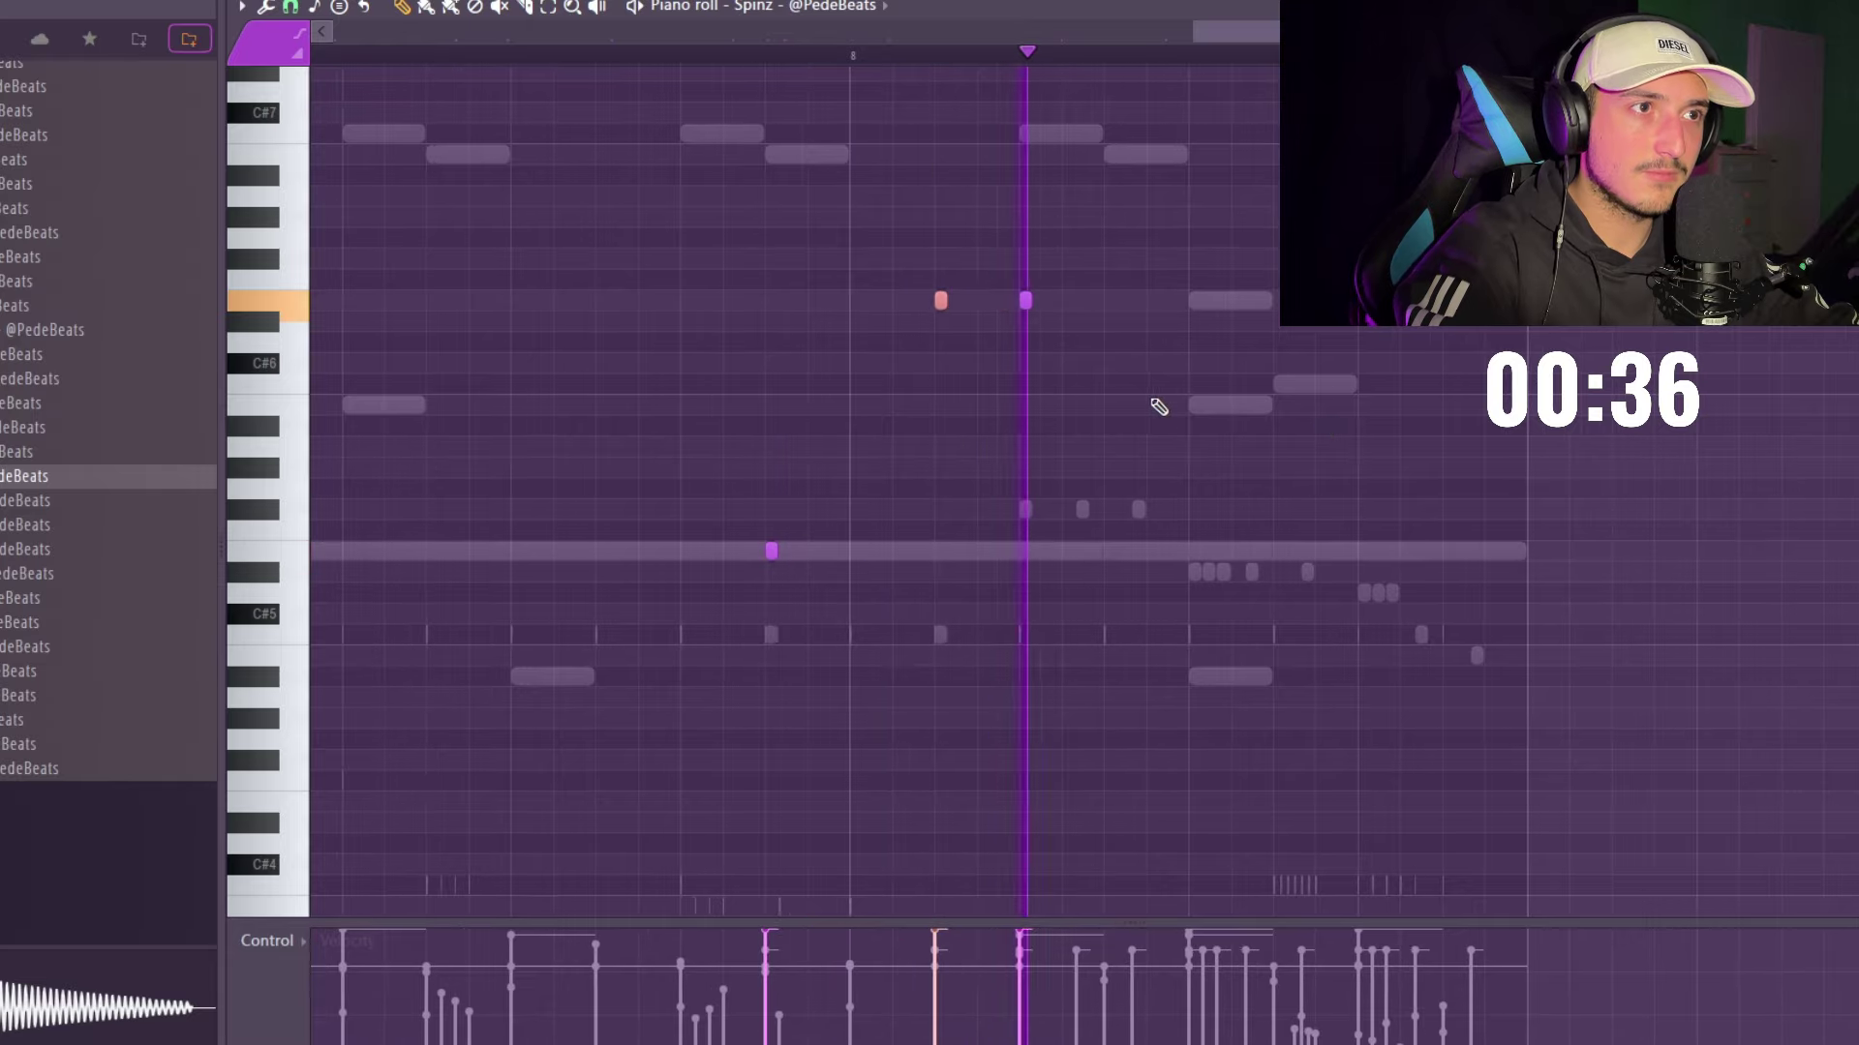
{"action": "left_click_drag", "start_coordinate": [819, 602], "coordinate": [622, 514]}
{"action": "left_click_drag", "start_coordinate": [1105, 363], "coordinate": [1029, 258]}
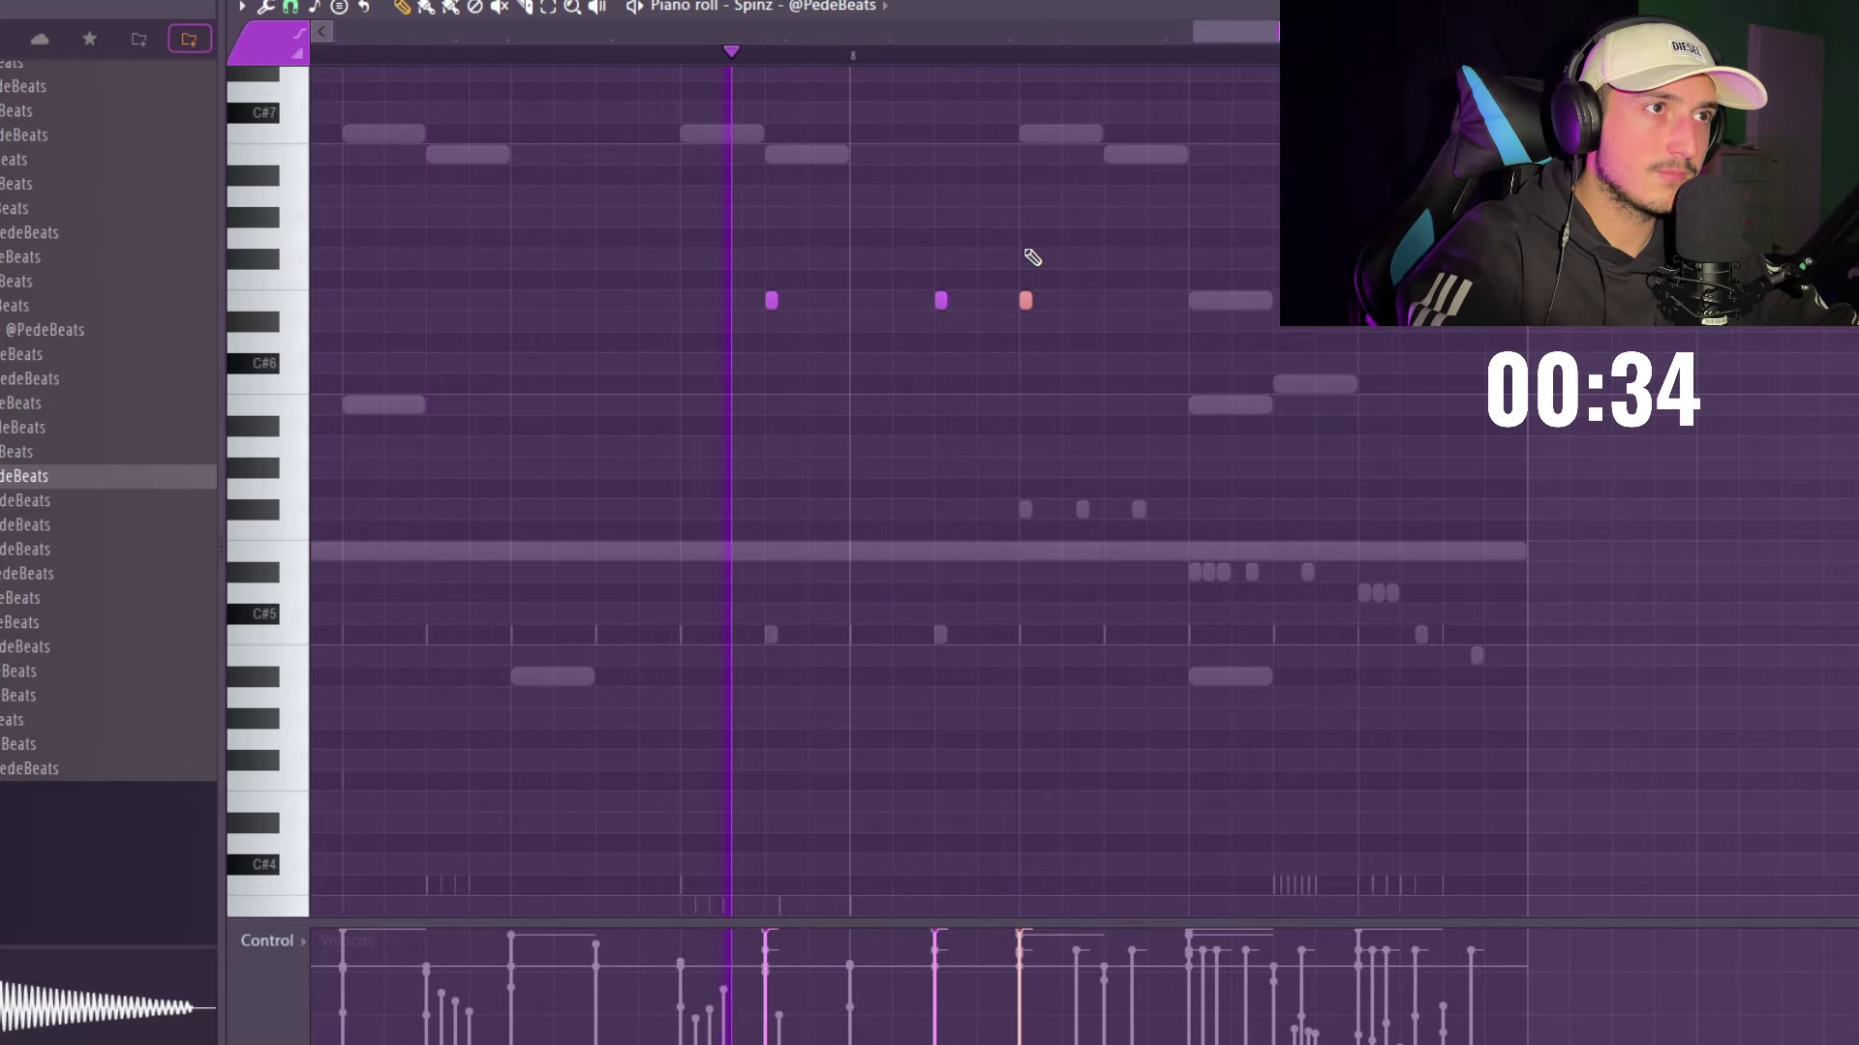
- Replace the last 808 note in bar 8 with a C6 note at the same position
{"action": "key", "text": "ctrl+Down"}
{"action": "key", "text": "space"}
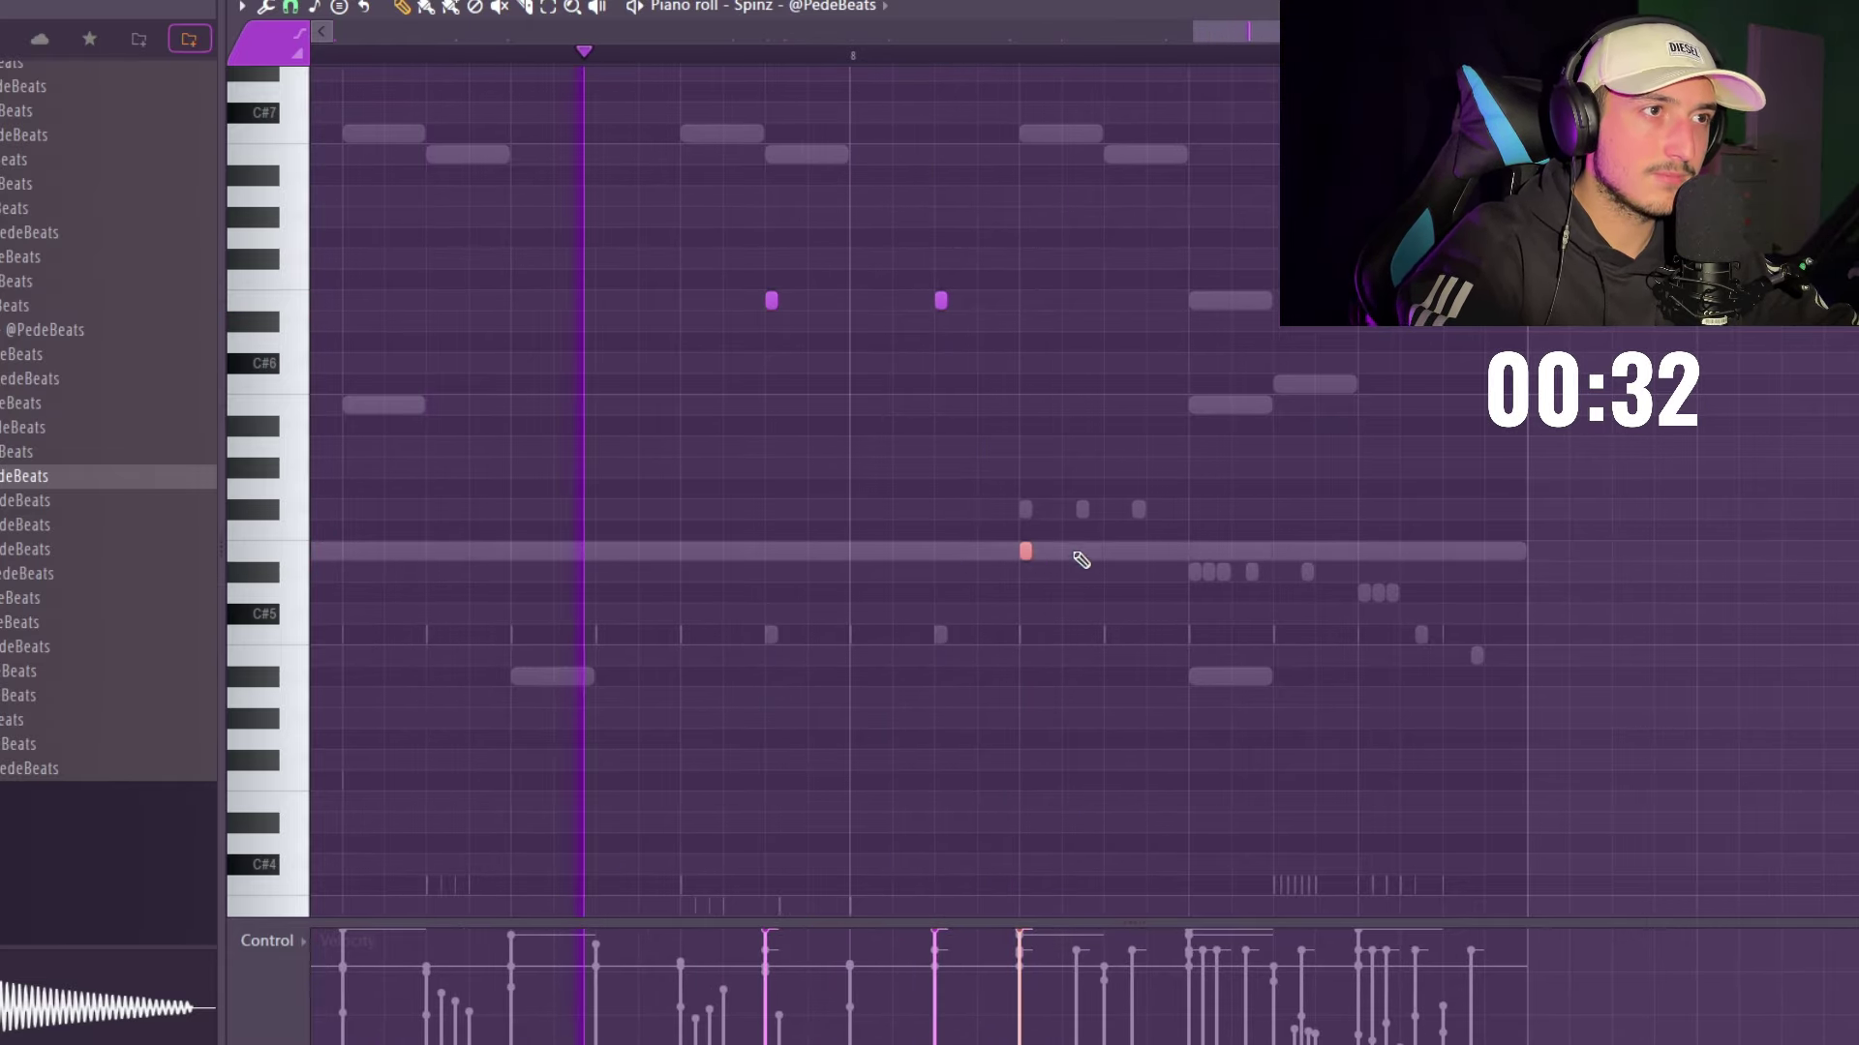
{"action": "left_click_drag", "start_coordinate": [1014, 413], "coordinate": [1052, 362]}
{"action": "right_click", "coordinate": [1027, 556]}
{"action": "key", "text": "space"}
{"action": "scroll", "coordinate": [1080, 513], "scroll_direction": "up", "scroll_amount": 2}
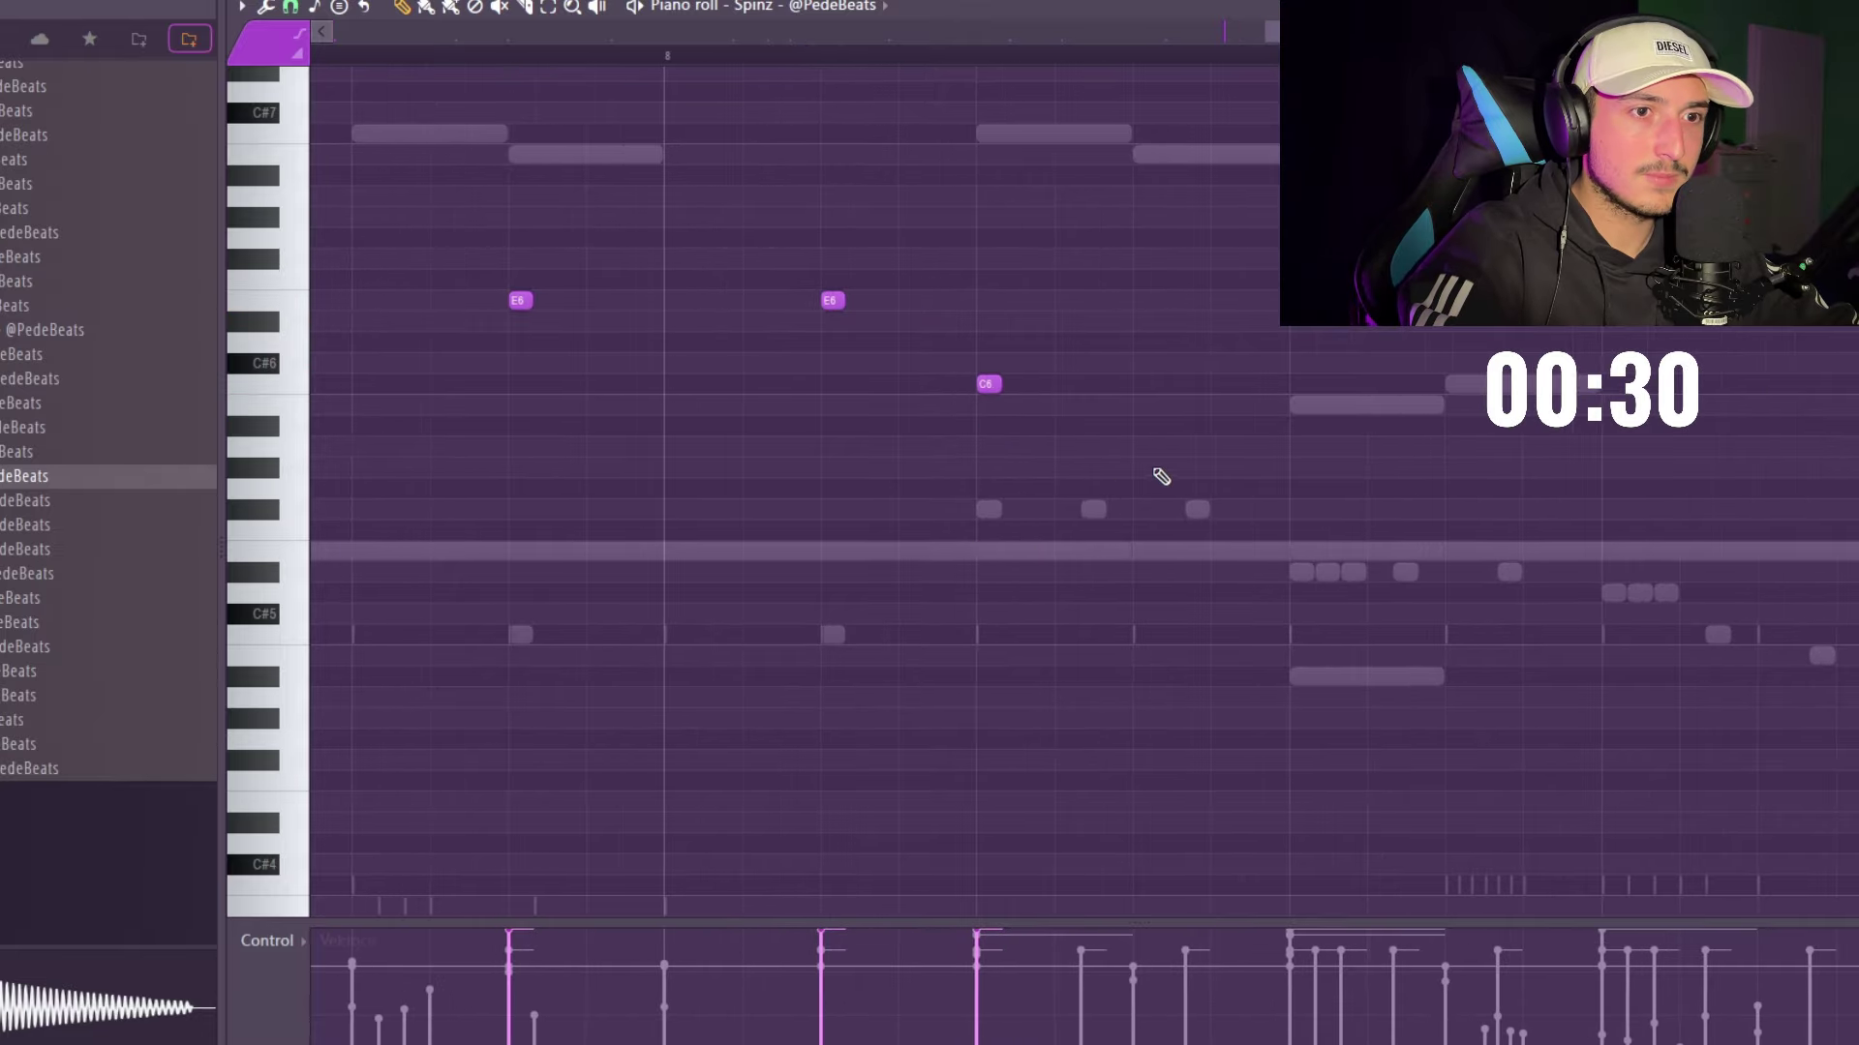
- Finish the 808 line with three B5 notes in the second half of bar 8
{"action": "left_click_drag", "start_coordinate": [1218, 452], "coordinate": [1095, 444]}
{"action": "scroll", "coordinate": [1084, 440], "scroll_direction": "down", "scroll_amount": 1}
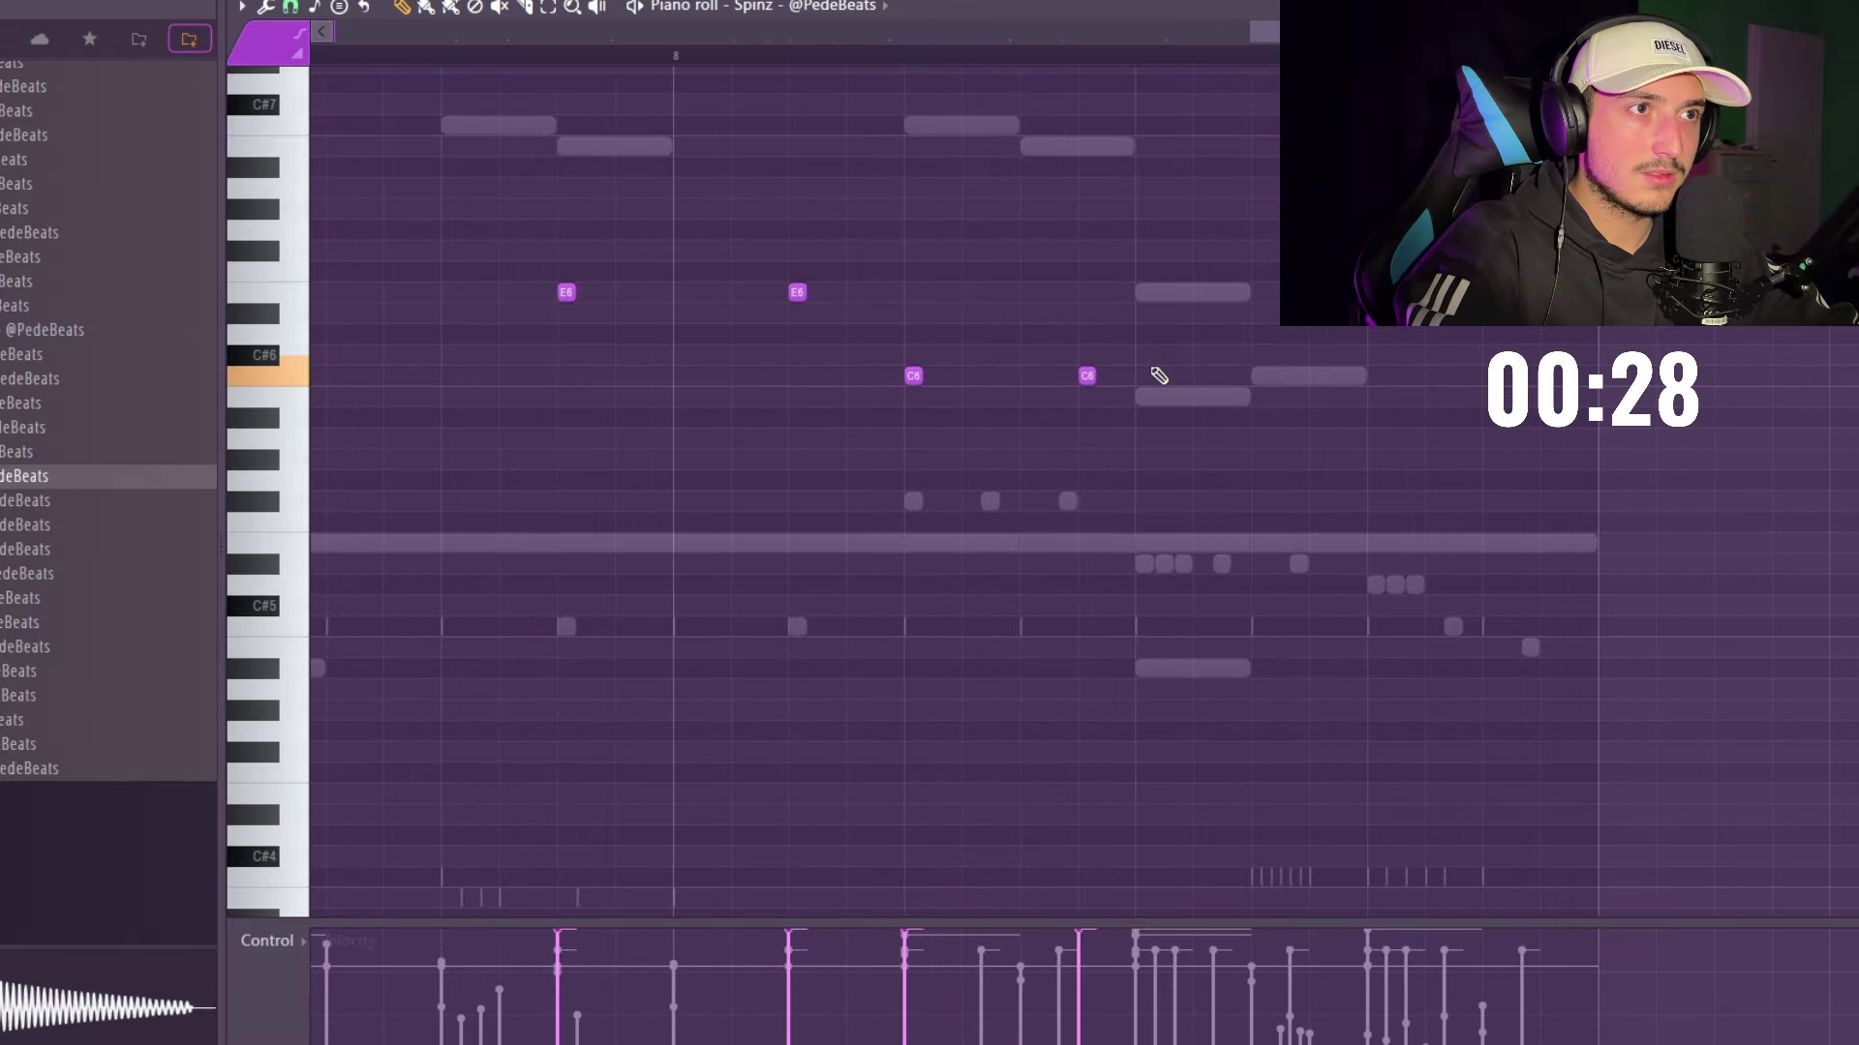
{"action": "left_click", "coordinate": [290, 7]}
{"action": "left_click", "coordinate": [320, 267]}
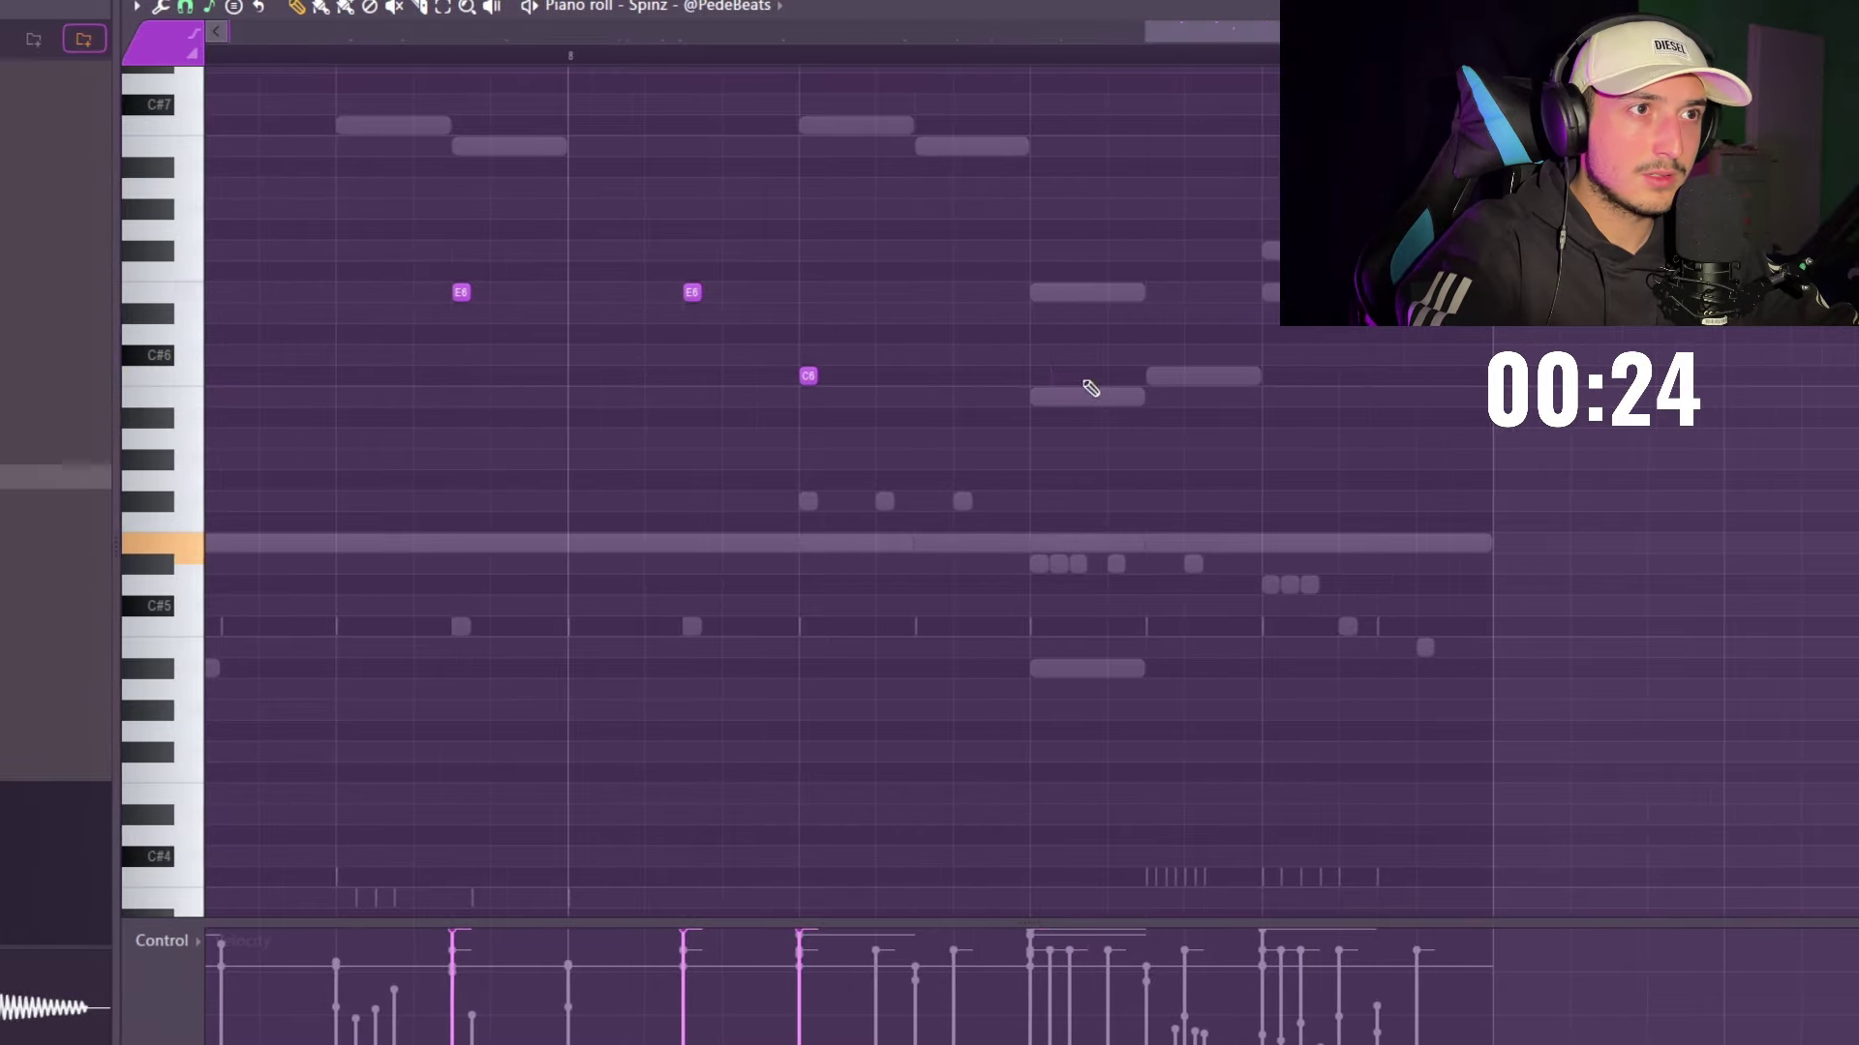
{"action": "left_click", "coordinate": [1381, 398]}
{"action": "right_click", "coordinate": [1381, 399]}
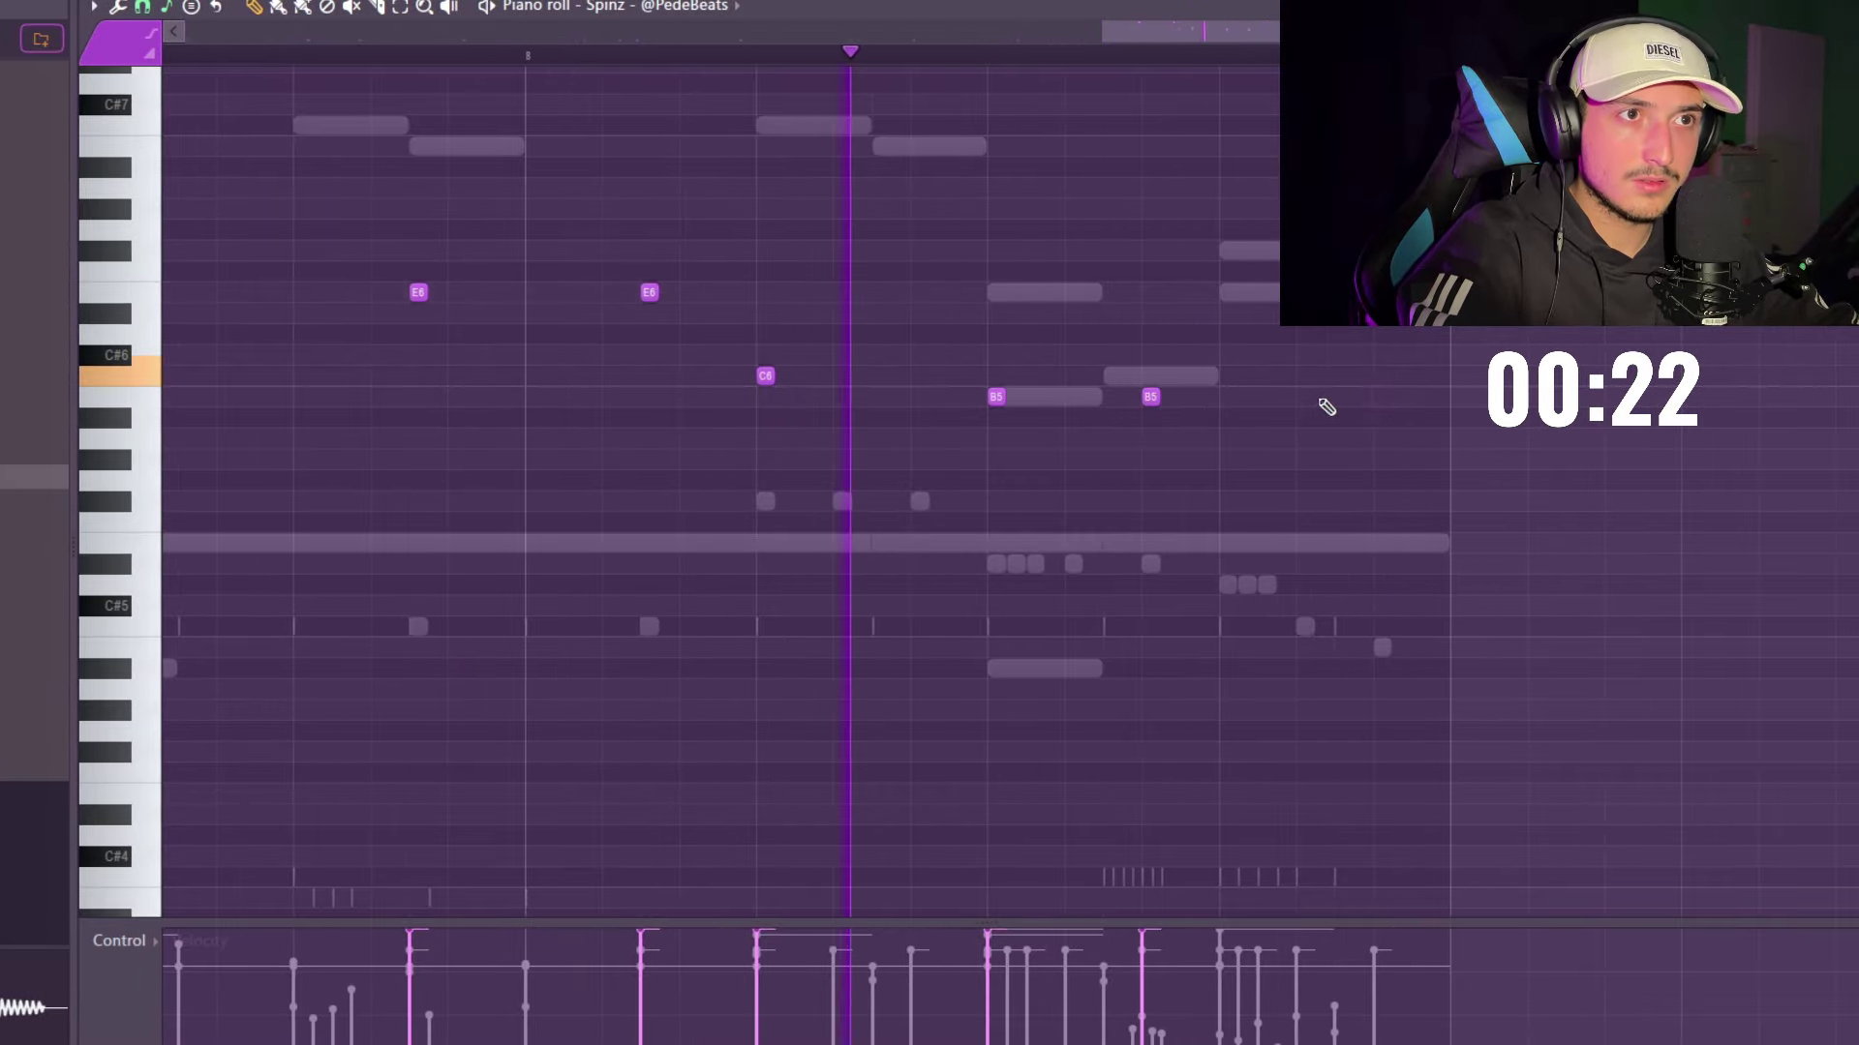
{"action": "scroll", "coordinate": [1510, 503], "scroll_direction": "down", "scroll_amount": 5}
{"action": "left_click_drag", "start_coordinate": [1762, 705], "coordinate": [163, 60]}
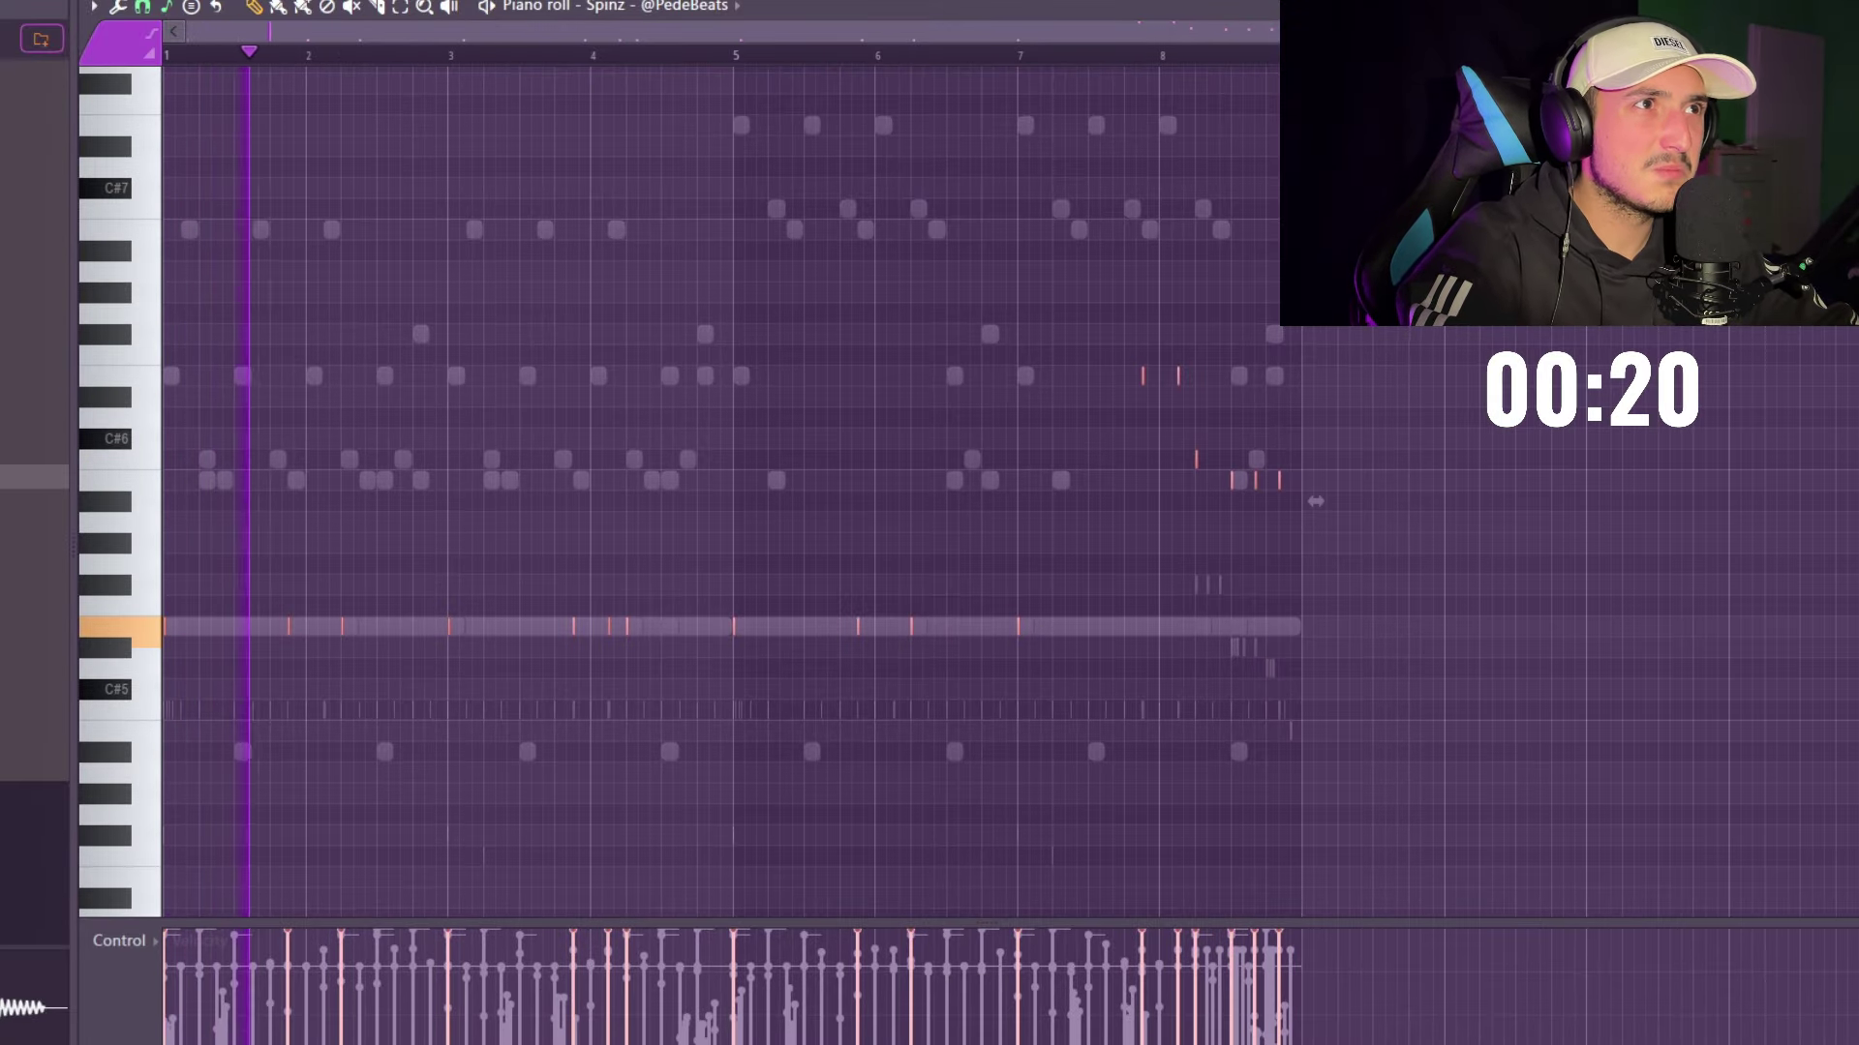
- Split Pattern 1 by channel and lay the resulting patterns out from bar 1 on playlist Tracks 2 to 10
{"action": "key", "text": "F9"}
{"action": "key", "text": "F5"}
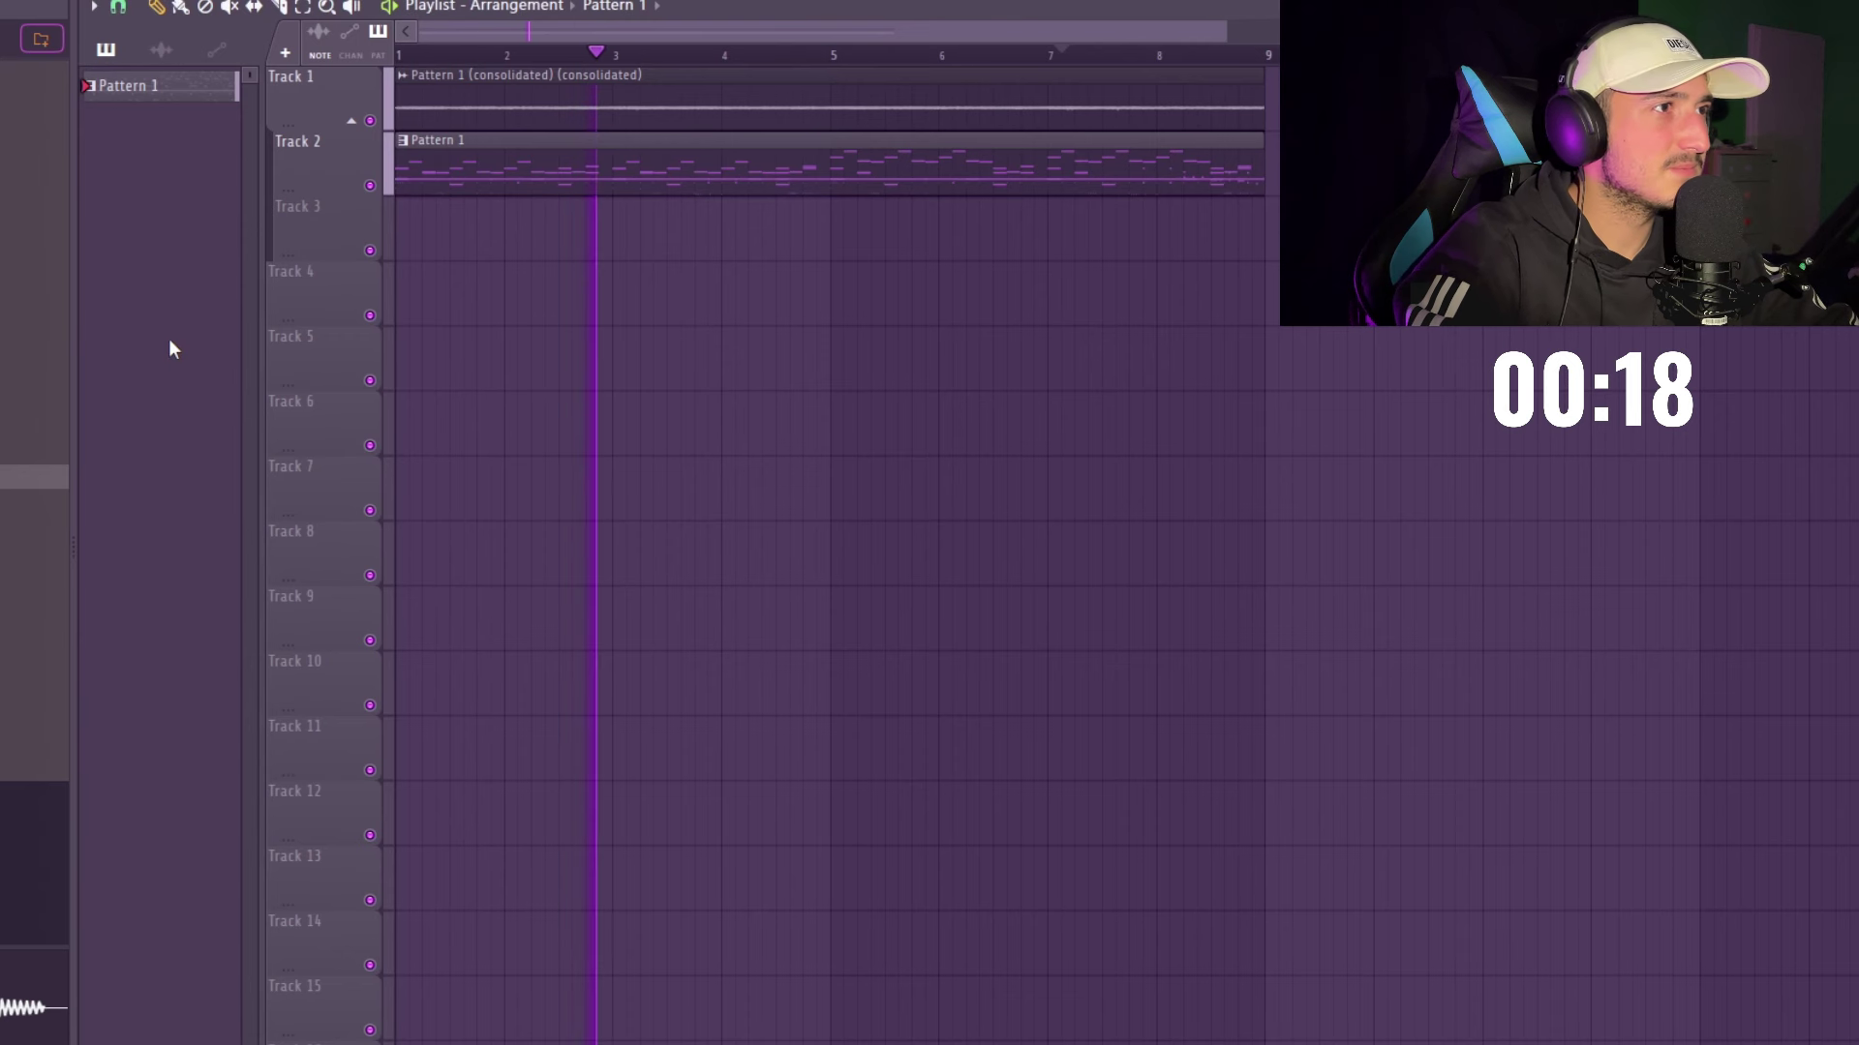
{"action": "right_click", "coordinate": [188, 91]}
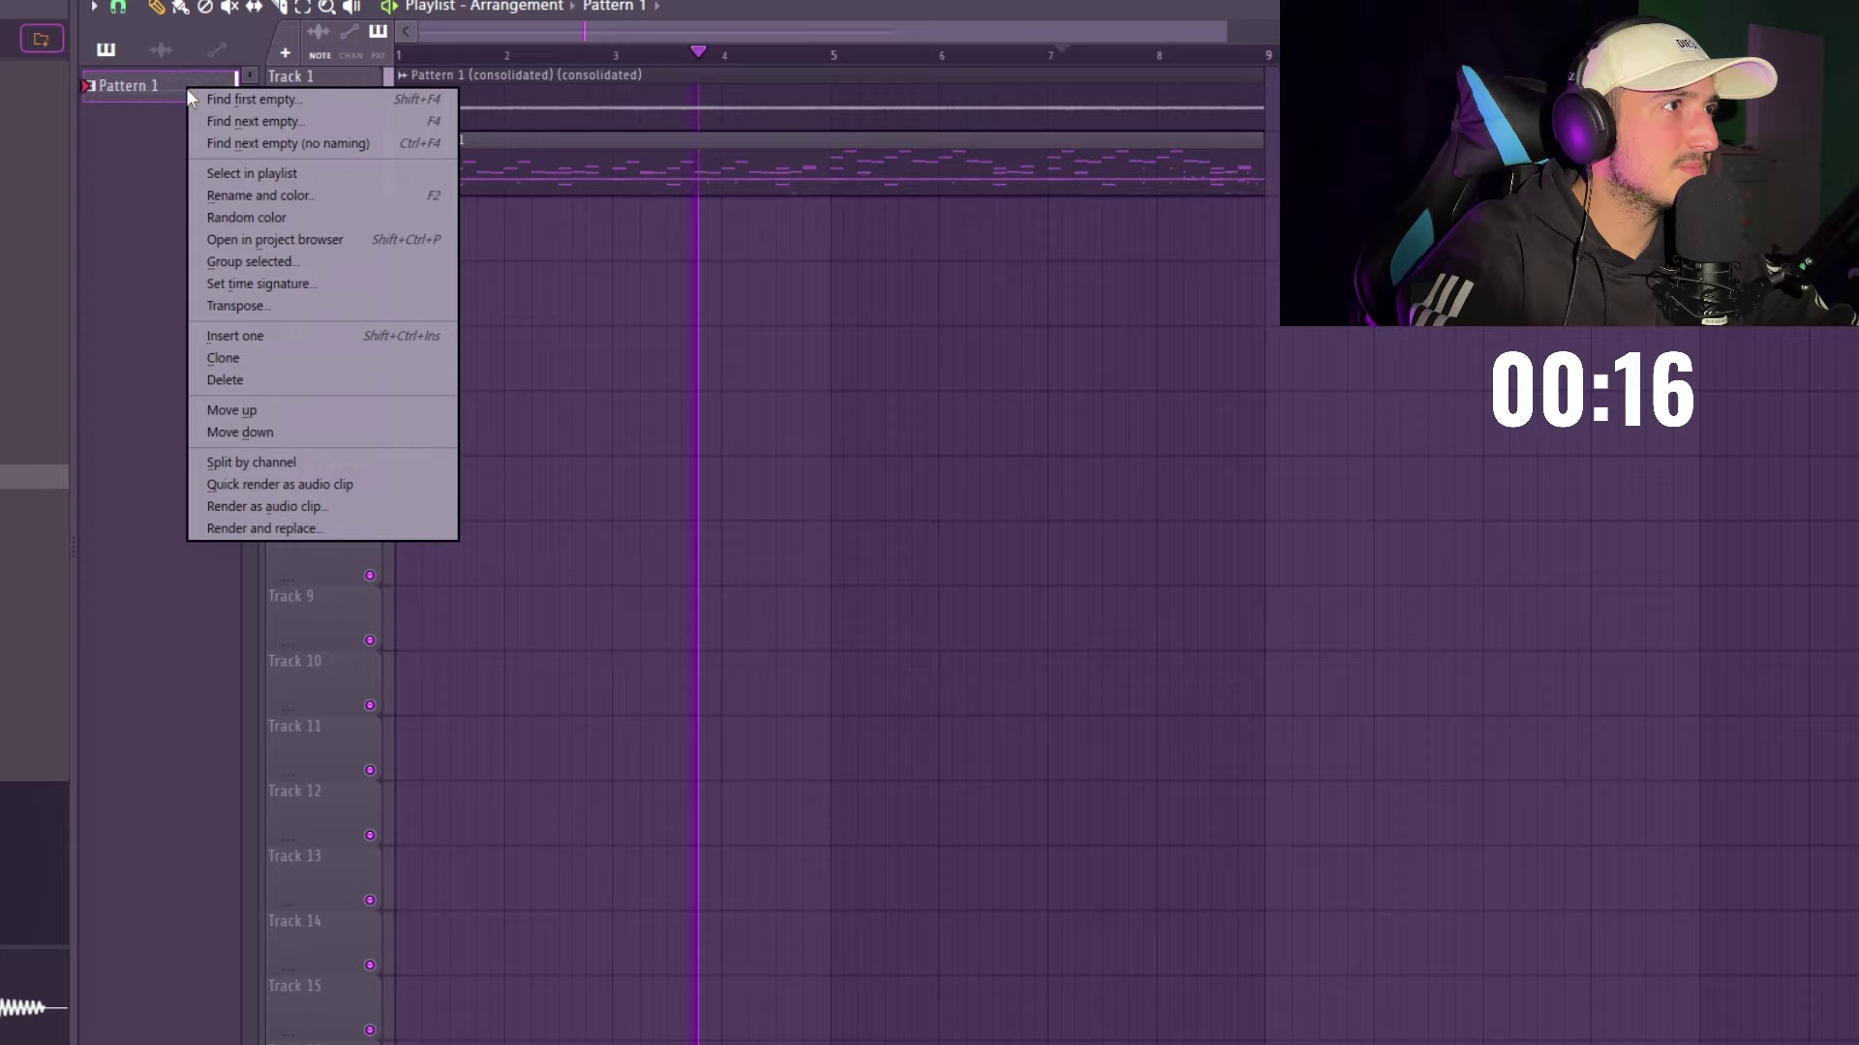
{"action": "left_click", "coordinate": [217, 463]}
{"action": "right_click", "coordinate": [736, 179]}
{"action": "mouse_move", "coordinate": [334, 104]}
{"action": "left_mouse_down"}
{"action": "mouse_move", "coordinate": [361, 419]}
{"action": "mouse_move", "coordinate": [957, 198]}
{"action": "mouse_move", "coordinate": [574, 184]}
{"action": "left_mouse_up"}
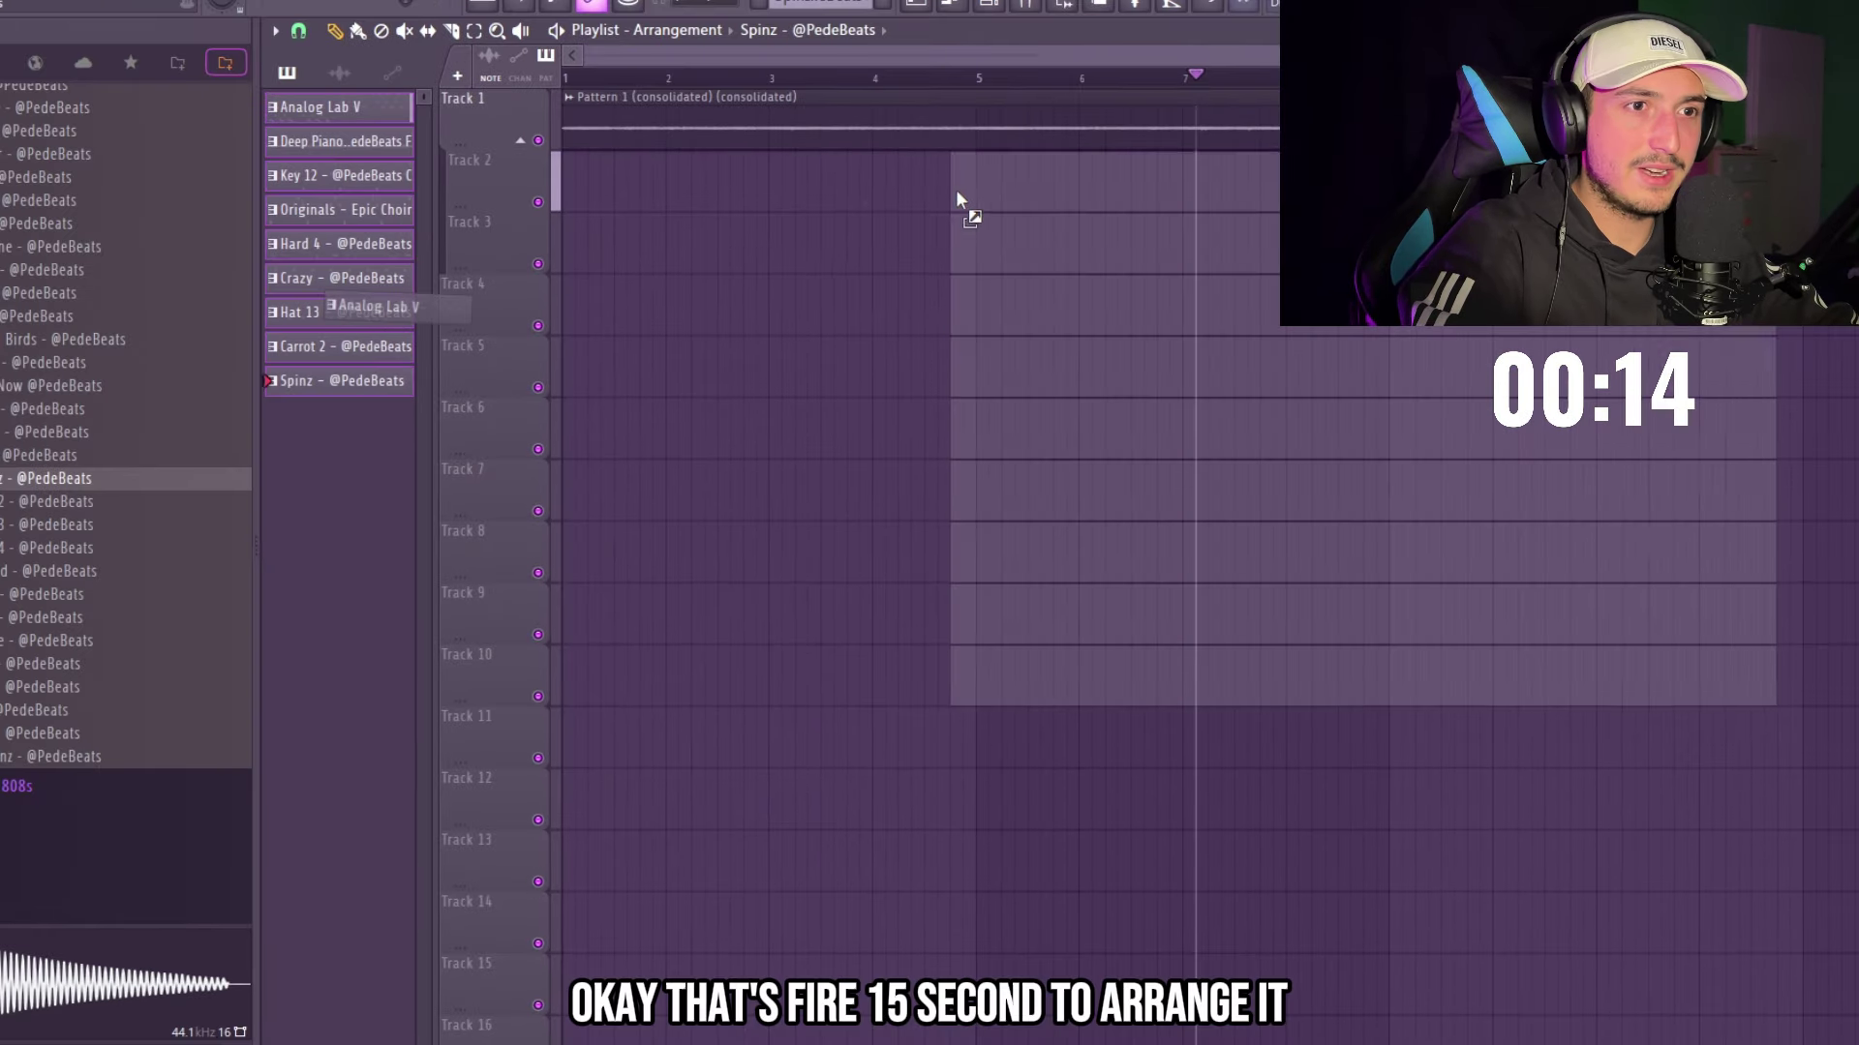
{"action": "scroll", "coordinate": [600, 188], "scroll_direction": "down", "scroll_amount": 3}
- Duplicate all playlist clips three times and clear the first eight bars of Tracks 2 to 10 for an intro
{"action": "key", "text": "ctrl+a"}
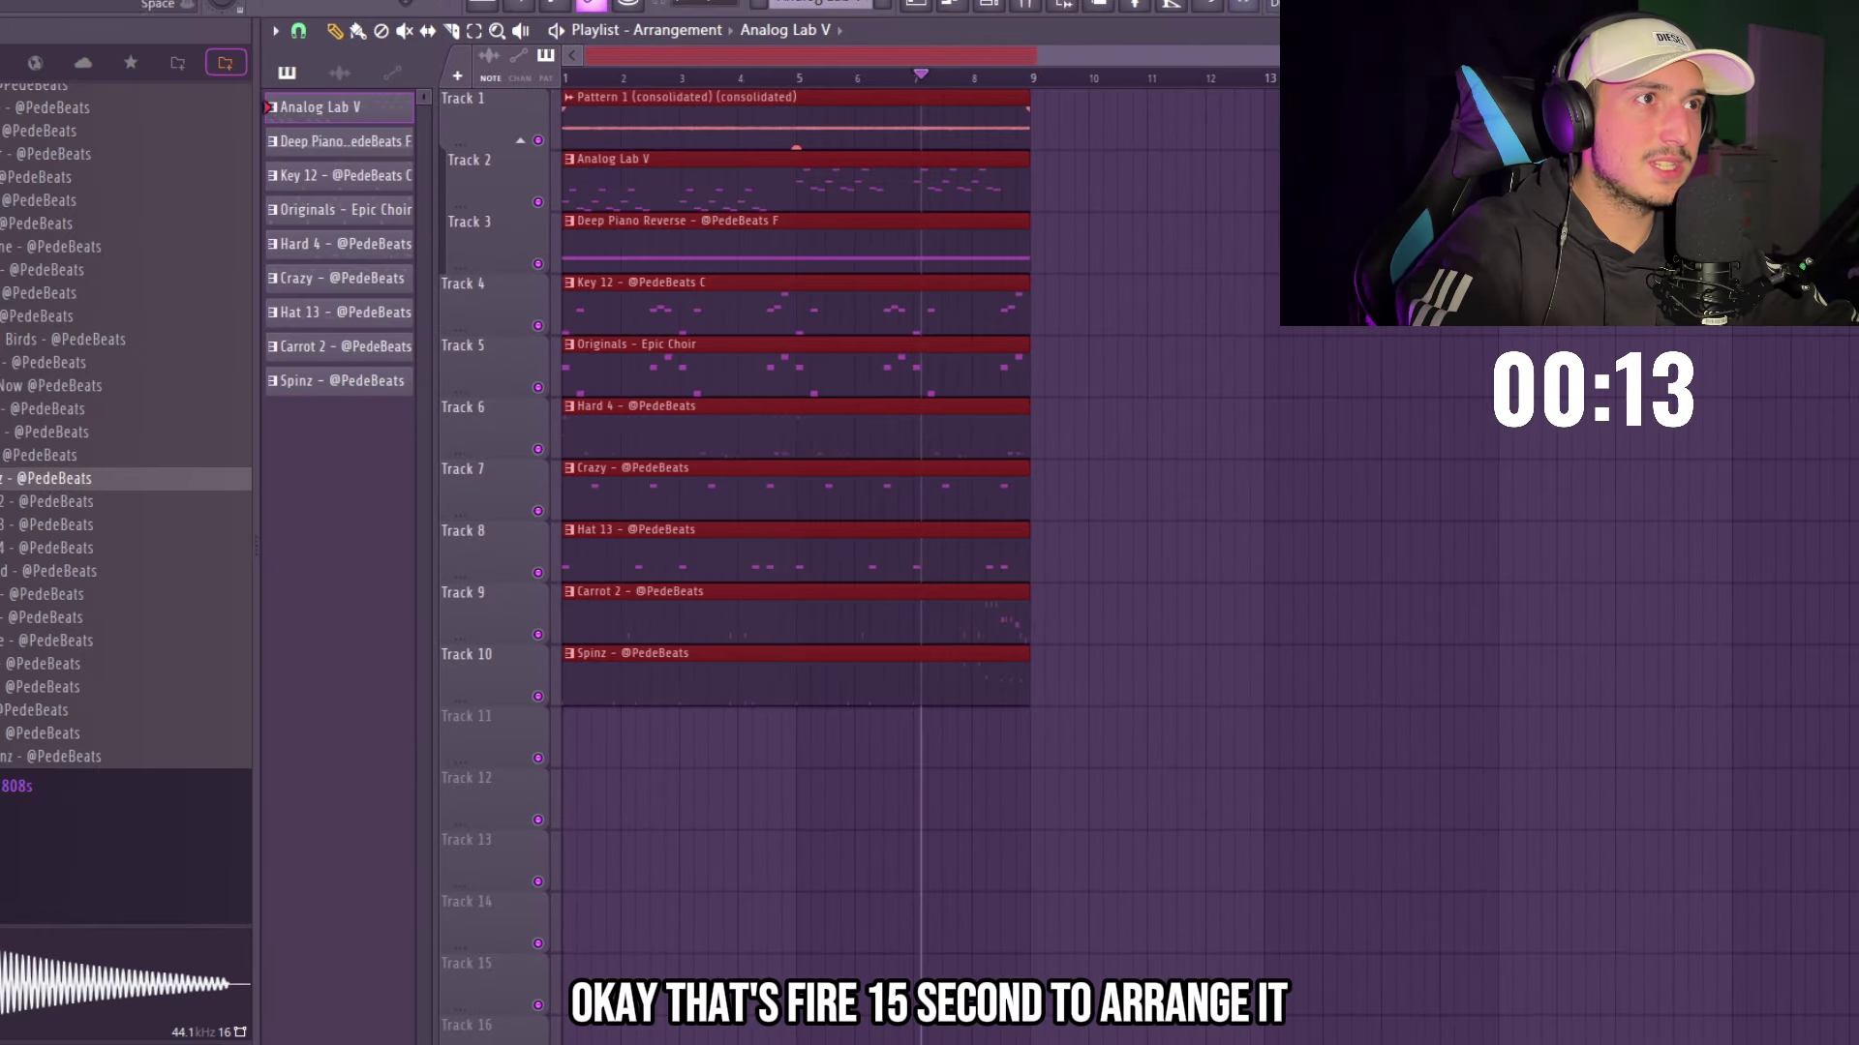
{"action": "key", "text": "ctrl+b"}
{"action": "key", "text": "ctrl+b"}
{"action": "key", "text": "ctrl+b"}
{"action": "scroll", "coordinate": [693, 477], "scroll_direction": "down", "scroll_amount": 3}
{"action": "right_click", "coordinate": [693, 477]}
{"action": "scroll", "coordinate": [693, 291], "scroll_direction": "up", "scroll_amount": 2}
{"action": "key", "text": "space"}
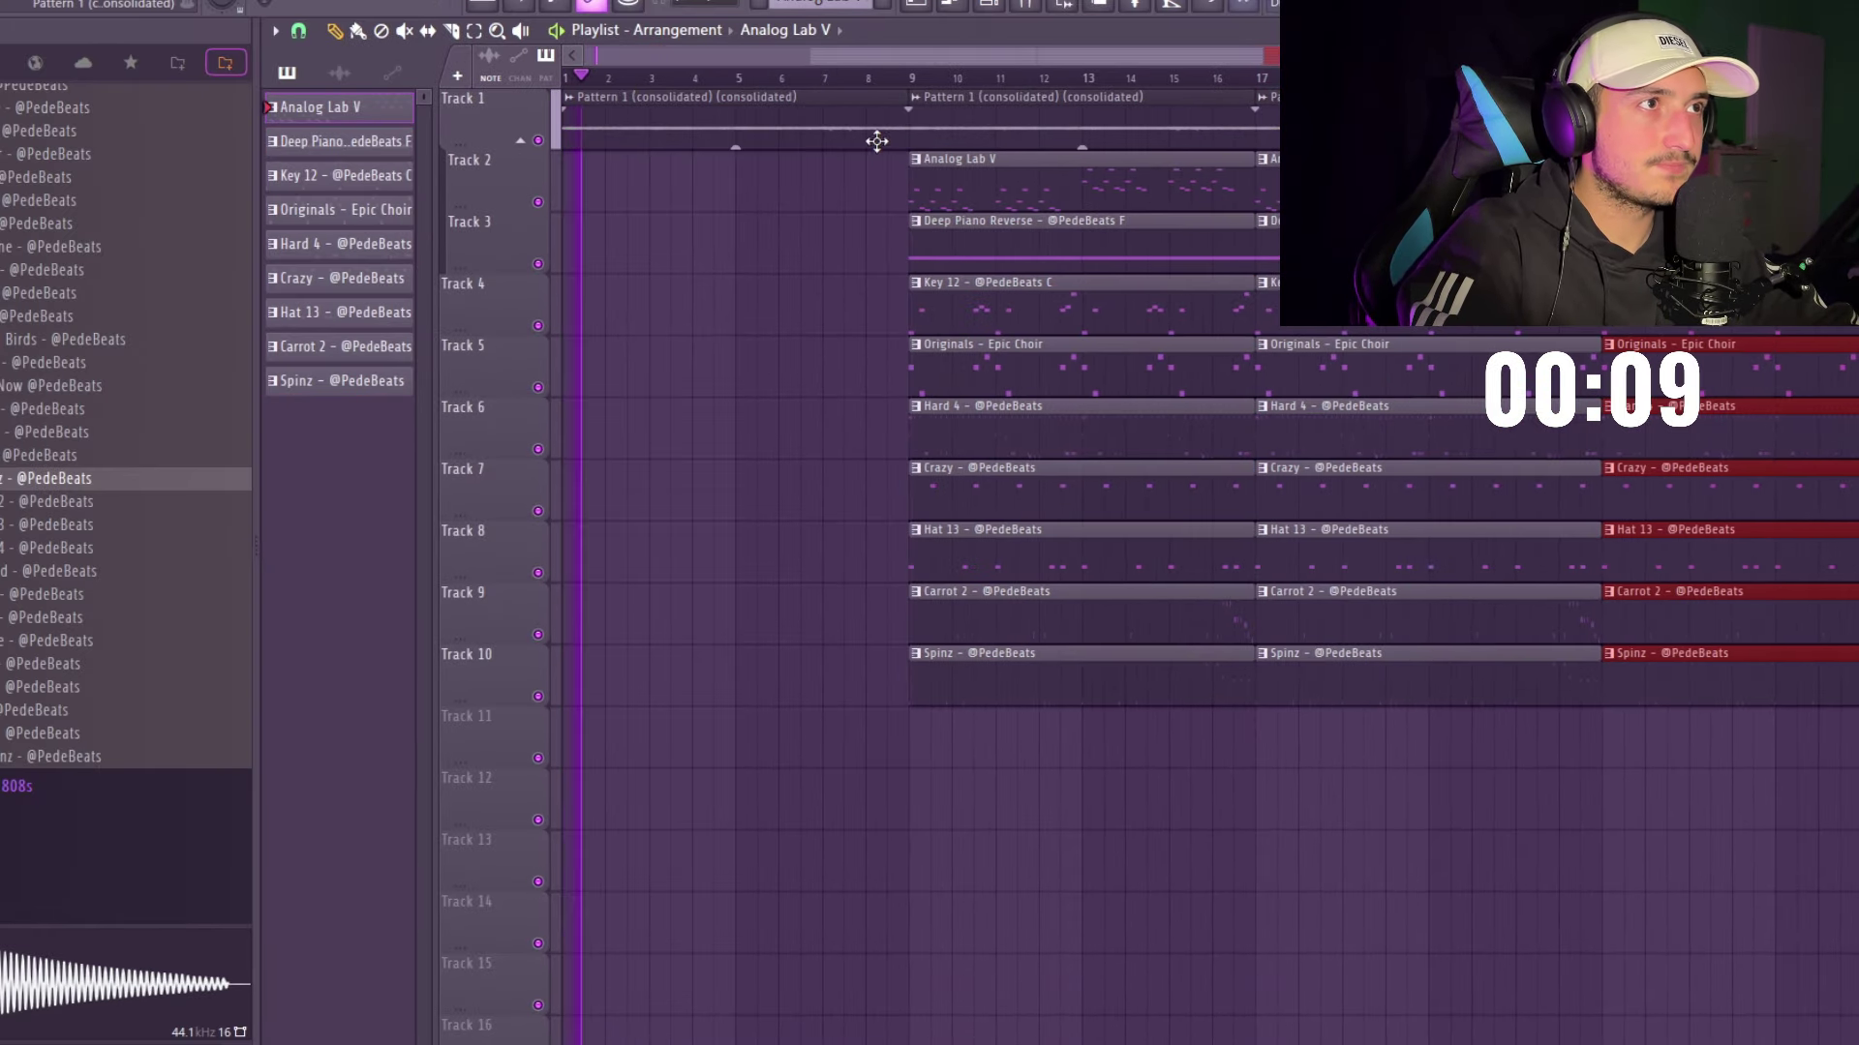
- Make the first consolidated Pattern 1 audio clip on Track 1 unique
{"action": "left_click", "coordinate": [569, 97]}
{"action": "left_click", "coordinate": [624, 308]}
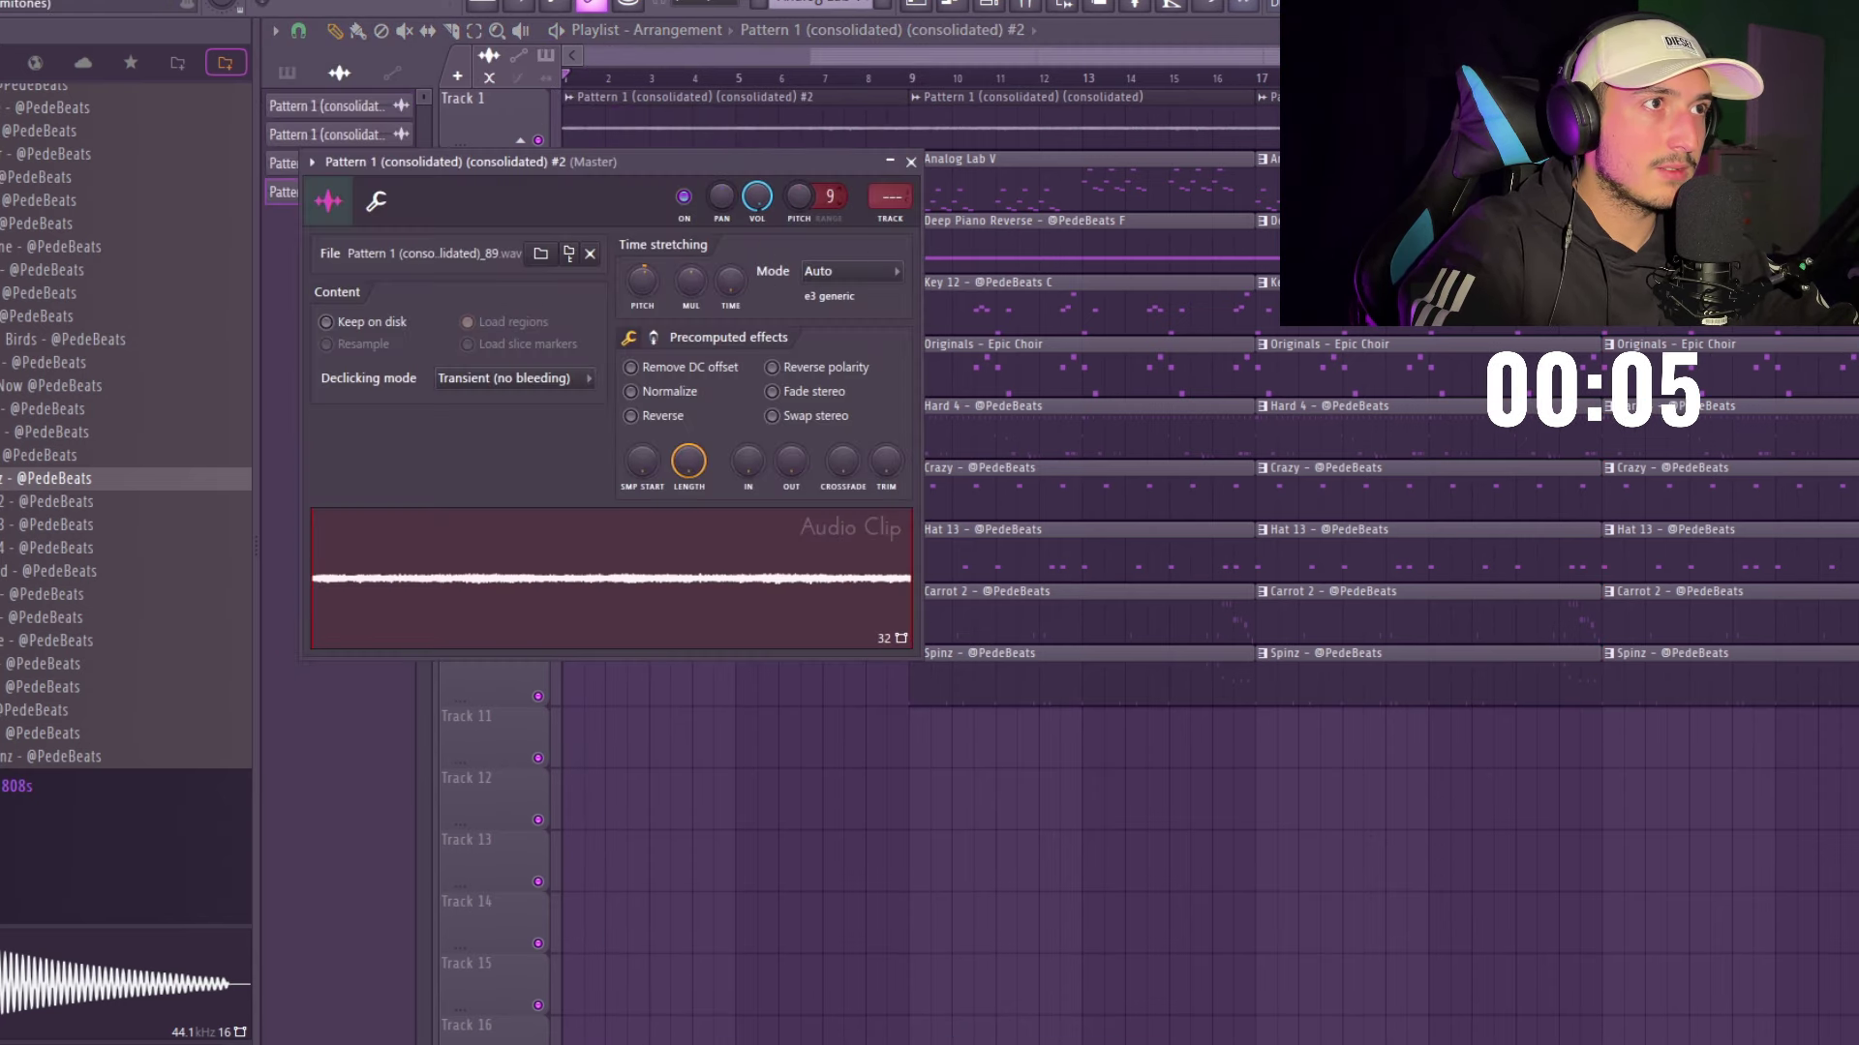
{"action": "right_click", "coordinate": [1114, 635]}
{"action": "key", "text": "ctrl+z"}
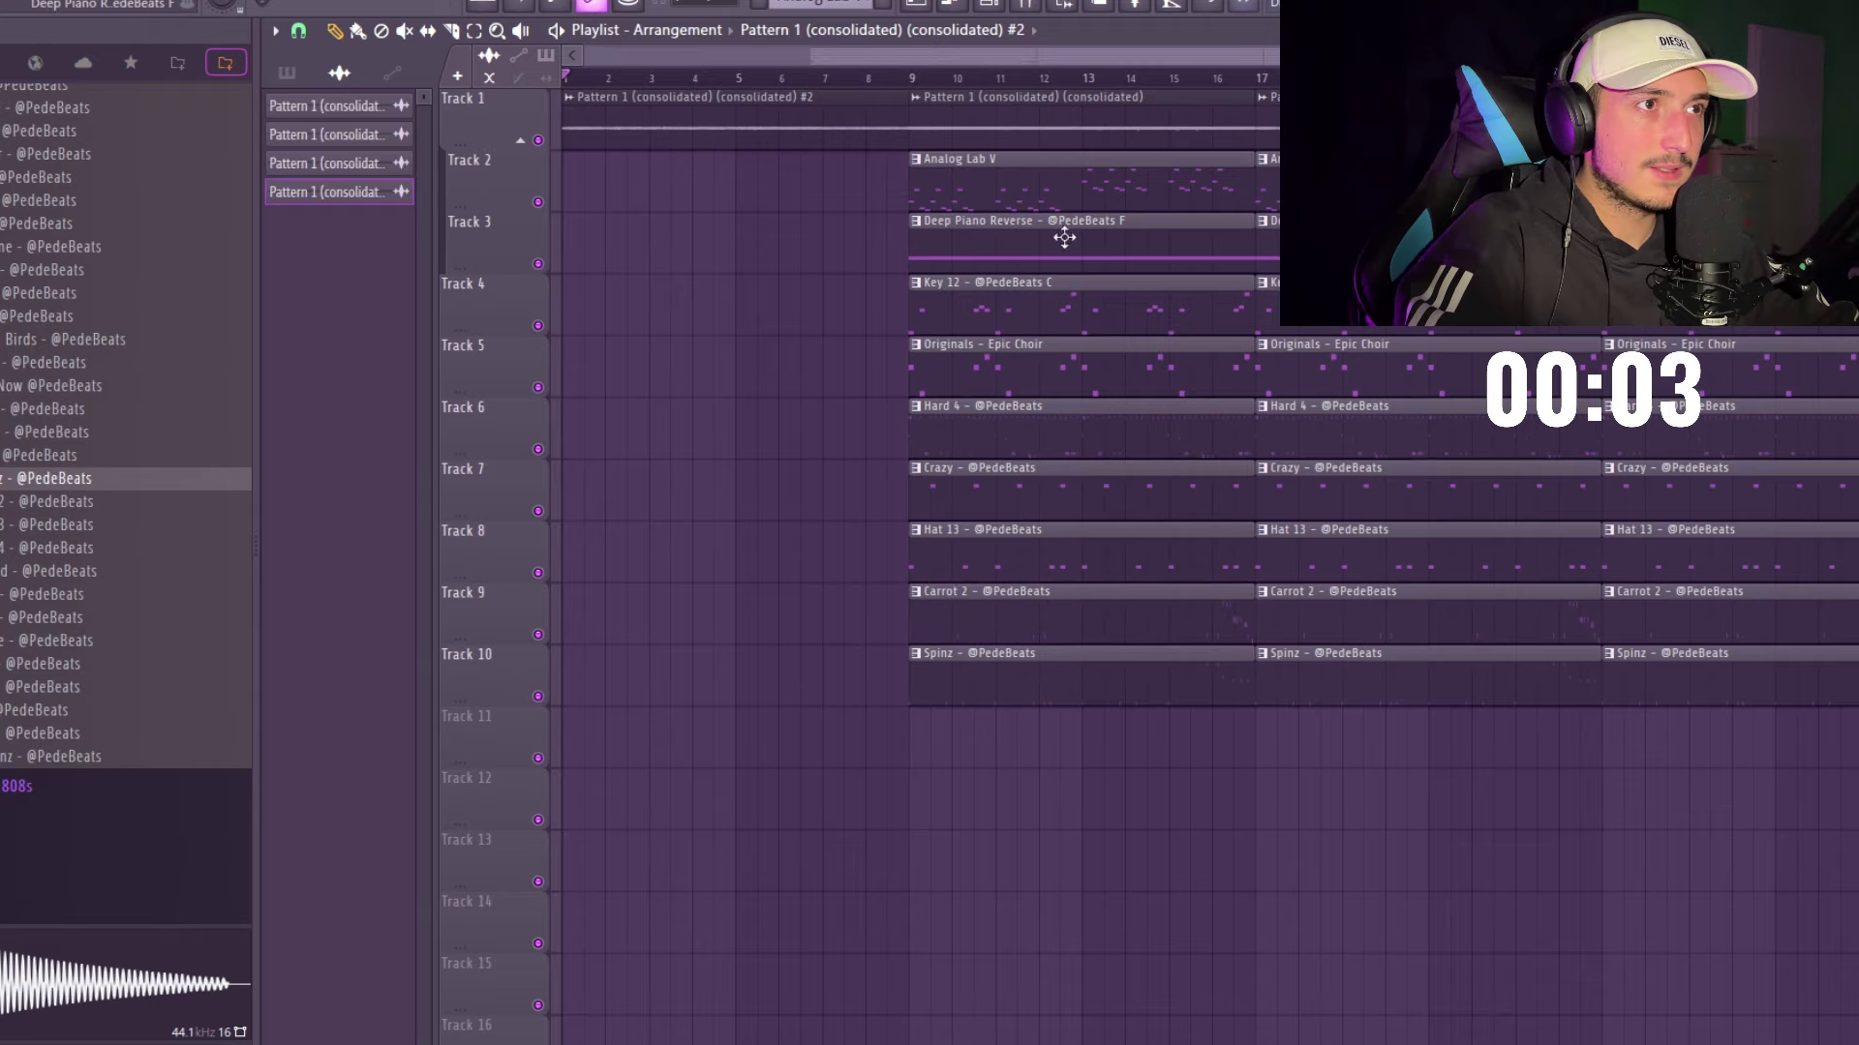
- Add a Deep Piano Reverse clip to the intro at bar 1 on Track 3 and play the arrangement
{"action": "left_click", "coordinate": [1062, 237]}
{"action": "left_click", "coordinate": [584, 240]}
{"action": "key", "text": "space"}
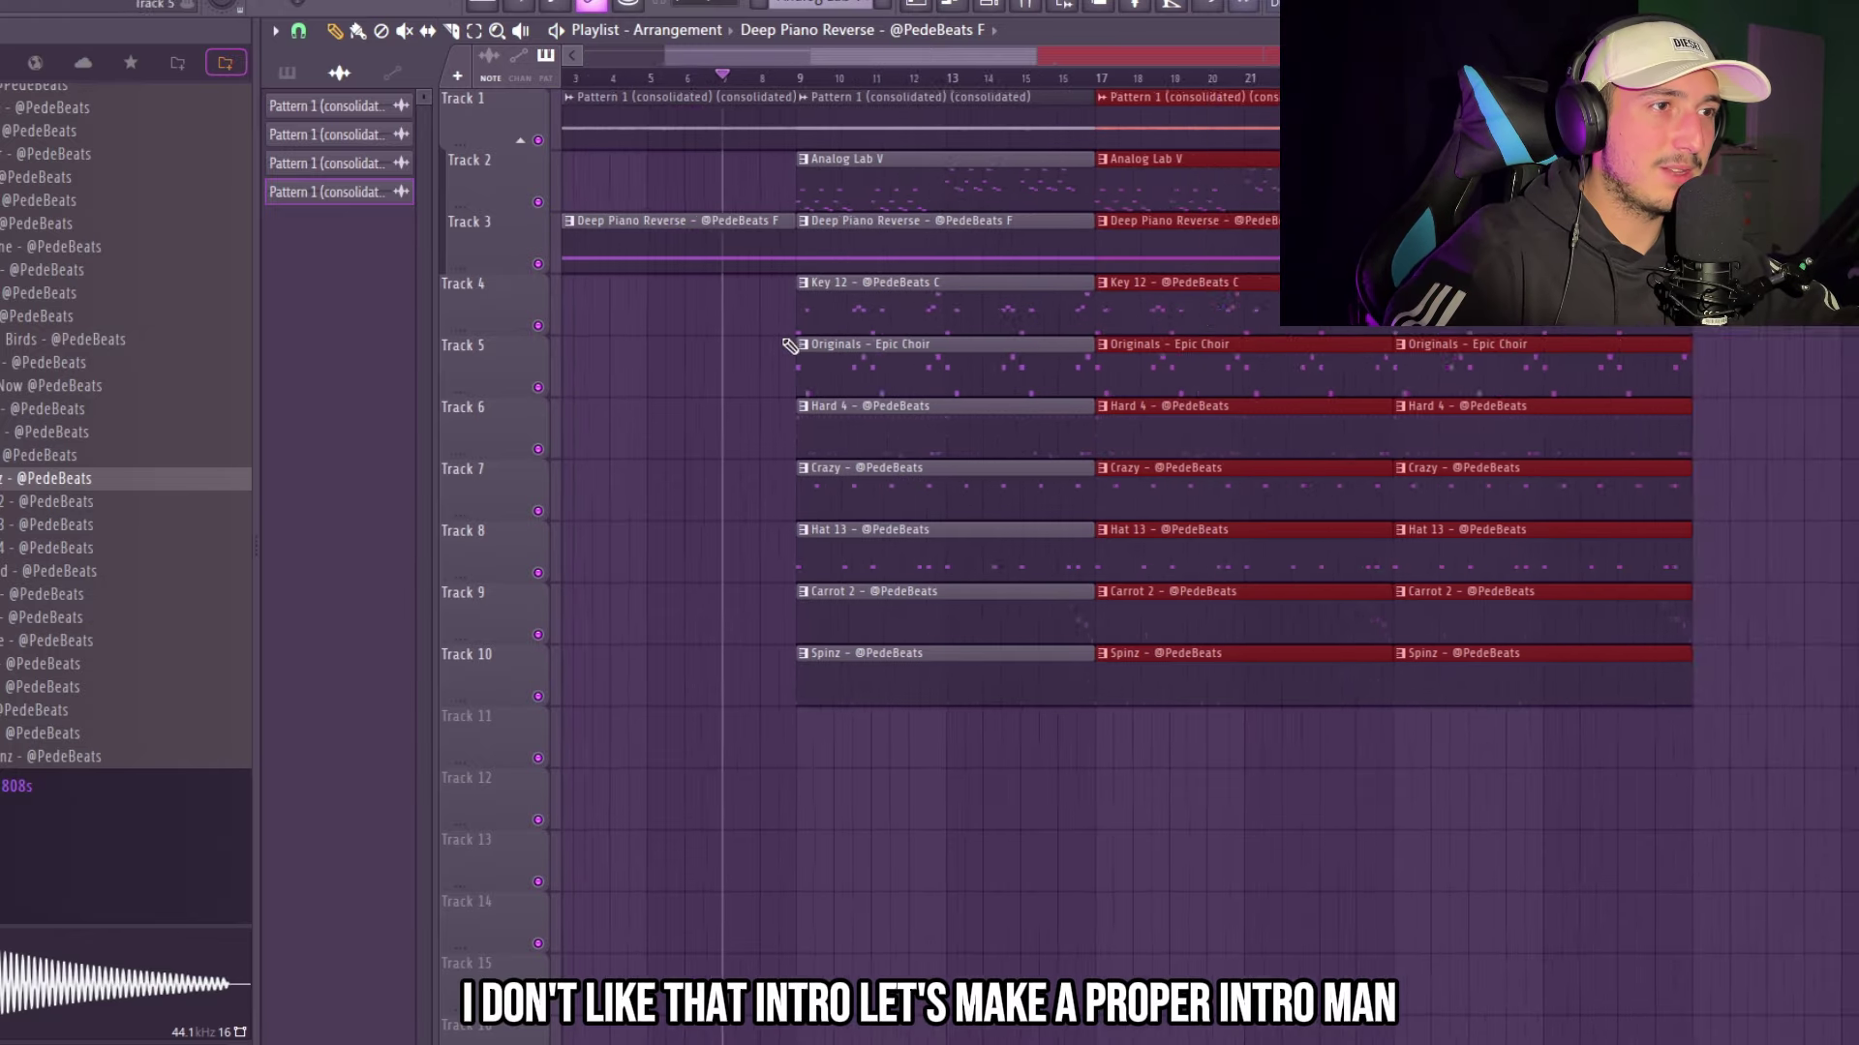
{"action": "scroll", "coordinate": [788, 344], "scroll_direction": "up", "scroll_amount": 1}
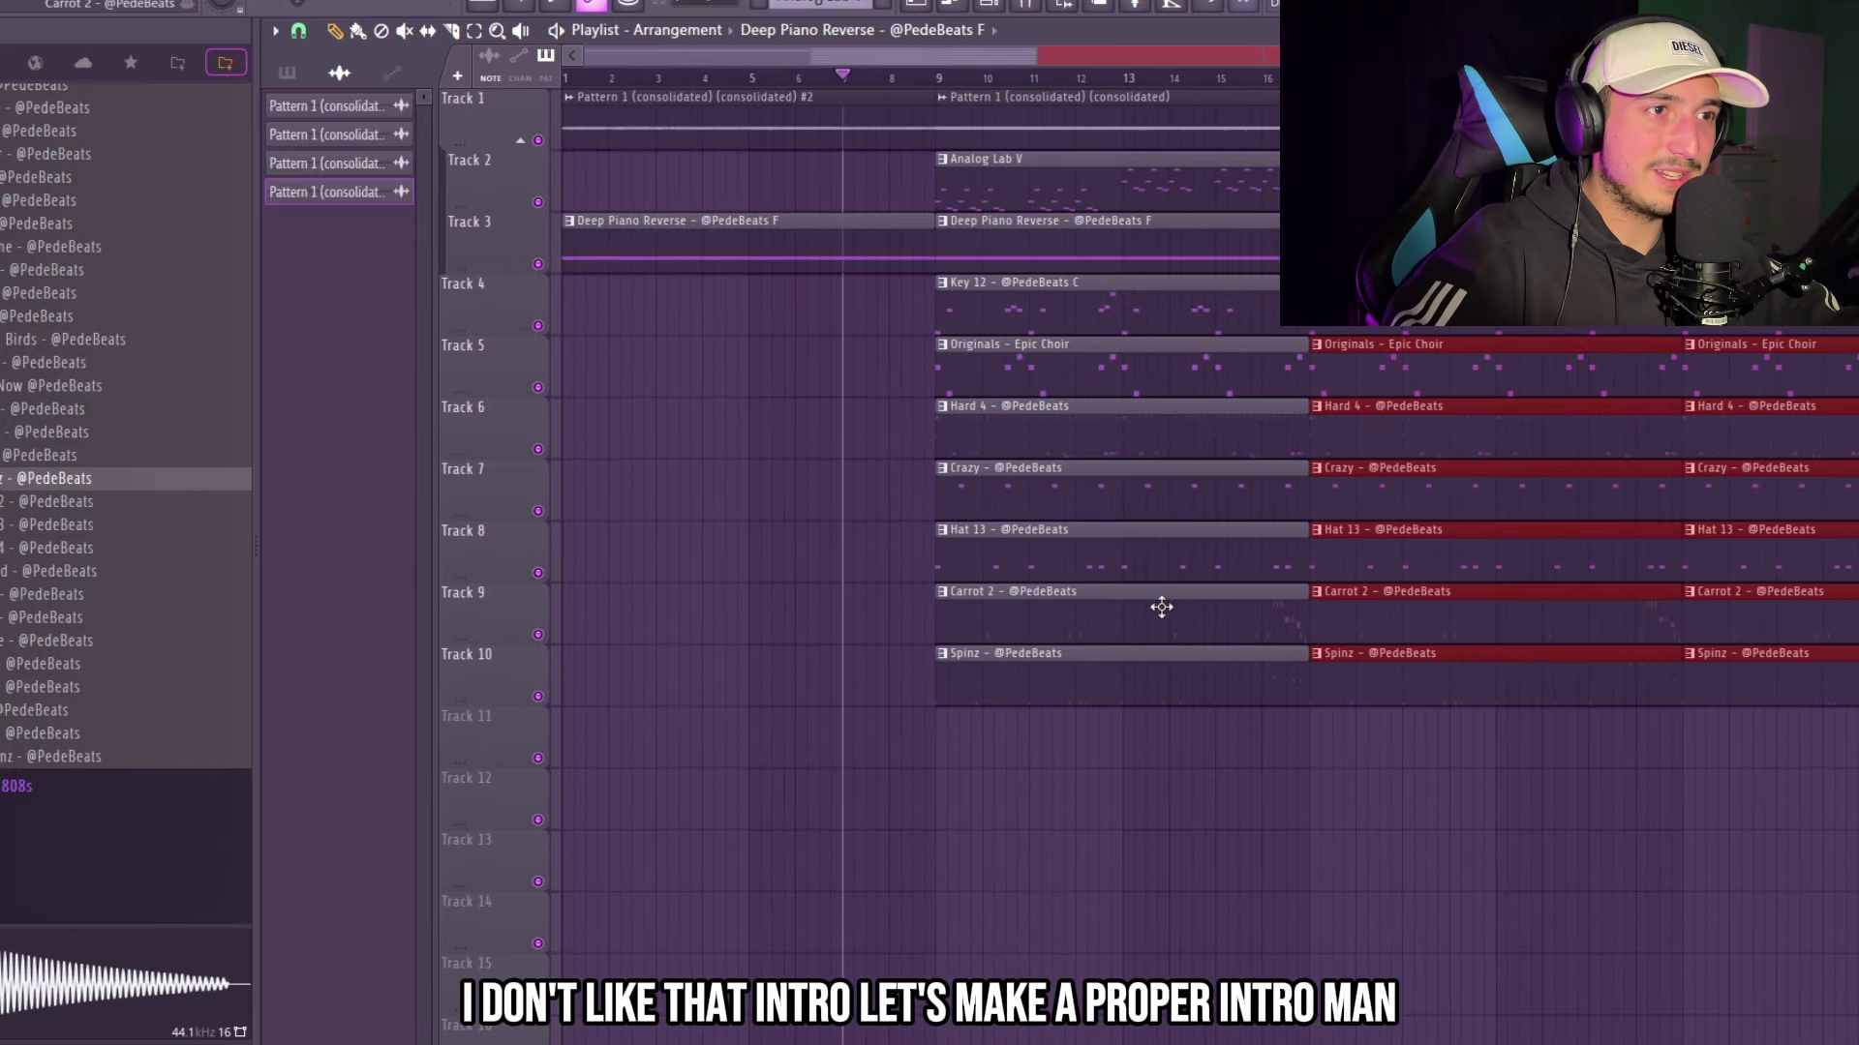
- Add a Carrot 2 clip to the intro on Track 9, trimmed to its final part just before bar 9
{"action": "left_click", "coordinate": [1161, 606]}
{"action": "left_click", "coordinate": [571, 624]}
{"action": "left_click_drag", "start_coordinate": [565, 639], "coordinate": [896, 634]}
{"action": "scroll", "coordinate": [897, 634], "scroll_direction": "up", "scroll_amount": 2}
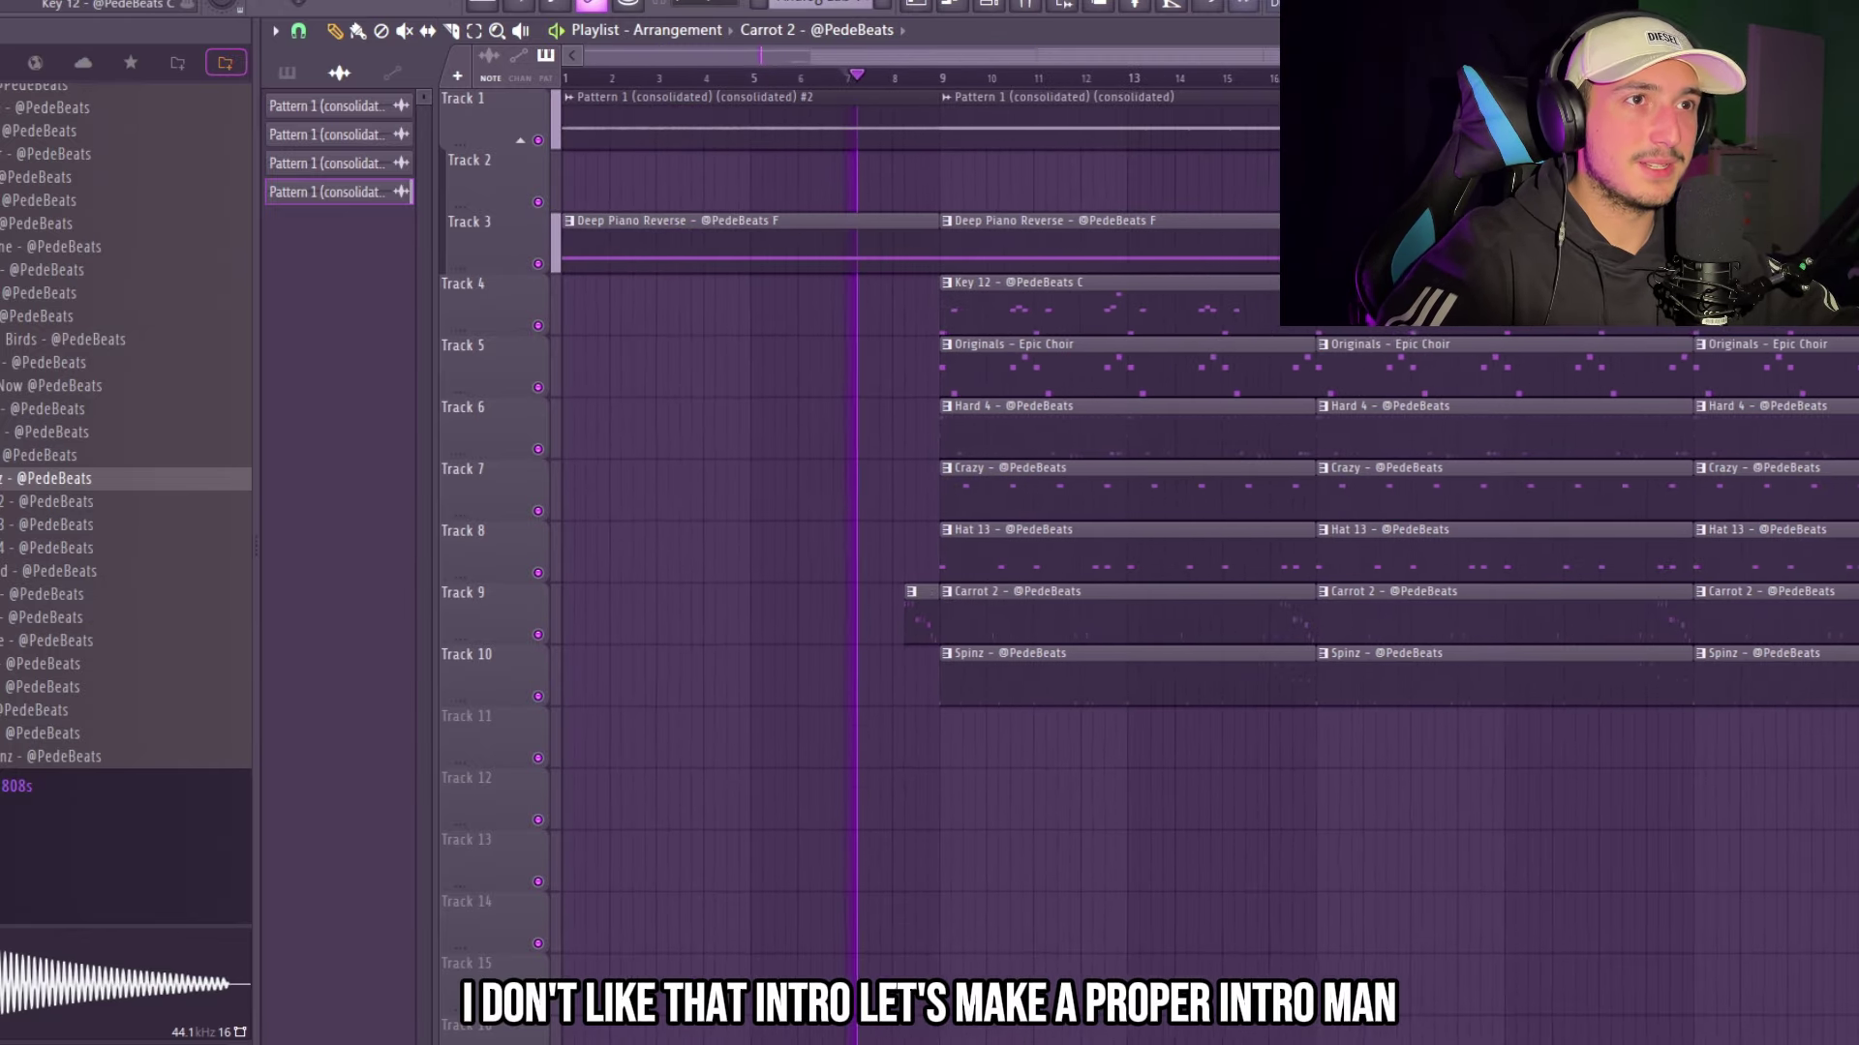